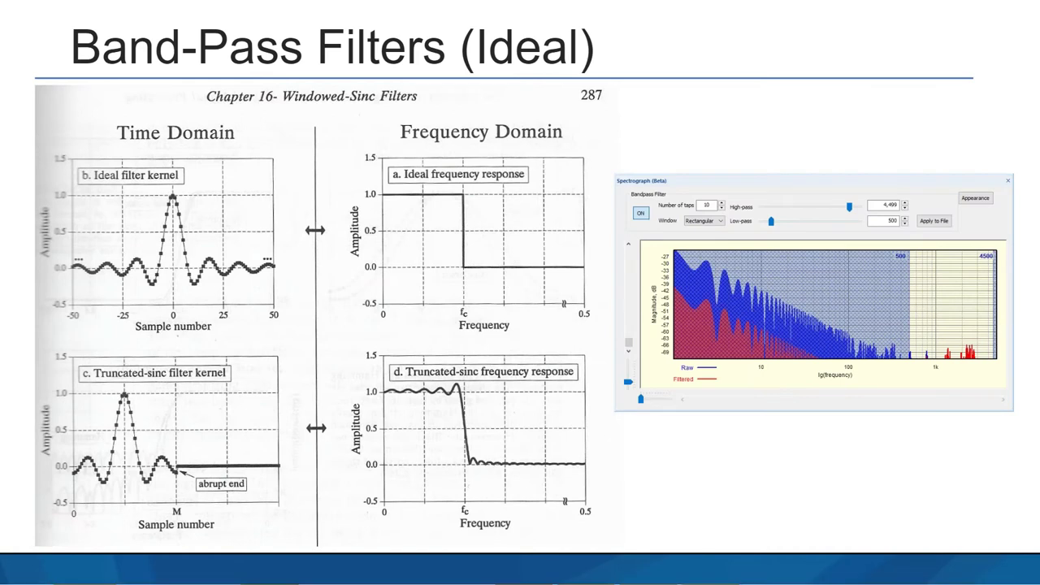
- Switch to Google Earth Pro and view where the survey area lies within Alaska
{"action": "key", "text": "alt+Tab"}
{"action": "key", "text": "alt+Tab"}
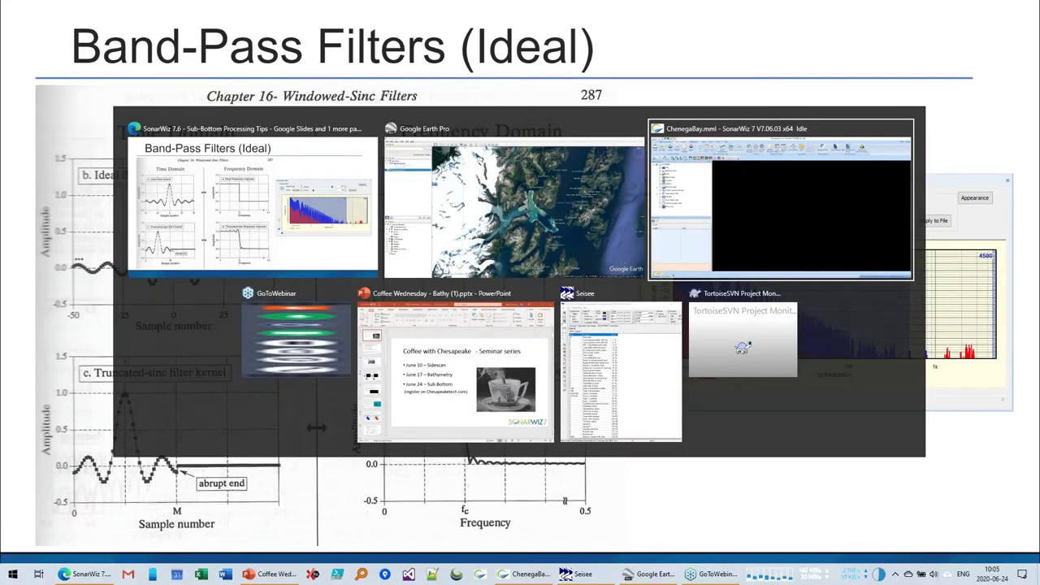
{"action": "key", "text": "alt+shift+Tab"}
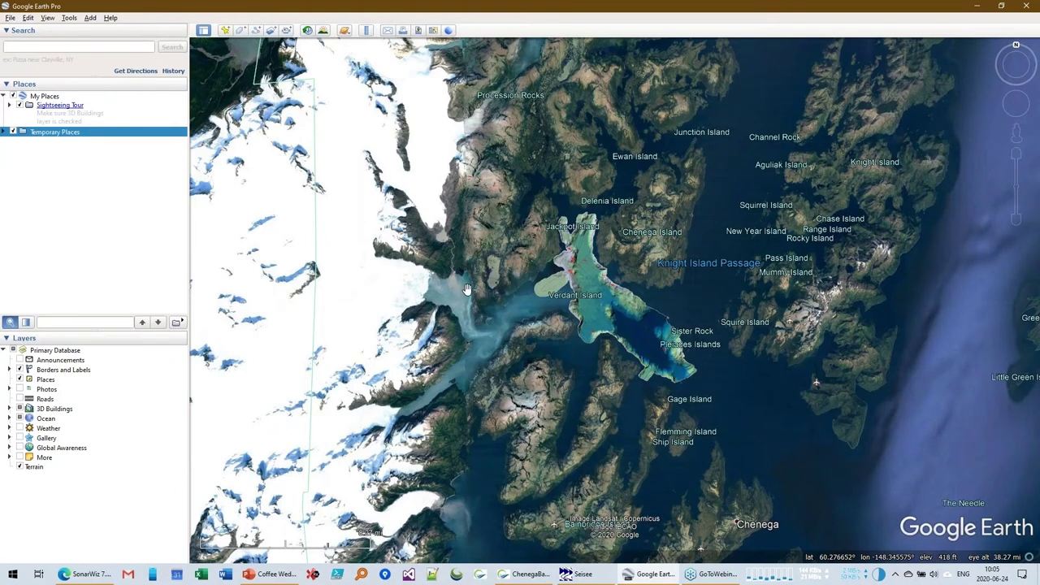
{"action": "scroll", "coordinate": [467, 289], "scroll_direction": "down", "scroll_amount": 2}
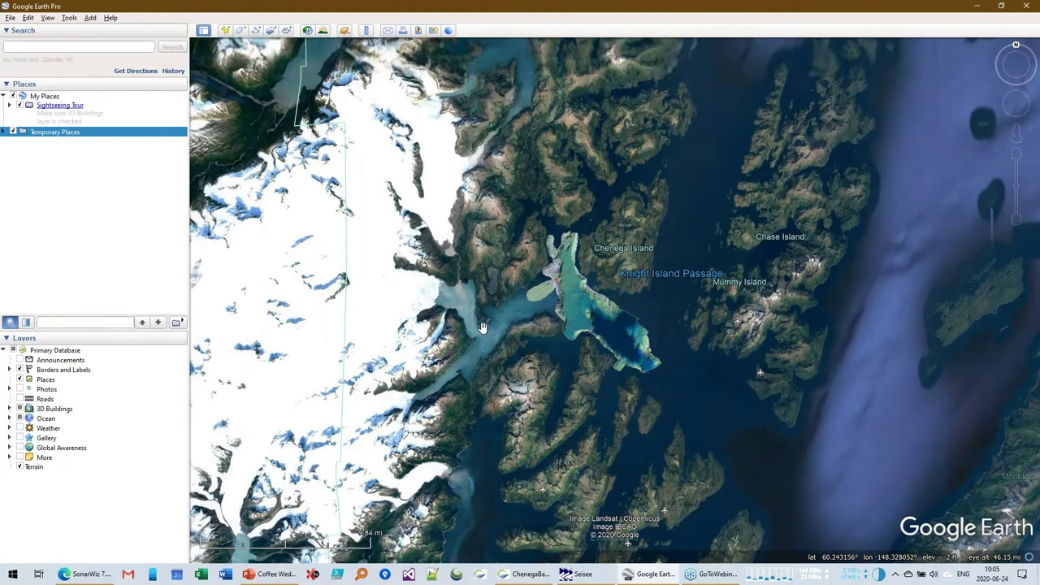
{"action": "scroll", "coordinate": [487, 325], "scroll_direction": "down", "scroll_amount": 3}
{"action": "scroll", "coordinate": [494, 324], "scroll_direction": "down", "scroll_amount": 3}
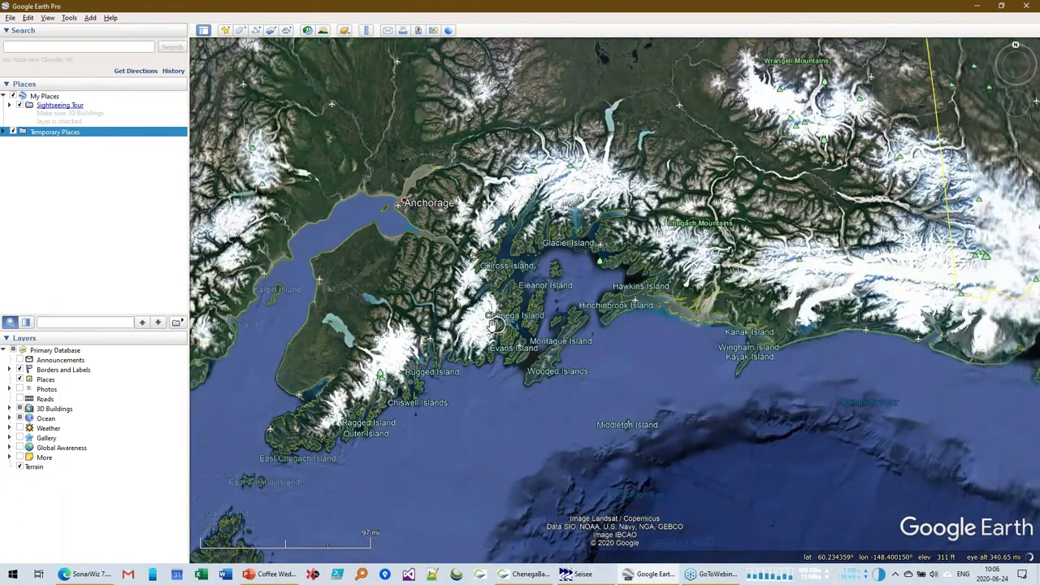
{"action": "scroll", "coordinate": [494, 323], "scroll_direction": "down", "scroll_amount": 3}
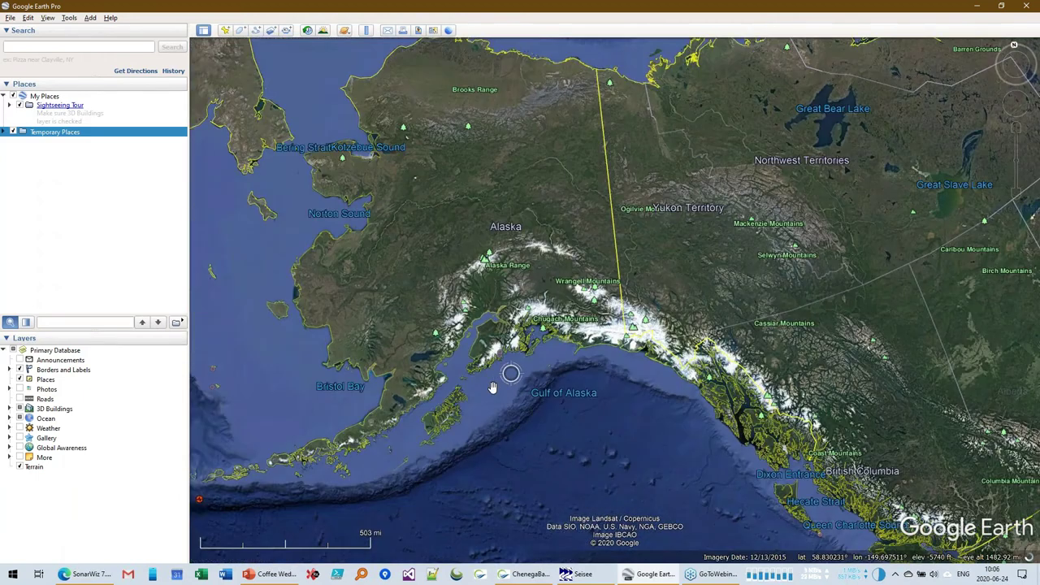
{"action": "scroll", "coordinate": [492, 388], "scroll_direction": "down", "scroll_amount": 2}
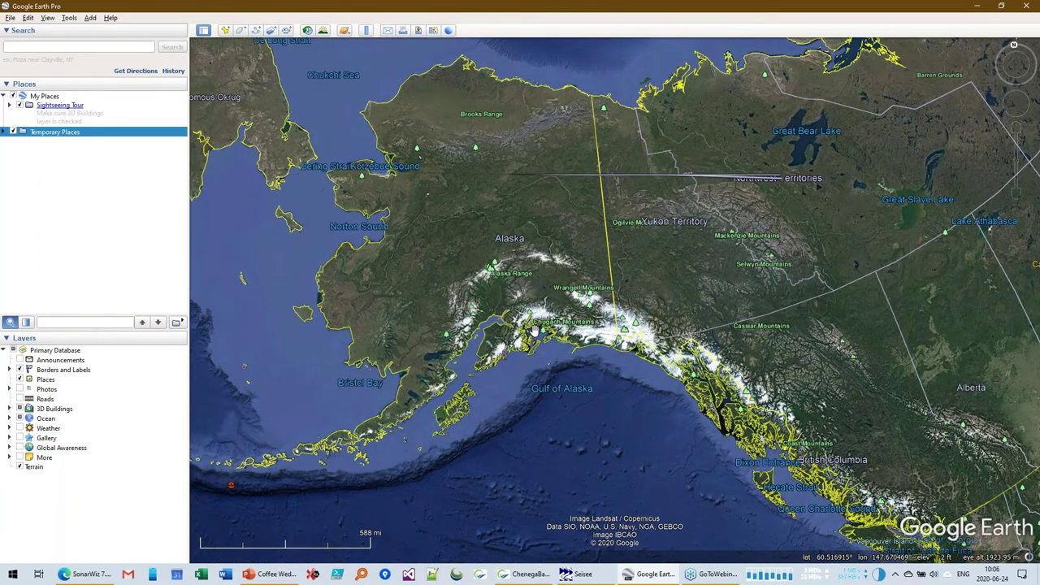
- Return to the bathymetry survey overlay between Verdant Island and Chenega Island
{"action": "scroll", "coordinate": [533, 331], "scroll_direction": "up", "scroll_amount": 1}
{"action": "scroll", "coordinate": [529, 331], "scroll_direction": "up", "scroll_amount": 2}
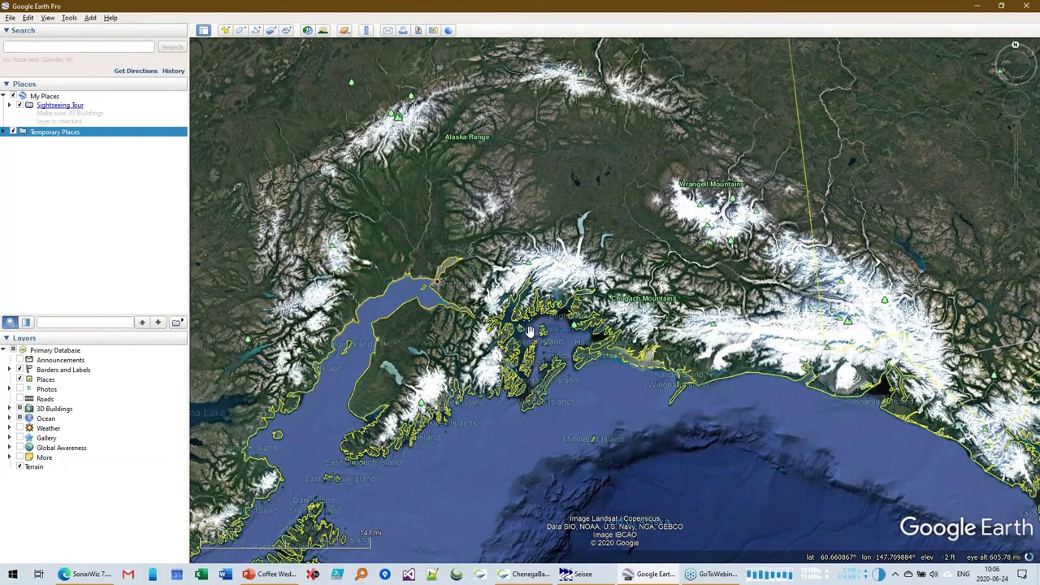
{"action": "scroll", "coordinate": [529, 330], "scroll_direction": "up", "scroll_amount": 2}
{"action": "scroll", "coordinate": [529, 331], "scroll_direction": "up", "scroll_amount": 2}
{"action": "left_click_drag", "start_coordinate": [441, 398], "coordinate": [547, 290]}
{"action": "scroll", "coordinate": [483, 350], "scroll_direction": "up", "scroll_amount": 2}
{"action": "scroll", "coordinate": [760, 140], "scroll_direction": "up", "scroll_amount": 3}
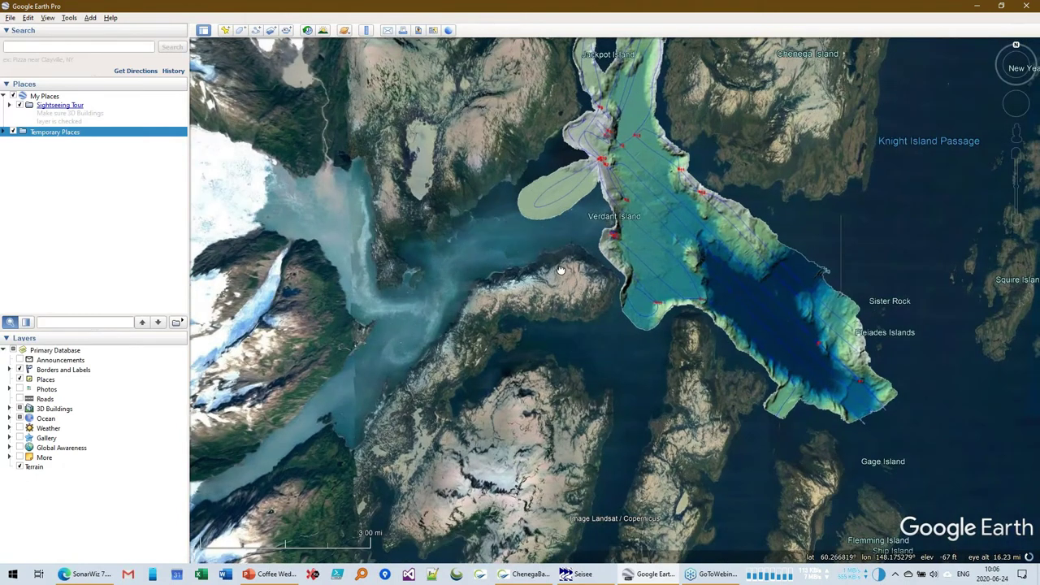
- Examine the survey track lines and bathymetry overlay, including the glacier-fed inlet west of Verdant Island
{"action": "scroll", "coordinate": [504, 311], "scroll_direction": "up", "scroll_amount": 2}
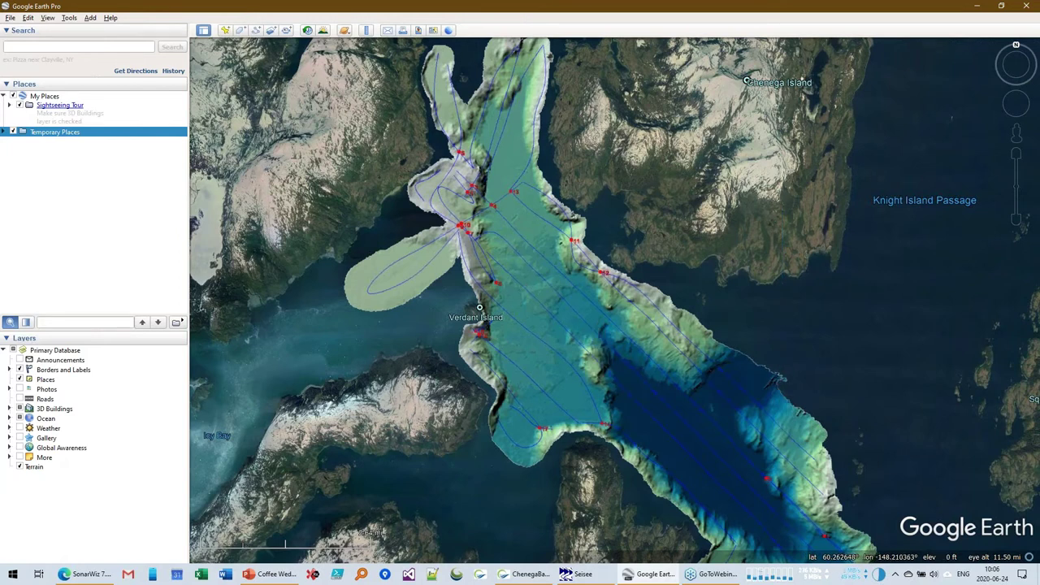
{"action": "left_click_drag", "start_coordinate": [433, 336], "coordinate": [392, 341]}
{"action": "scroll", "coordinate": [391, 341], "scroll_direction": "down", "scroll_amount": 2}
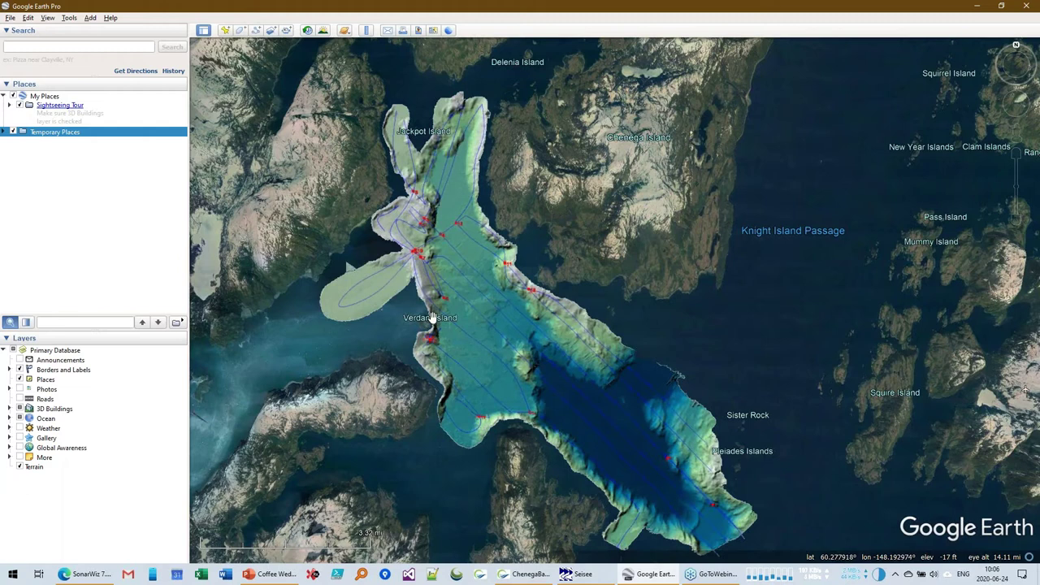
{"action": "left_click_drag", "start_coordinate": [431, 317], "coordinate": [543, 298]}
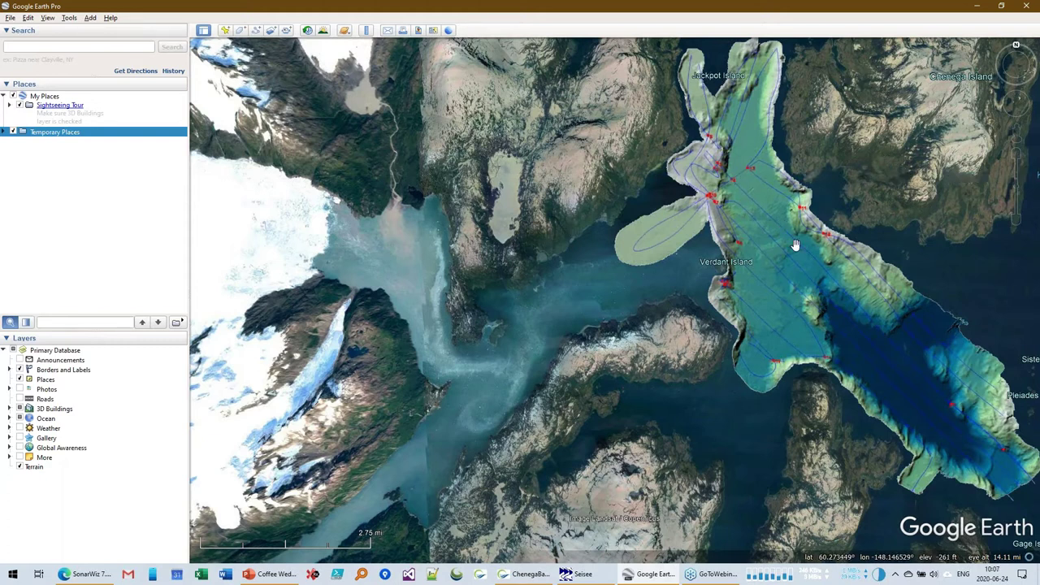
{"action": "left_click_drag", "start_coordinate": [796, 244], "coordinate": [438, 285]}
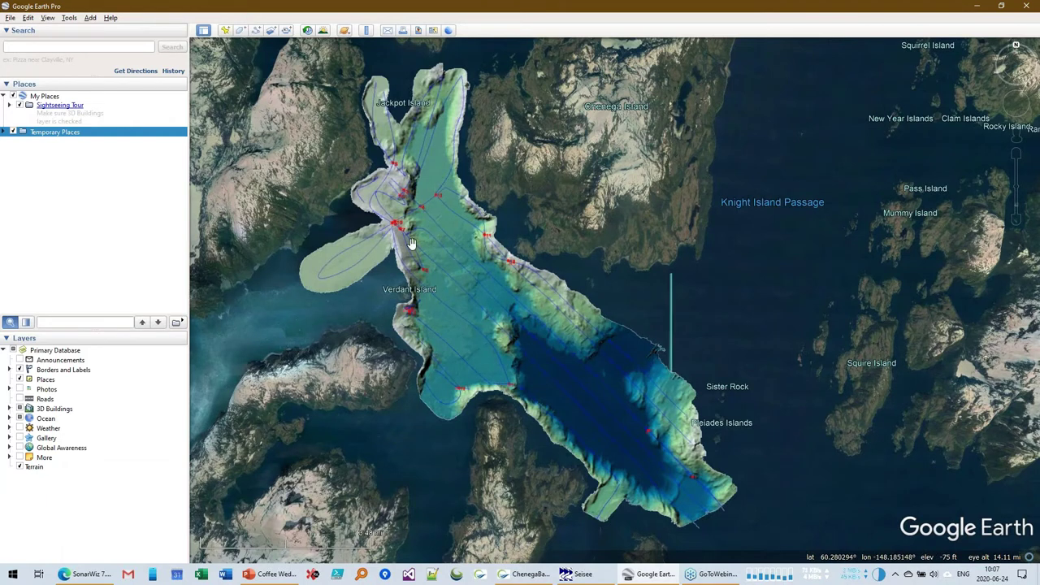
{"action": "scroll", "coordinate": [456, 289], "scroll_direction": "down", "scroll_amount": 2}
{"action": "scroll", "coordinate": [456, 288], "scroll_direction": "up", "scroll_amount": 3}
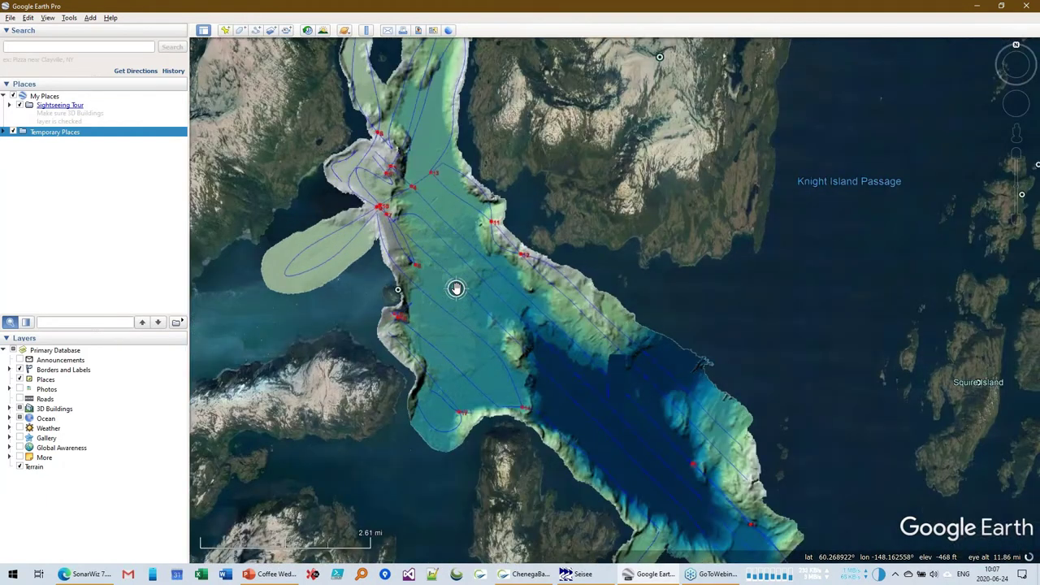
- Switch to SonarWiz and review the ChenegaBay project's approximate position and coordinate system without changing them
{"action": "left_click", "coordinate": [980, 9]}
{"action": "key", "text": "alt+Tab"}
{"action": "key", "text": "alt+Tab"}
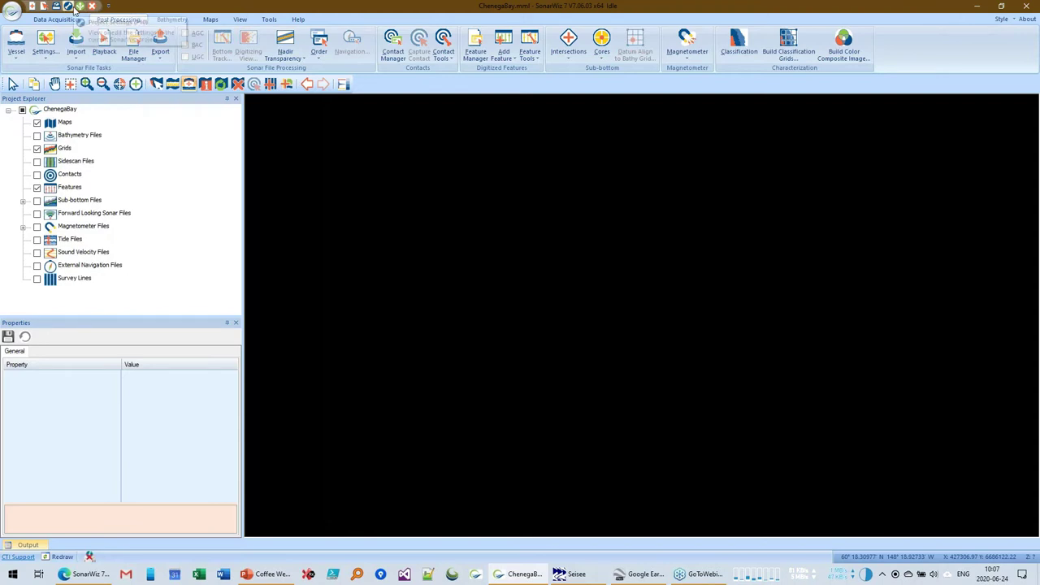
{"action": "left_click", "coordinate": [73, 8]}
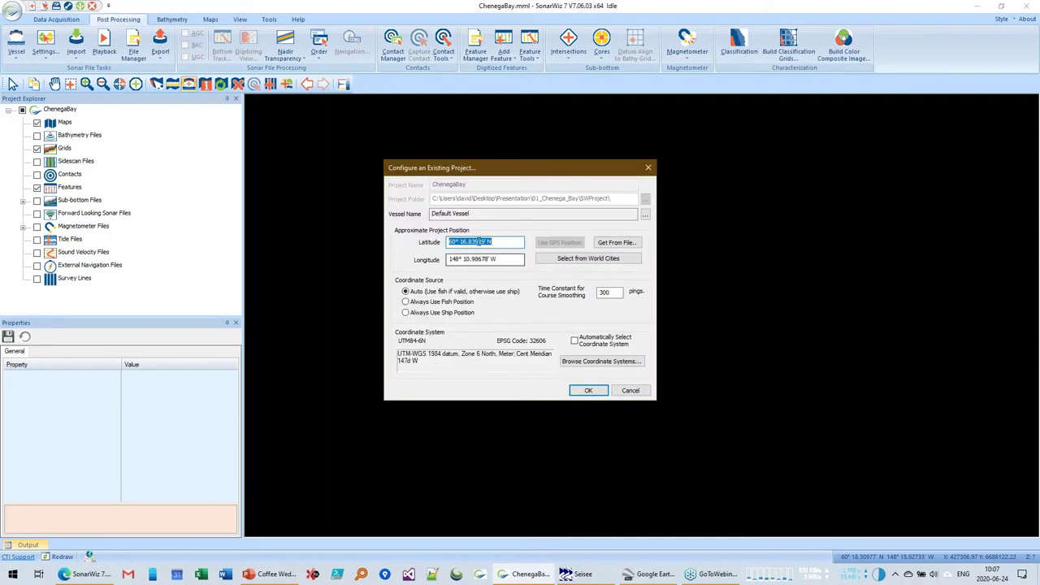
{"action": "left_click", "coordinate": [616, 391]}
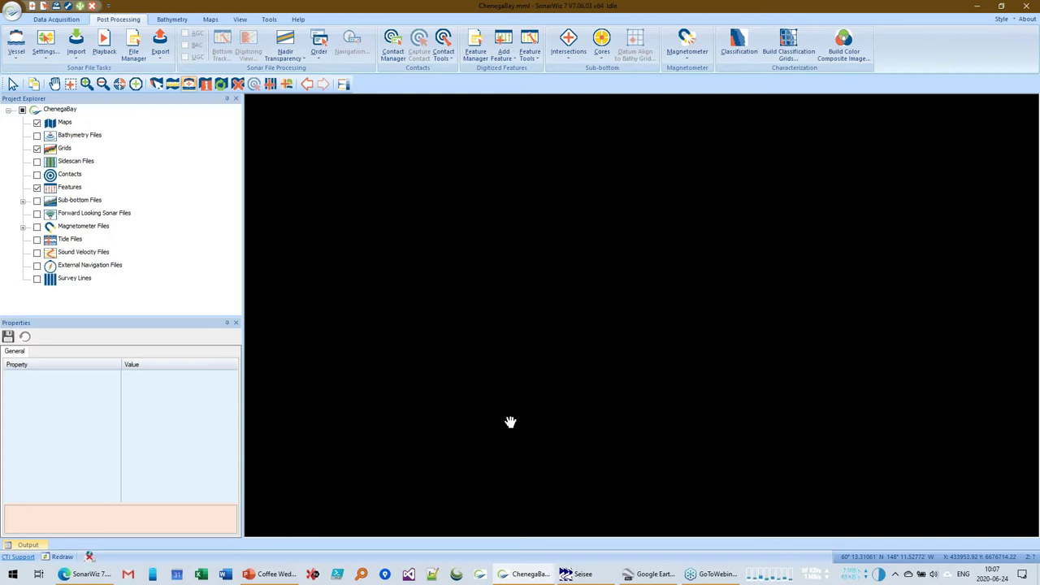
- Switch to Seisee to view the trace header items of Solstice2014_L119.sgy
{"action": "left_click", "coordinate": [580, 575]}
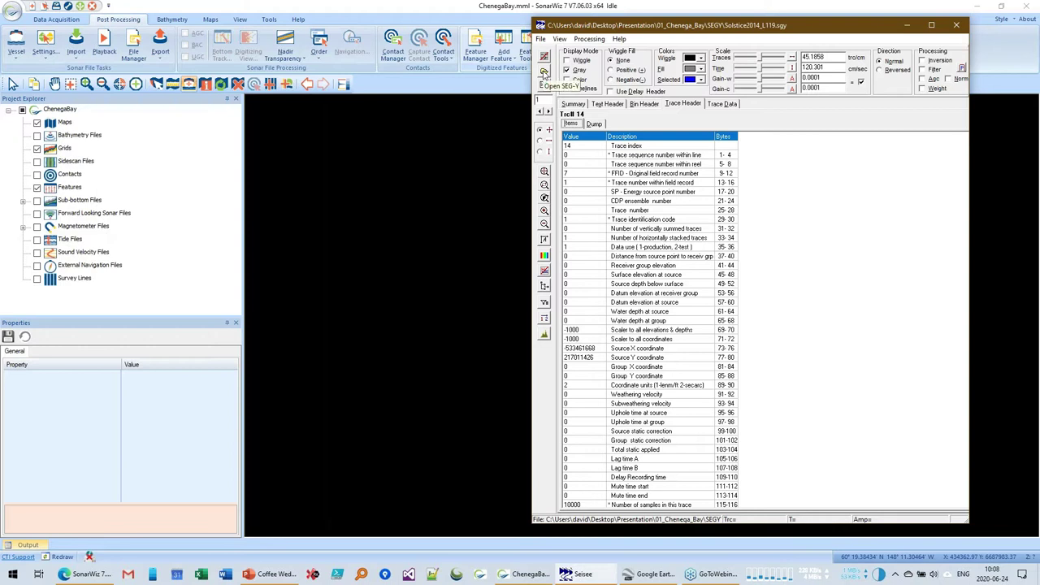
{"action": "mouse_move", "coordinate": [609, 28]}
{"action": "left_mouse_down"}
{"action": "mouse_move", "coordinate": [620, 50]}
{"action": "mouse_move", "coordinate": [626, 29]}
{"action": "left_mouse_up"}
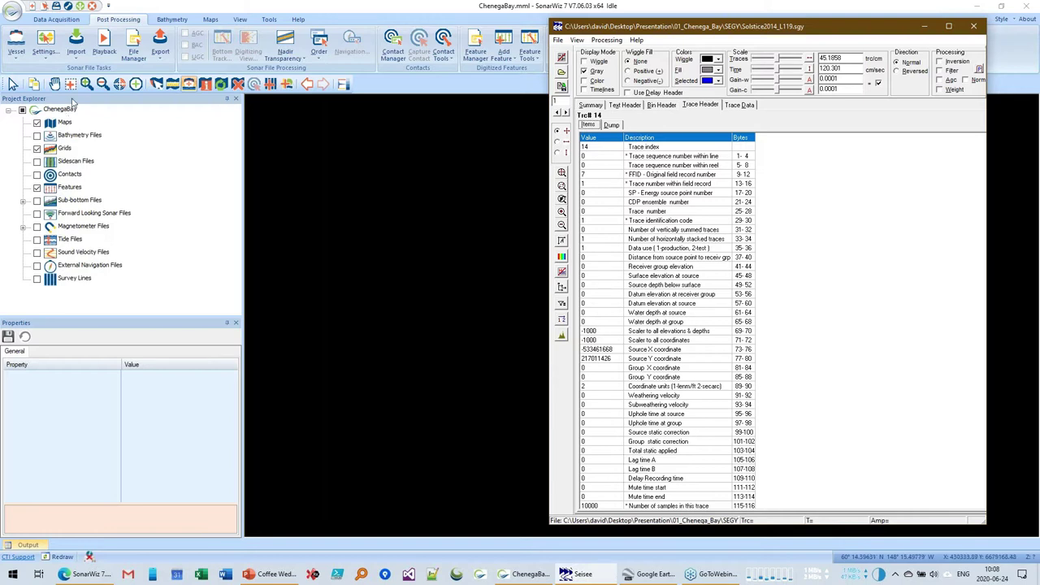
- In SonarWiz, start a sub-bottom file import and show the SEG-Y file type options clear of the import dialog
{"action": "left_click", "coordinate": [75, 47]}
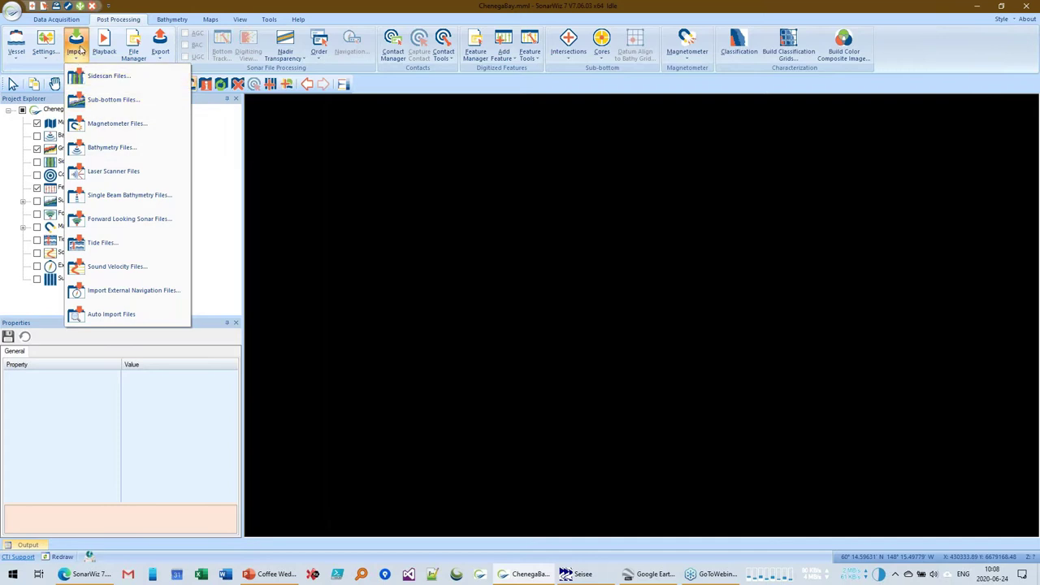
{"action": "left_click", "coordinate": [101, 100]}
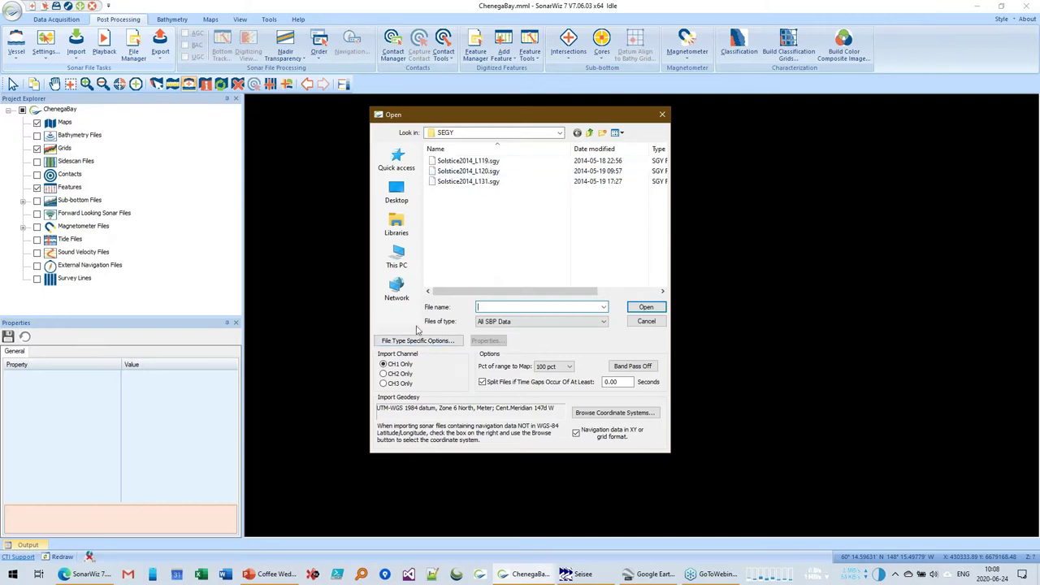
{"action": "left_click", "coordinate": [415, 341]}
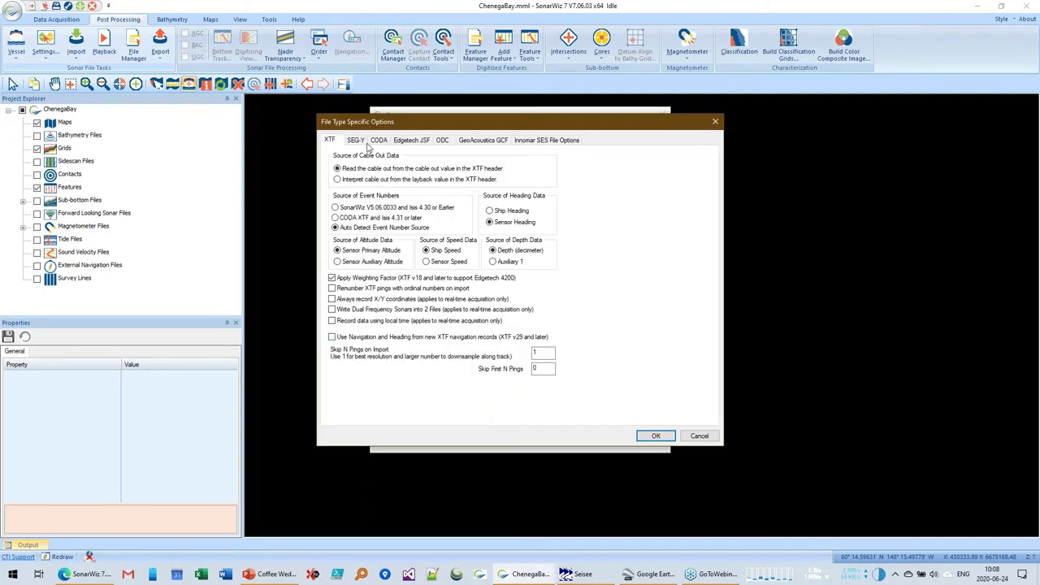
{"action": "left_click", "coordinate": [358, 140]}
{"action": "left_click_drag", "start_coordinate": [427, 116], "coordinate": [172, 59]}
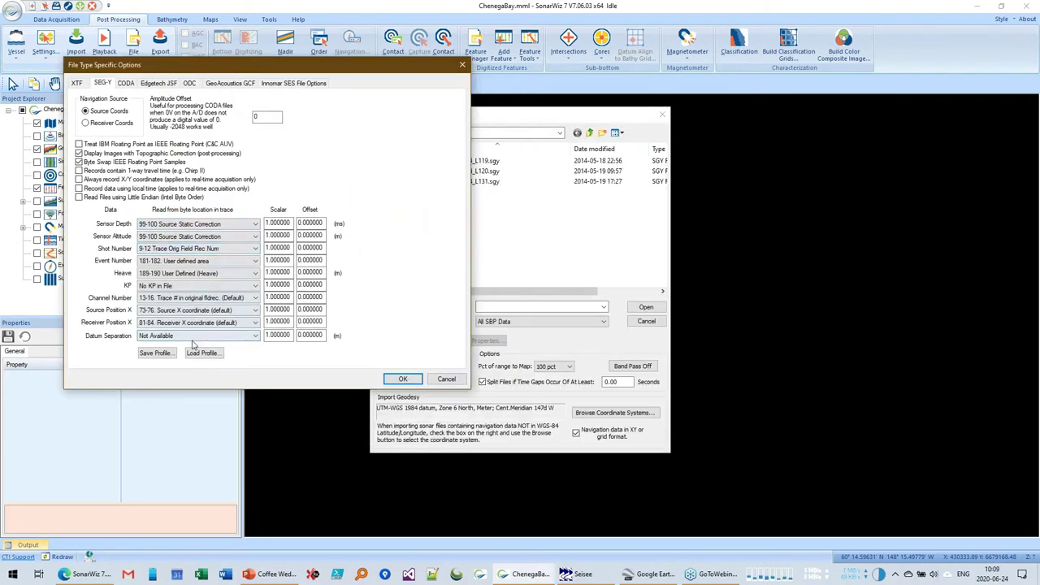
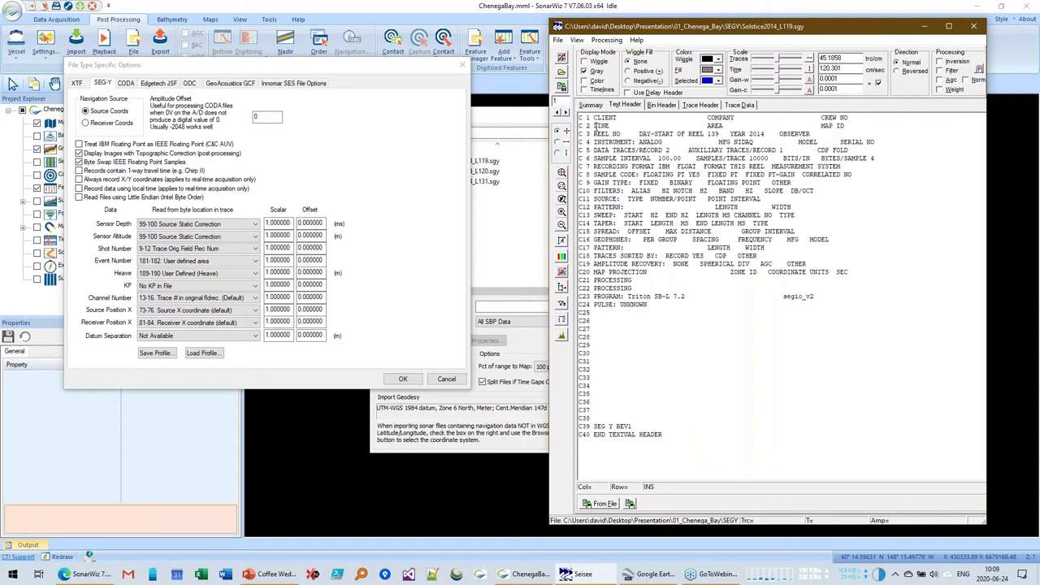
- Review the file summary, trace and sample counts, binary header and trace header of Solstice2014_L119.sgy in Seisee
{"action": "left_click", "coordinate": [590, 105]}
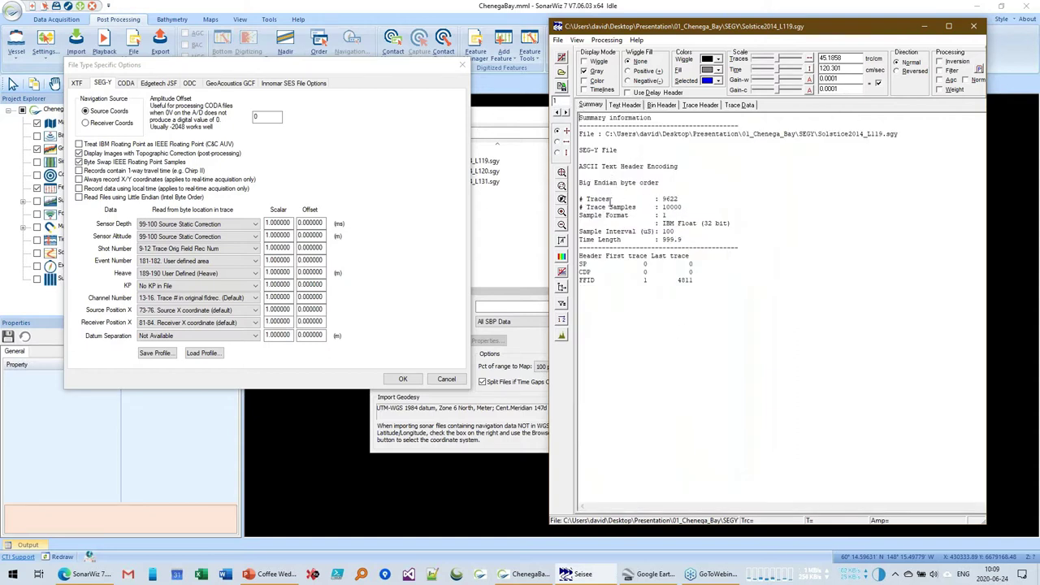
{"action": "left_click_drag", "start_coordinate": [663, 198], "coordinate": [686, 208]}
{"action": "left_click", "coordinate": [661, 105]}
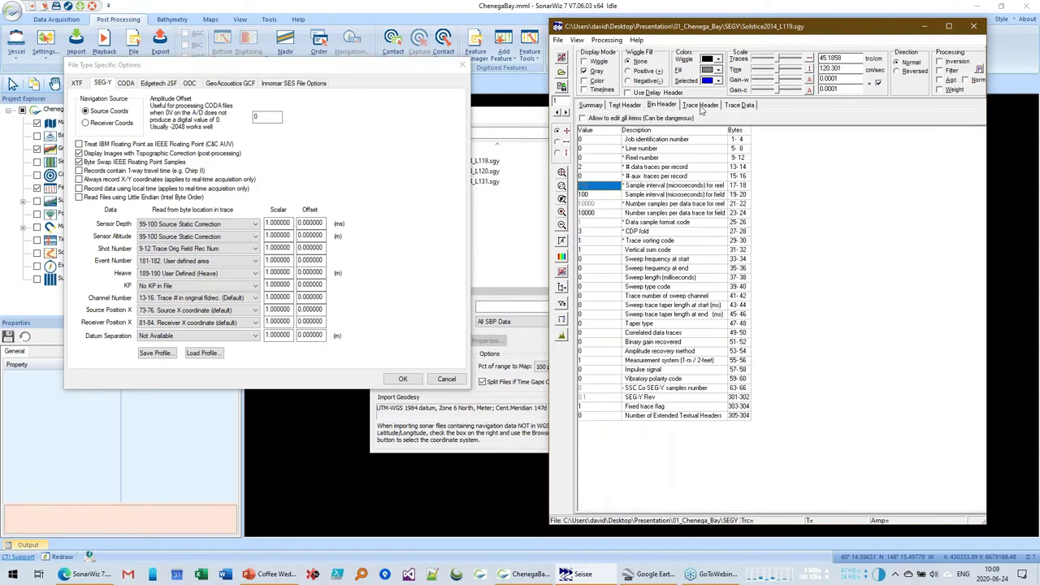
{"action": "left_click", "coordinate": [701, 105]}
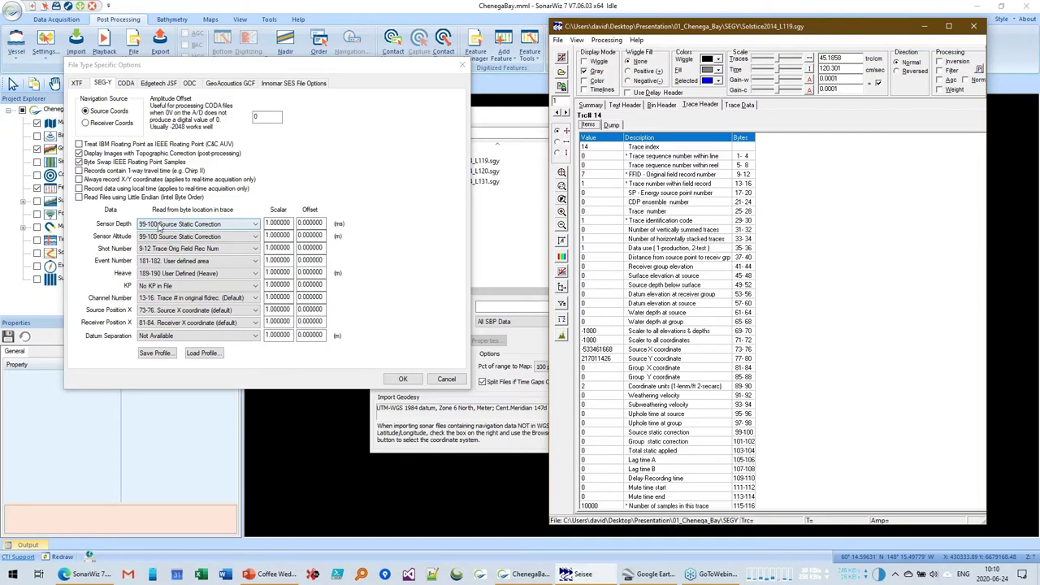
- Compare the Sensor Depth and Shot Number byte locations with the Seisee trace headers, advancing from trace 14 to 18
{"action": "left_click", "coordinate": [170, 225]}
{"action": "left_click", "coordinate": [166, 227]}
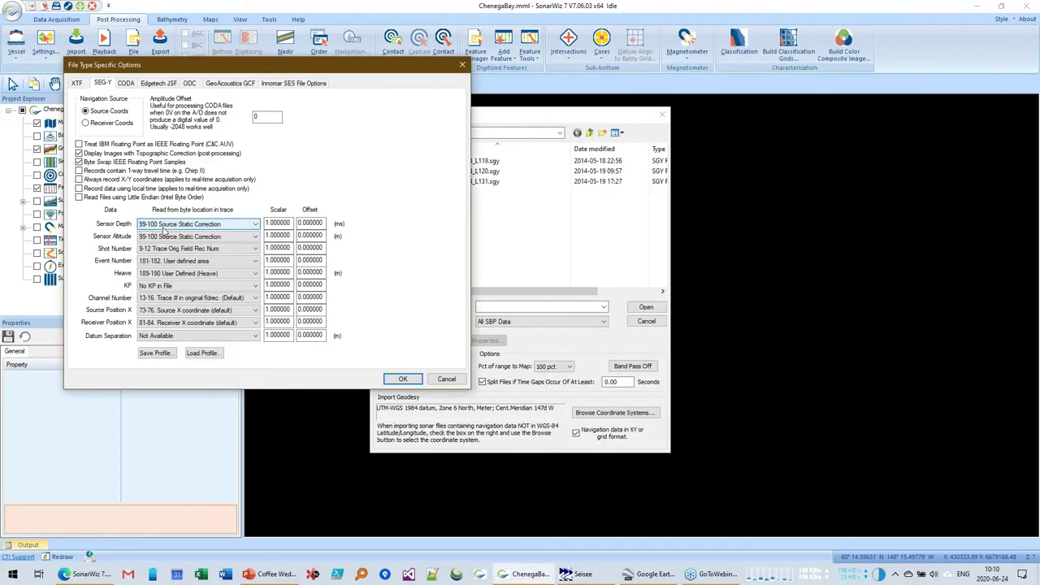
{"action": "left_click", "coordinate": [576, 577]}
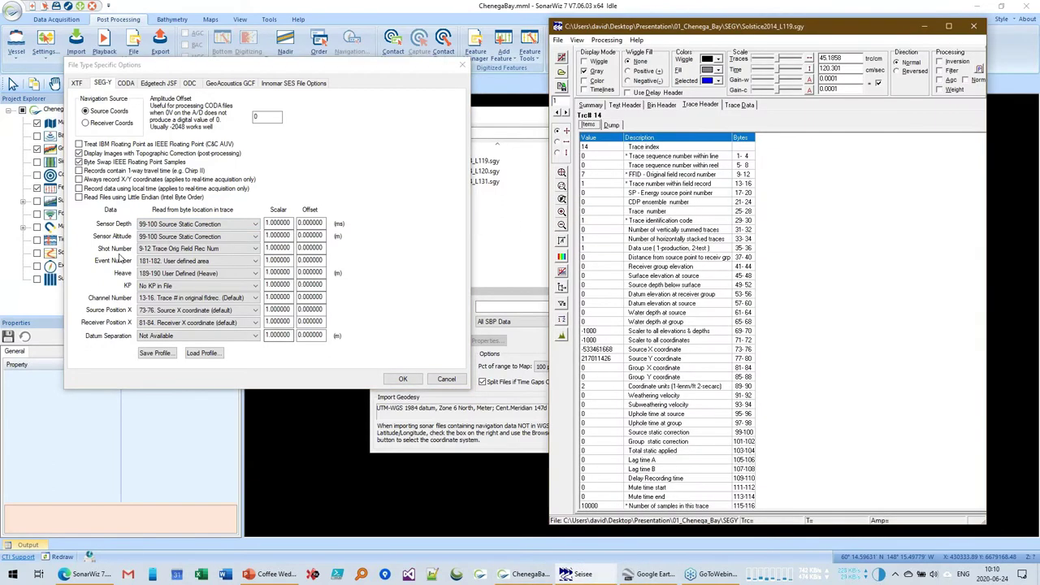
{"action": "left_click", "coordinate": [155, 248]}
{"action": "left_click", "coordinate": [729, 185]}
{"action": "left_click", "coordinate": [567, 115]}
{"action": "left_click", "coordinate": [567, 112]}
{"action": "left_click", "coordinate": [567, 112]}
- Check the Channel Number mapping at bytes 13-16 against the Seisee trace headers, advancing to trace 21
{"action": "left_click", "coordinate": [139, 297]}
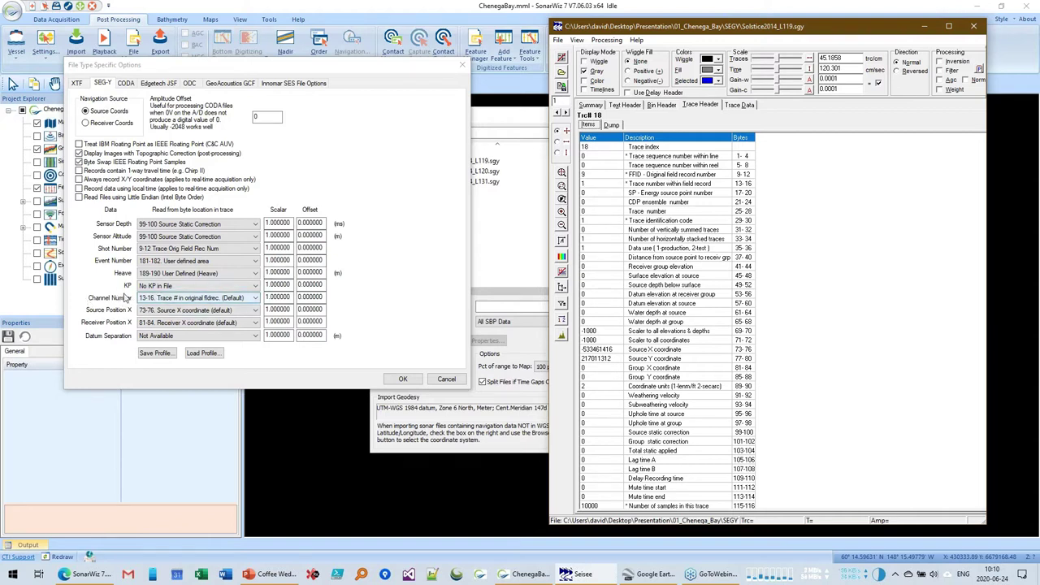
{"action": "left_click", "coordinate": [567, 115]}
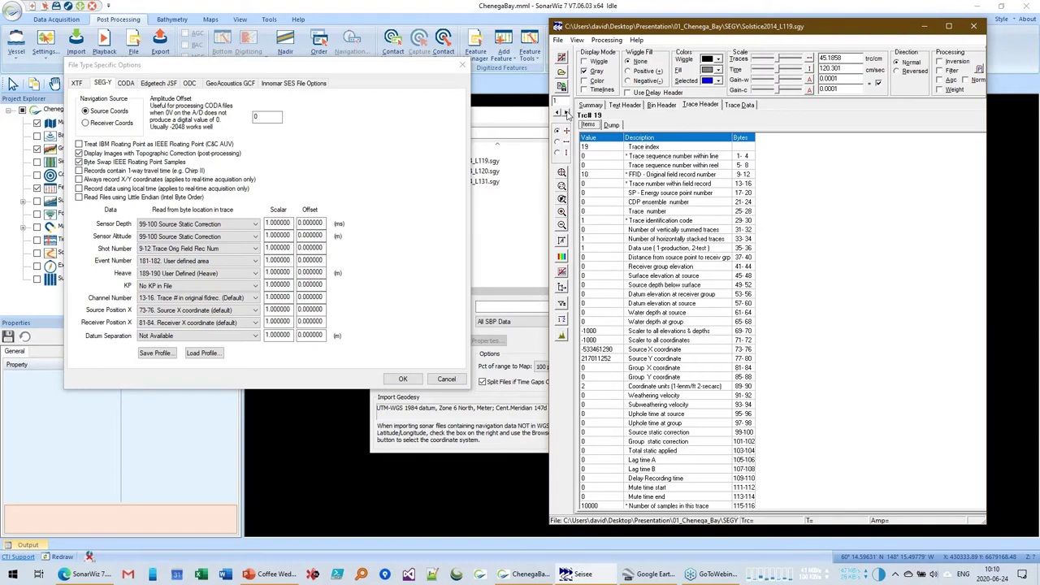
{"action": "left_click", "coordinate": [567, 114]}
{"action": "left_click", "coordinate": [567, 114]}
- Close Seisee and accept the SEG-Y file type options in SonarWiz
{"action": "left_click_drag", "start_coordinate": [625, 28], "coordinate": [576, 34]}
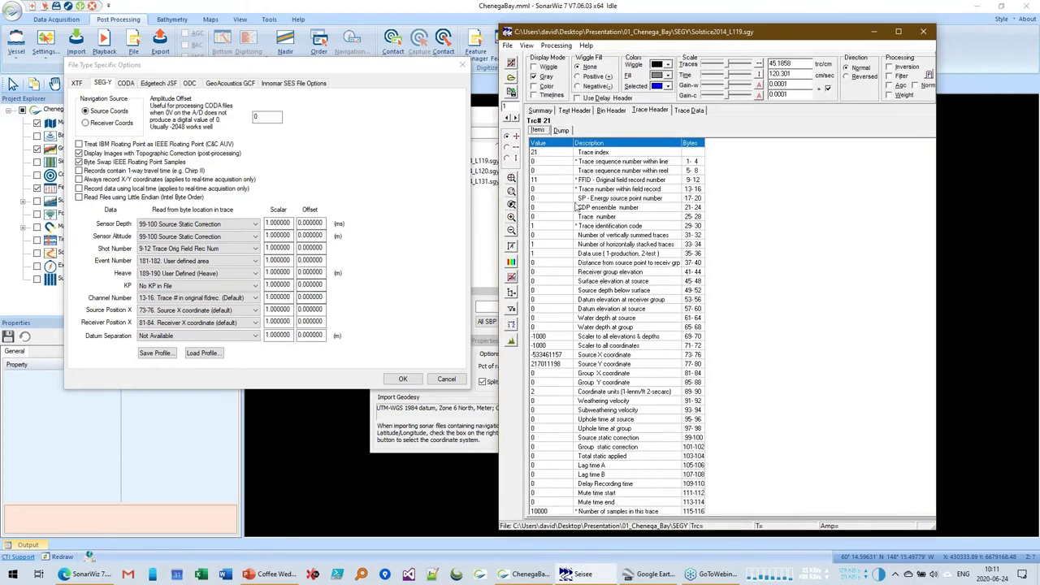
{"action": "left_click", "coordinate": [923, 33]}
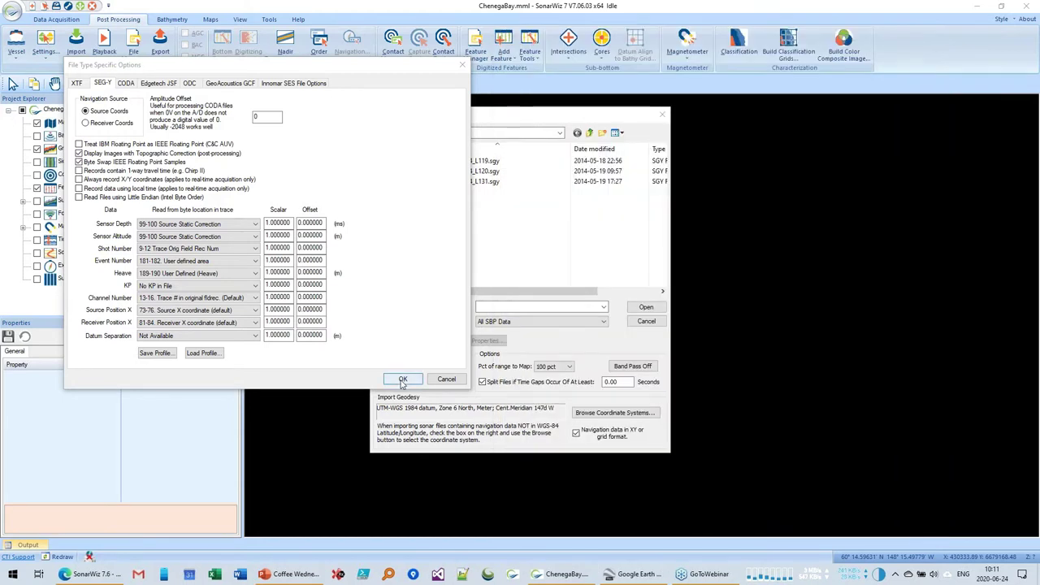
{"action": "left_click", "coordinate": [402, 379]}
- Select Solstice2014_L119.sgy, Solstice2014_L120.sgy and Solstice2014_L131.sgy for the sub-bottom import
{"action": "left_click", "coordinate": [480, 161]}
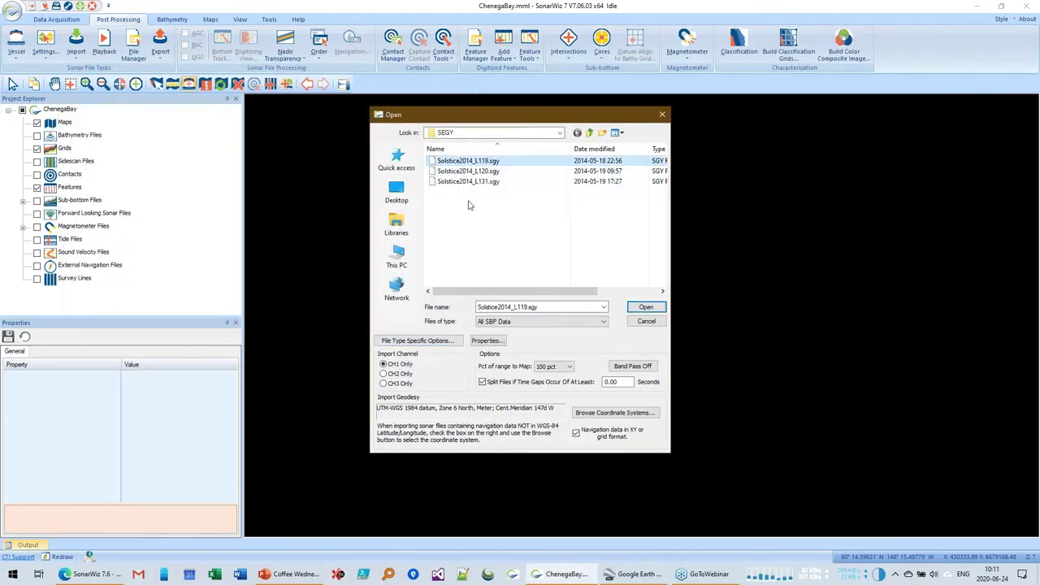
{"action": "key", "text": "Caps_Lock"}
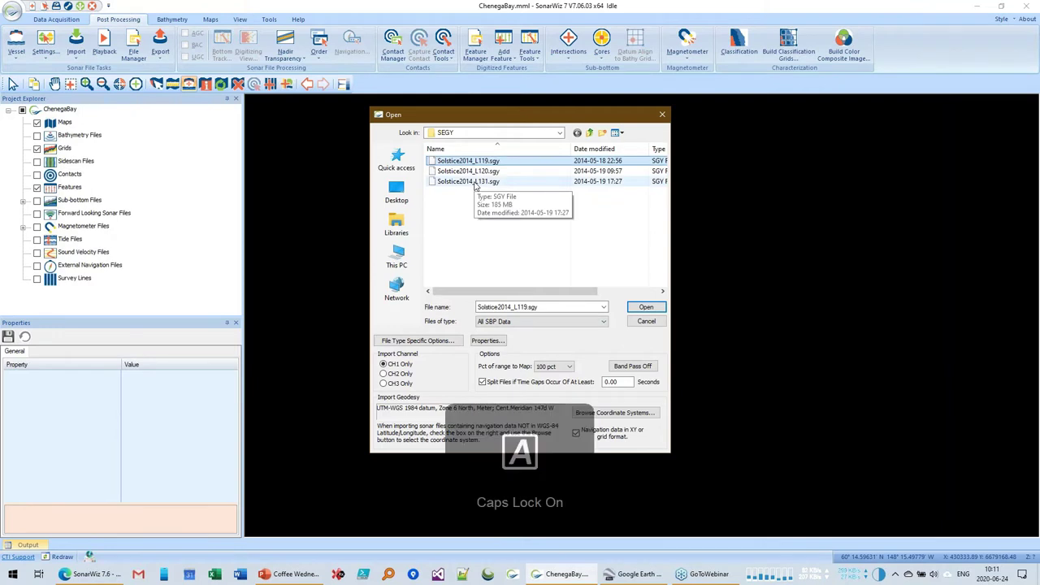
{"action": "key", "text": "Caps_Lock"}
{"action": "left_click", "coordinate": [476, 182], "text": "shift"}
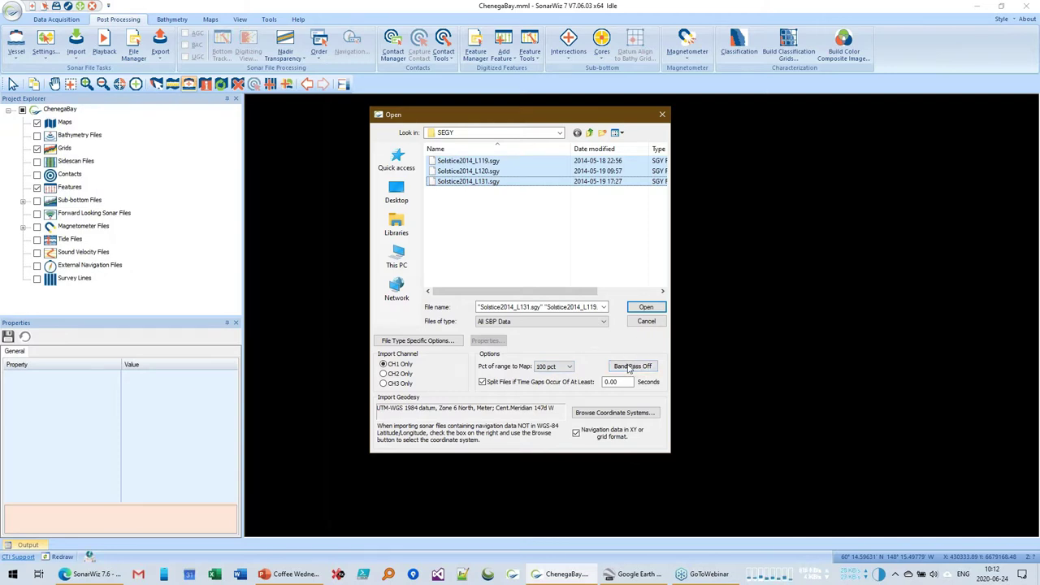
- Import the three selected Solstice2014 SEG-Y files as sub-bottom data into the project
{"action": "left_click", "coordinate": [654, 308]}
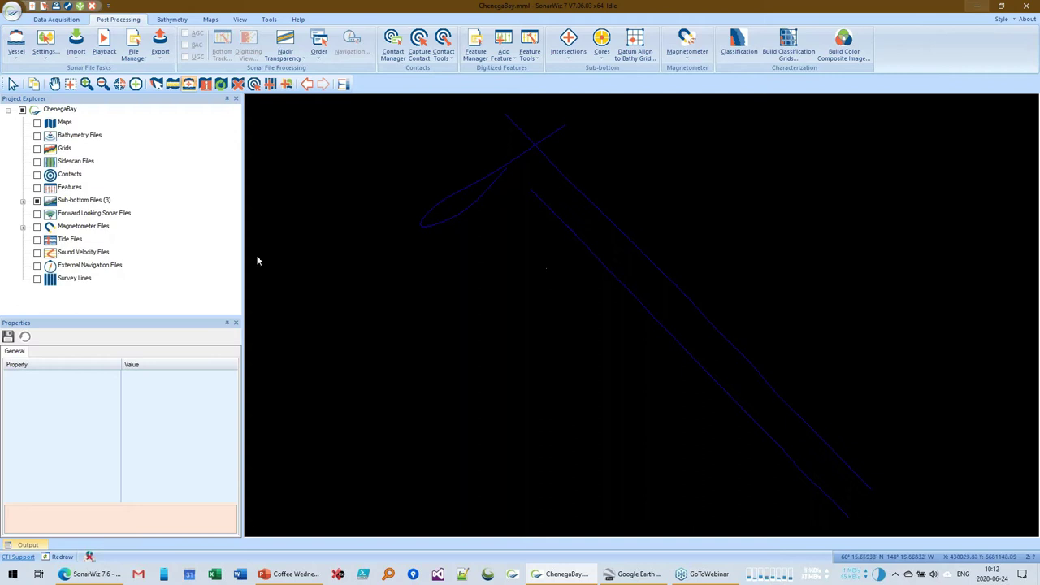
- Add Chart.tif from the 01_Chenega_Bay Maps\Basemaps folder as a basemap, overwriting the existing copy in the project
{"action": "left_click", "coordinate": [64, 123]}
{"action": "right_click", "coordinate": [62, 124]}
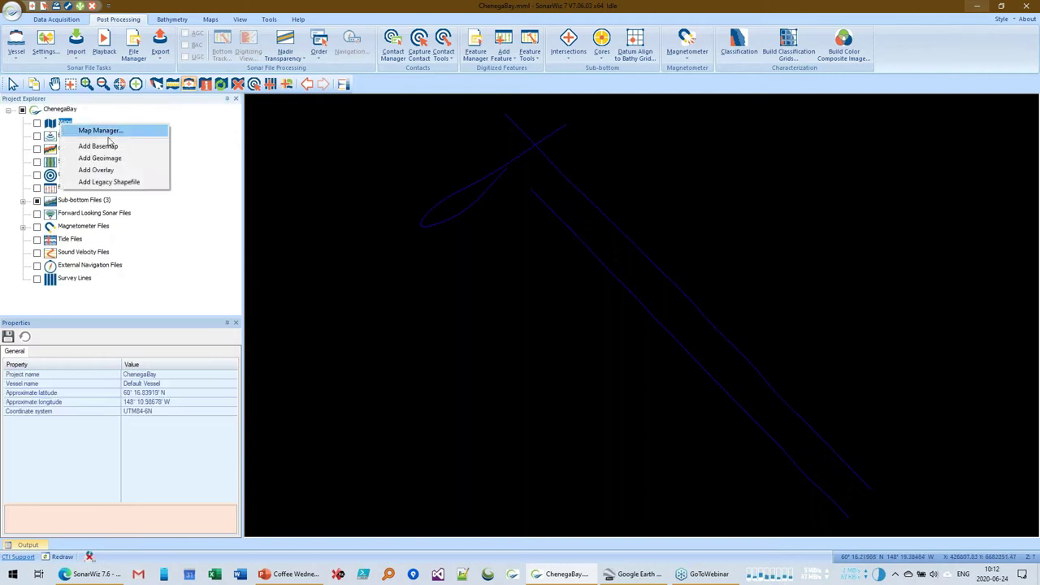
{"action": "left_click", "coordinate": [102, 143]}
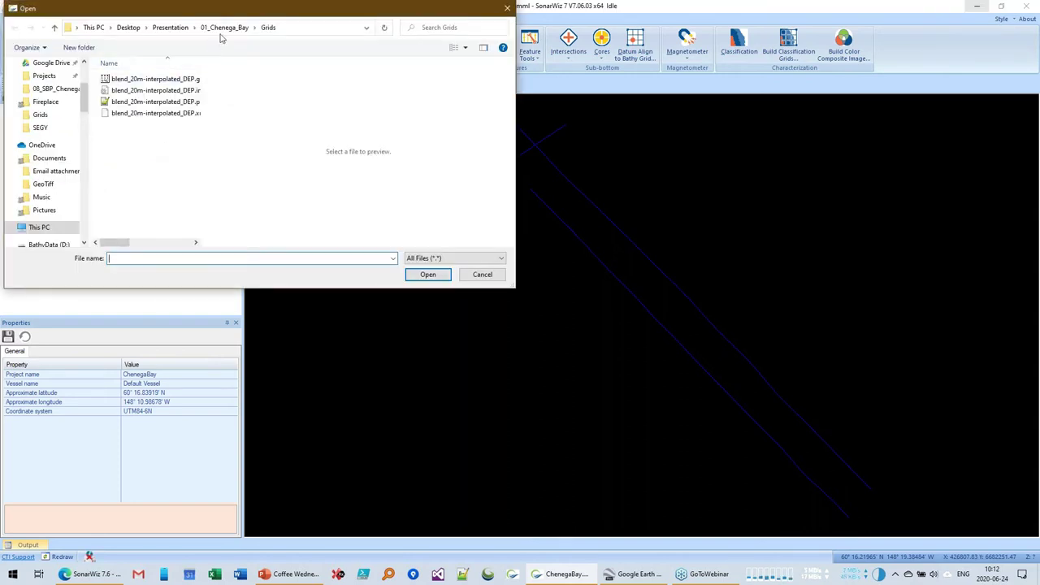
{"action": "left_click", "coordinate": [223, 30]}
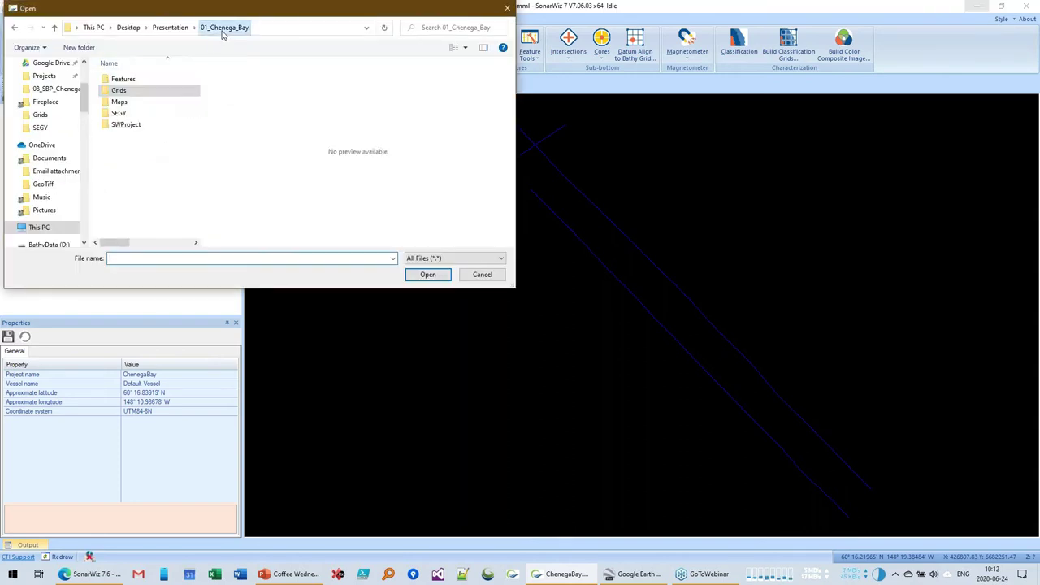
{"action": "double_click", "coordinate": [126, 102]}
{"action": "double_click", "coordinate": [128, 80]}
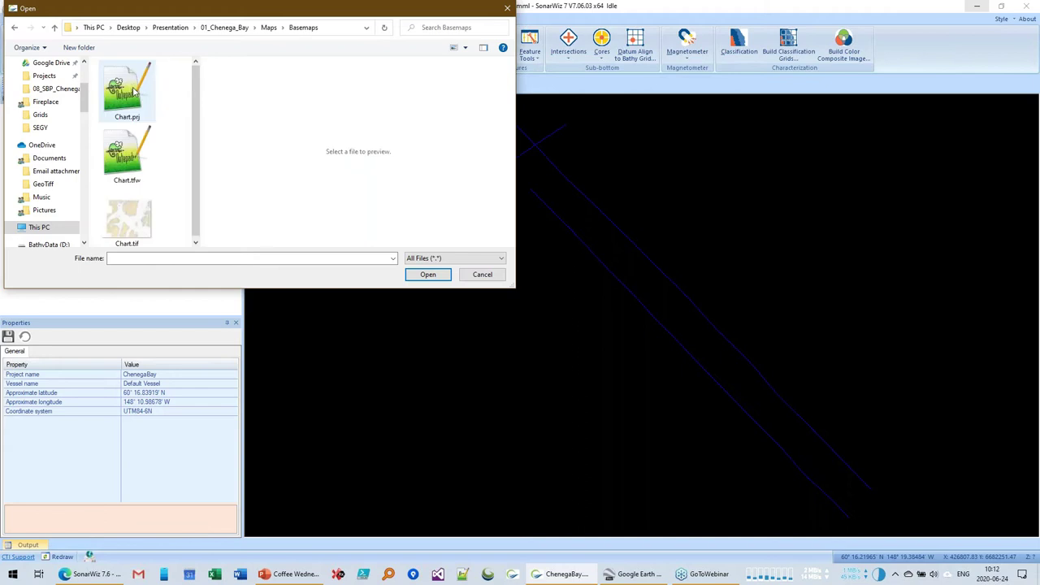
{"action": "left_click", "coordinate": [133, 212]}
{"action": "left_click", "coordinate": [428, 273]}
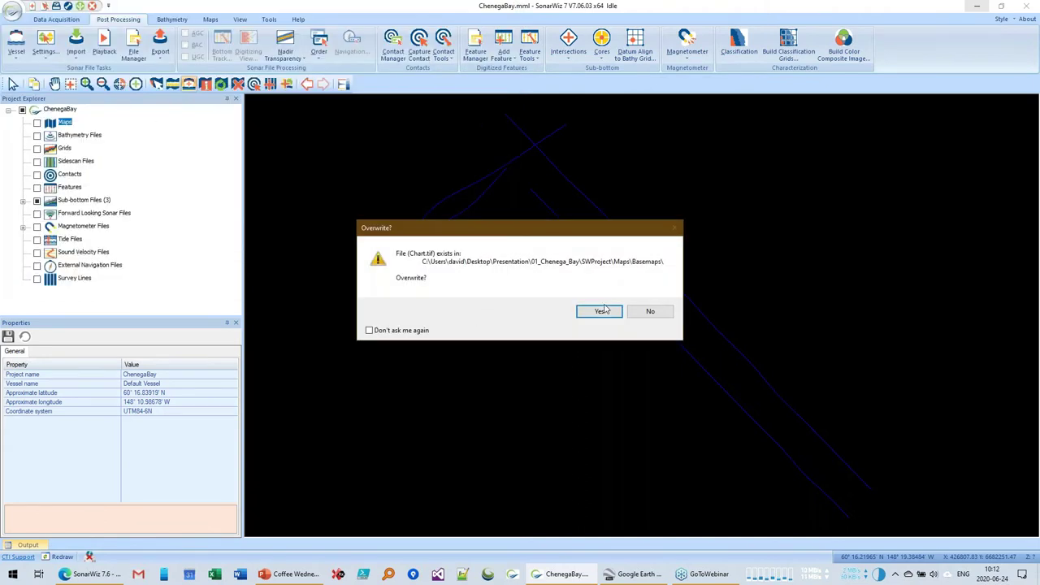
{"action": "left_click", "coordinate": [606, 314]}
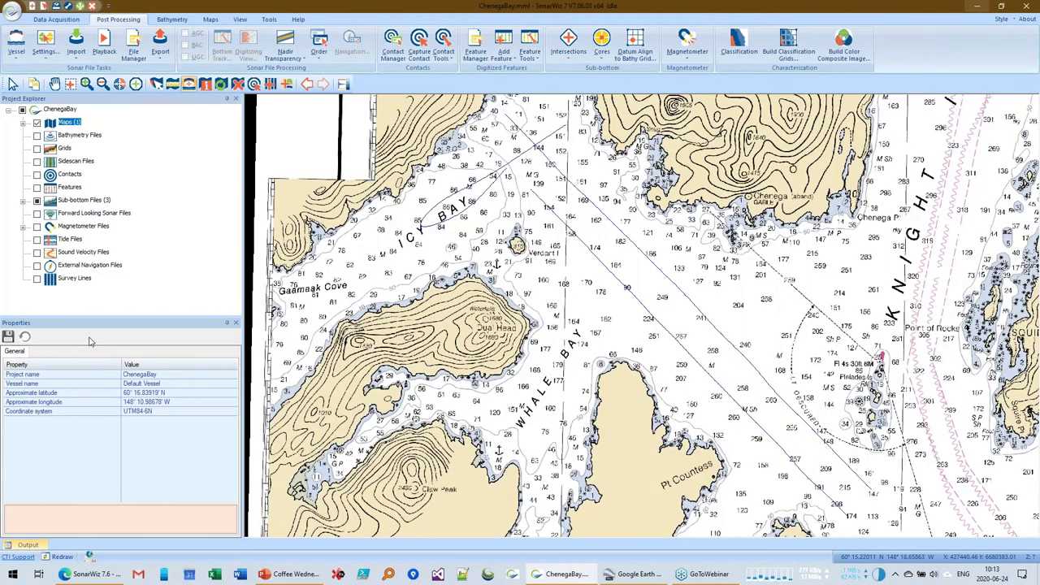
- Import the bathymetry grid blend_20m-interpolated_DEP.grd from the 01_Chenega_Bay Grids folder, reviewing the supported grid file types
{"action": "left_click", "coordinate": [66, 151]}
{"action": "right_click", "coordinate": [66, 151]}
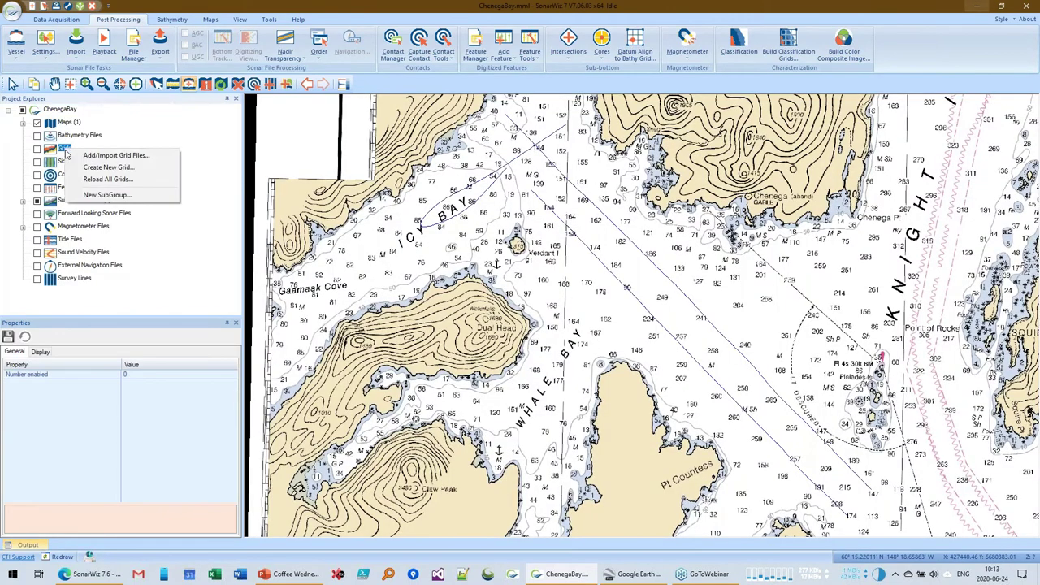
{"action": "left_click", "coordinate": [101, 155]}
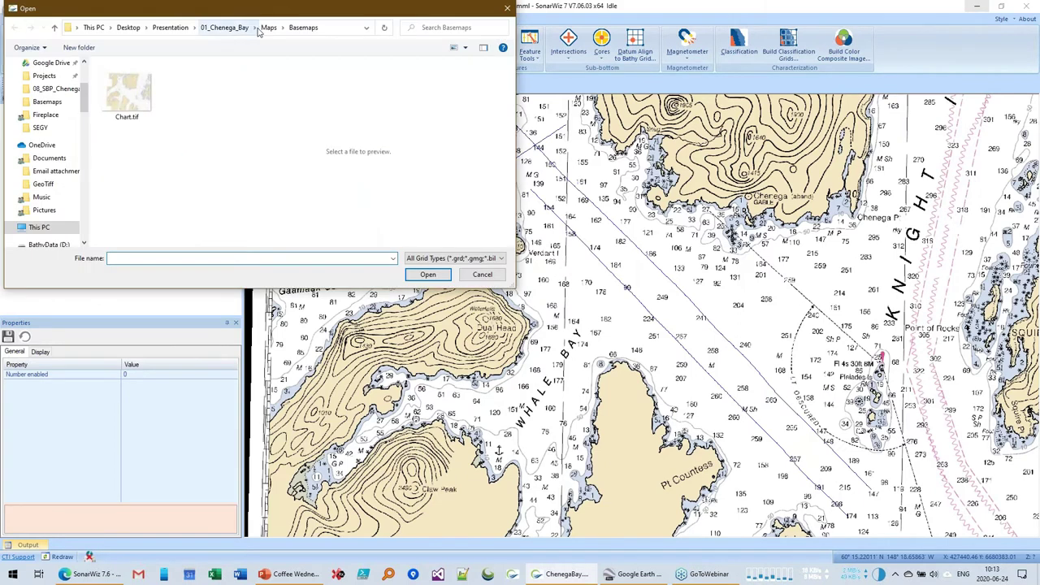
{"action": "left_click", "coordinate": [235, 29]}
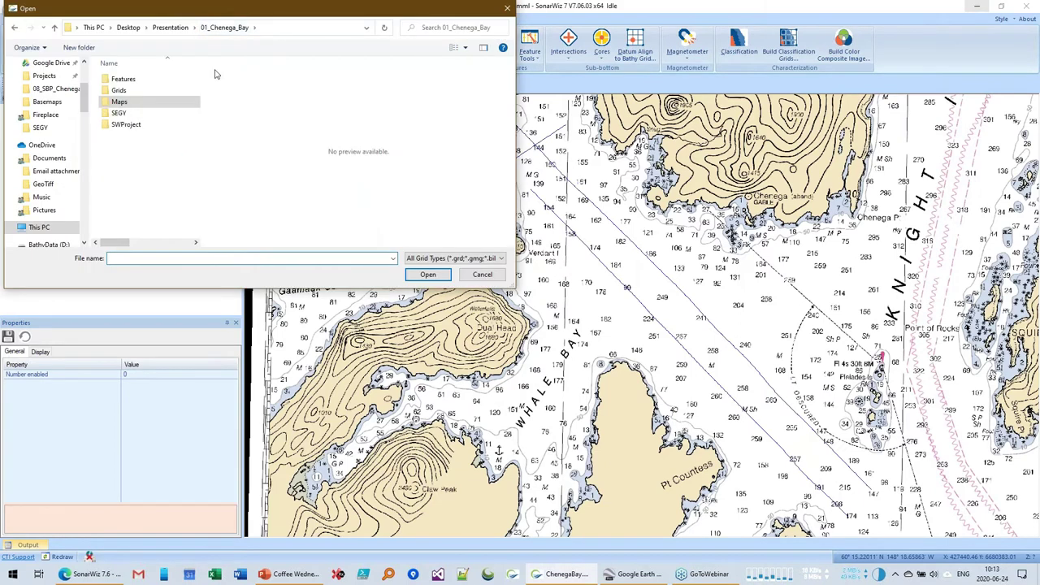
{"action": "double_click", "coordinate": [135, 91]}
{"action": "left_click", "coordinate": [157, 79]}
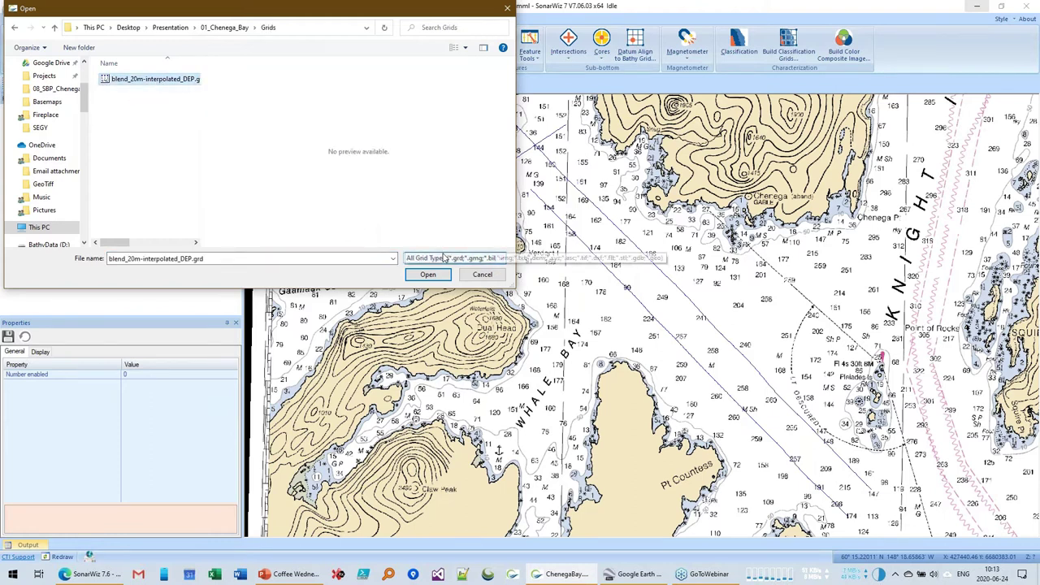
{"action": "left_click", "coordinate": [444, 258]}
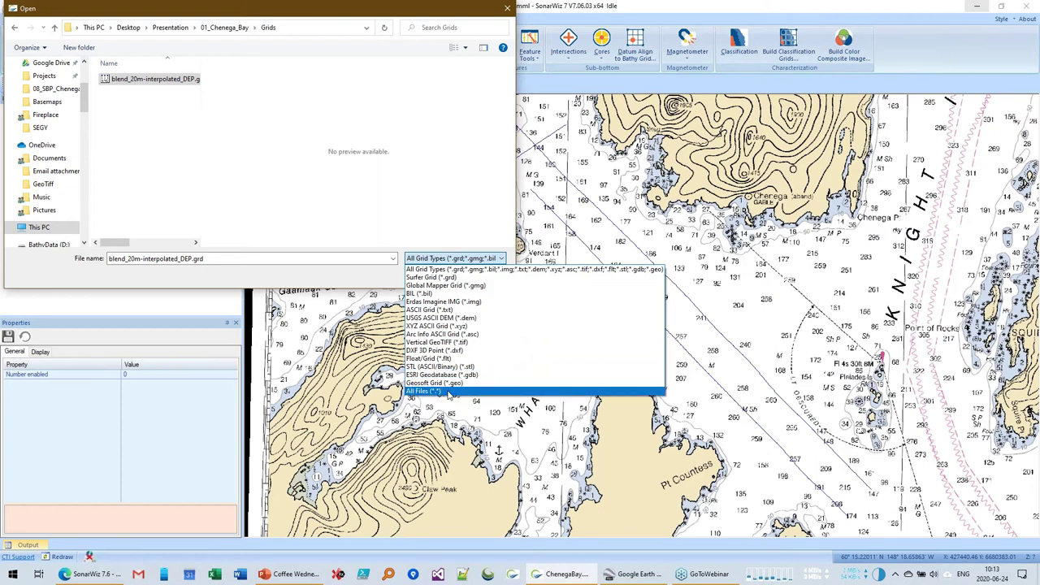
{"action": "left_click", "coordinate": [442, 260]}
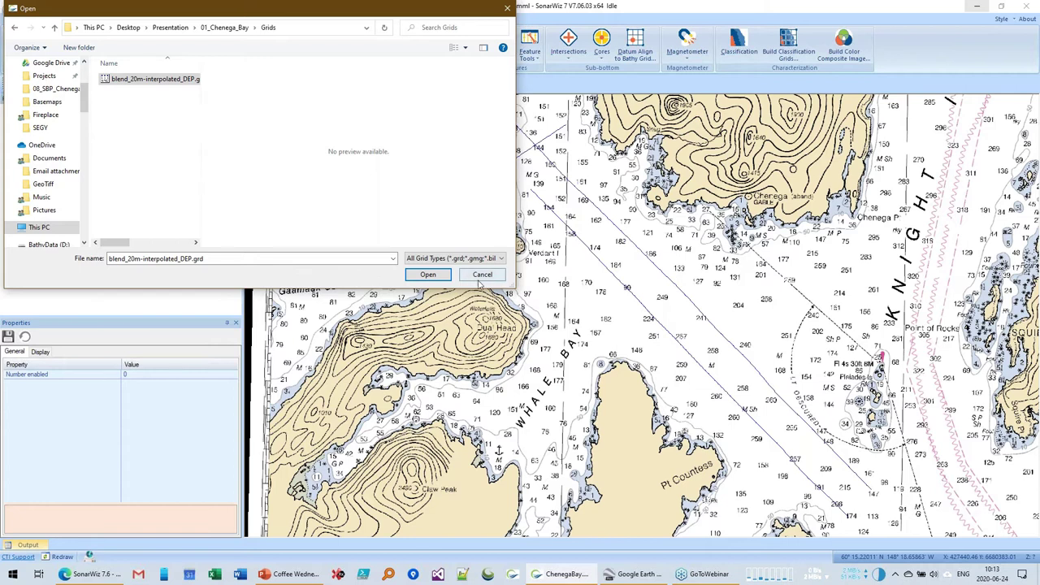
{"action": "left_click", "coordinate": [428, 275]}
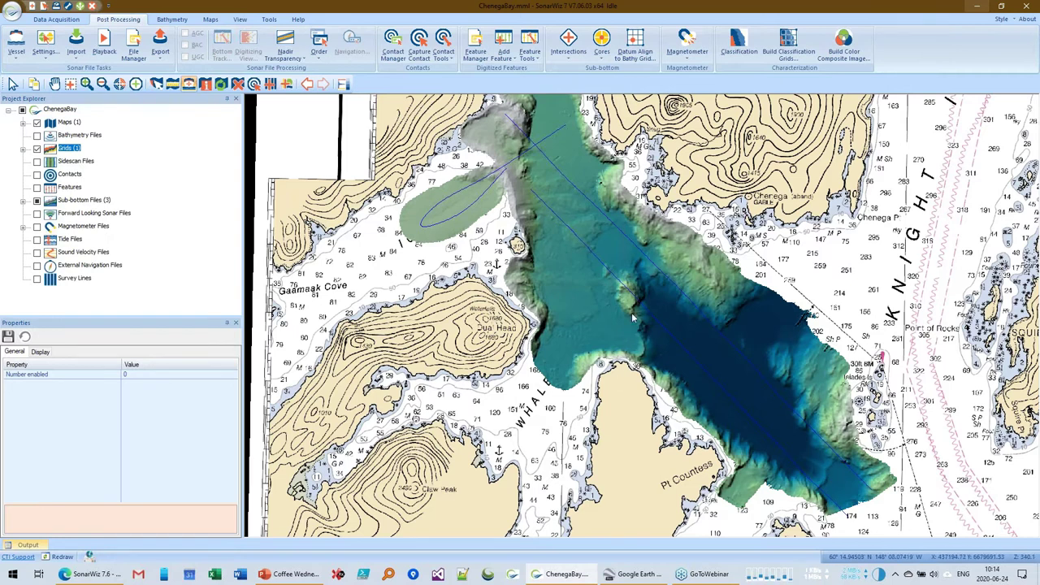
- Import the feature files Basin.CSV, Blocks.CSV, Scarp.CSV, Sill.CSV and Slump.CSV from the 01_Chenega_Bay Features folder
{"action": "left_click", "coordinate": [67, 190]}
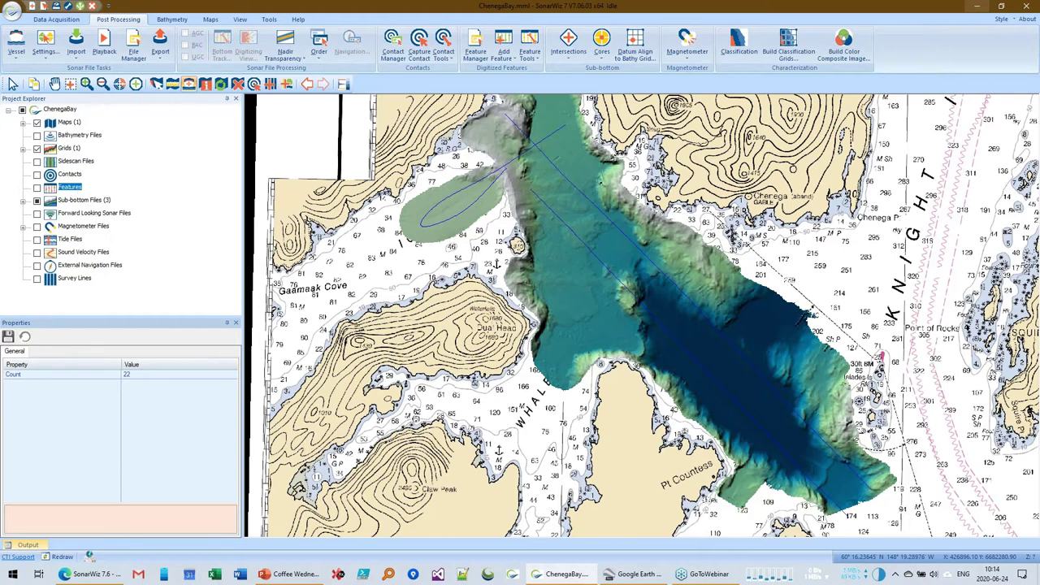
{"action": "right_click", "coordinate": [71, 187]}
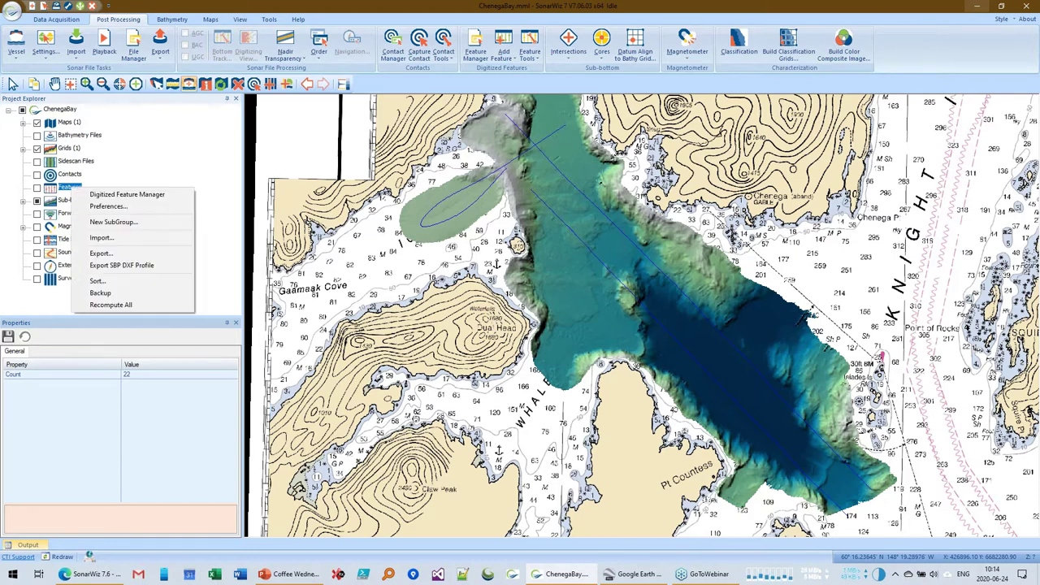
{"action": "left_click", "coordinate": [108, 241]}
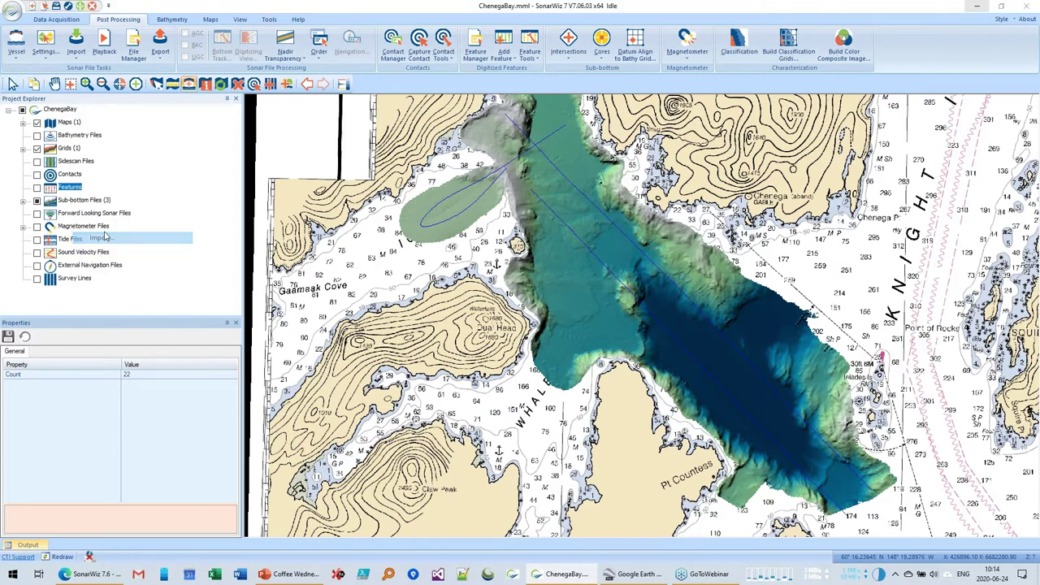
{"action": "left_click", "coordinate": [592, 168]}
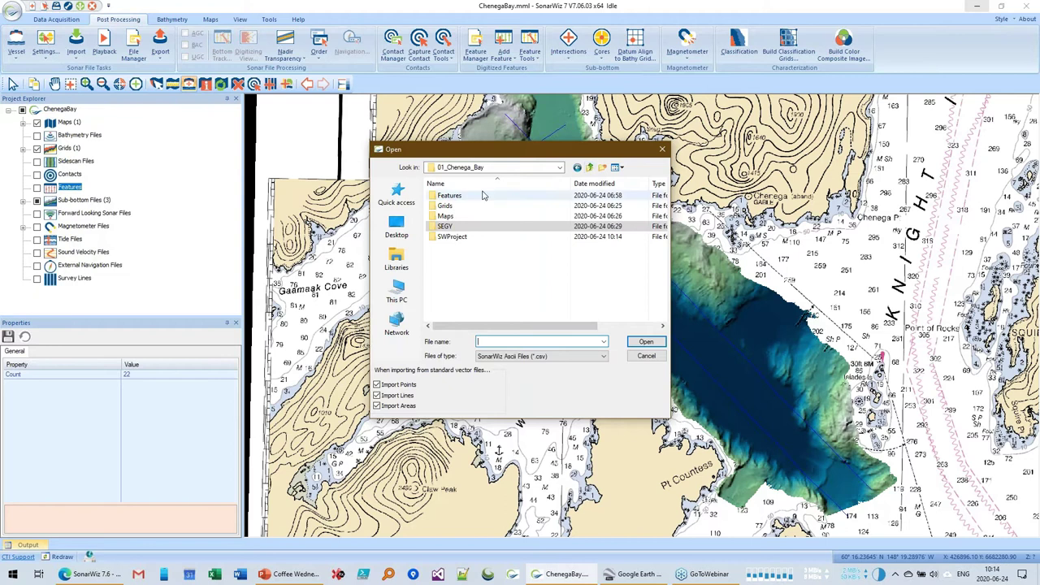
{"action": "double_click", "coordinate": [464, 199]}
{"action": "left_click", "coordinate": [465, 198]}
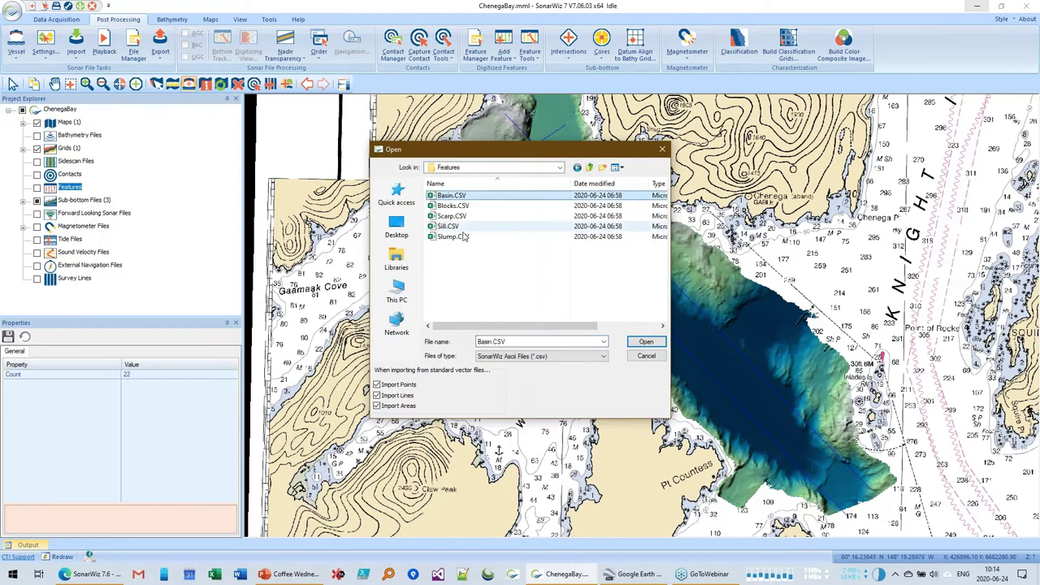
{"action": "left_click", "coordinate": [453, 236], "text": "shift"}
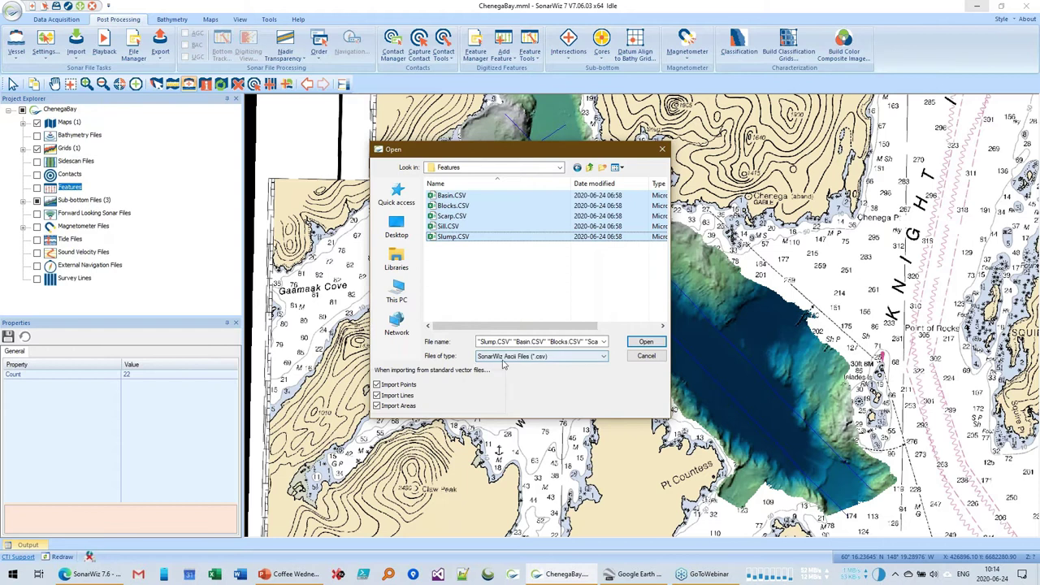
{"action": "left_click", "coordinate": [645, 343]}
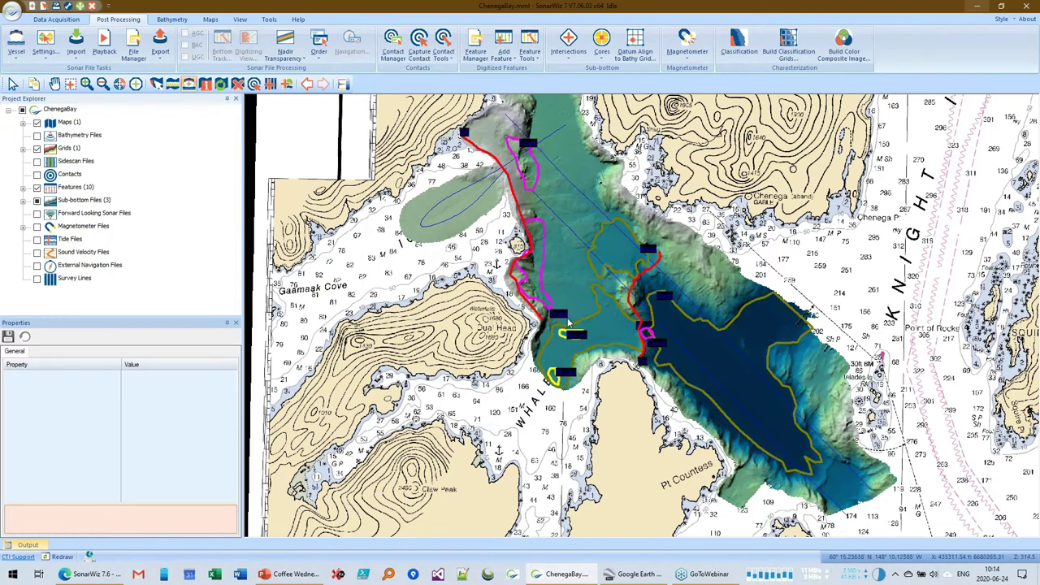
- Create a new feature subgroup named Interpretation
{"action": "left_click", "coordinate": [24, 187]}
{"action": "right_click", "coordinate": [73, 176]}
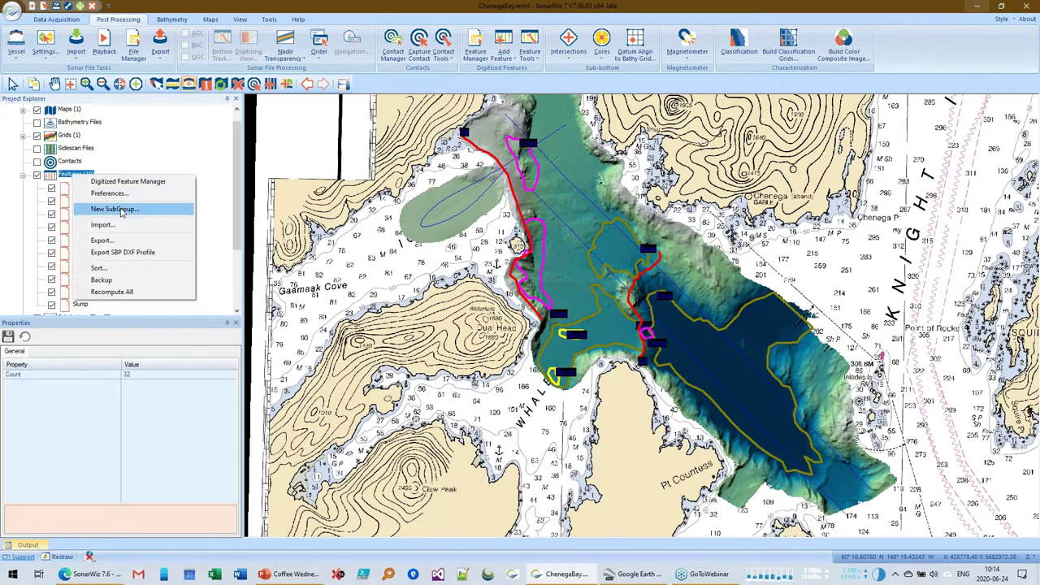
{"action": "left_click", "coordinate": [121, 212]}
{"action": "type", "text": "Interpretation"}
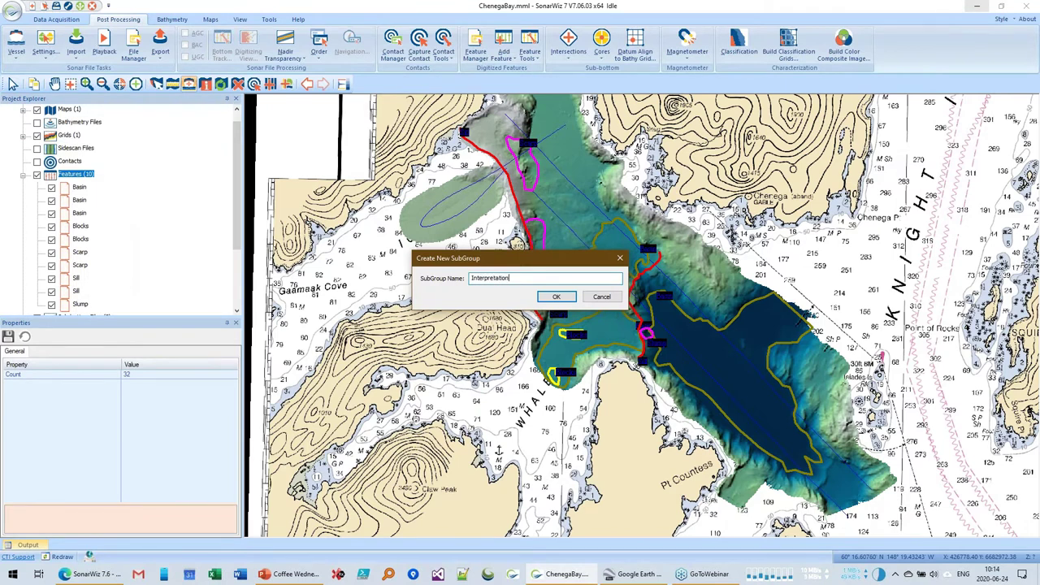
{"action": "key", "text": "Return"}
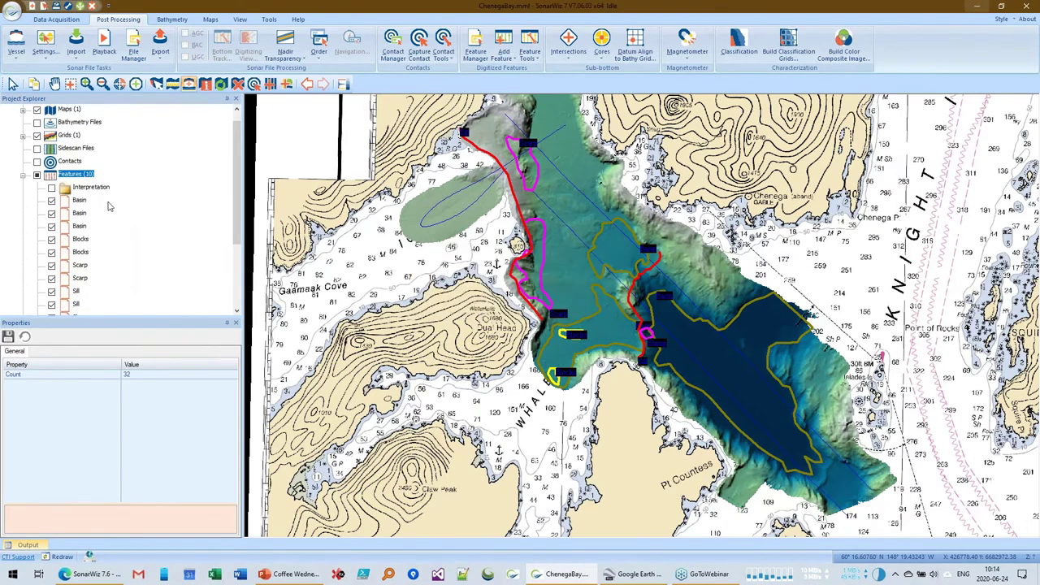
- Move all imported Basin, Blocks, Scarp, Sill and Slump features into the Interpretation subgroup and collapse it
{"action": "left_click", "coordinate": [79, 201]}
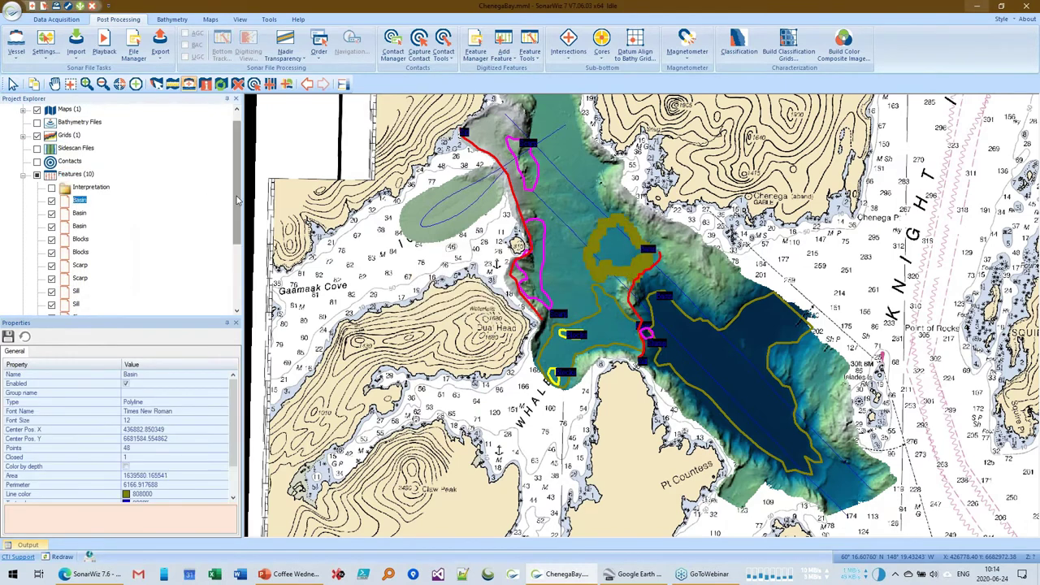
{"action": "scroll", "coordinate": [238, 201], "scroll_direction": "down", "scroll_amount": 1}
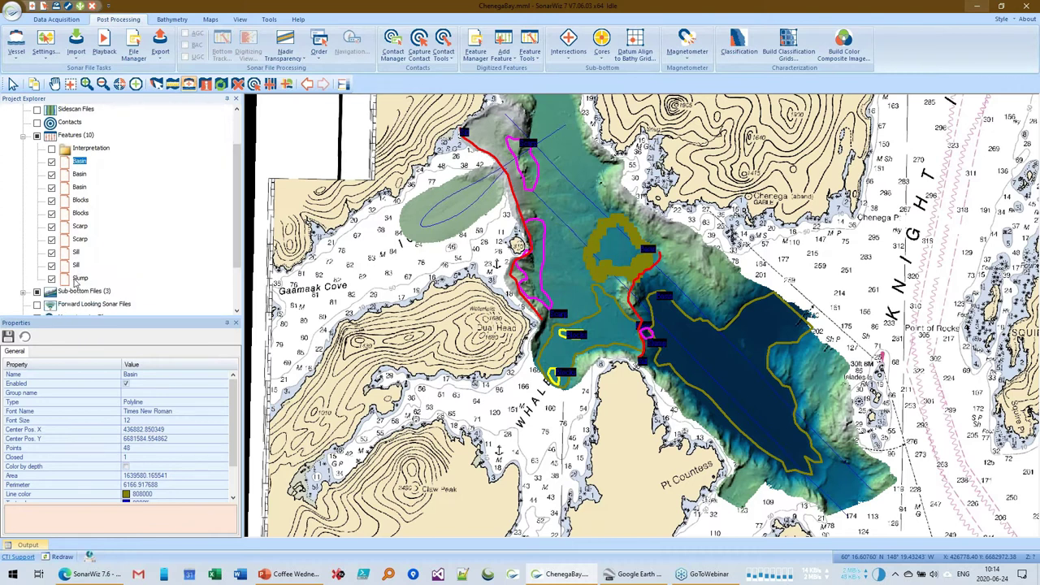
{"action": "left_click", "coordinate": [75, 279], "text": "shift"}
{"action": "left_click_drag", "start_coordinate": [86, 174], "coordinate": [90, 151]}
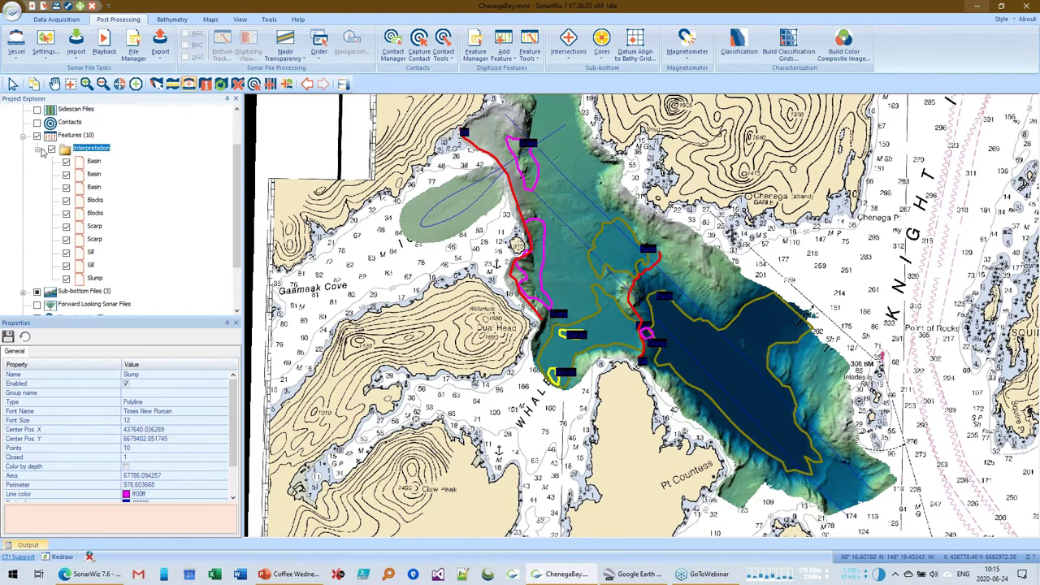
{"action": "left_click", "coordinate": [36, 153]}
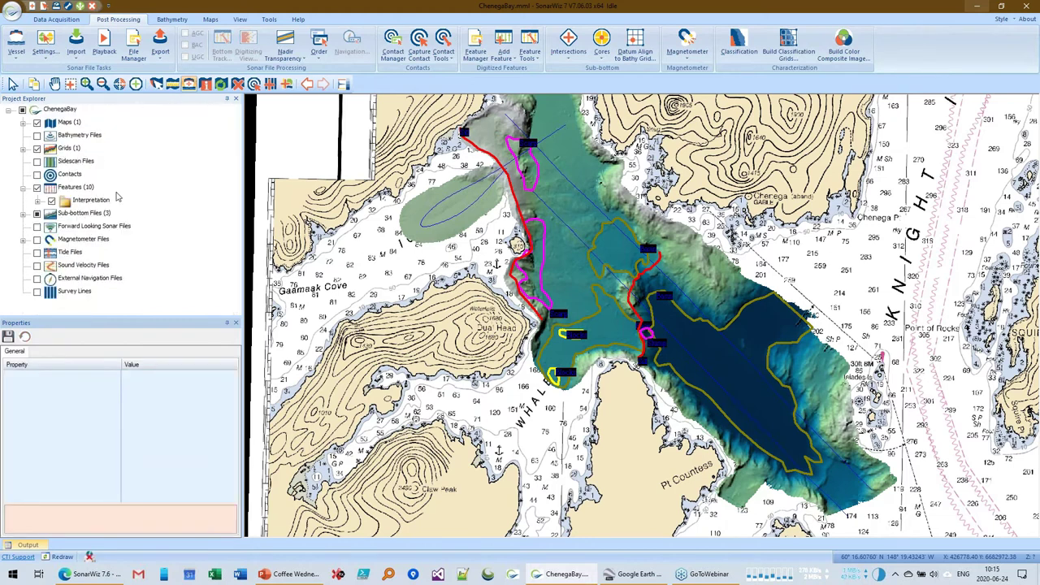
- Toggle the visibility of the Interpretation features on the map, leaving them hidden
{"action": "left_click", "coordinate": [50, 205]}
{"action": "left_click", "coordinate": [52, 202]}
{"action": "left_click", "coordinate": [51, 202]}
{"action": "left_click", "coordinate": [51, 202]}
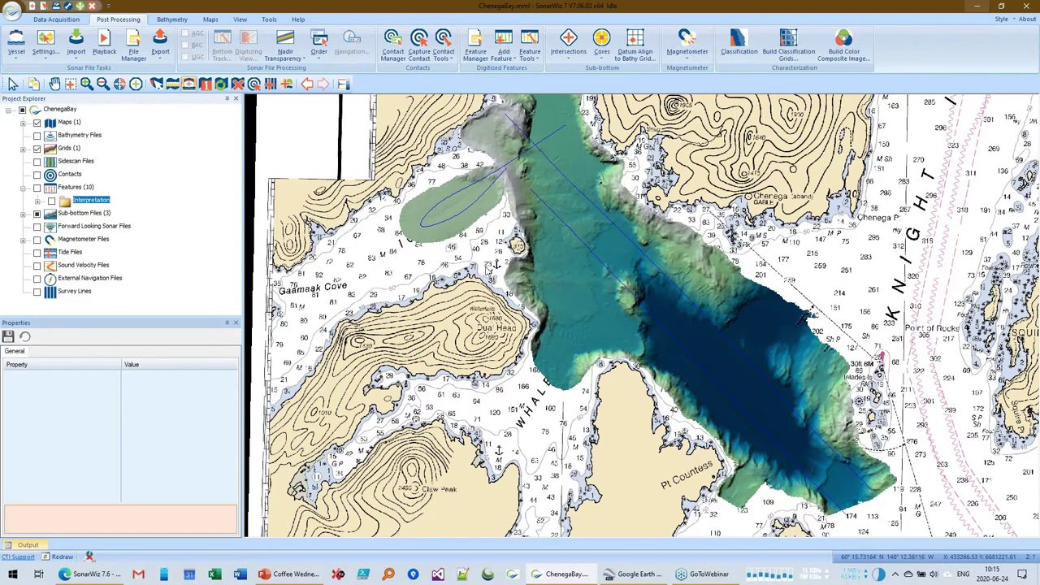
- Inspect the profile of sub-bottom line Solstice2014_L119 in an enlarged digitizing view, and close the view
{"action": "left_click", "coordinate": [614, 277]}
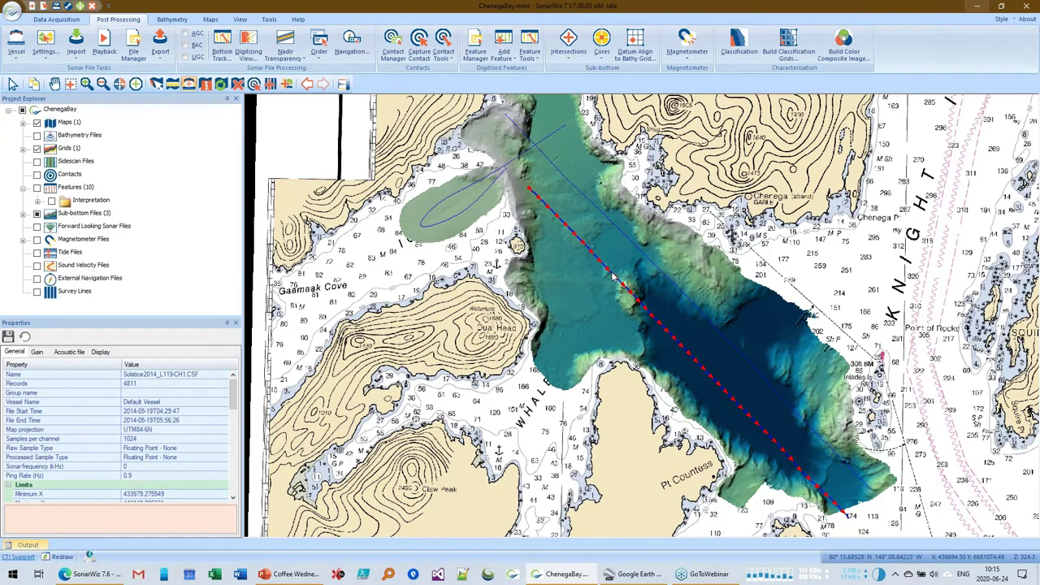
{"action": "double_click", "coordinate": [613, 276]}
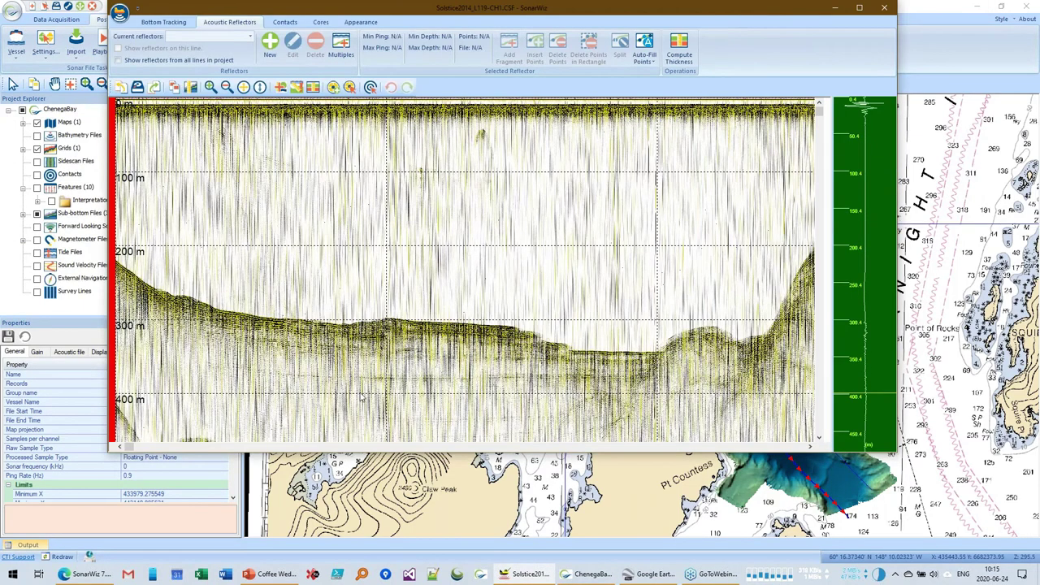
{"action": "left_click_drag", "start_coordinate": [362, 451], "coordinate": [366, 552]}
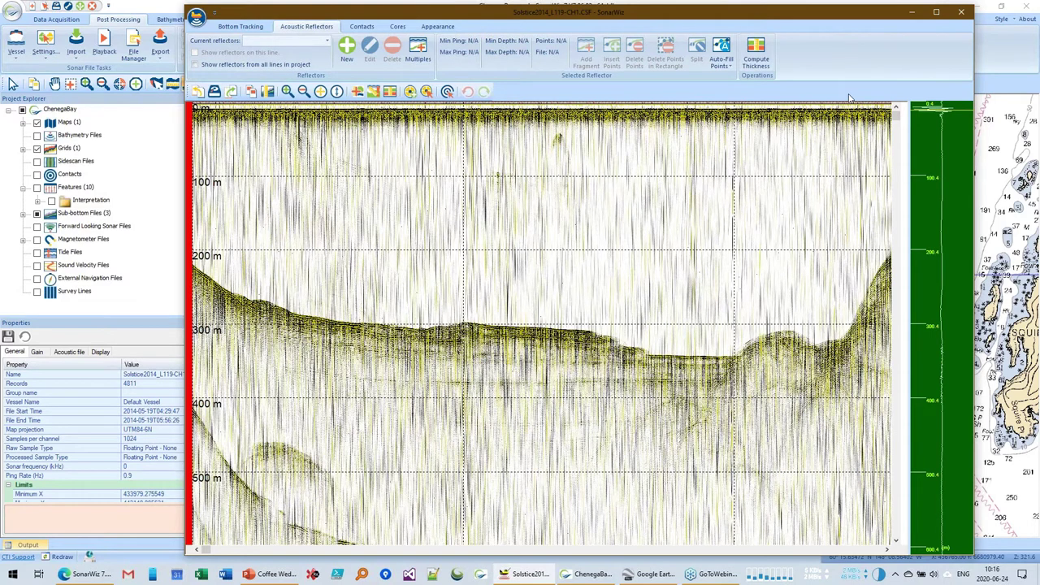
{"action": "left_click", "coordinate": [960, 15]}
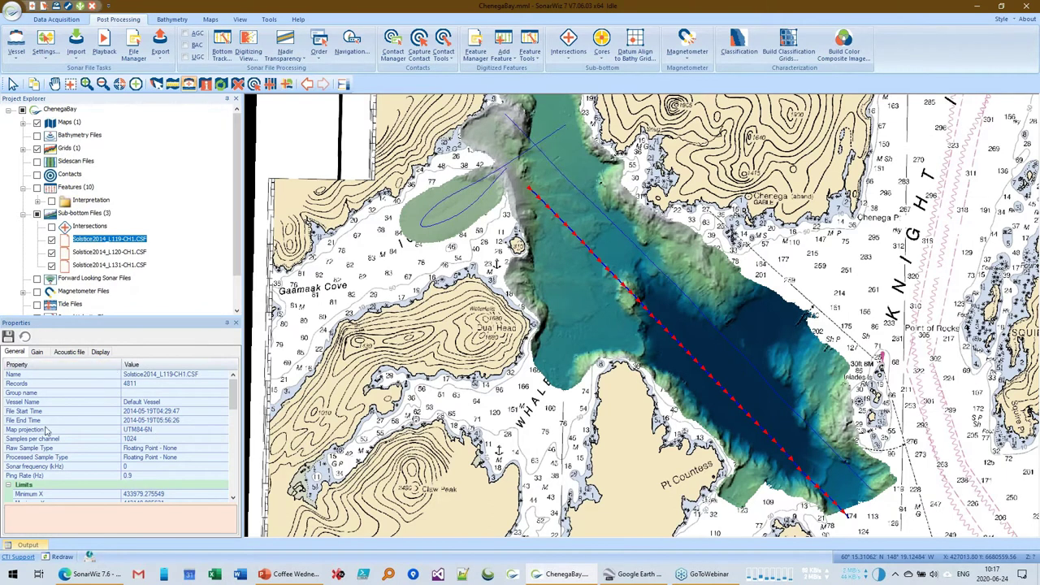
- Check the line's sound velocity properties and the default water column and sediment sound velocities in the advanced program preferences
{"action": "left_click_drag", "start_coordinate": [234, 393], "coordinate": [233, 486]}
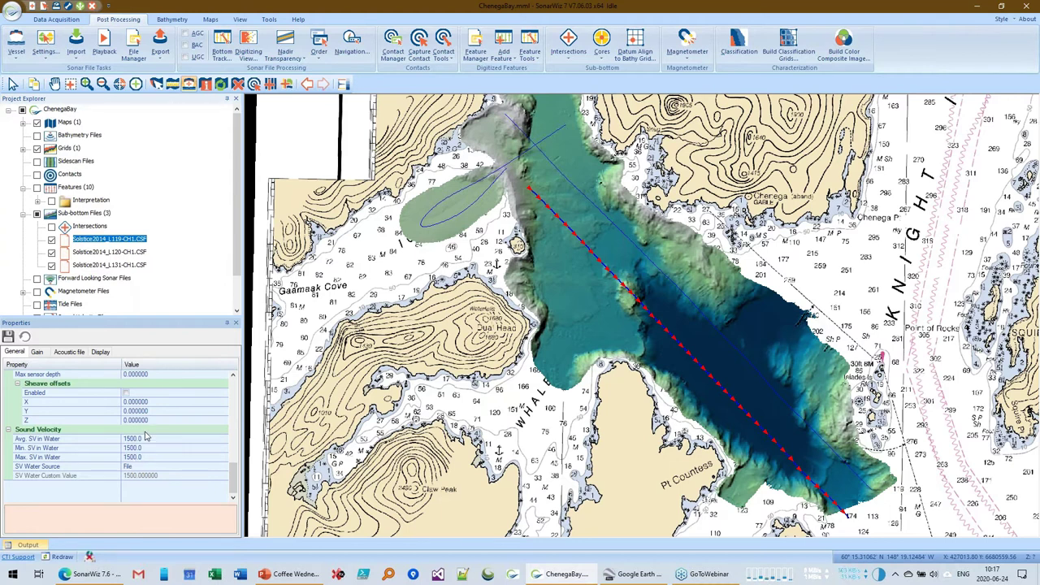
{"action": "left_click", "coordinate": [80, 7]}
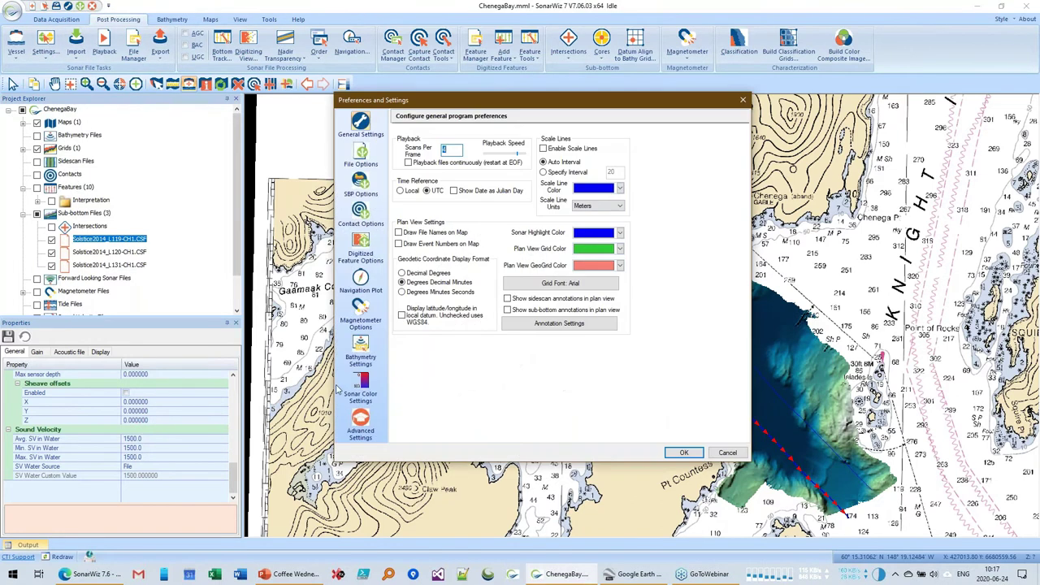
{"action": "left_click", "coordinate": [358, 430]}
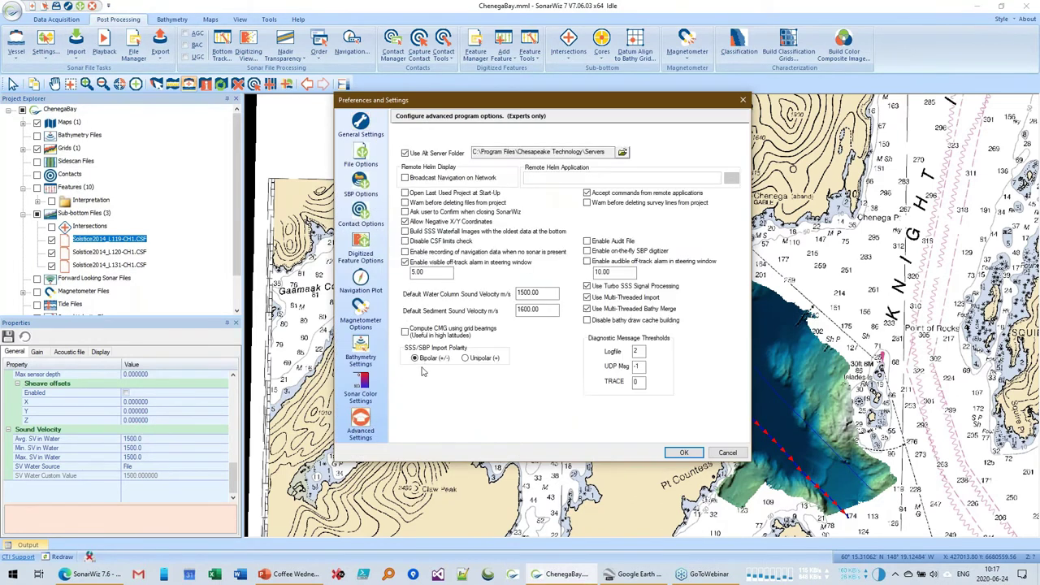
{"action": "left_click", "coordinate": [541, 294]}
{"action": "left_click", "coordinate": [526, 312]}
{"action": "left_click", "coordinate": [543, 294]}
{"action": "left_click_drag", "start_coordinate": [543, 294], "coordinate": [517, 294]}
{"action": "left_click", "coordinate": [536, 295]}
{"action": "double_click", "coordinate": [536, 295]}
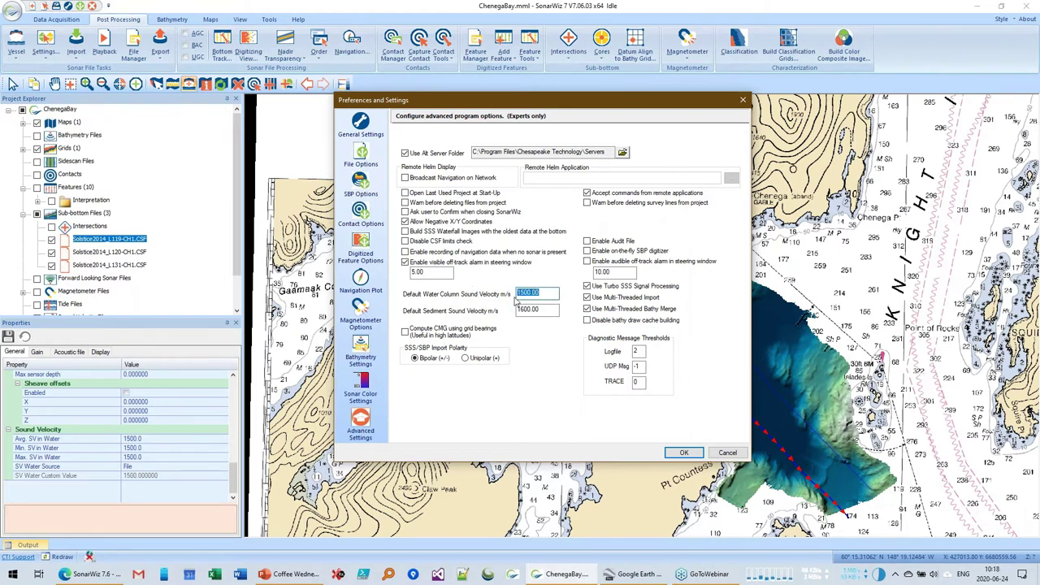
{"action": "left_click", "coordinate": [726, 454]}
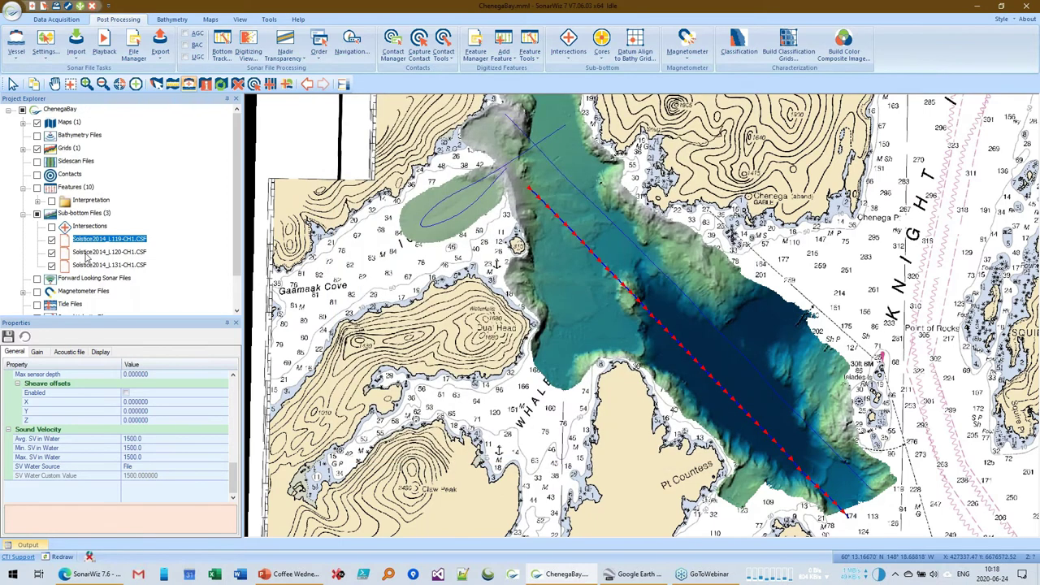
- Set the water sound velocity source of line Solstice2014_L131 to Custom with a custom value of 1490 m/s, accepting the changes
{"action": "left_click", "coordinate": [87, 255]}
{"action": "left_click", "coordinate": [87, 265]}
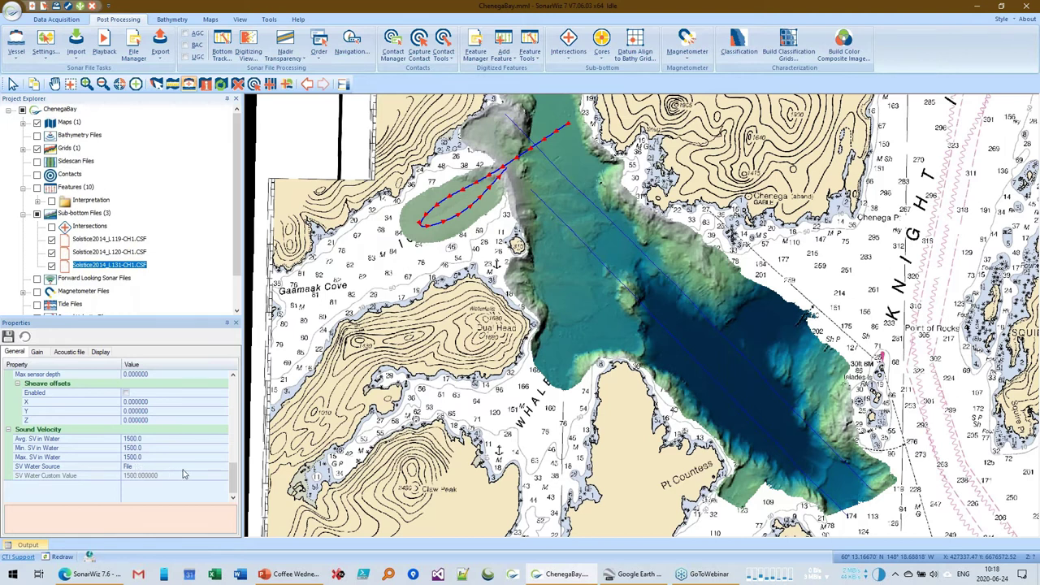
{"action": "left_click", "coordinate": [220, 466]}
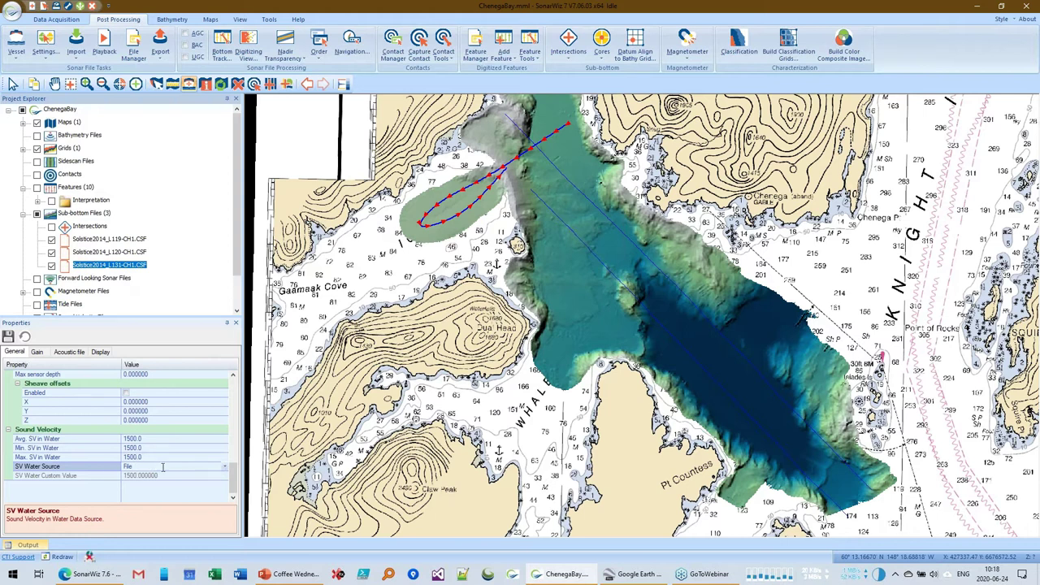
{"action": "left_click", "coordinate": [224, 467]}
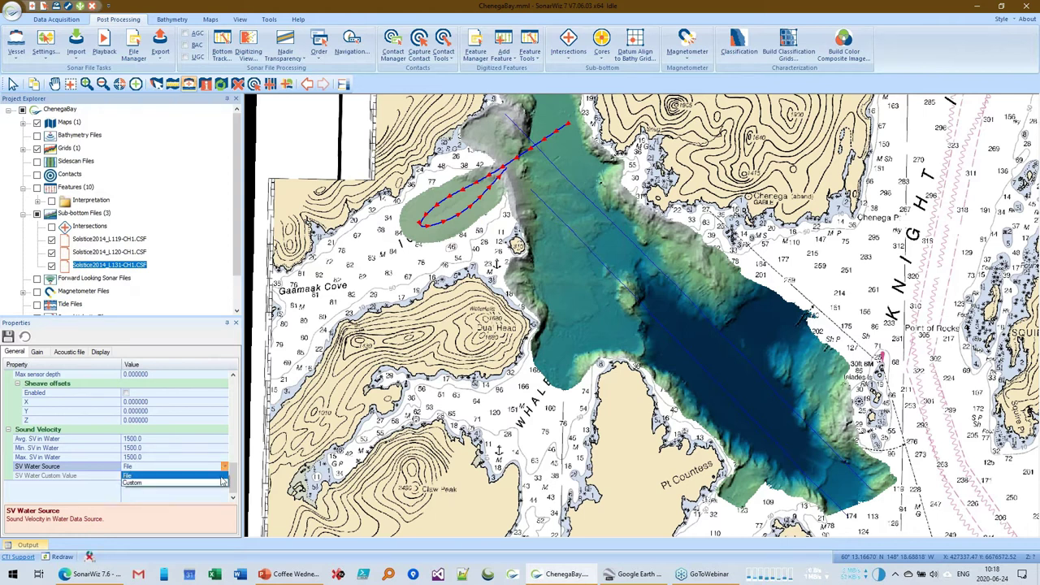
{"action": "left_click", "coordinate": [162, 483]}
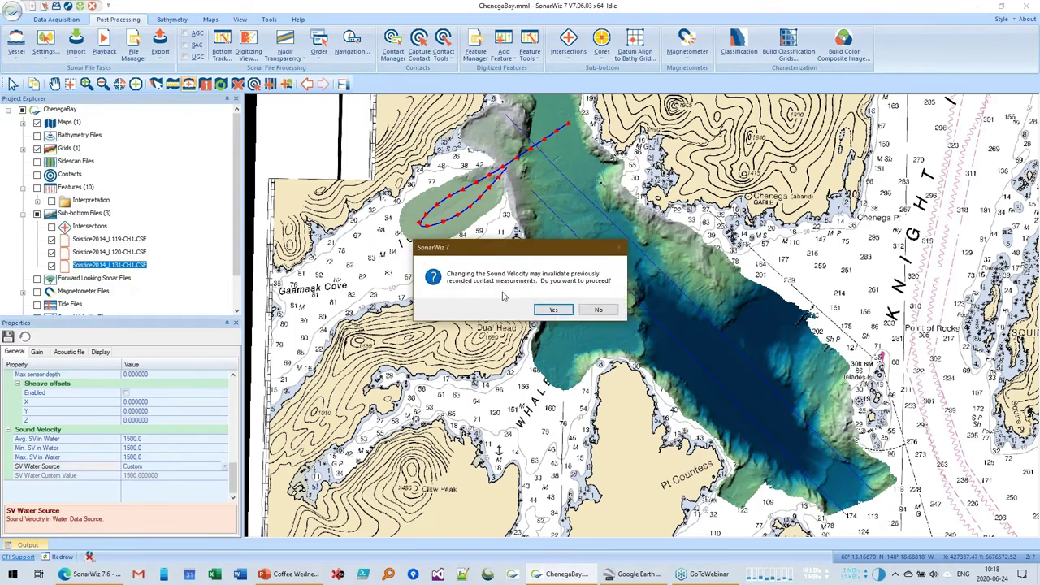
{"action": "left_click", "coordinate": [554, 310]}
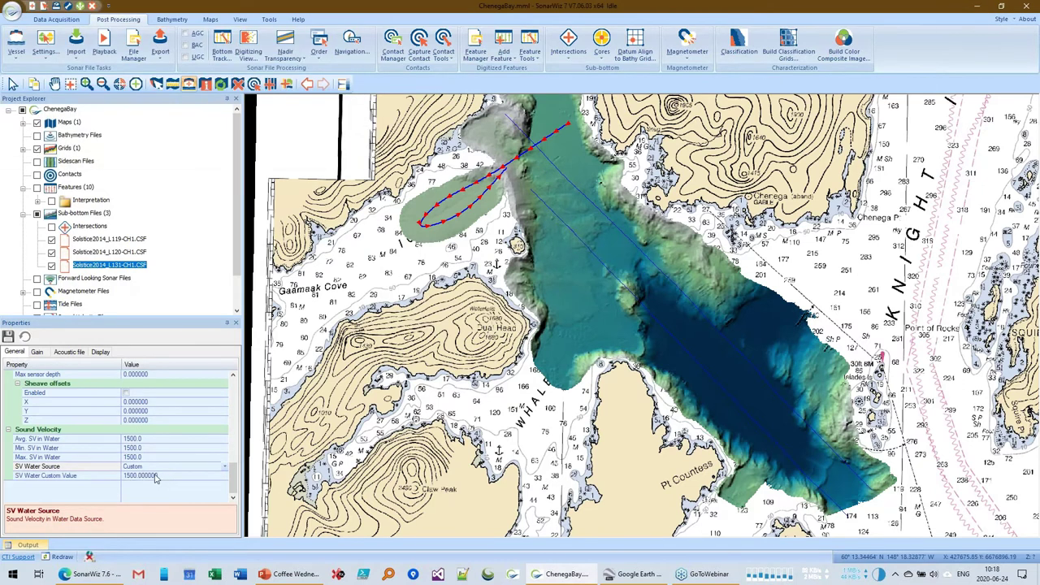
{"action": "left_click", "coordinate": [165, 477]}
{"action": "left_click_drag", "start_coordinate": [159, 475], "coordinate": [127, 475]}
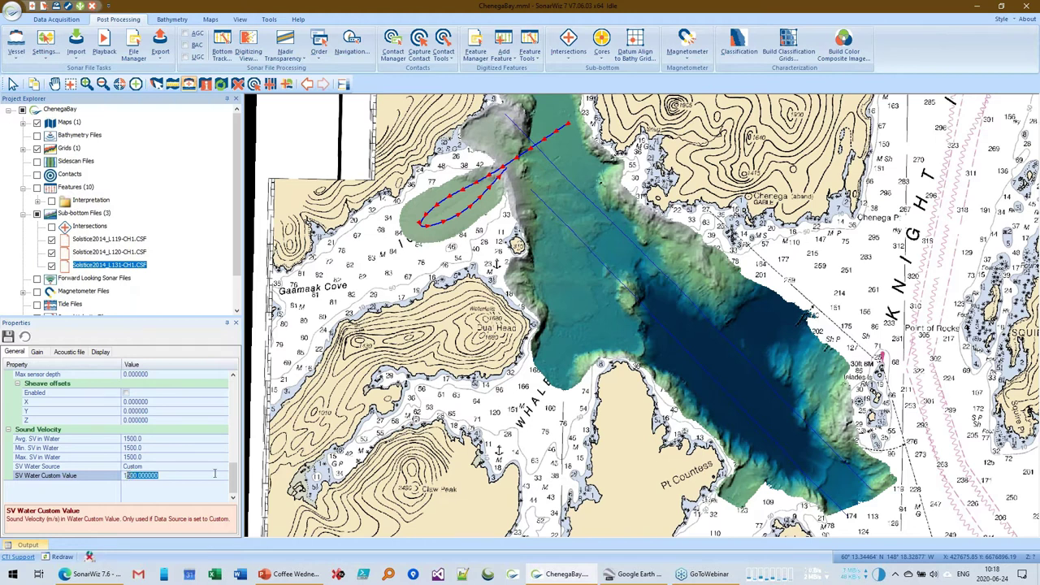
{"action": "type", "text": "490"}
{"action": "key", "text": "Return"}
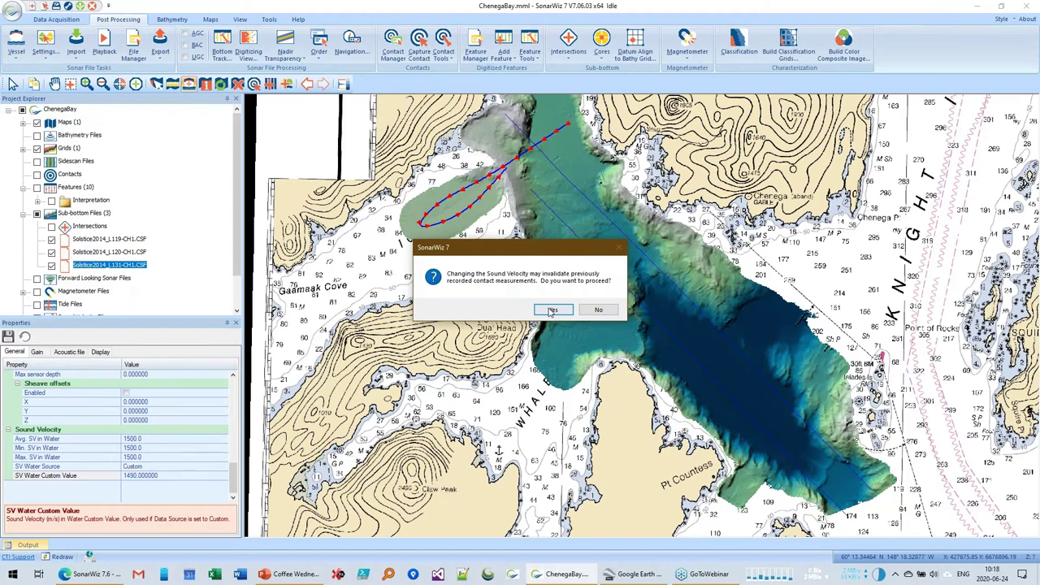
{"action": "left_click", "coordinate": [551, 310]}
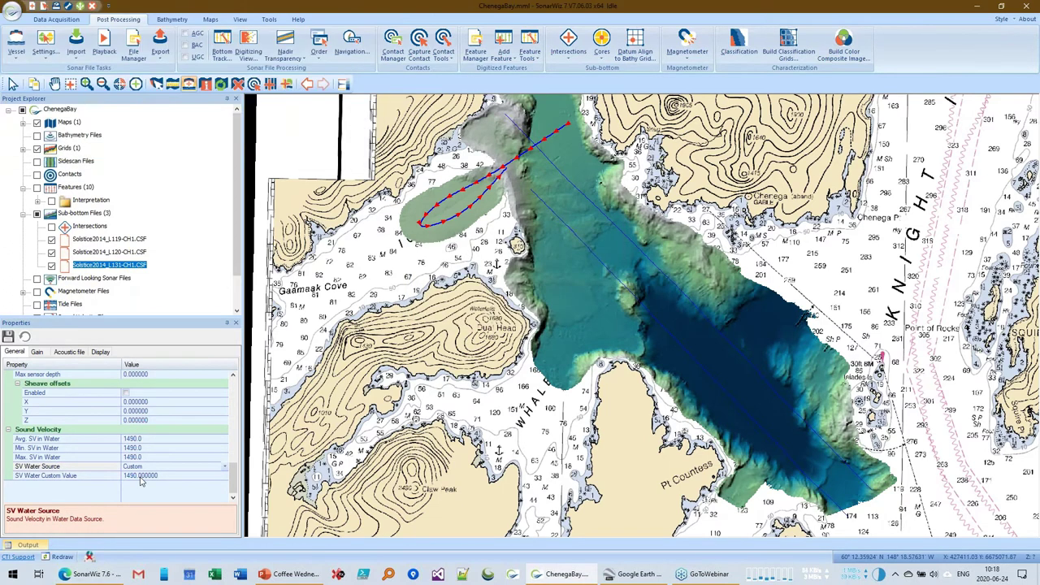
- Return the water sound velocity source of line Solstice2014_L131 to File
{"action": "left_click", "coordinate": [104, 238]}
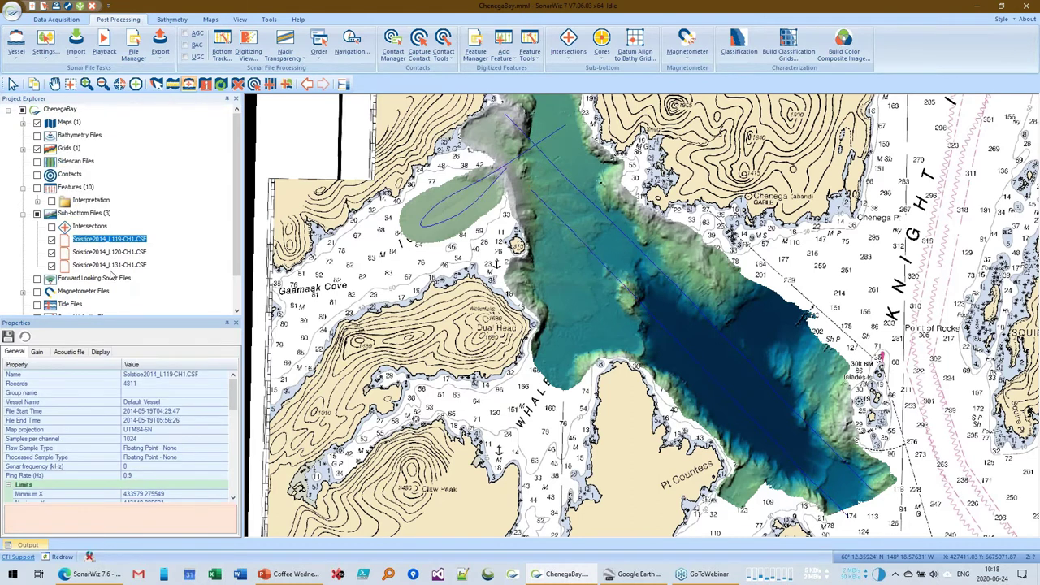
{"action": "left_click", "coordinate": [113, 265], "text": "shift"}
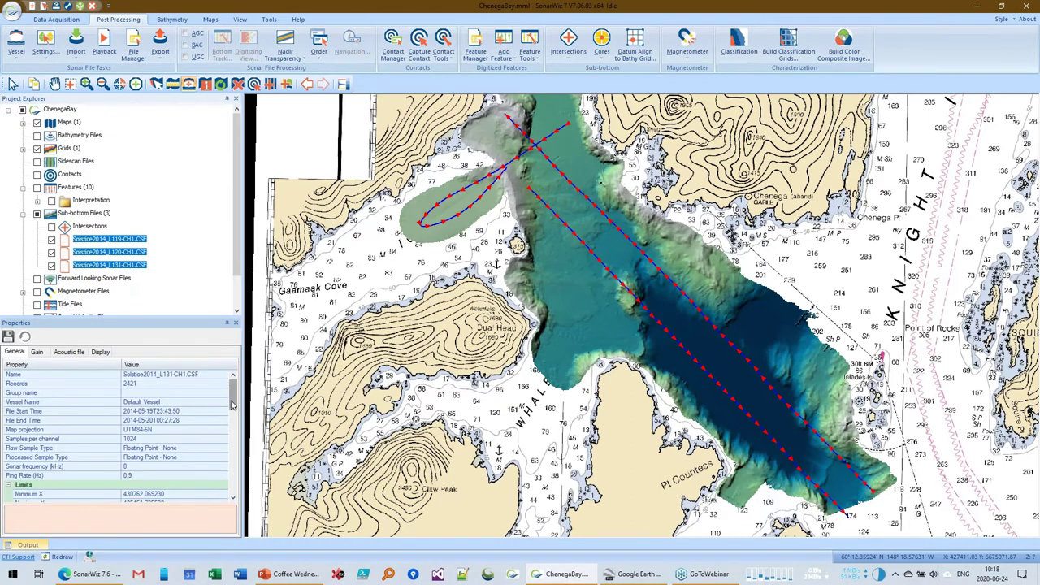
{"action": "left_click", "coordinate": [121, 268]}
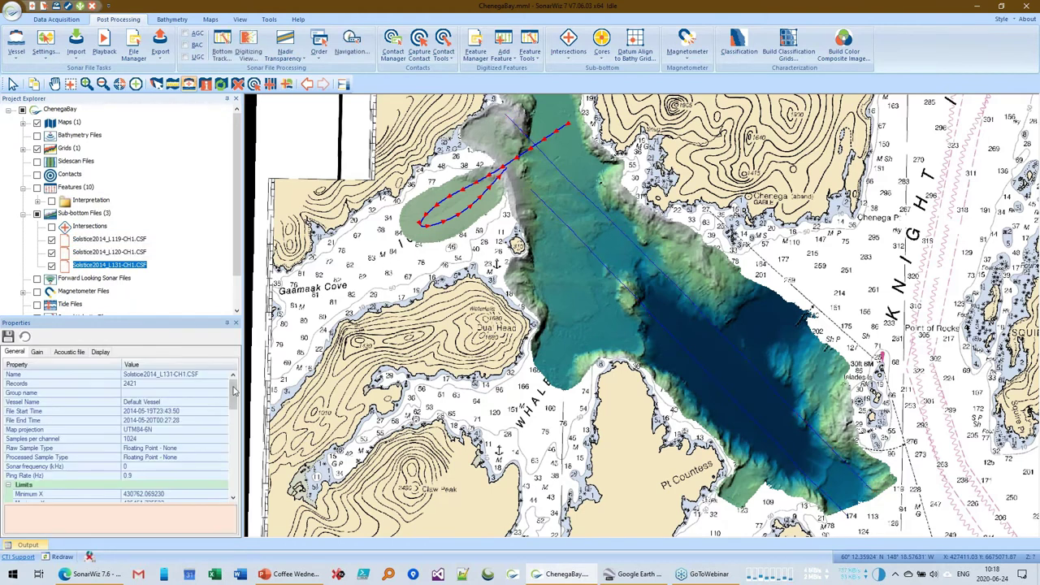
{"action": "left_click_drag", "start_coordinate": [233, 395], "coordinate": [234, 481]}
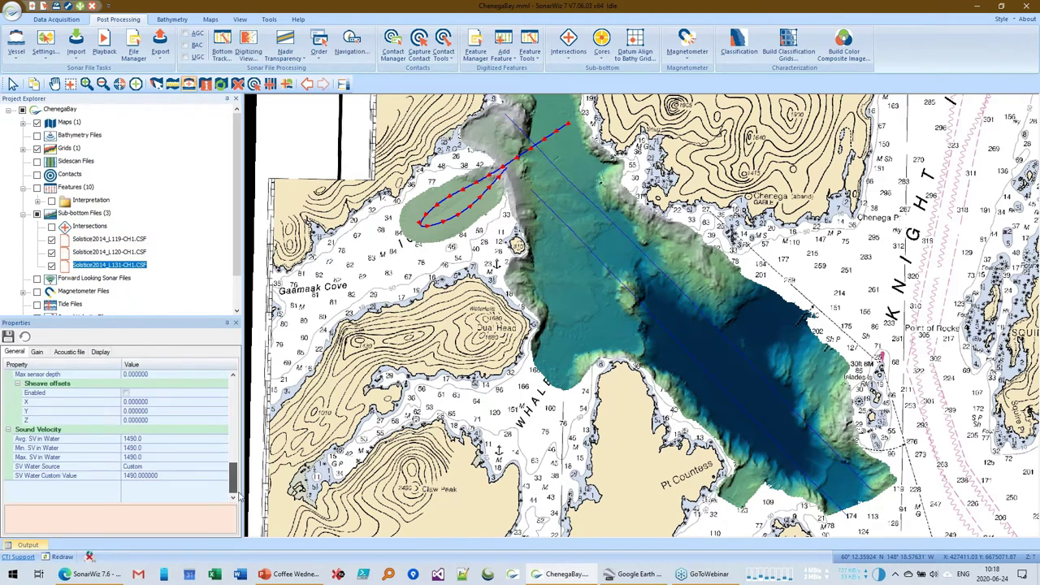
{"action": "left_click", "coordinate": [150, 467]}
{"action": "left_click", "coordinate": [224, 467]}
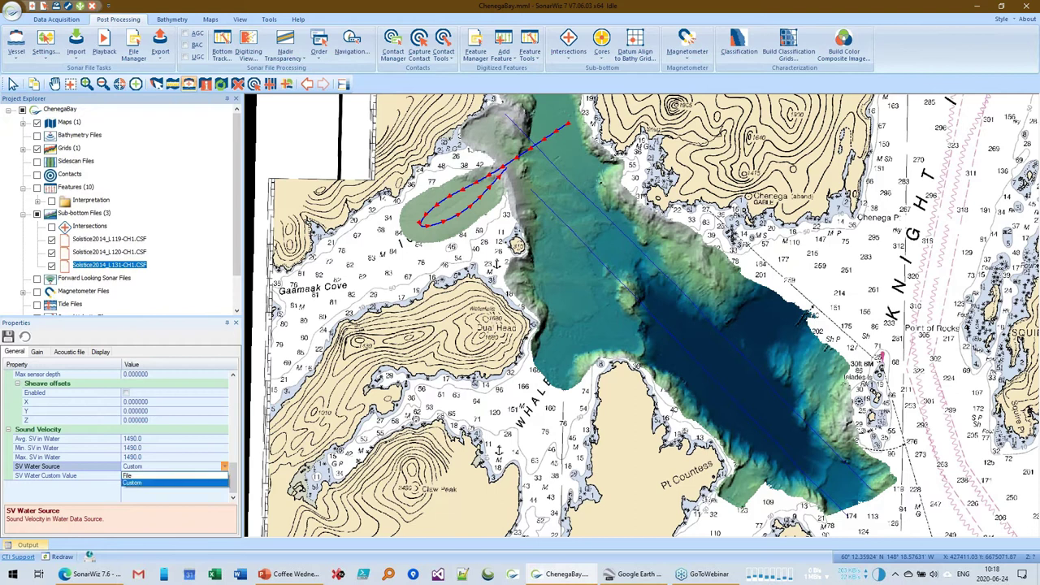
{"action": "left_click", "coordinate": [218, 482]}
{"action": "left_click", "coordinate": [224, 467]}
{"action": "left_click", "coordinate": [163, 477]}
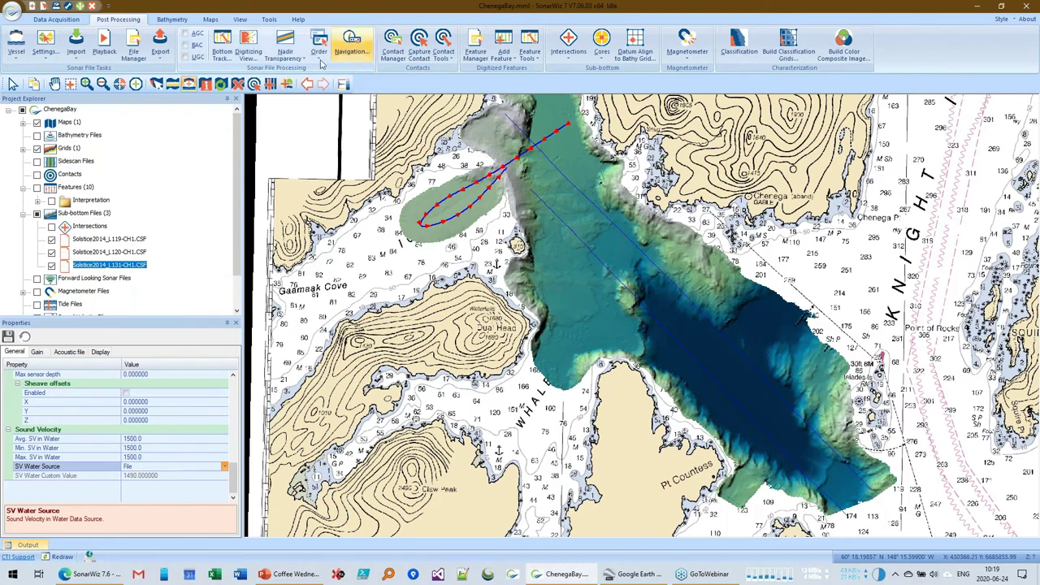
- Open line Solstice2014_L119 for digitizing and overlay the blend_20m-interpolated_DEP grid as a green 2 px line, with scale lines every 100 ms
{"action": "left_click", "coordinate": [122, 241]}
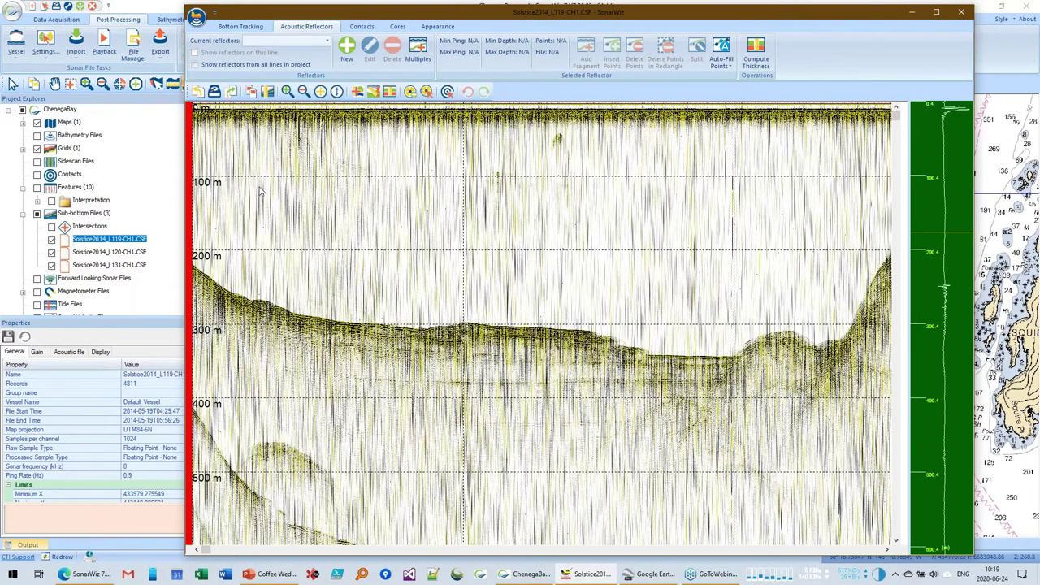
{"action": "left_click", "coordinate": [437, 26]}
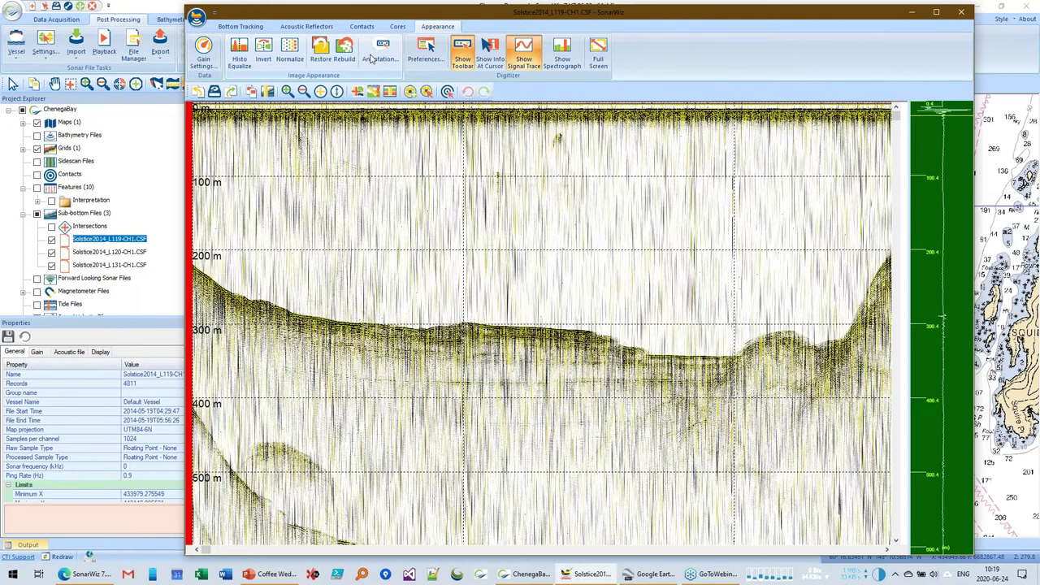
{"action": "left_click", "coordinate": [372, 56]}
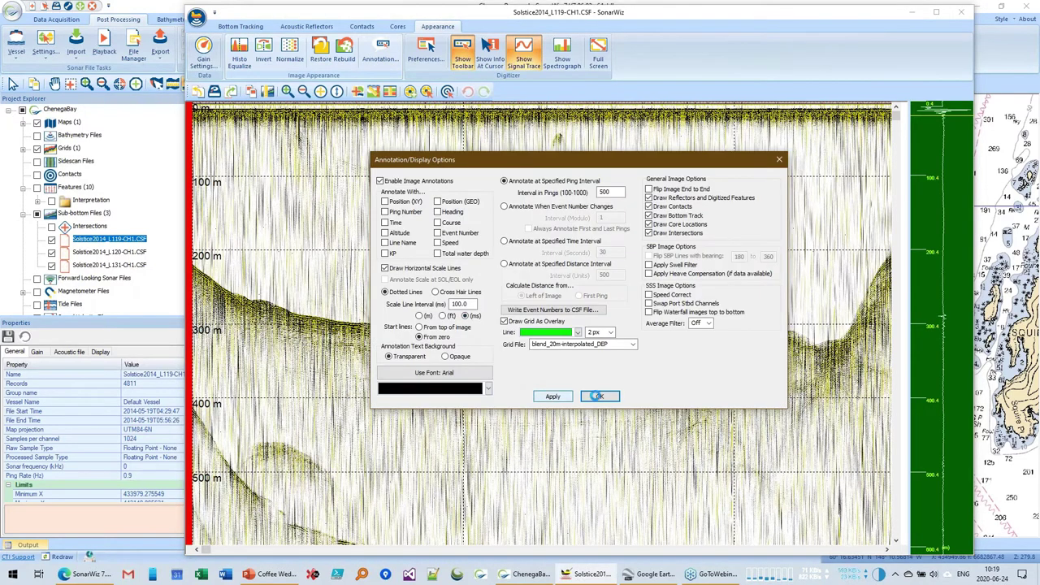
{"action": "left_click", "coordinate": [598, 396]}
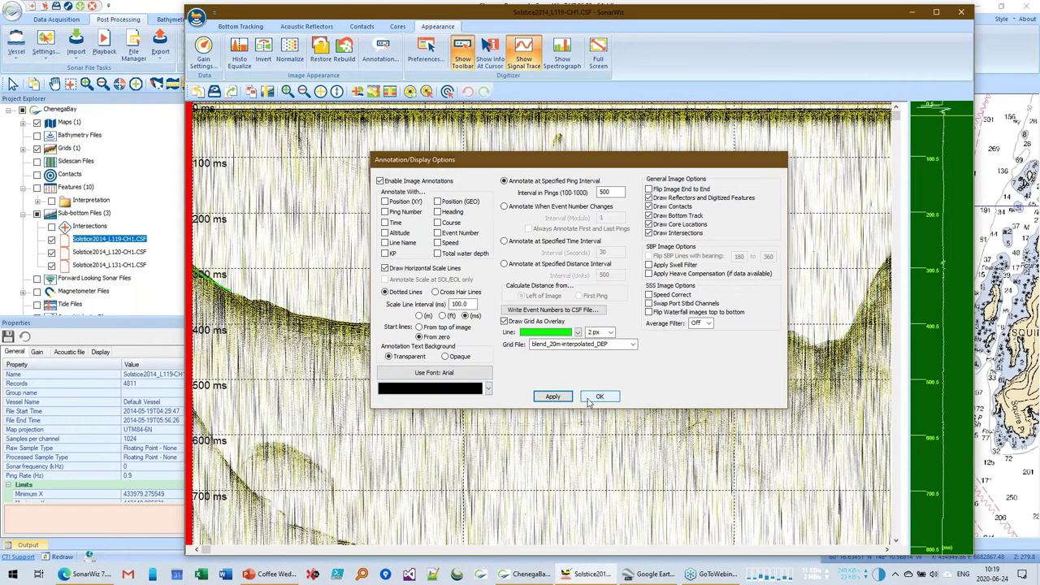
{"action": "left_click", "coordinate": [589, 400]}
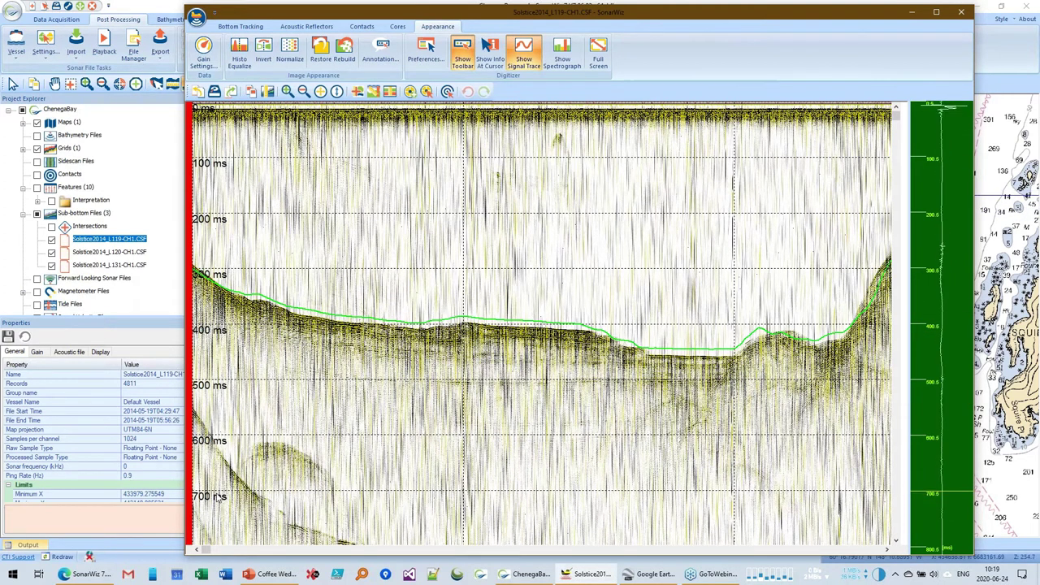
- Set the profile's horizontal scale line interval to 100 m
{"action": "left_click", "coordinate": [379, 56]}
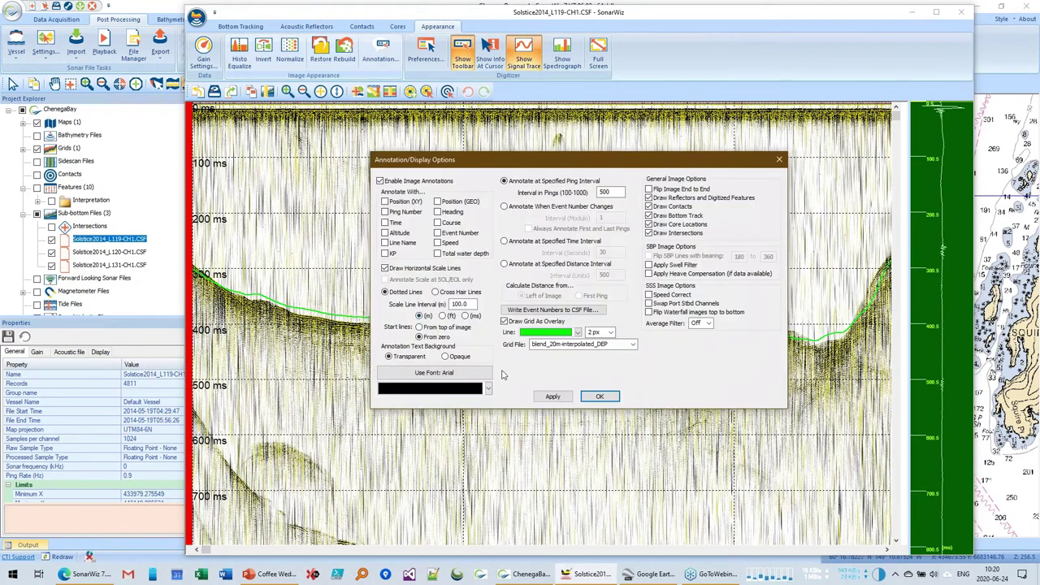
{"action": "left_click", "coordinate": [596, 397]}
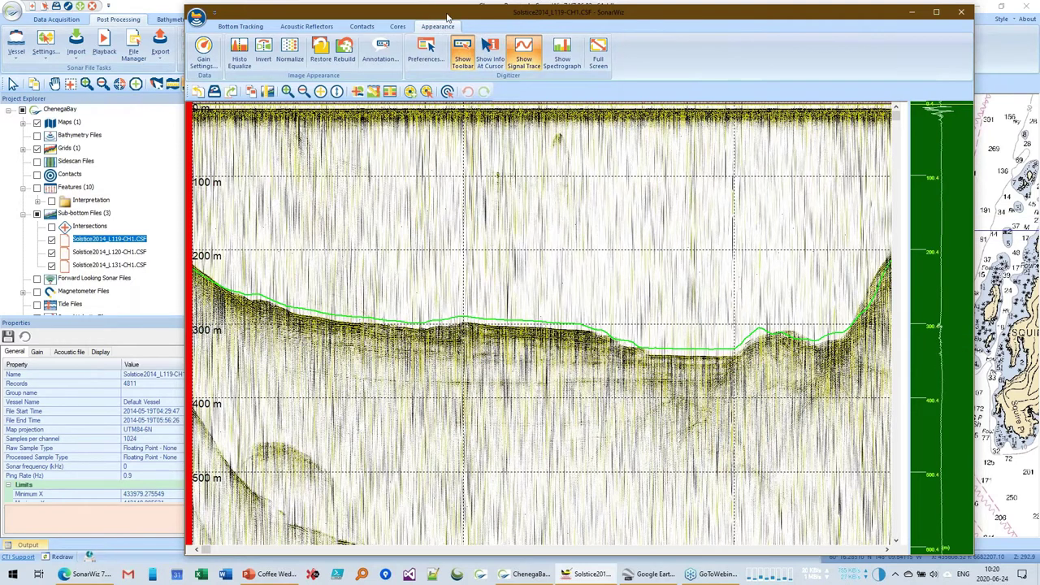
- Open the SBP gain settings for line Solstice2014_L119 and enable the bandpass filter in its filter options
{"action": "left_click_drag", "start_coordinate": [402, 18], "coordinate": [291, 340]}
{"action": "left_click_drag", "start_coordinate": [488, 324], "coordinate": [538, 109]}
{"action": "left_click_drag", "start_coordinate": [398, 69], "coordinate": [408, 16]}
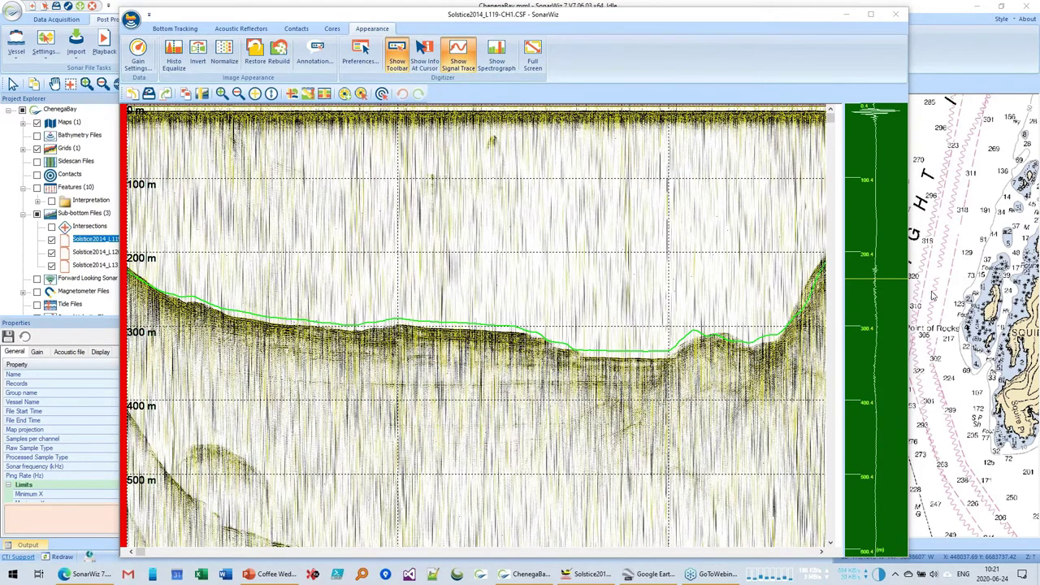
{"action": "left_click", "coordinate": [378, 33]}
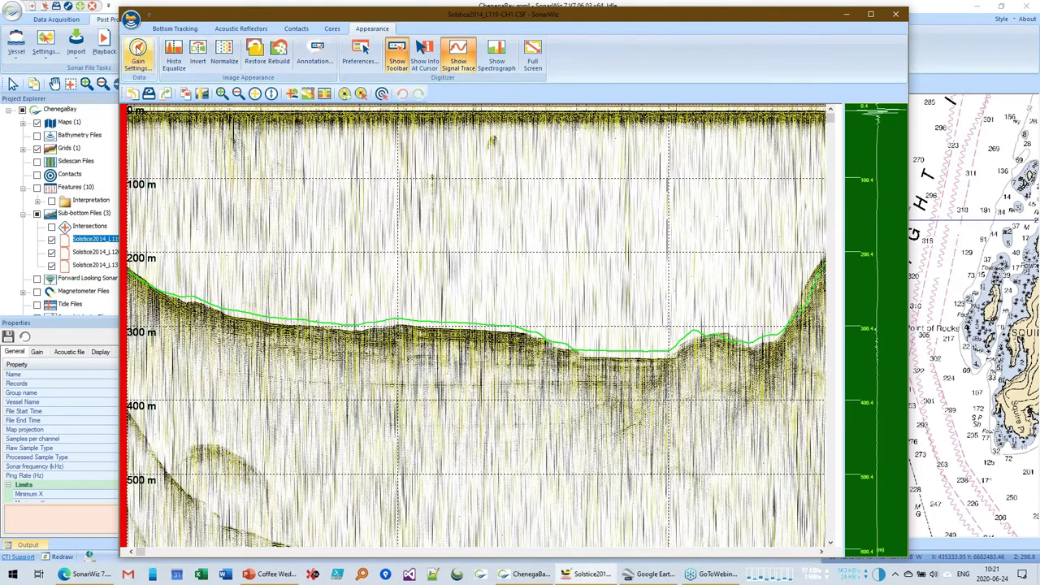
{"action": "left_click", "coordinate": [138, 53]}
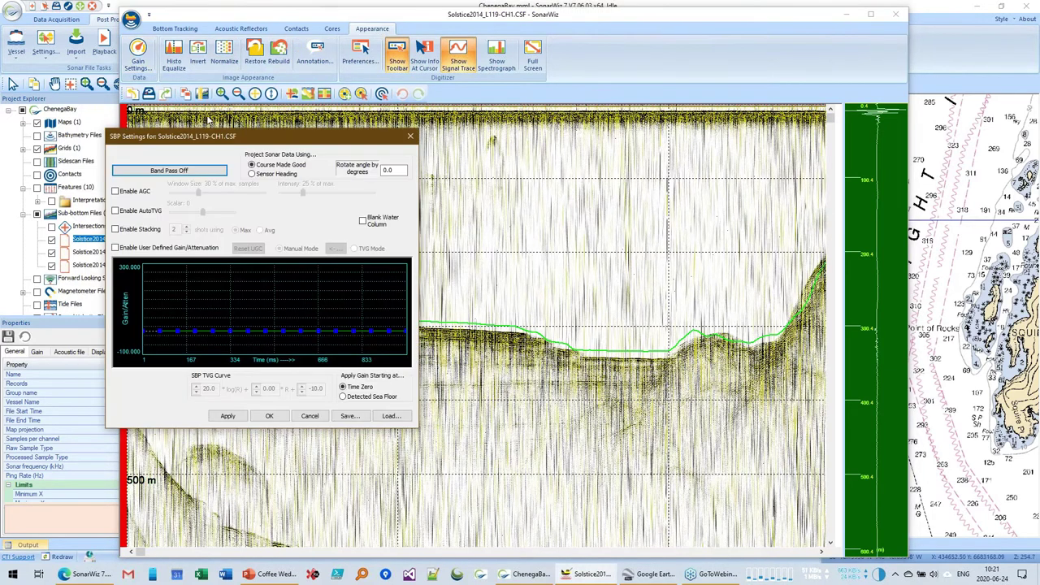
{"action": "left_click_drag", "start_coordinate": [229, 139], "coordinate": [527, 150]}
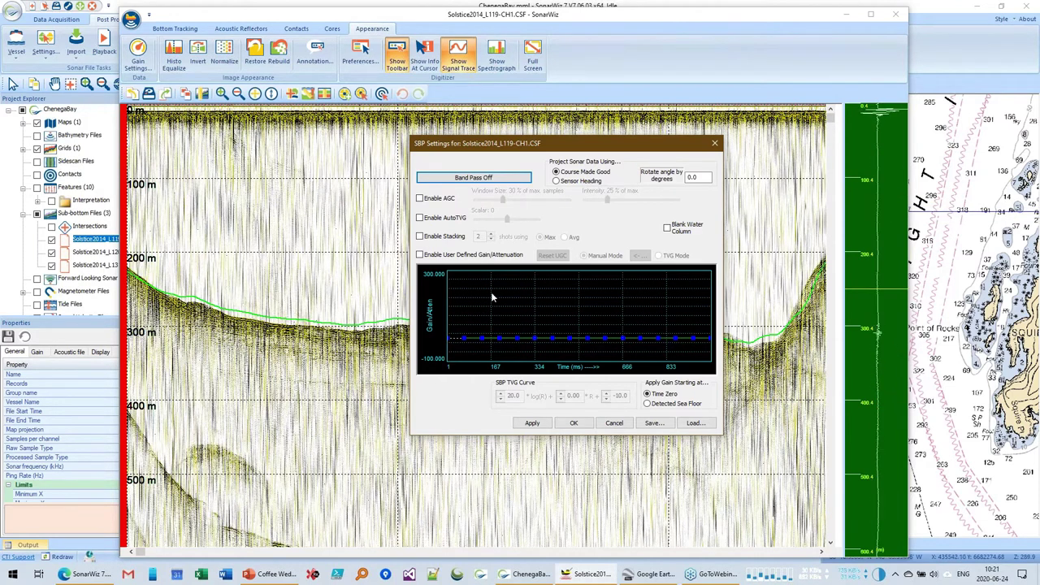
{"action": "left_click", "coordinate": [483, 181]}
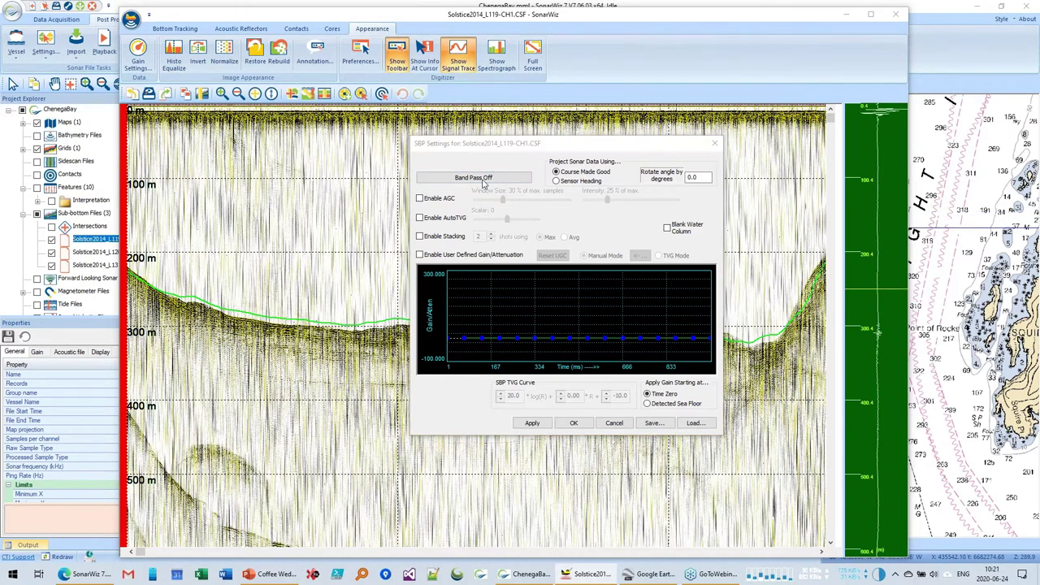
{"action": "left_click", "coordinate": [572, 255]}
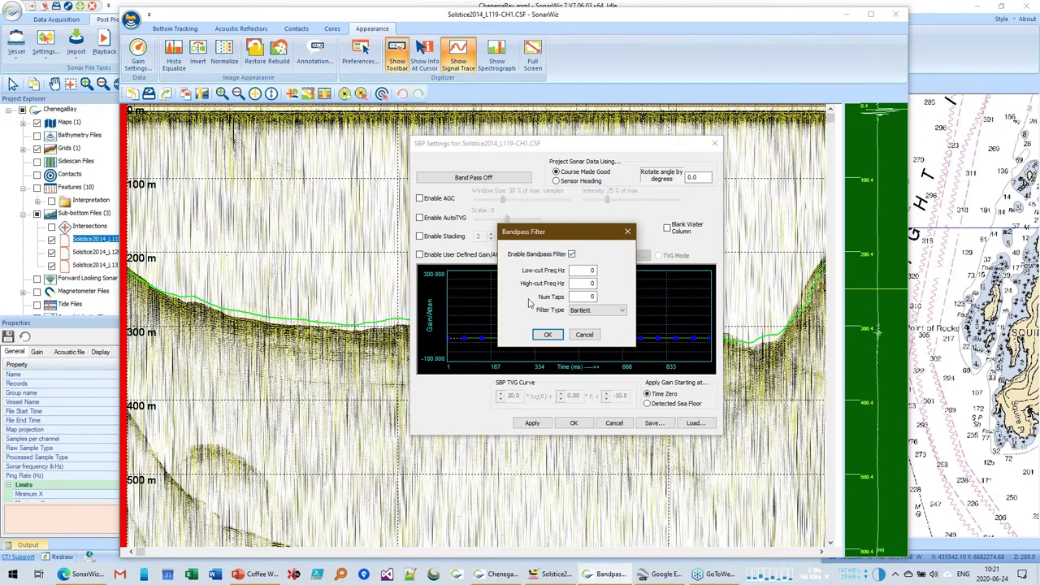
- Switch to the Google Slides presentation on sub-bottom processing tips and view the Band-Pass Filters (Ideal) slide
{"action": "key", "text": "alt+Tab"}
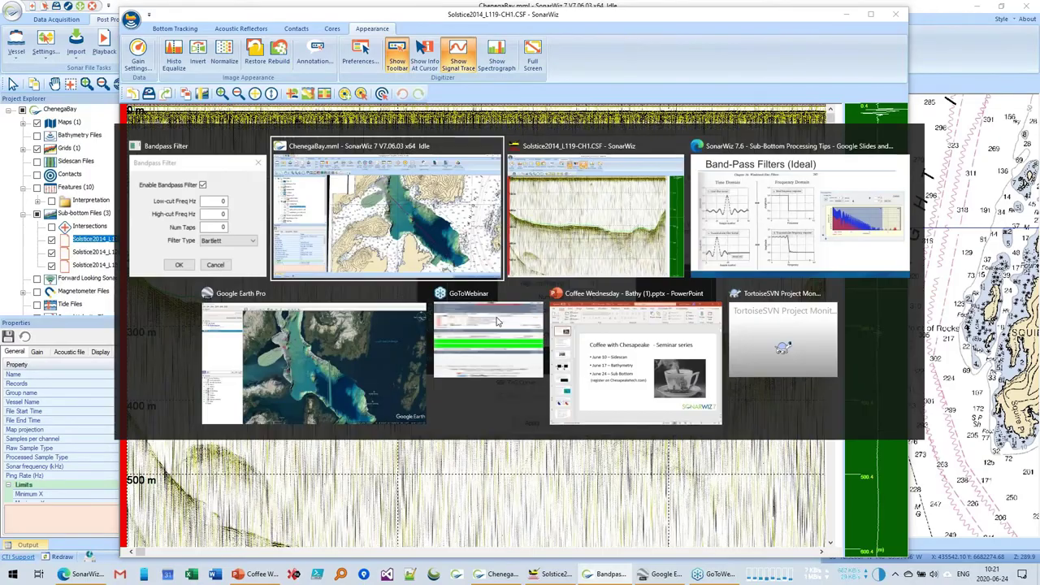
{"action": "key", "text": "alt+Tab"}
{"action": "key", "text": "alt+Tab"}
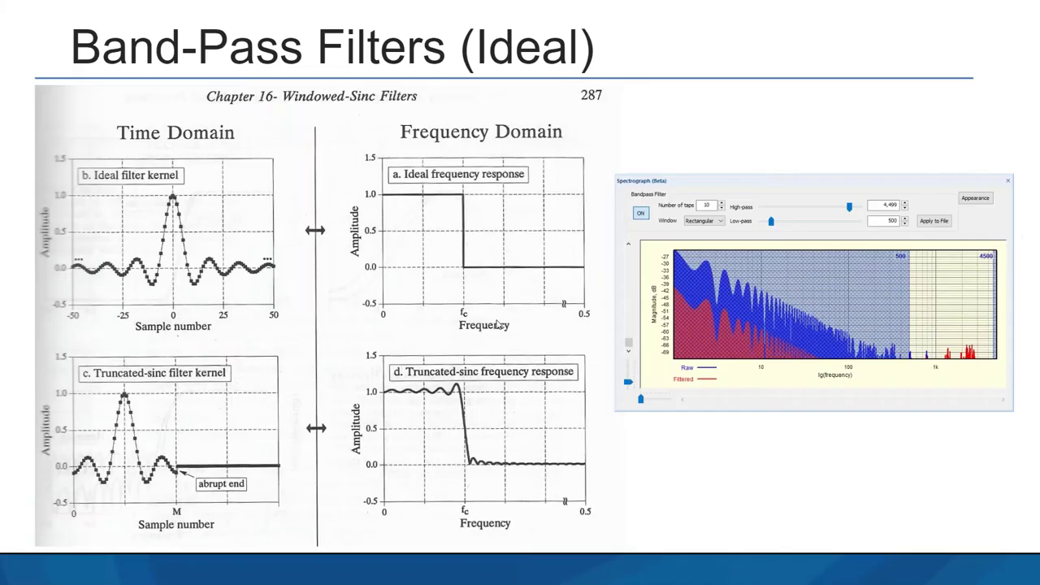
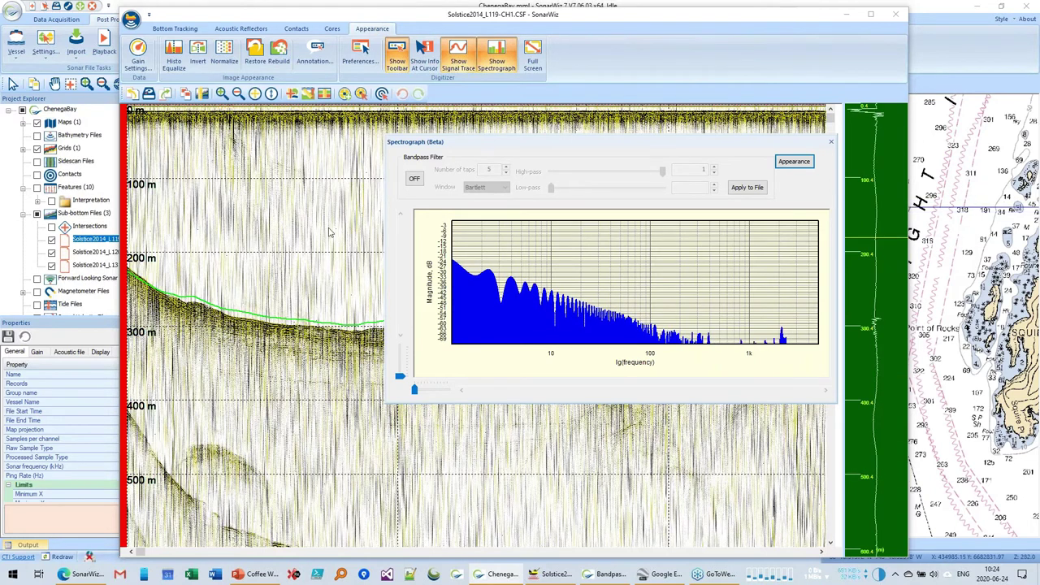
- Turn on the spectrograph's bandpass filter and set the low-pass to 500 and the high-pass to 4000
{"action": "left_click", "coordinate": [415, 178]}
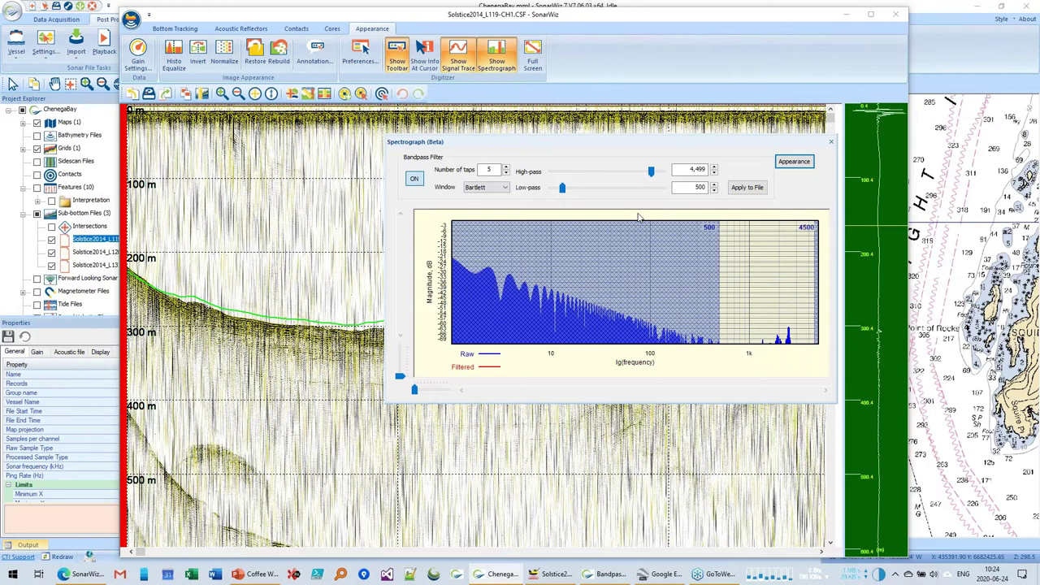
{"action": "mouse_move", "coordinate": [721, 244]}
{"action": "left_mouse_down"}
{"action": "mouse_move", "coordinate": [621, 247]}
{"action": "mouse_move", "coordinate": [729, 248]}
{"action": "mouse_move", "coordinate": [712, 254]}
{"action": "mouse_move", "coordinate": [721, 253]}
{"action": "left_mouse_up"}
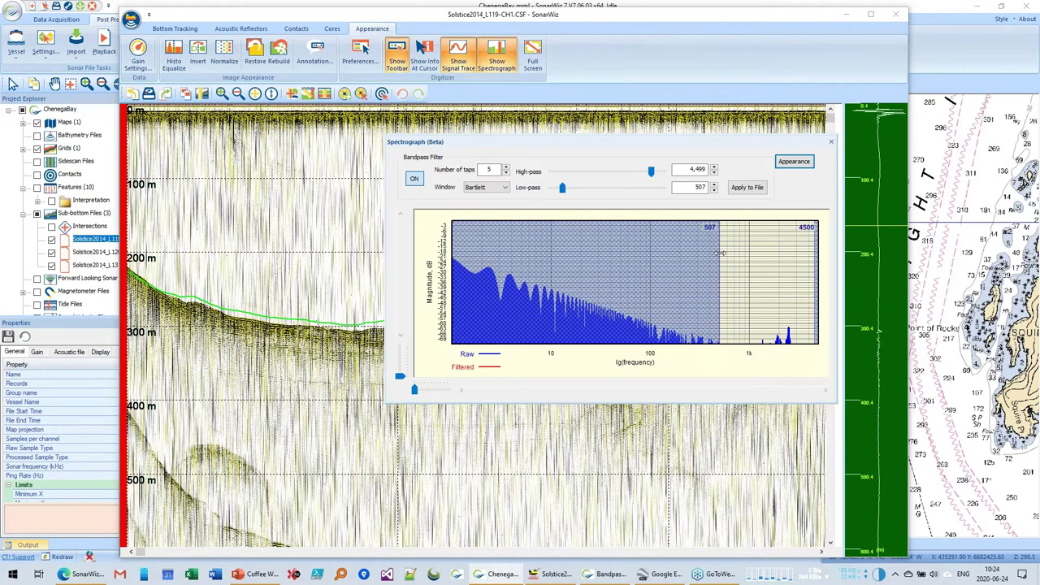
{"action": "left_click_drag", "start_coordinate": [563, 189], "coordinate": [559, 188]}
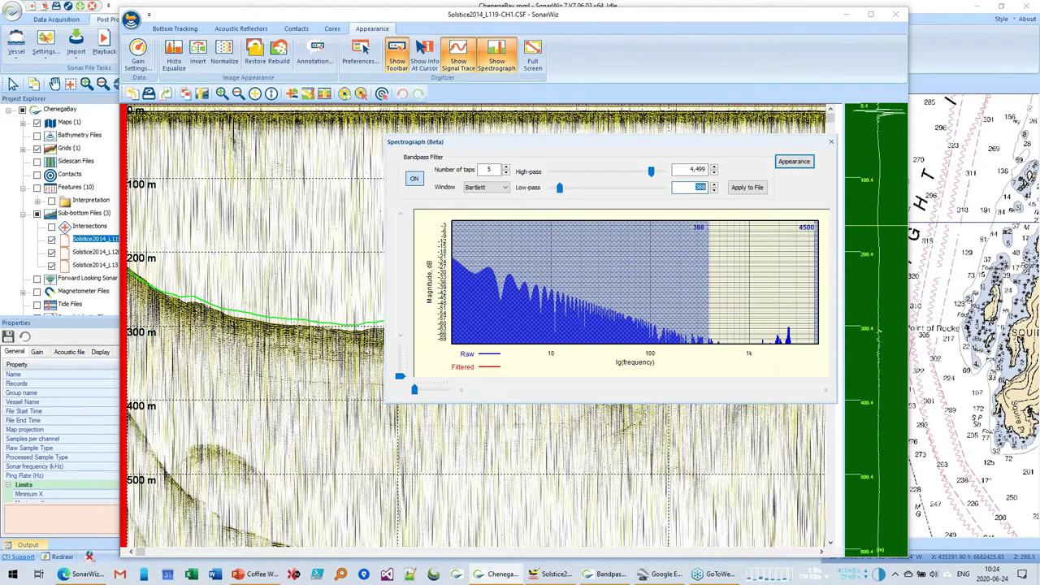
{"action": "type", "text": "500"}
{"action": "double_click", "coordinate": [691, 169]}
{"action": "type", "text": "4000"}
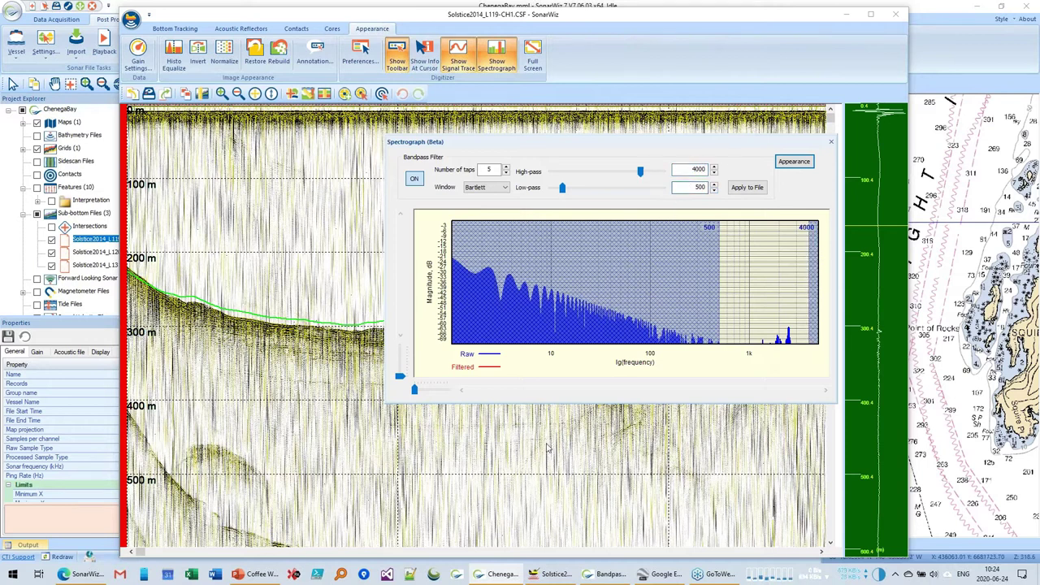
{"action": "key", "text": "Tab"}
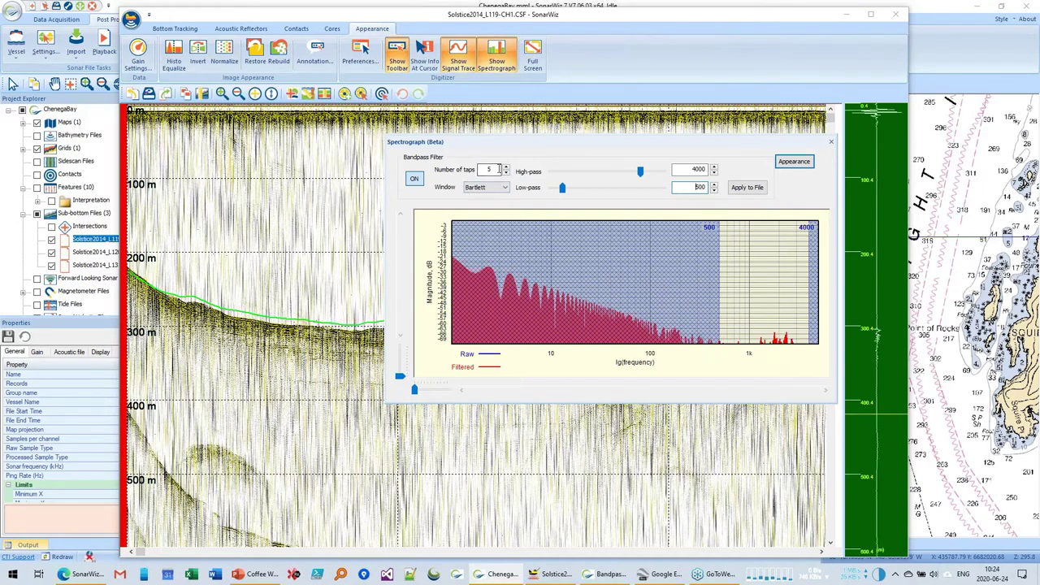
- Set the bandpass filter's window type to Blackman
{"action": "left_click", "coordinate": [493, 189]}
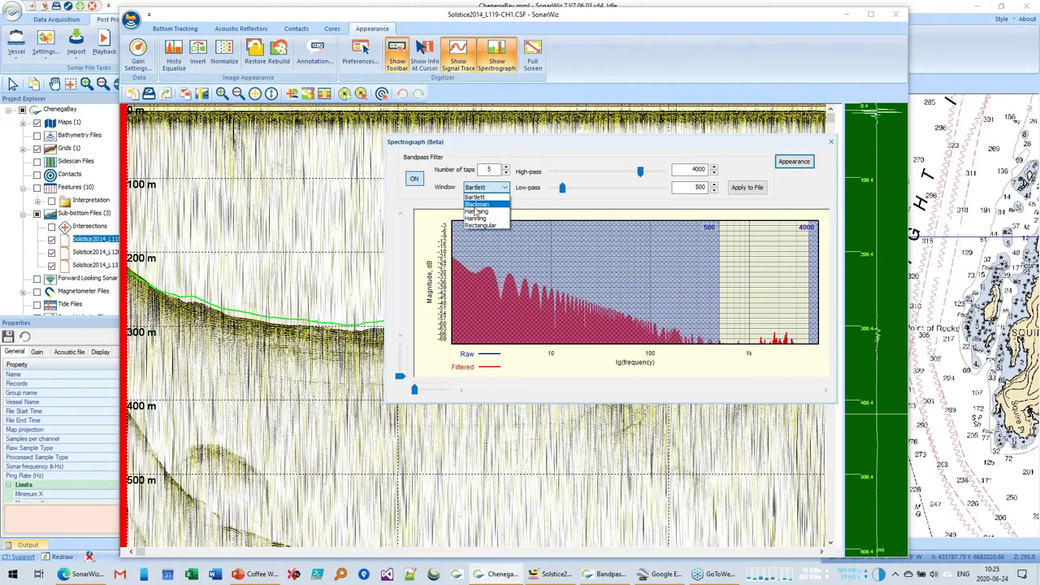
{"action": "left_click", "coordinate": [477, 204]}
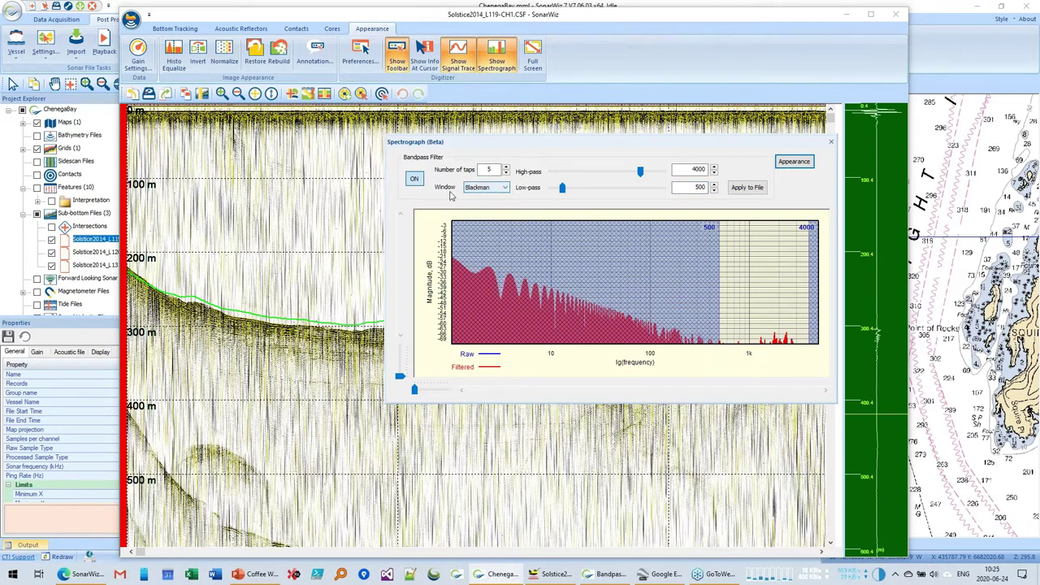
{"action": "left_click", "coordinate": [498, 192]}
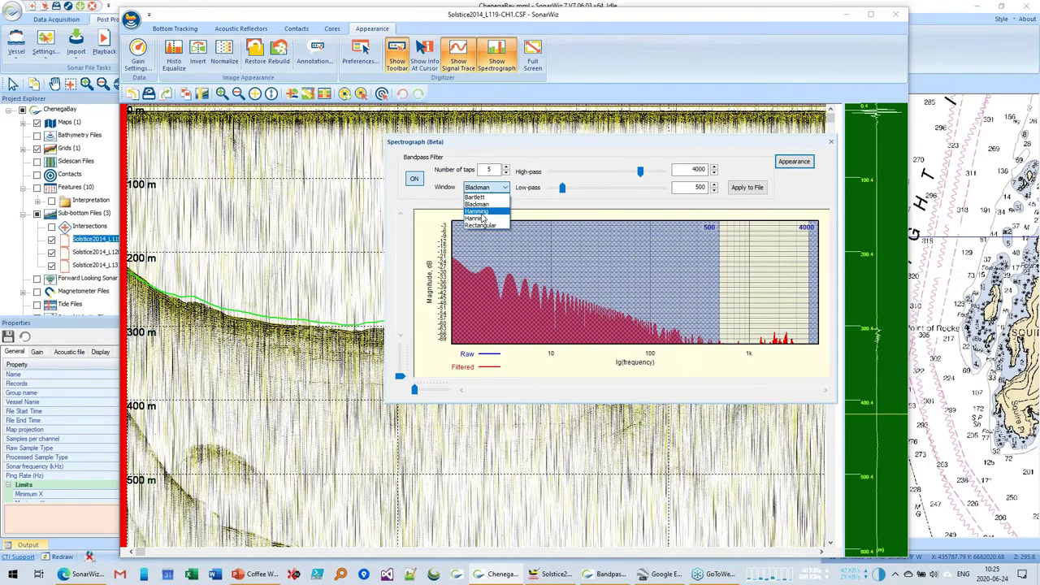
{"action": "left_click", "coordinate": [483, 204]}
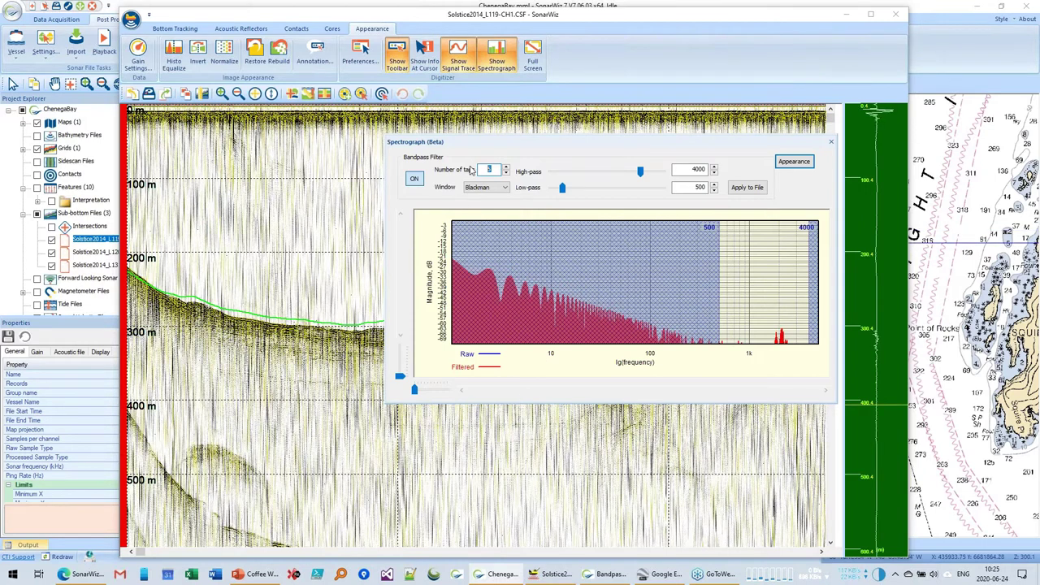
- Test the bandpass filter with 10 and 50 taps, settle on 100 taps, and apply the filter to the file
{"action": "type", "text": "10"}
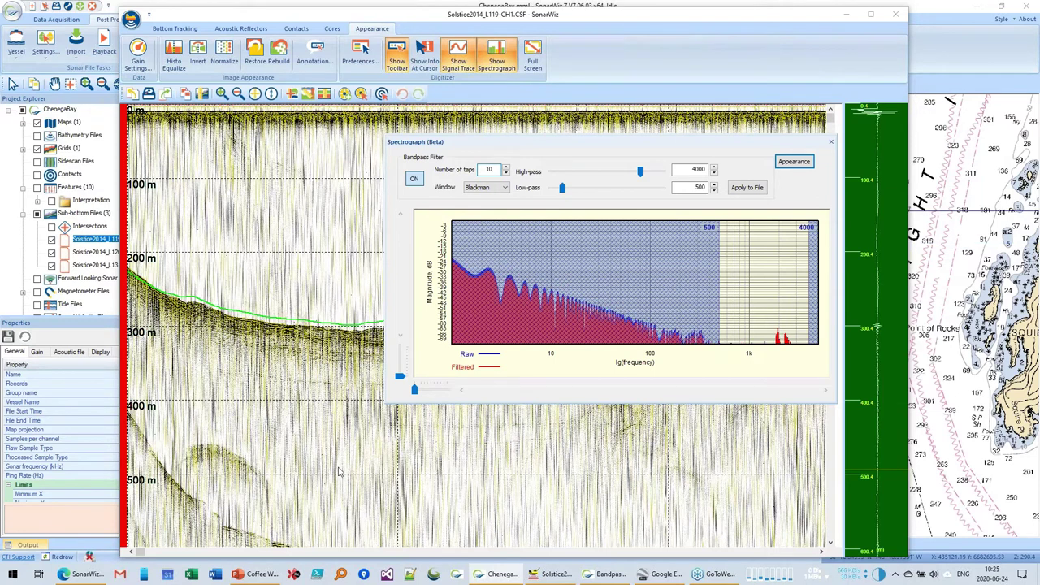
{"action": "double_click", "coordinate": [489, 169]}
{"action": "type", "text": "50"}
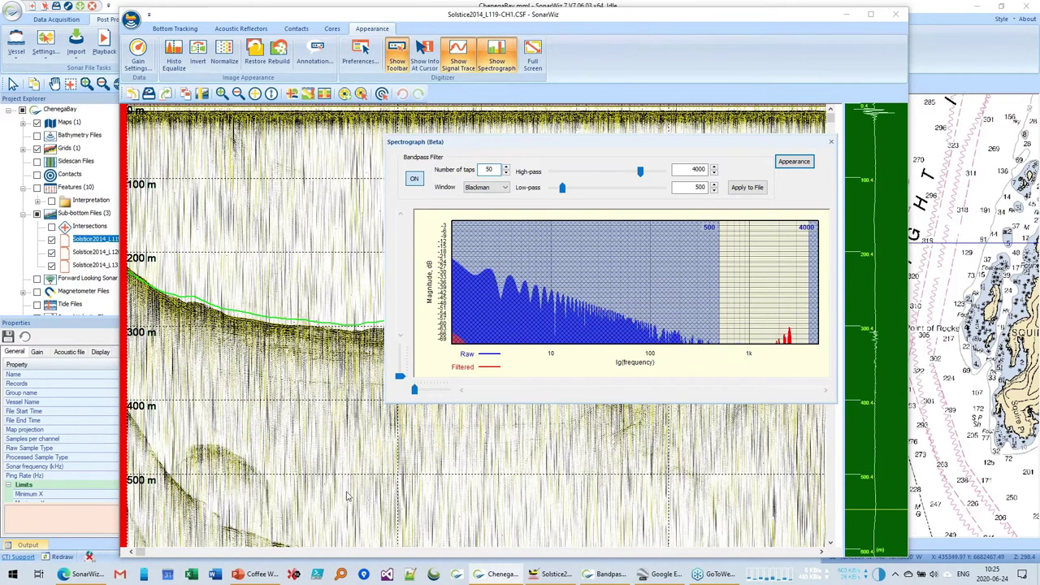
{"action": "double_click", "coordinate": [489, 169]}
{"action": "type", "text": "100"}
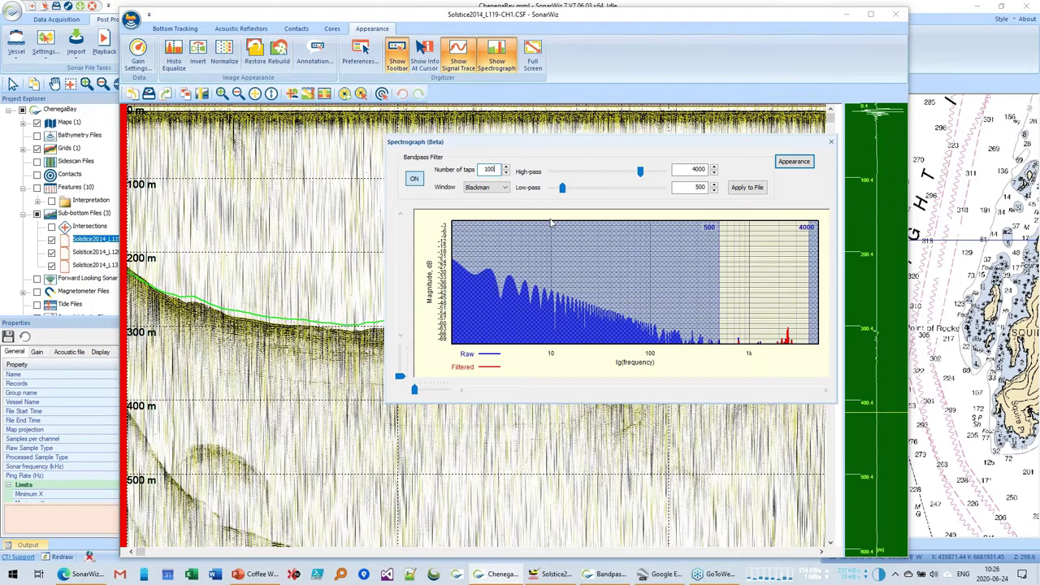
{"action": "left_click", "coordinate": [747, 187]}
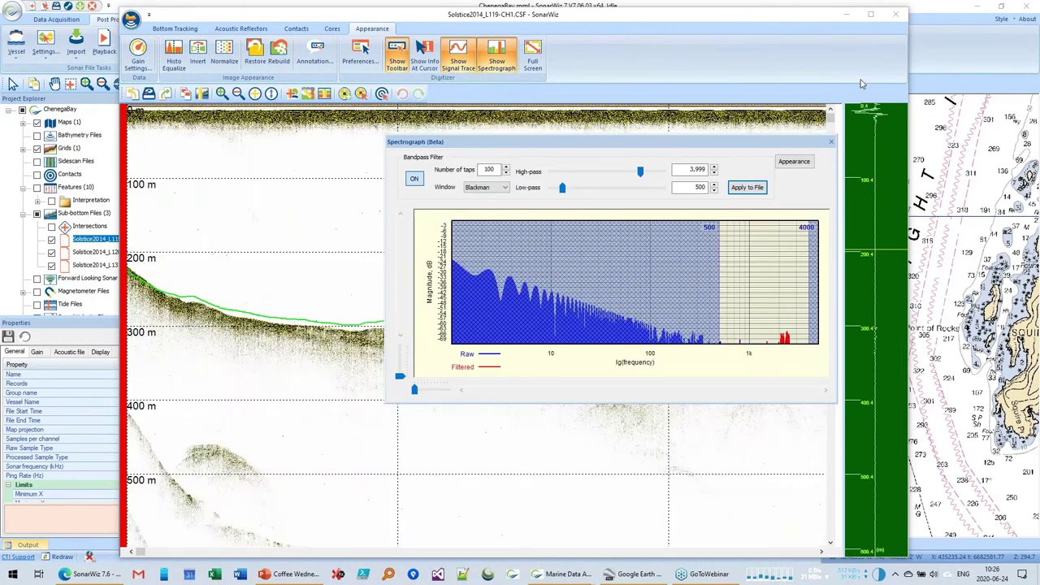
- Close the spectrograph to uncover the filtered profile and turn off the bathymetry grid overlay in the annotation and display options
{"action": "left_click_drag", "start_coordinate": [766, 144], "coordinate": [710, 489]}
{"action": "left_click_drag", "start_coordinate": [466, 294], "coordinate": [619, 149]}
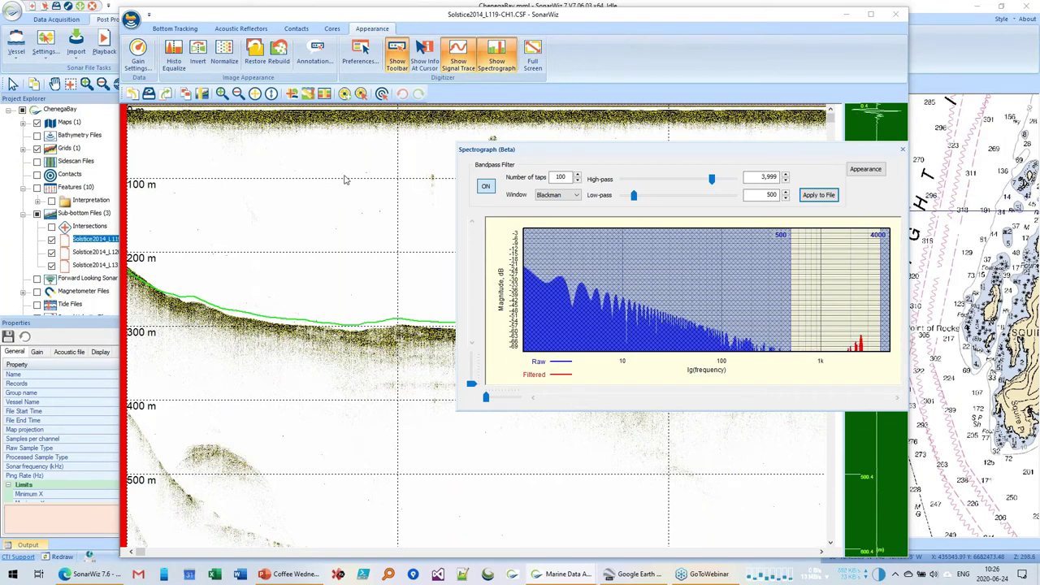
{"action": "left_click_drag", "start_coordinate": [793, 153], "coordinate": [710, 156]}
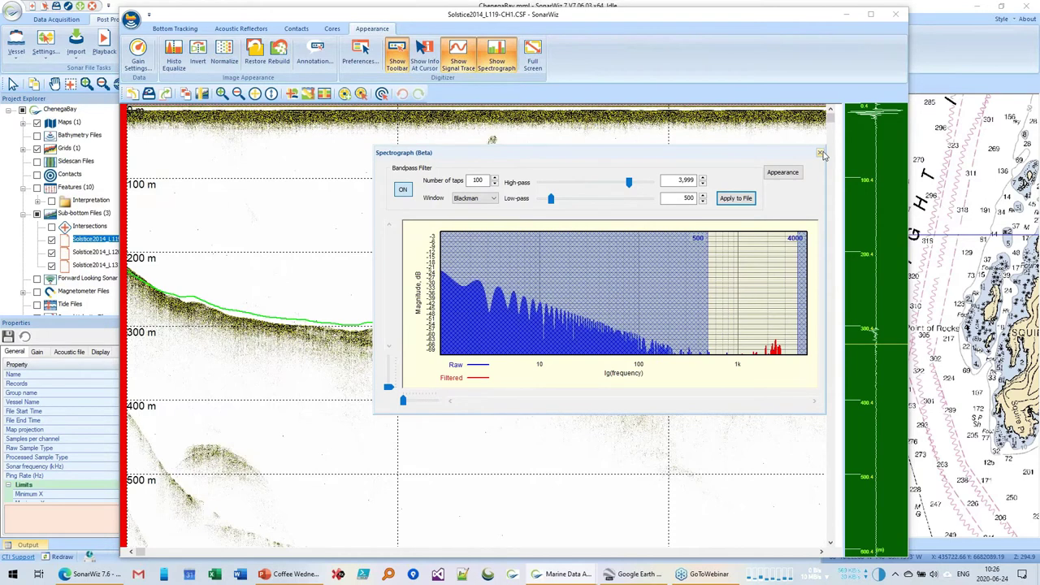
{"action": "left_click", "coordinate": [821, 153]}
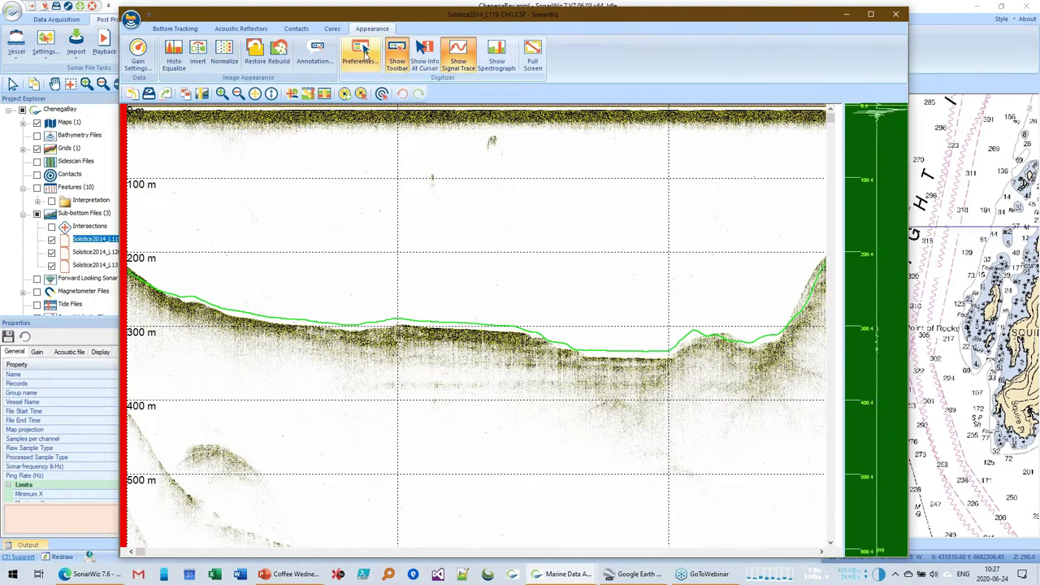
{"action": "left_click", "coordinate": [316, 62]}
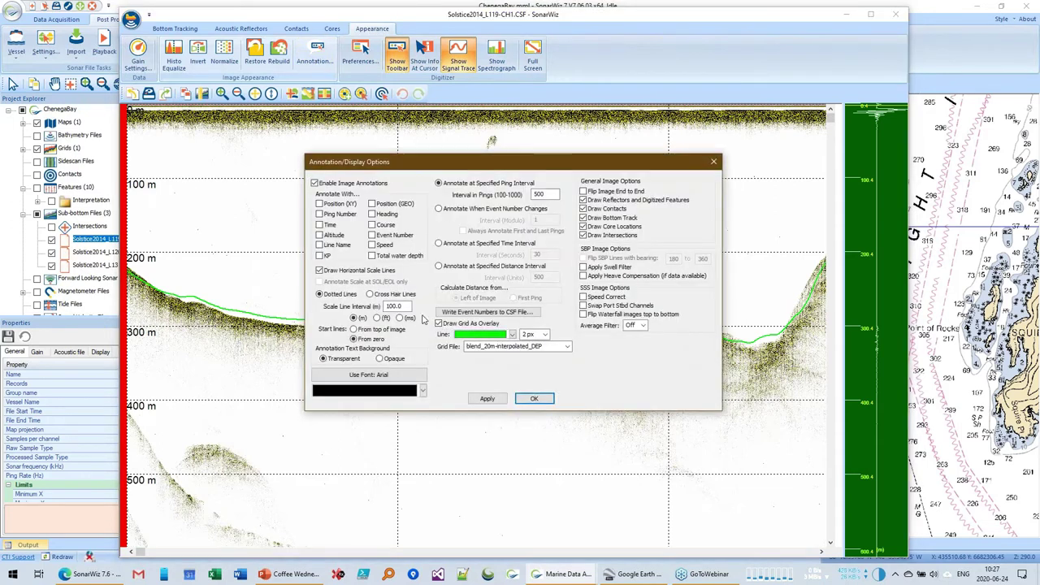
{"action": "left_click", "coordinate": [535, 398]}
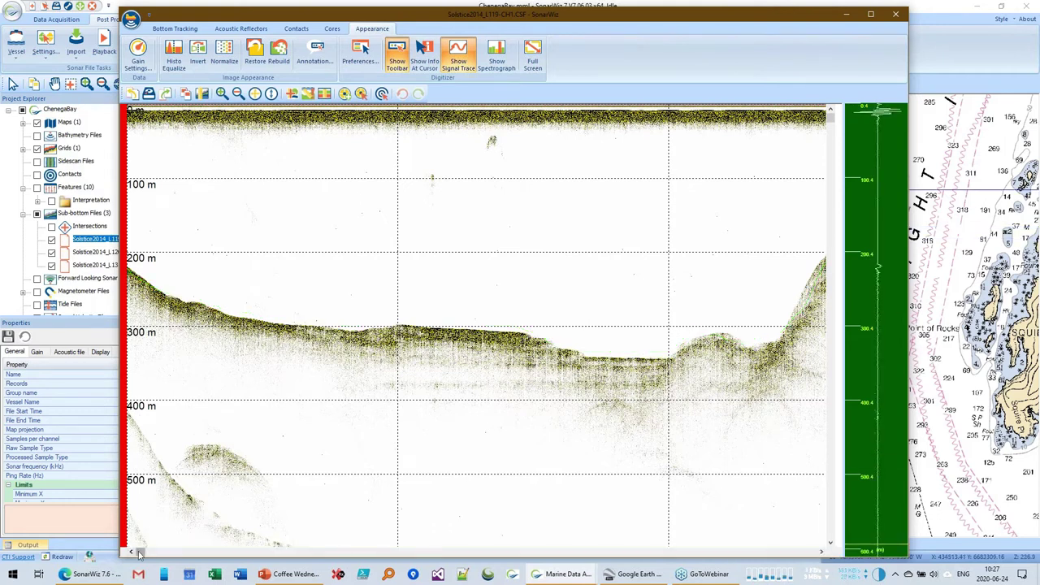
- Auto-track the whole line's bottom using Threshold Detection with blanking 175.0, duration 4 and threshold 1
{"action": "left_click", "coordinate": [175, 28]}
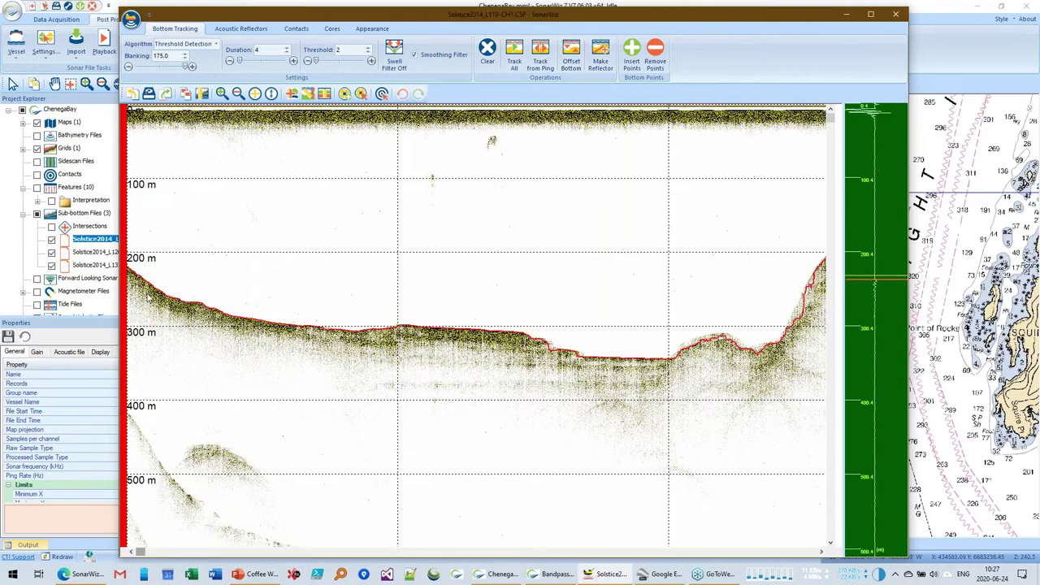
{"action": "left_click_drag", "start_coordinate": [147, 552], "coordinate": [279, 550]}
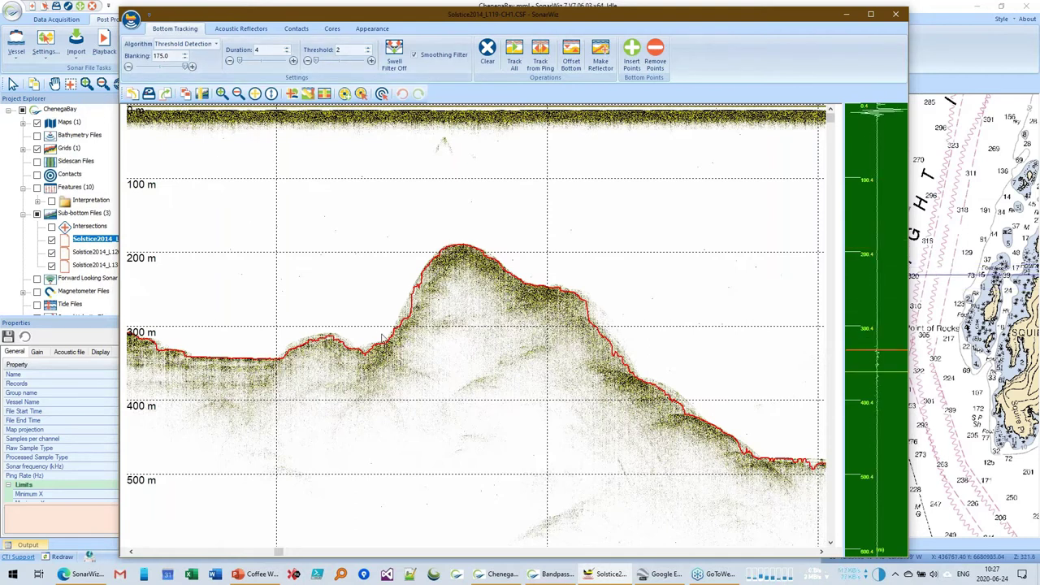
{"action": "left_click", "coordinate": [514, 56]}
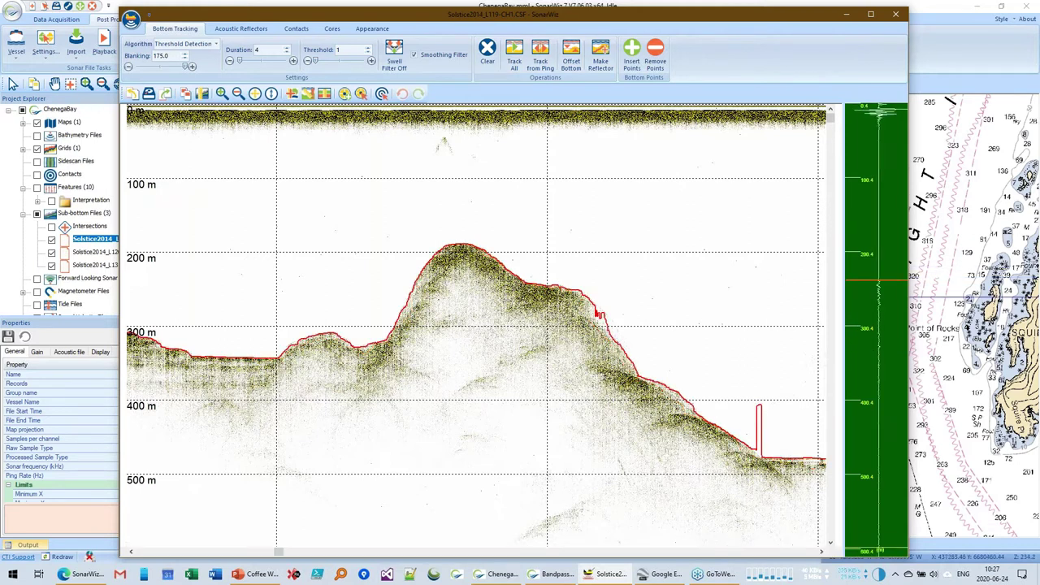
- Remove the false bottom-track spikes over the flat seabed just past the slope and bridge the gaps along the seabed
{"action": "mouse_move", "coordinate": [273, 554]}
{"action": "left_mouse_down"}
{"action": "mouse_move", "coordinate": [151, 552]}
{"action": "mouse_move", "coordinate": [412, 549]}
{"action": "left_mouse_up"}
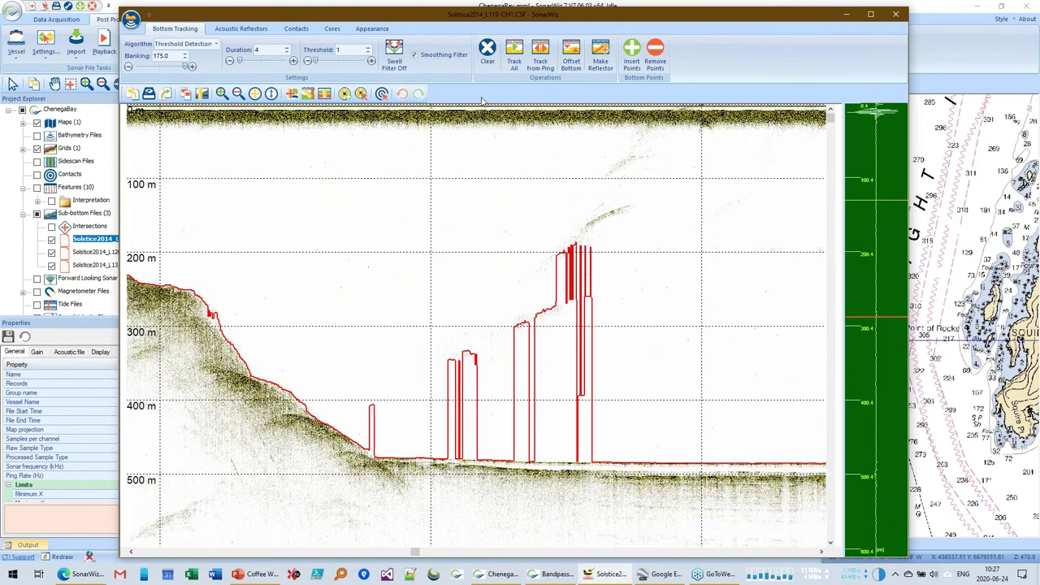
{"action": "left_click", "coordinate": [632, 56]}
{"action": "key", "text": "r"}
{"action": "mouse_move", "coordinate": [620, 362]}
{"action": "left_mouse_down"}
{"action": "mouse_move", "coordinate": [527, 400]}
{"action": "mouse_move", "coordinate": [552, 395]}
{"action": "left_mouse_up"}
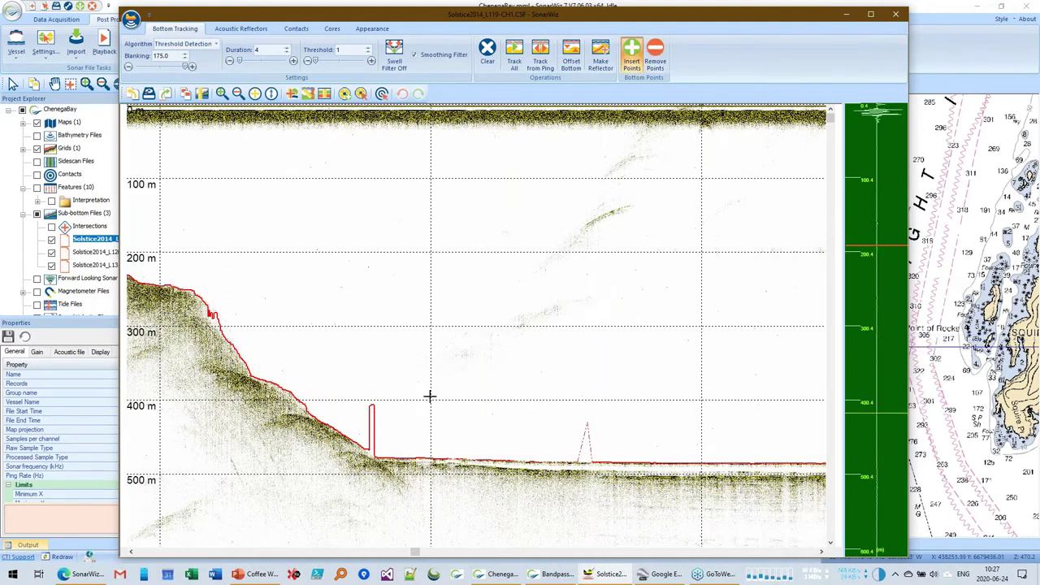
{"action": "left_click_drag", "start_coordinate": [430, 397], "coordinate": [388, 422]}
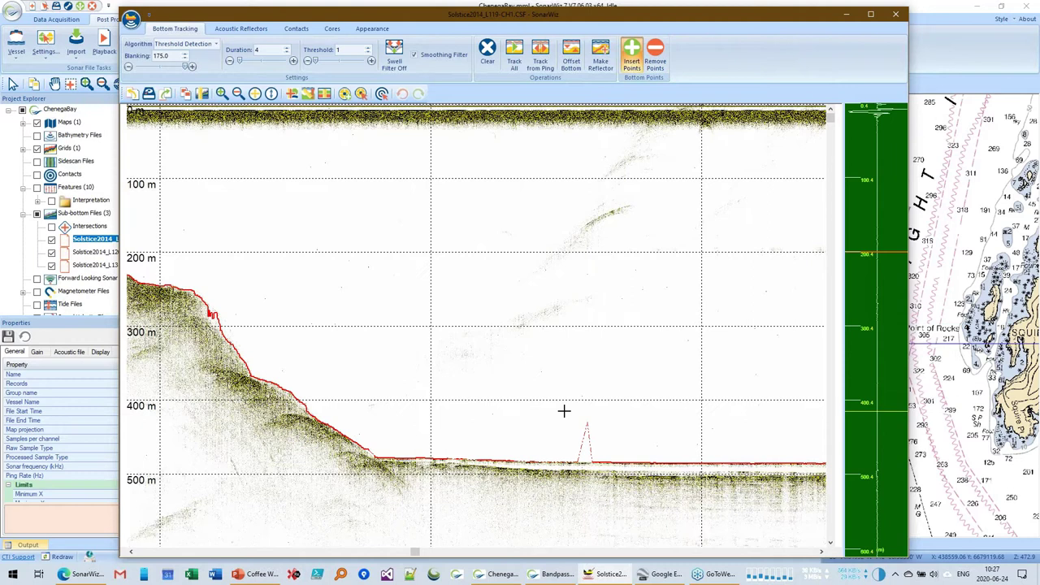
{"action": "left_click_drag", "start_coordinate": [611, 434], "coordinate": [609, 440]}
{"action": "key", "text": "i"}
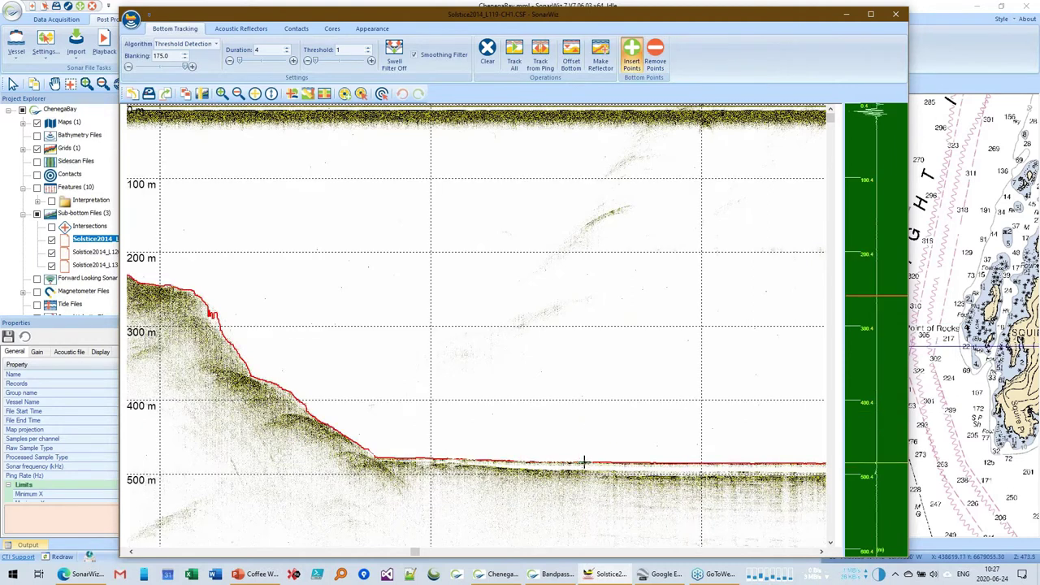
- Remove the cluster of bottom-track spikes rising to about 200 m farther along the line and reconnect the track along the flat seabed
{"action": "left_click_drag", "start_coordinate": [417, 552], "coordinate": [662, 551]}
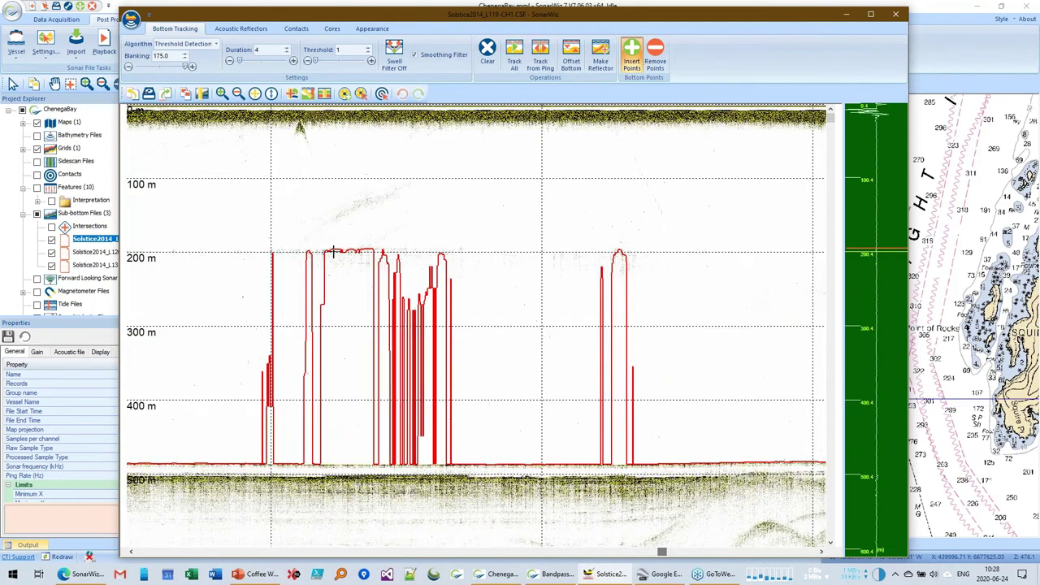
{"action": "key", "text": "r"}
{"action": "mouse_move", "coordinate": [653, 371]}
{"action": "left_mouse_down"}
{"action": "mouse_move", "coordinate": [667, 407]}
{"action": "mouse_move", "coordinate": [390, 425]}
{"action": "left_mouse_up"}
{"action": "key", "text": "i"}
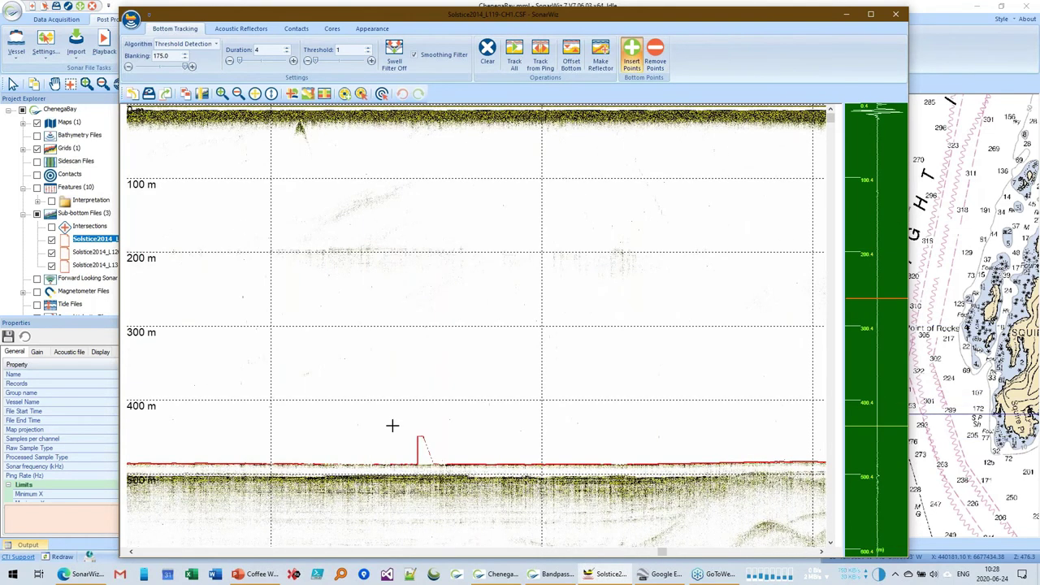
{"action": "key", "text": "r"}
{"action": "key", "text": "i"}
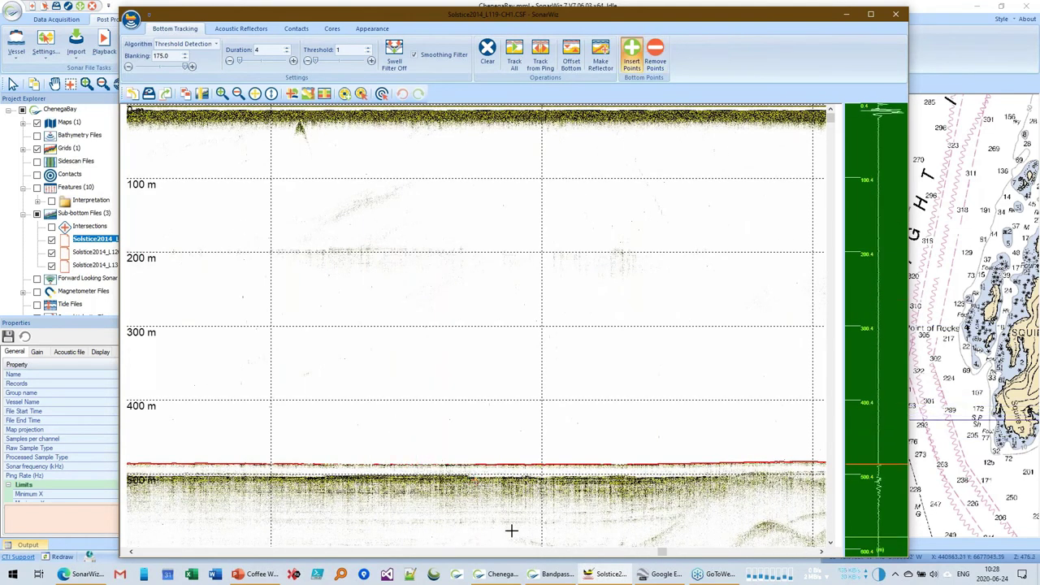
- Remove the bottom-track spikes and stepped points at the foot of the rise near the line's end and reconnect the track up the slope
{"action": "left_click_drag", "start_coordinate": [666, 552], "coordinate": [820, 559]}
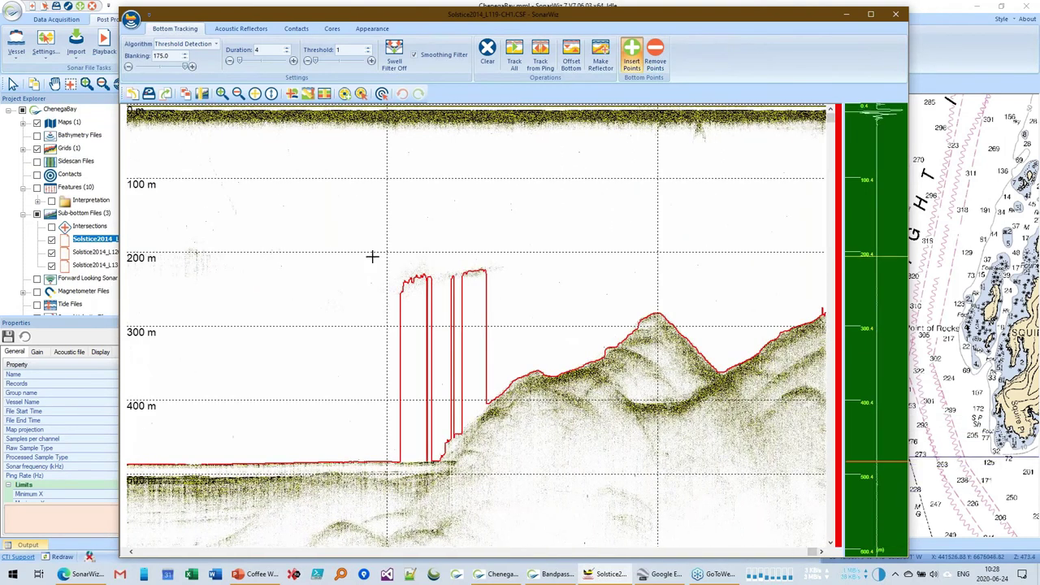
{"action": "key", "text": "r"}
{"action": "left_click_drag", "start_coordinate": [509, 312], "coordinate": [442, 427]}
{"action": "key", "text": "i"}
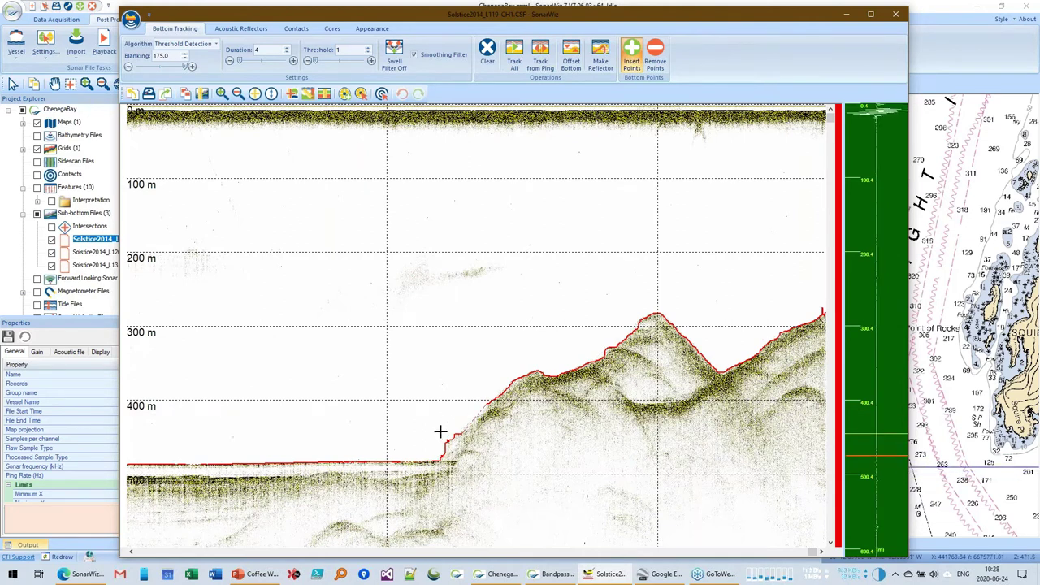
{"action": "key", "text": "r"}
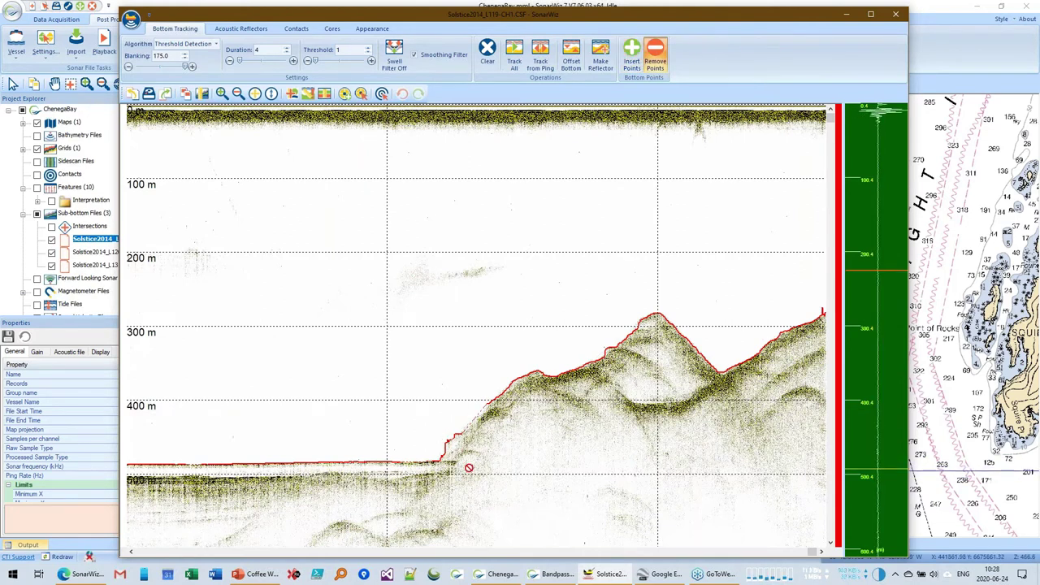
{"action": "key", "text": "i"}
{"action": "left_click", "coordinate": [452, 434]}
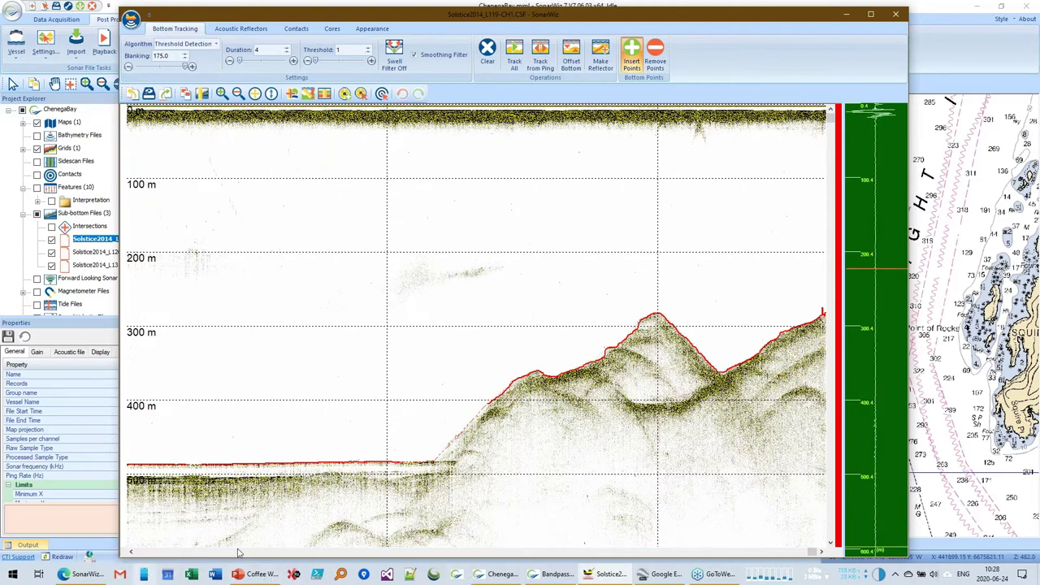
- Remove the jagged bottom-track points on the hill's far slope near 300 m depth and bridge the gap smoothly
{"action": "left_click_drag", "start_coordinate": [423, 561], "coordinate": [319, 567]}
{"action": "left_click", "coordinate": [655, 57]}
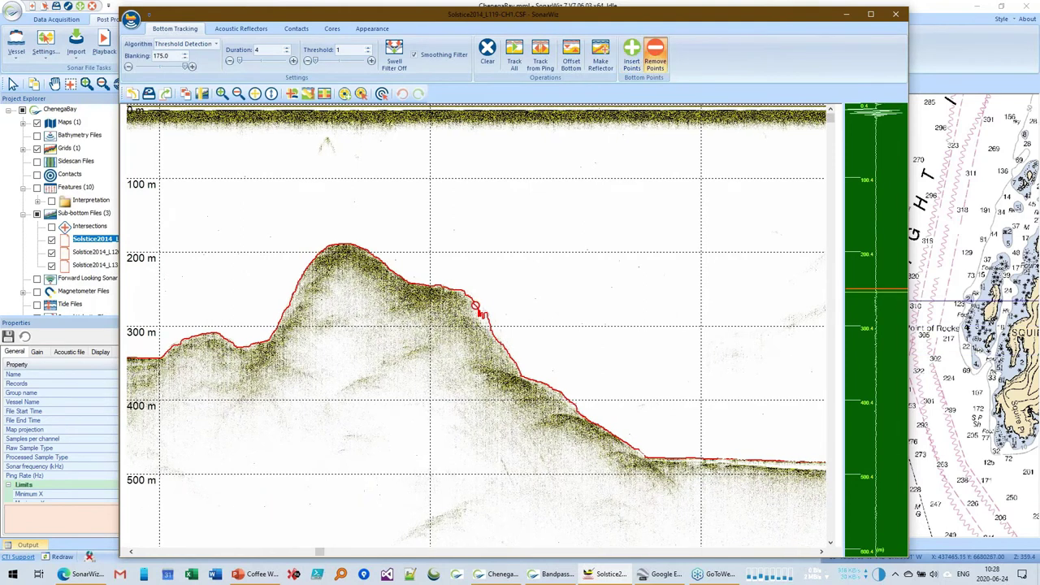
{"action": "left_click", "coordinate": [508, 336]}
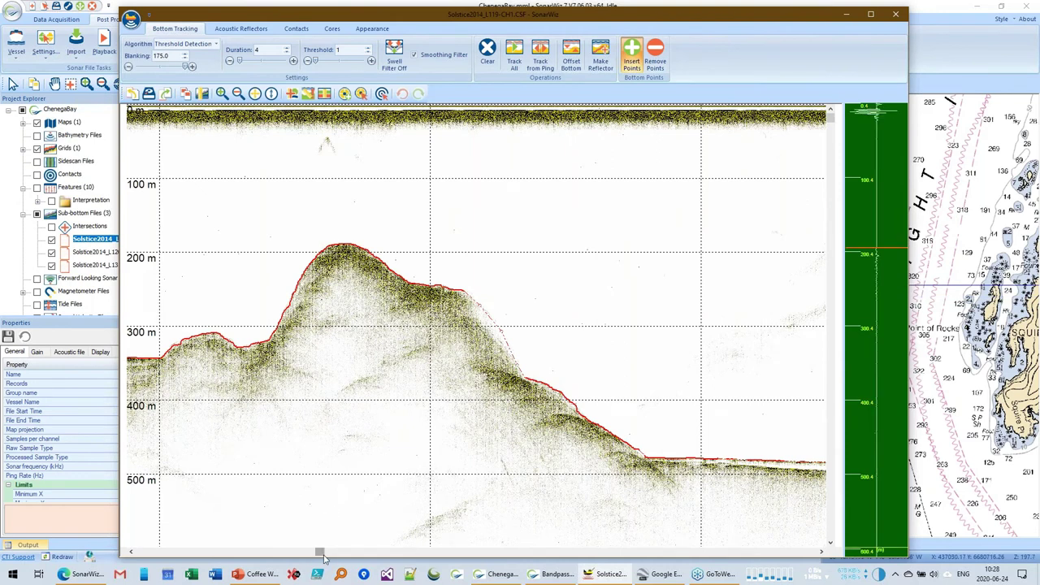
- Save the cleaned bottom track of line Solstice2014_L119
{"action": "left_click_drag", "start_coordinate": [321, 552], "coordinate": [180, 559]}
{"action": "left_click", "coordinate": [374, 30]}
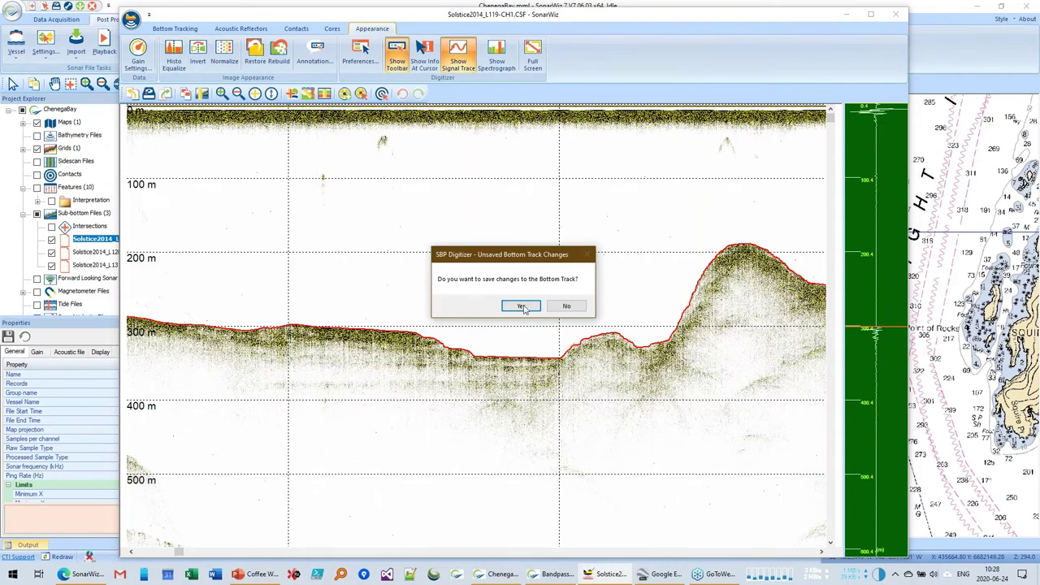
{"action": "left_click", "coordinate": [525, 306]}
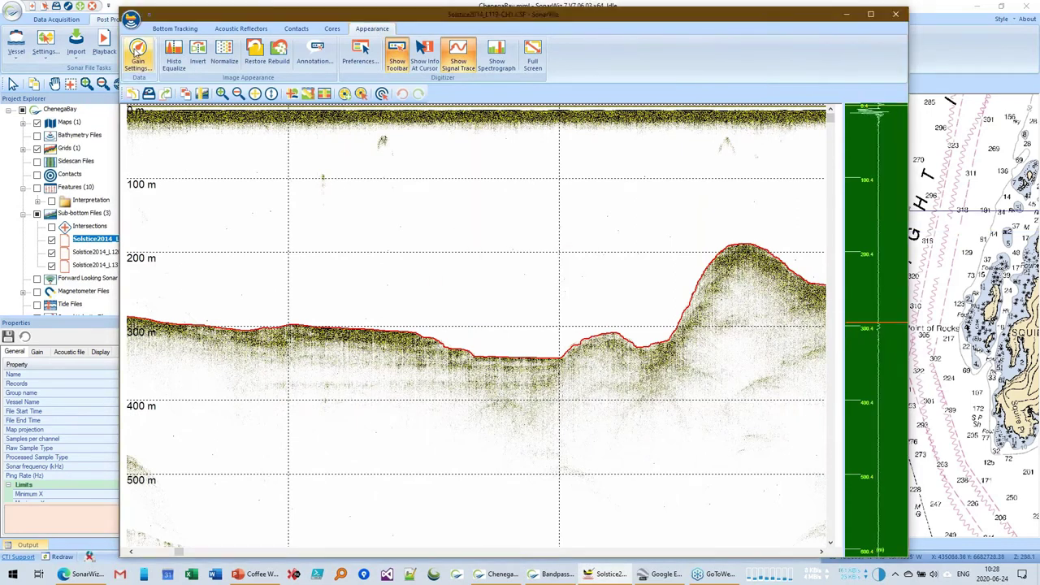
- Review the bandpass filter's cut-off frequencies, tap count and filter type in line L119's gain settings
{"action": "left_click", "coordinate": [138, 52]}
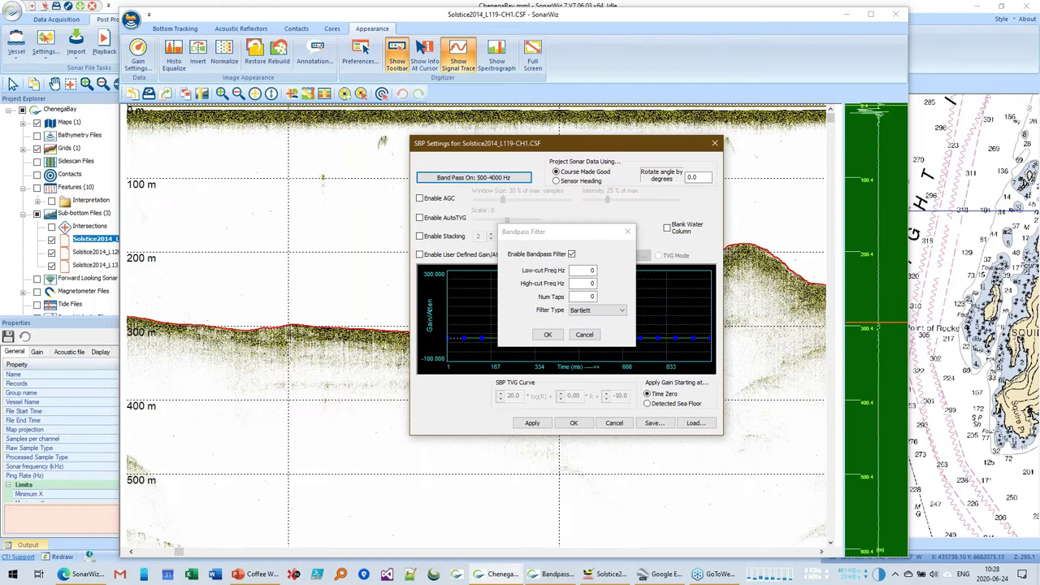
{"action": "left_click", "coordinate": [626, 233]}
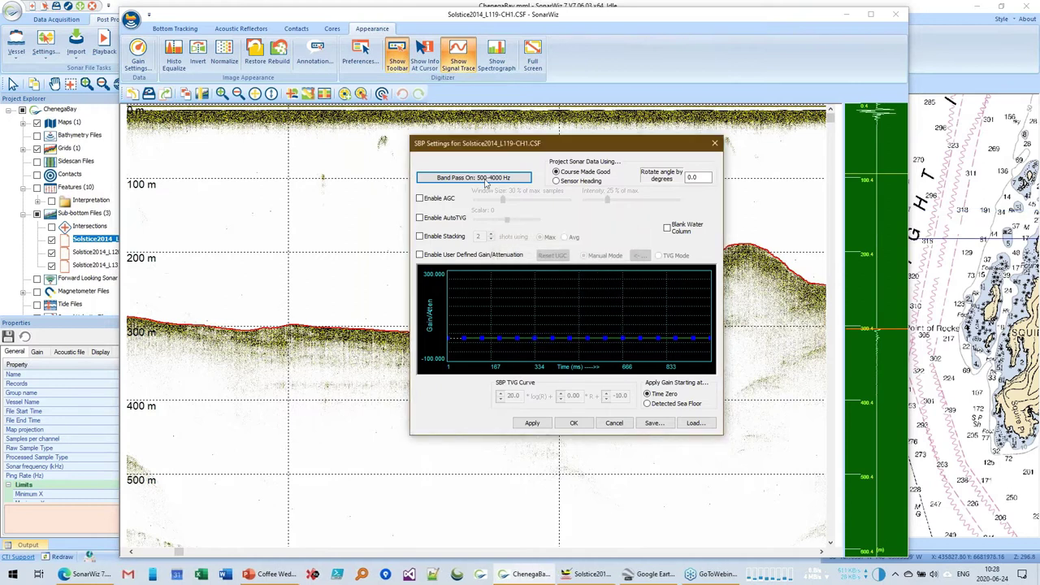
{"action": "left_click", "coordinate": [453, 179]}
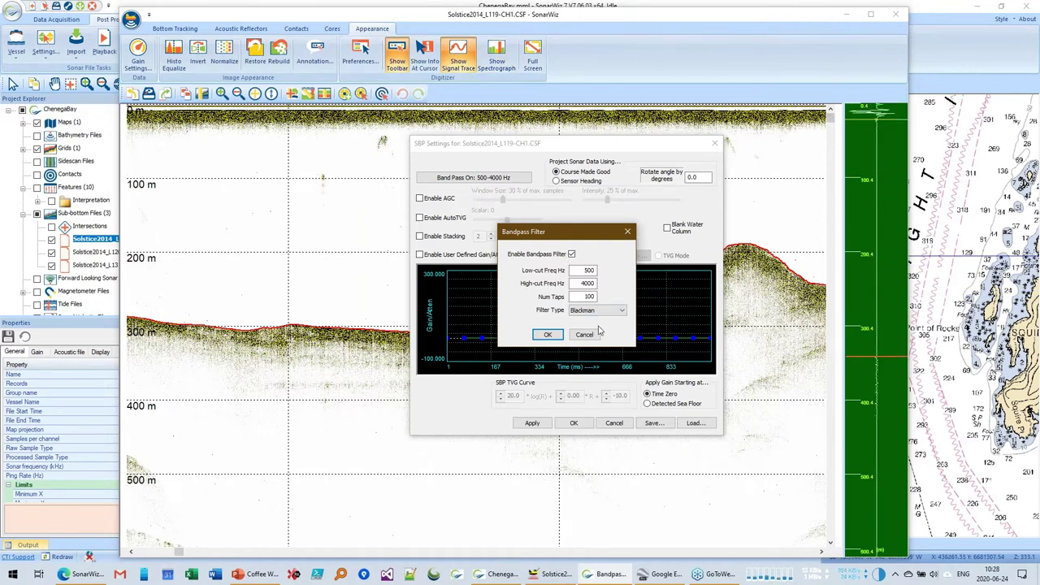
{"action": "left_click", "coordinate": [633, 233]}
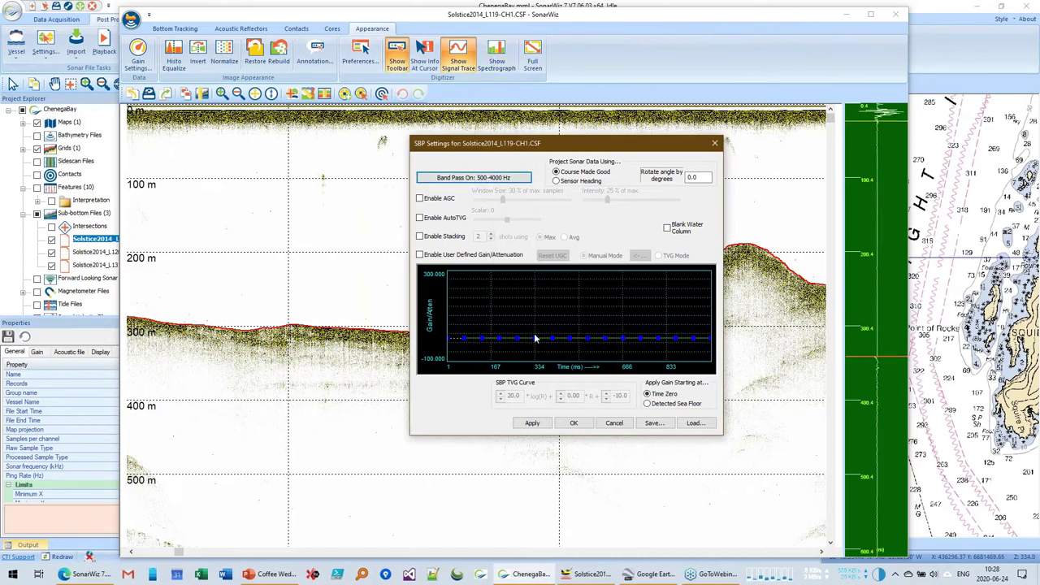
- Enable AGC for line L119, start the gain at the detected sea floor and apply it
{"action": "left_click", "coordinate": [420, 199]}
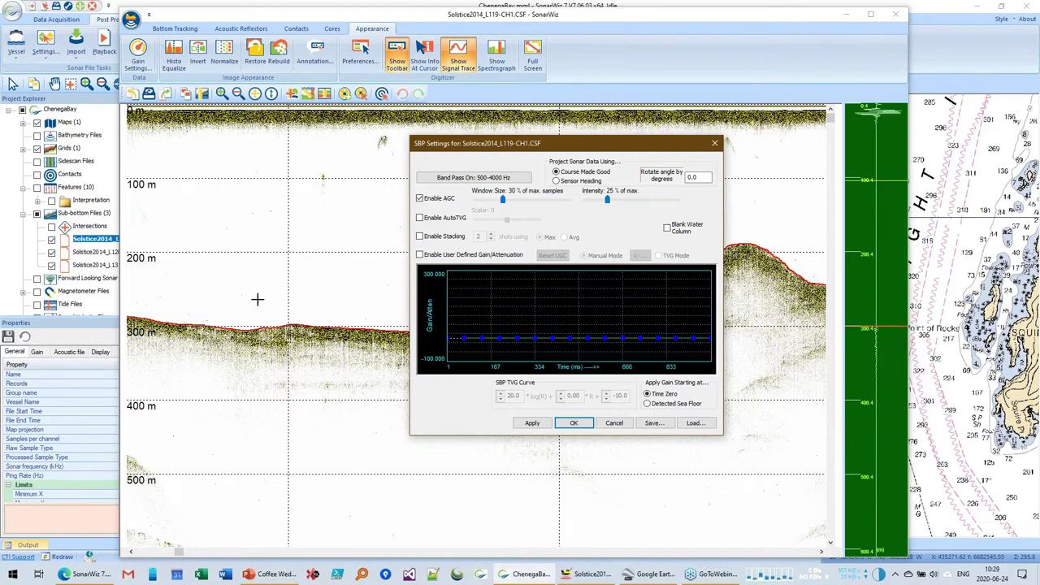
{"action": "left_click", "coordinate": [647, 404]}
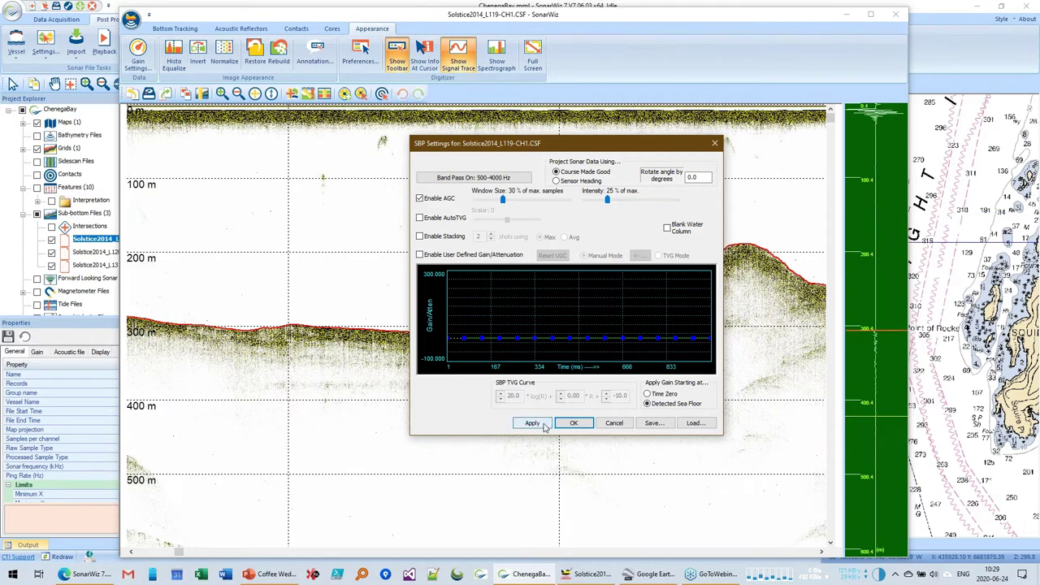
{"action": "left_click", "coordinate": [543, 426]}
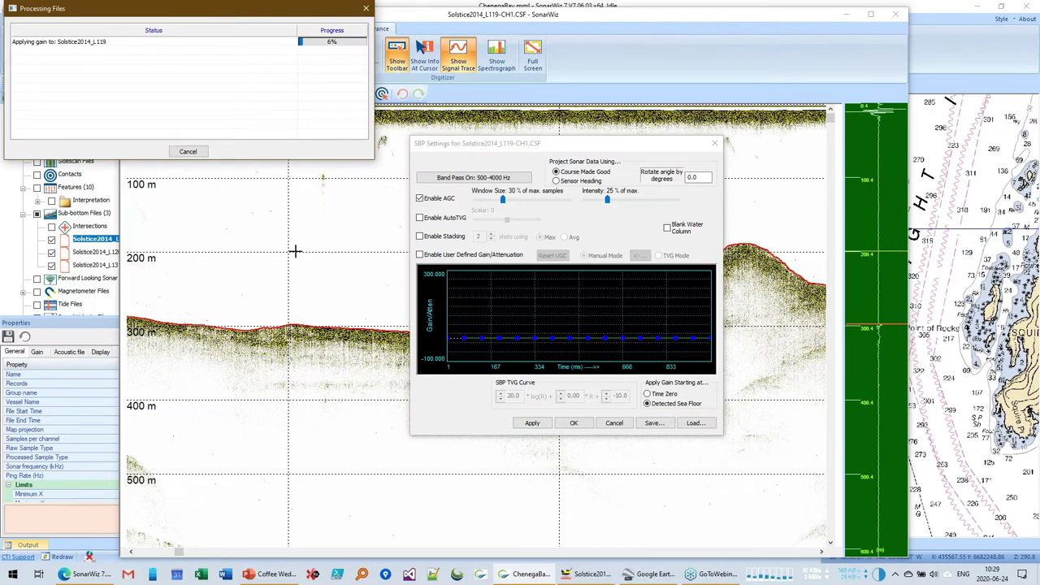
- Switch to the Sub-Bottom Processing Tips presentation in the browser and advance to the Automatic Gain Control slide
{"action": "key", "text": "alt+Tab"}
{"action": "key", "text": "alt+Tab"}
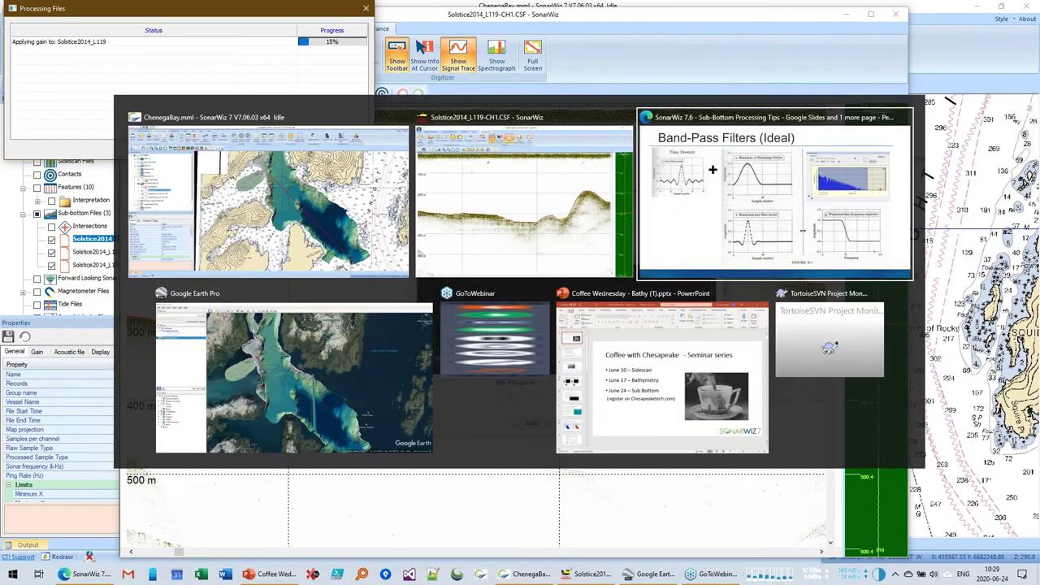
{"action": "key", "text": "Right"}
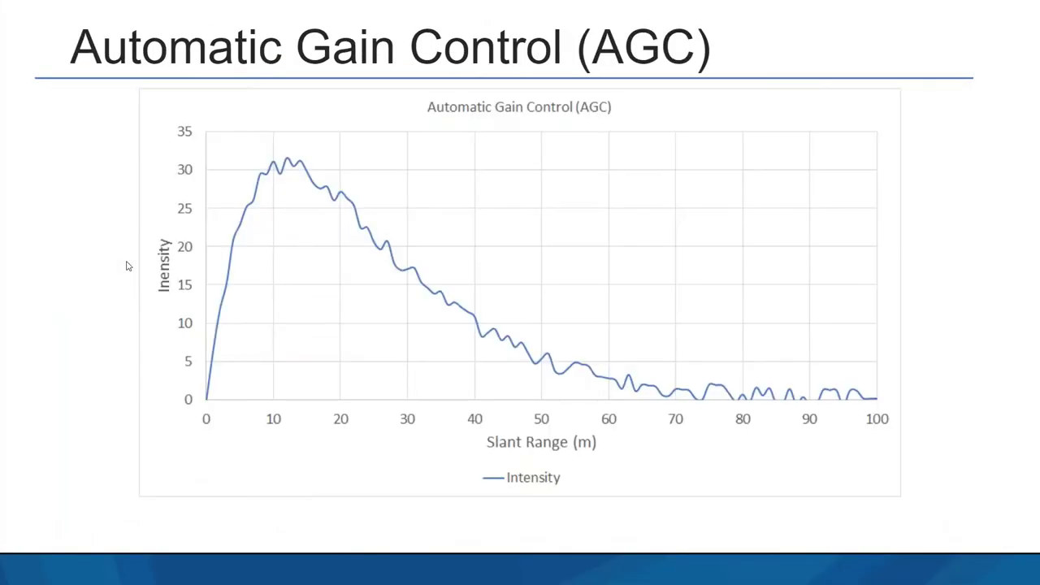
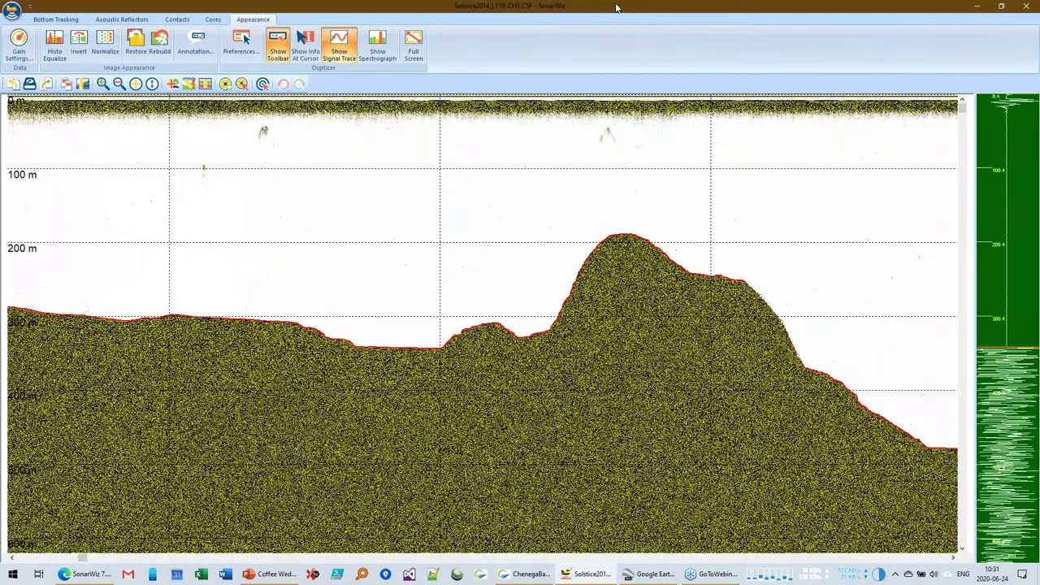
- Restore the L119 profile window and move it aside to uncover the map, then close the gain settings dialog
{"action": "left_click_drag", "start_coordinate": [616, 7], "coordinate": [740, 8]}
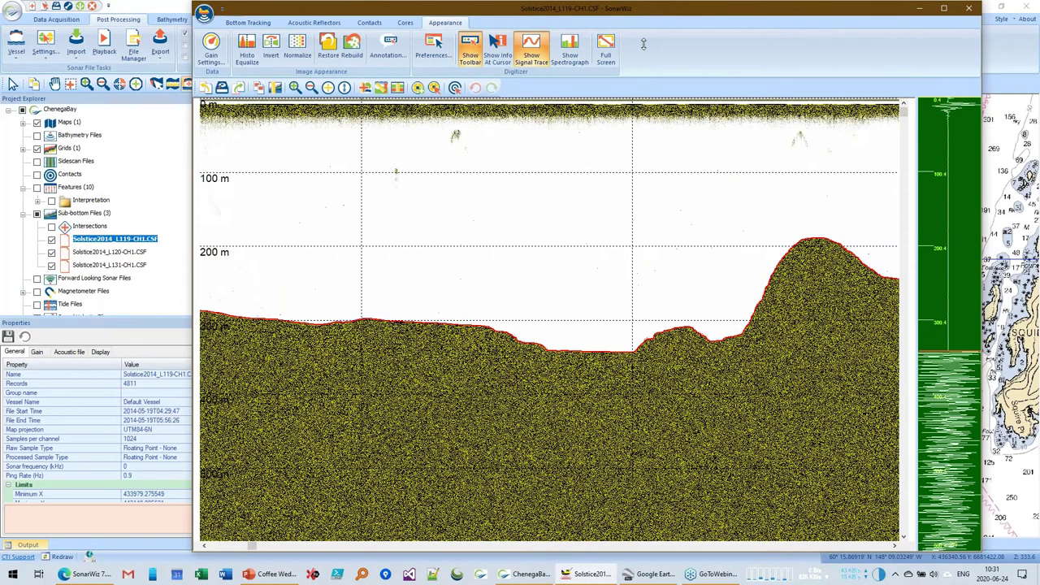
{"action": "left_click_drag", "start_coordinate": [608, 9], "coordinate": [725, 35]}
{"action": "left_click_drag", "start_coordinate": [403, 37], "coordinate": [652, 41]}
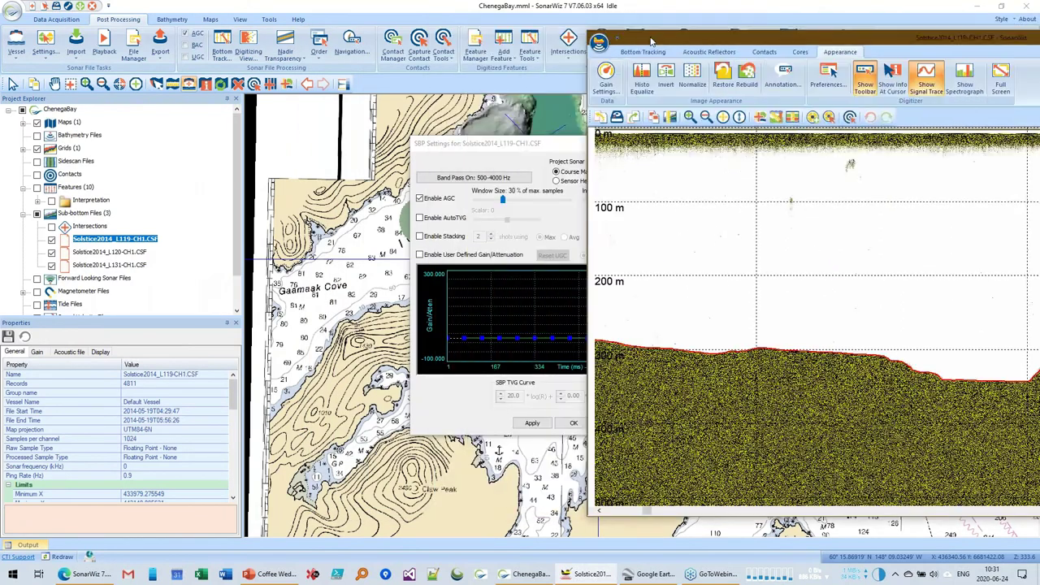
{"action": "left_click", "coordinate": [516, 147]}
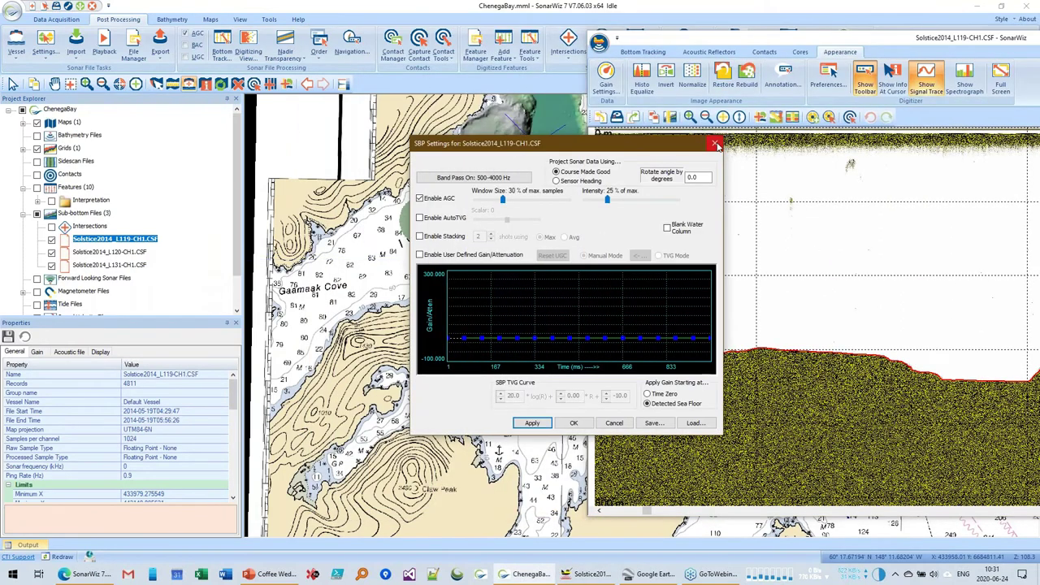
{"action": "left_click", "coordinate": [715, 143]}
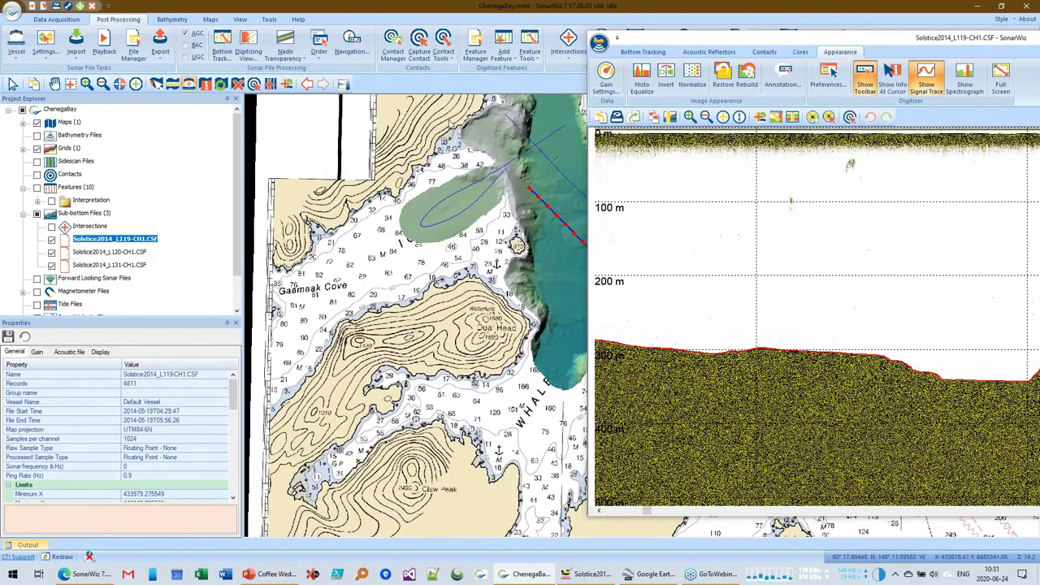
- Show the color settings beside the map and widen the sub-bottom mapping range to -0.61 to 0.59
{"action": "left_click", "coordinate": [343, 84]}
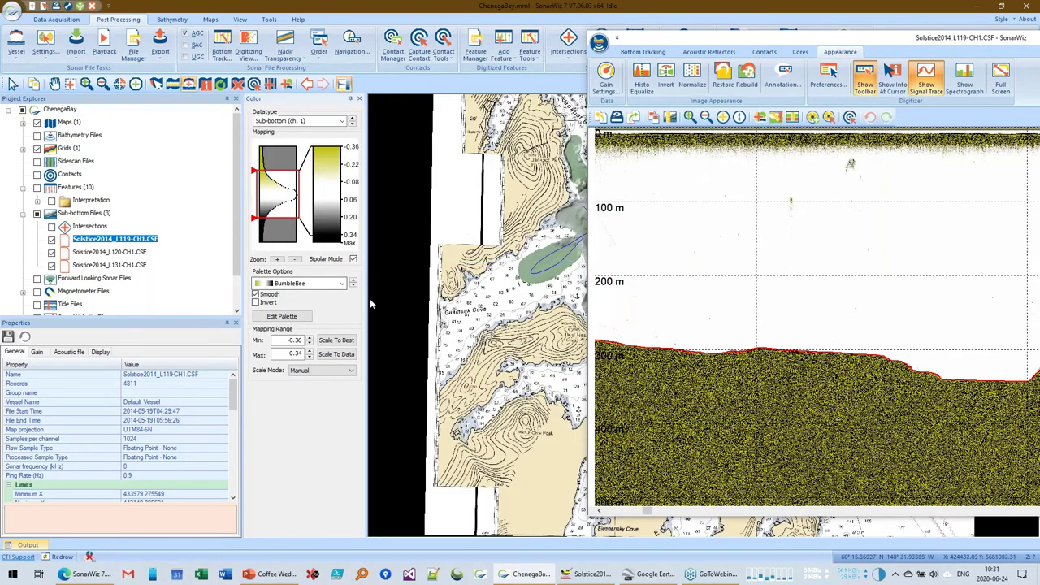
{"action": "left_click_drag", "start_coordinate": [367, 294], "coordinate": [369, 293]}
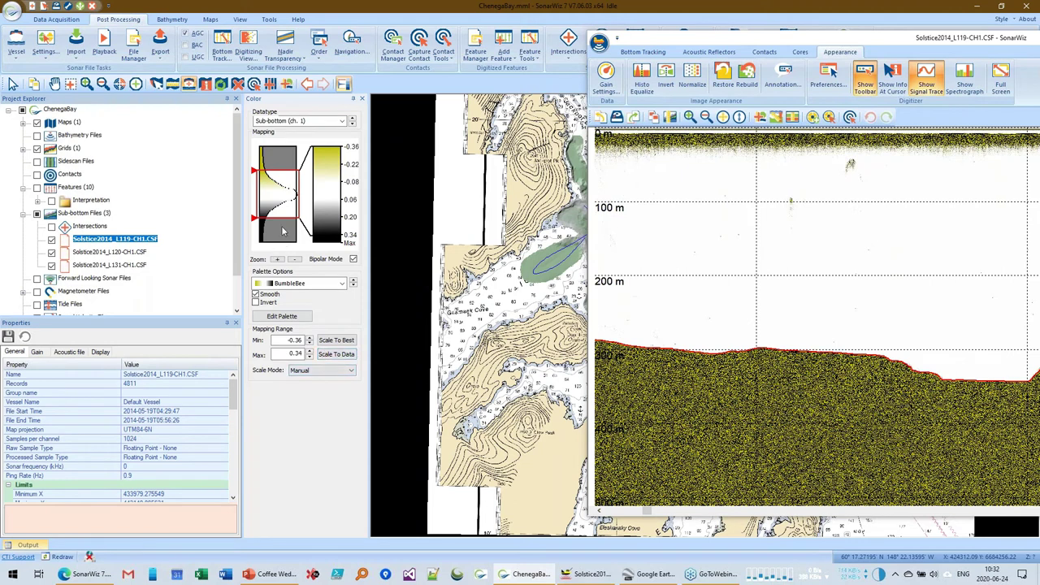
{"action": "left_click_drag", "start_coordinate": [280, 218], "coordinate": [281, 238]}
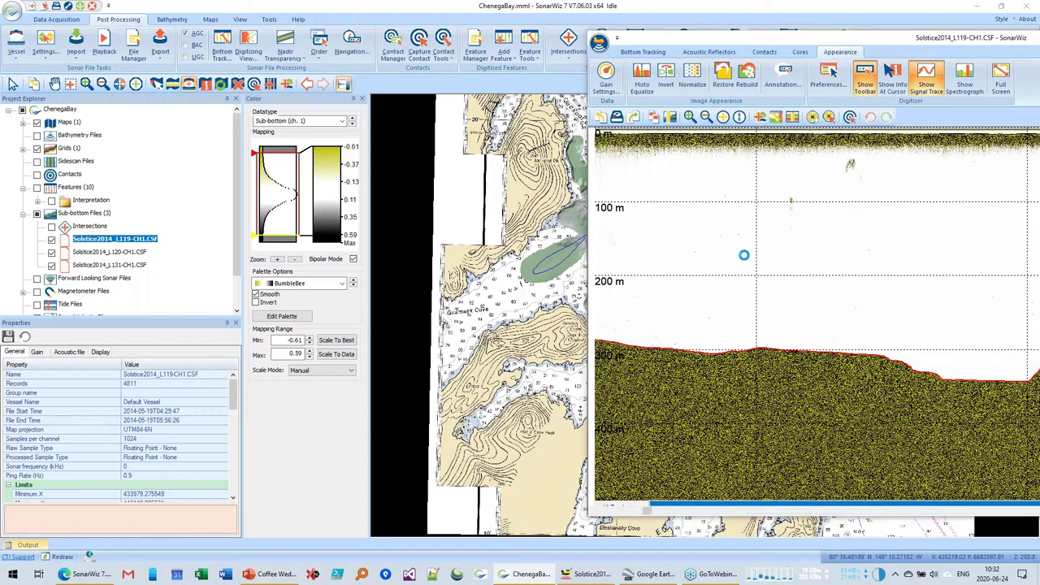
- Hide lines Solstice2014_L120 and L131, select L119 and narrow its color mapping range to -0.49 to 0.46
{"action": "left_click", "coordinate": [51, 252]}
{"action": "left_click", "coordinate": [52, 265]}
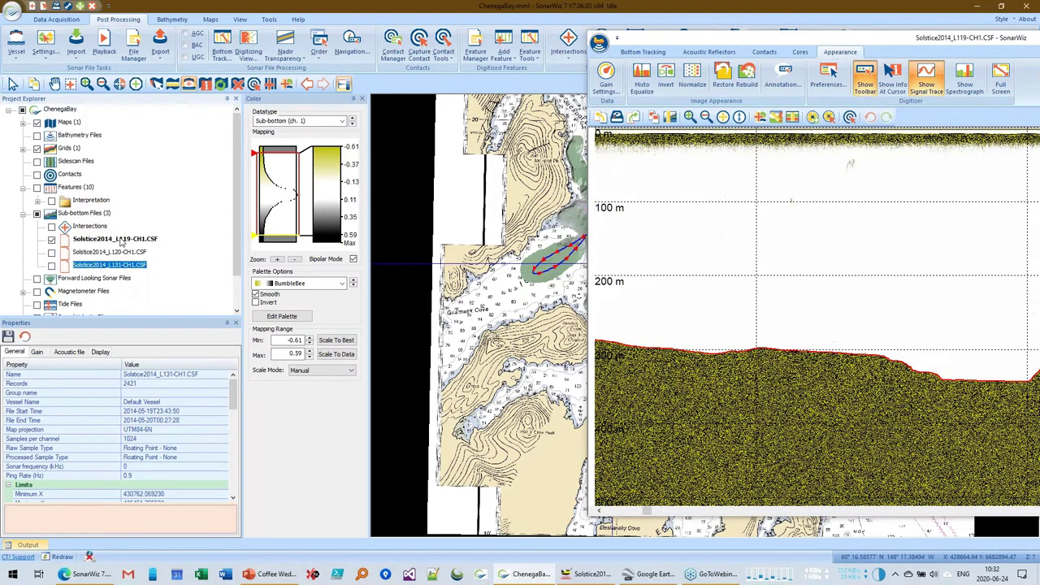
{"action": "left_click", "coordinate": [122, 241]}
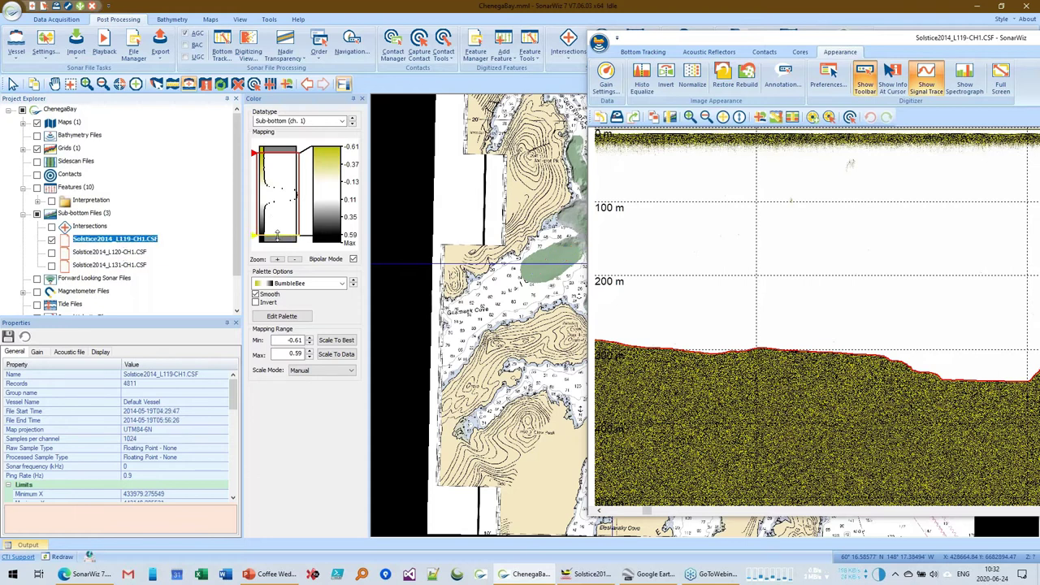
{"action": "left_click_drag", "start_coordinate": [276, 235], "coordinate": [305, 231]}
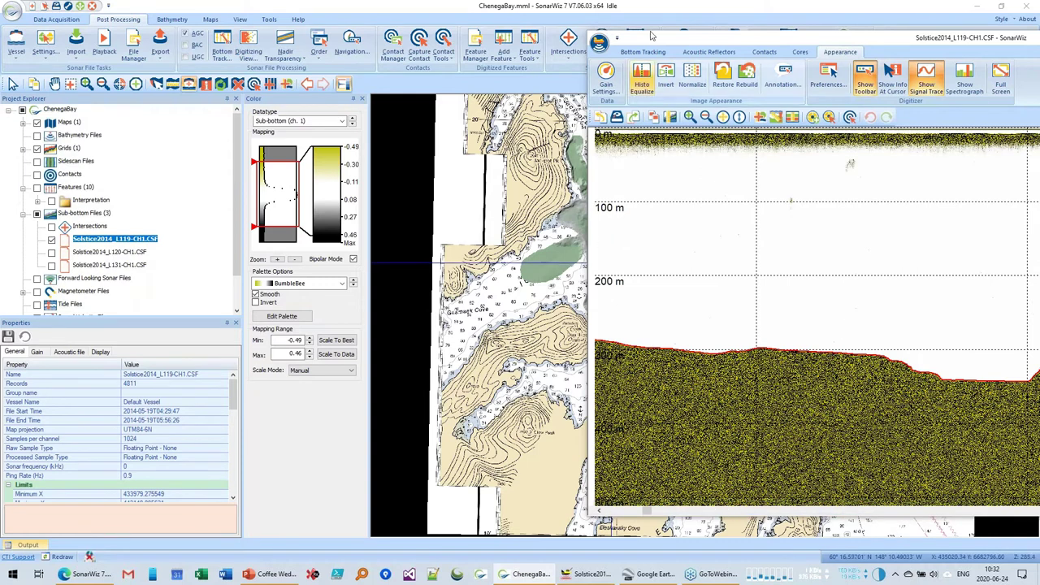
- Tune the profile's color mapping range against the hill and flat seabed to -7.57 to 7.54, and apply histogram equalization
{"action": "left_click_drag", "start_coordinate": [697, 33], "coordinate": [460, 29]}
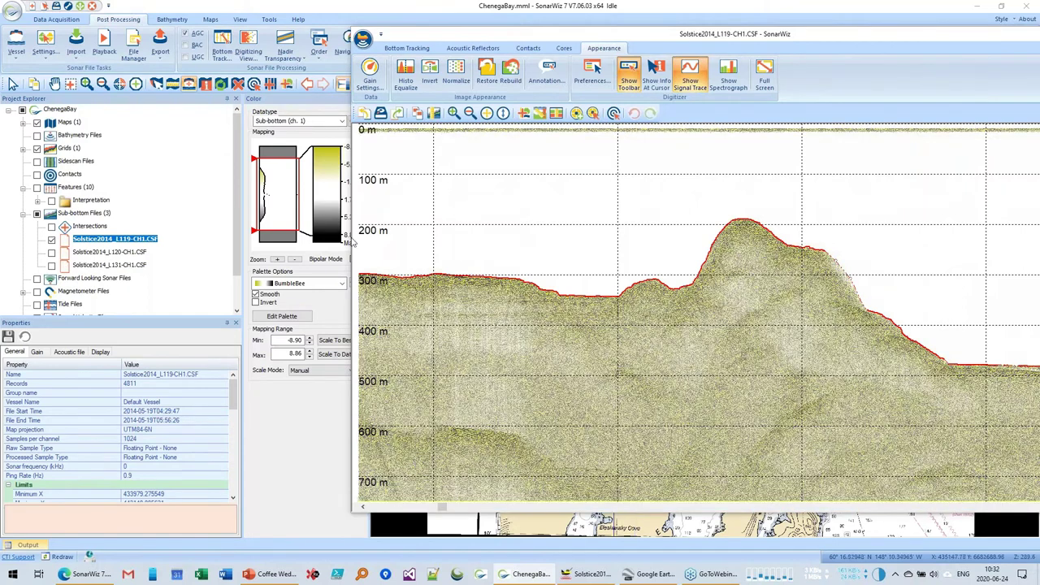
{"action": "left_click_drag", "start_coordinate": [444, 508], "coordinate": [816, 507]}
{"action": "left_click_drag", "start_coordinate": [278, 230], "coordinate": [279, 223]}
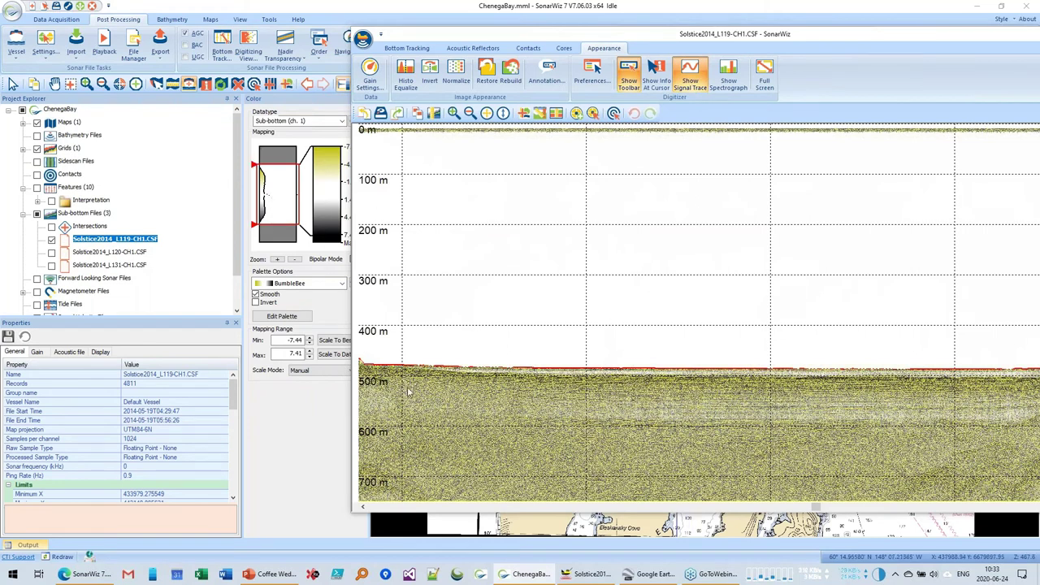
{"action": "left_click_drag", "start_coordinate": [814, 508], "coordinate": [586, 508]}
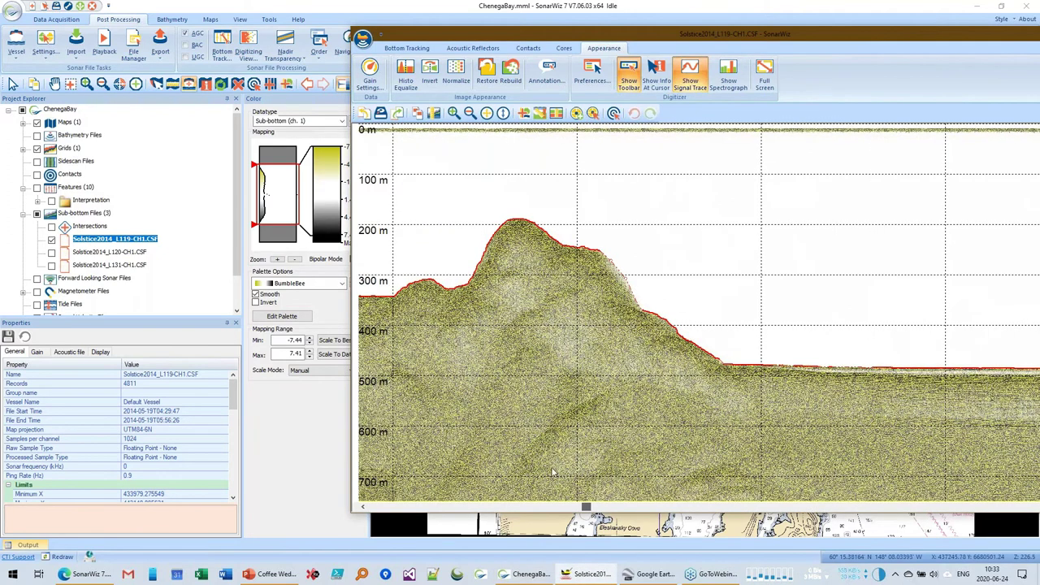
{"action": "left_click_drag", "start_coordinate": [286, 230], "coordinate": [285, 215]}
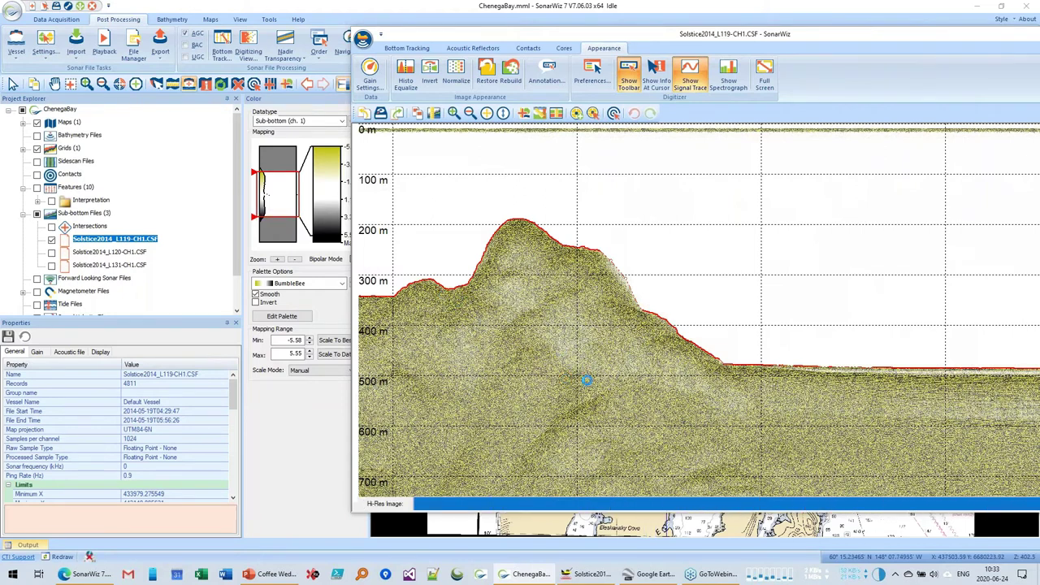
{"action": "left_click_drag", "start_coordinate": [276, 216], "coordinate": [277, 230]}
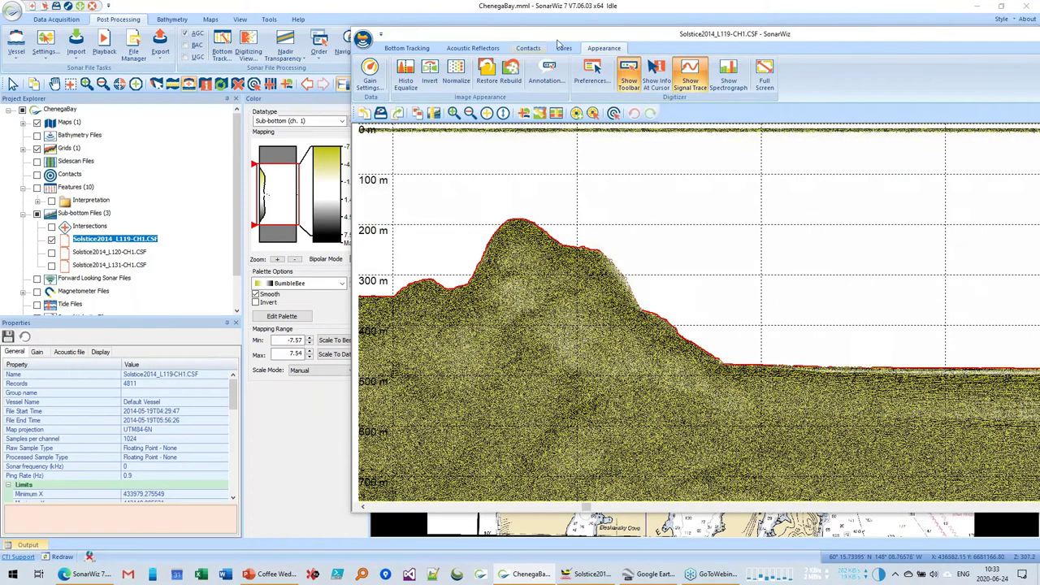
{"action": "left_click", "coordinate": [405, 73]}
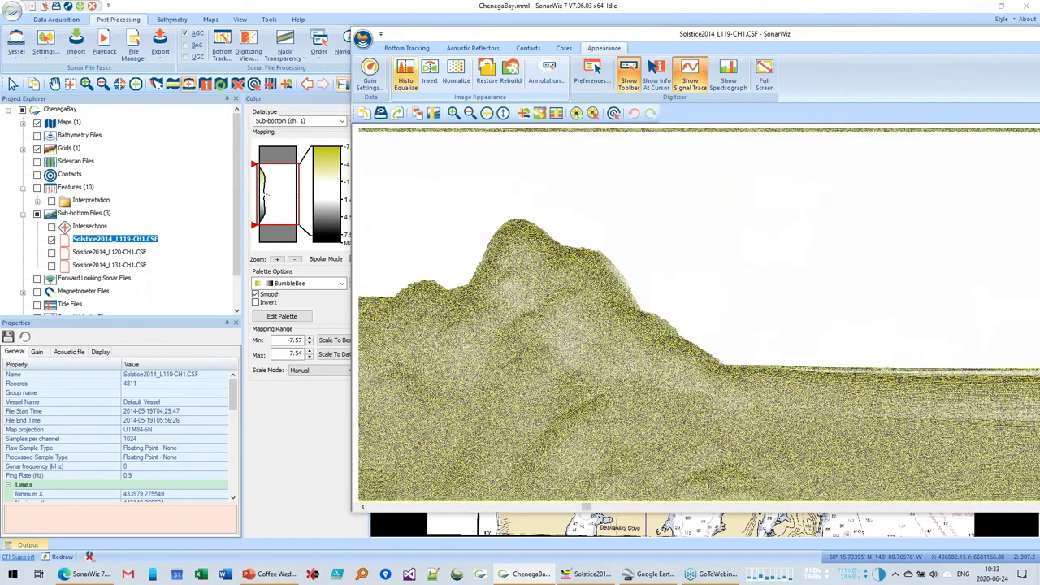
- Set line L119's AGC window size to 40% of max samples and intensity to 31%, and reprocess the gain
{"action": "left_click", "coordinate": [369, 73]}
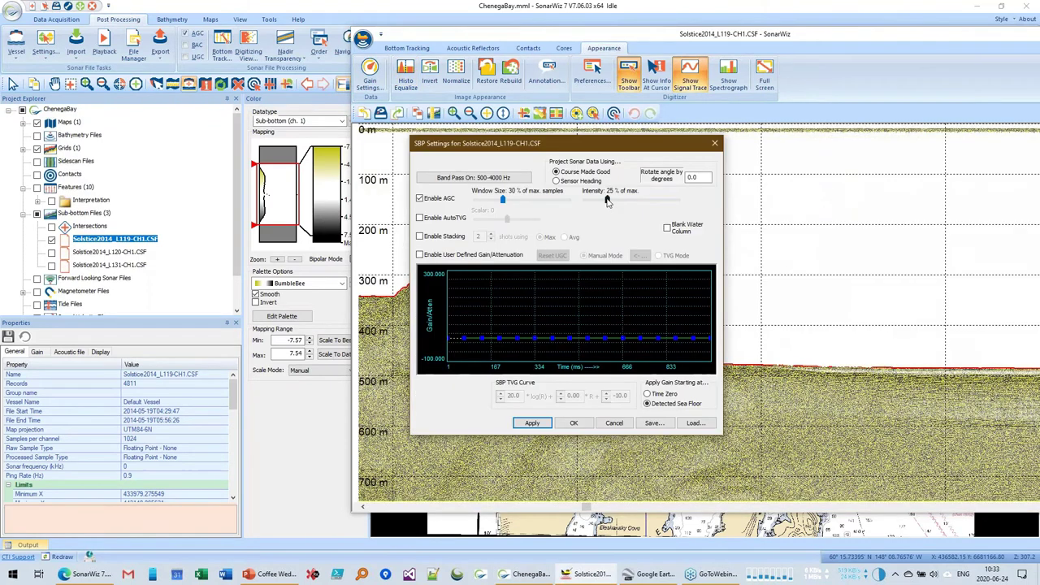
{"action": "left_click_drag", "start_coordinate": [503, 202], "coordinate": [507, 204]}
{"action": "left_click_drag", "start_coordinate": [606, 204], "coordinate": [613, 204]}
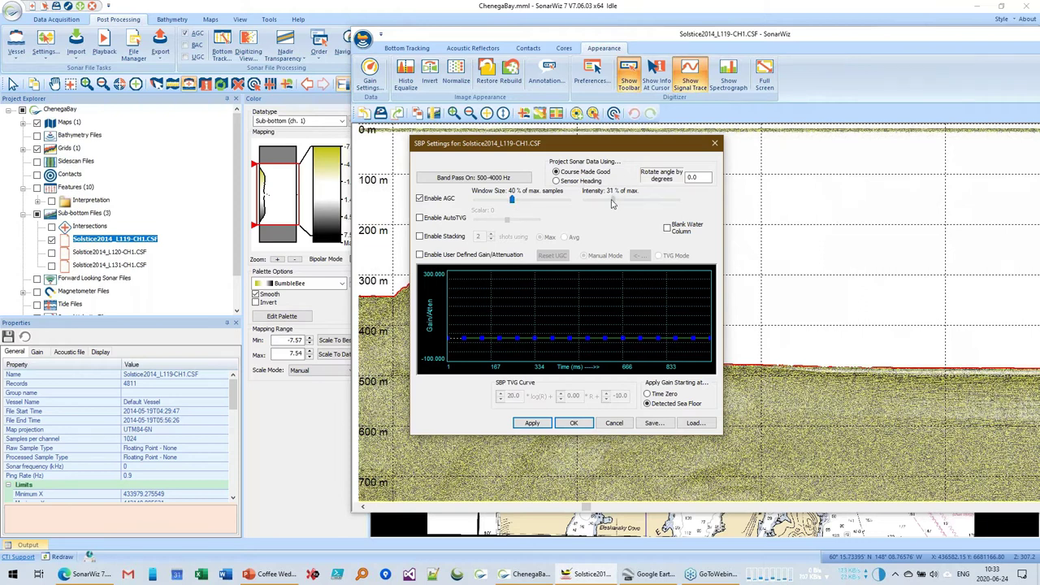
{"action": "left_click", "coordinate": [574, 423]}
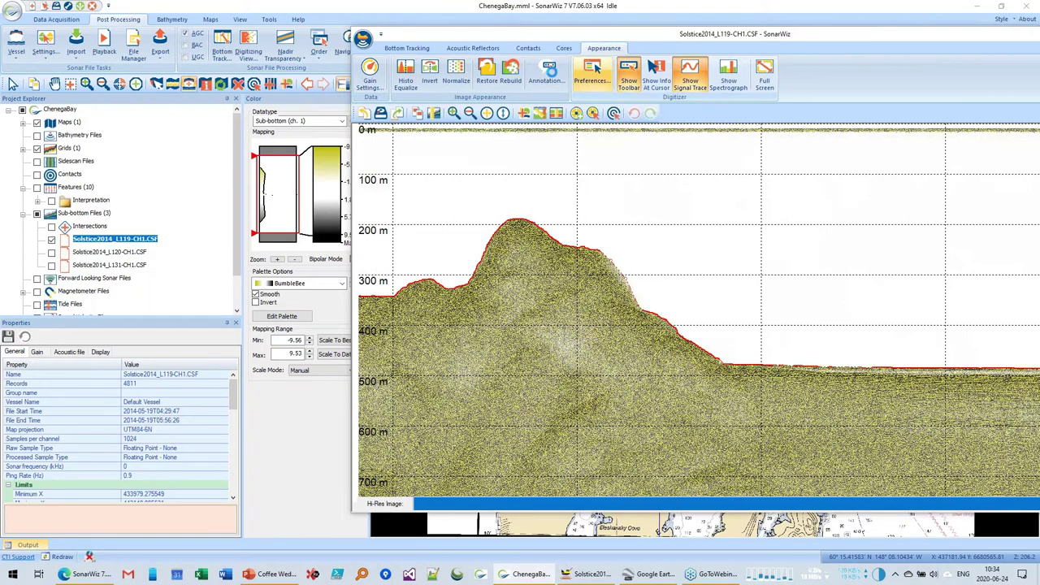
- Set the profile's display polarity to Negative in the SBP preferences
{"action": "left_click", "coordinate": [545, 72]}
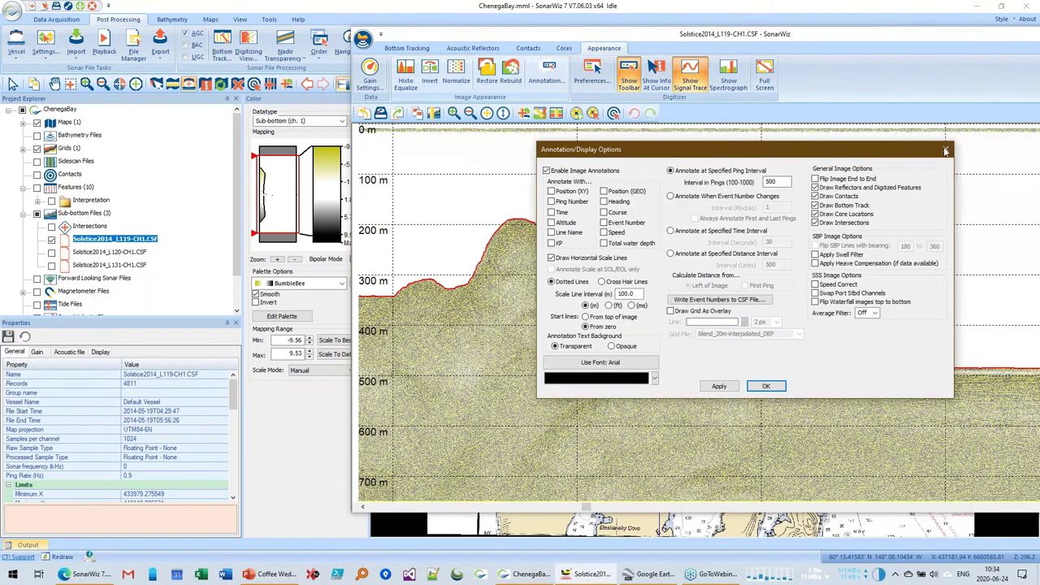
{"action": "left_click", "coordinate": [945, 151]}
{"action": "left_click", "coordinate": [592, 72]}
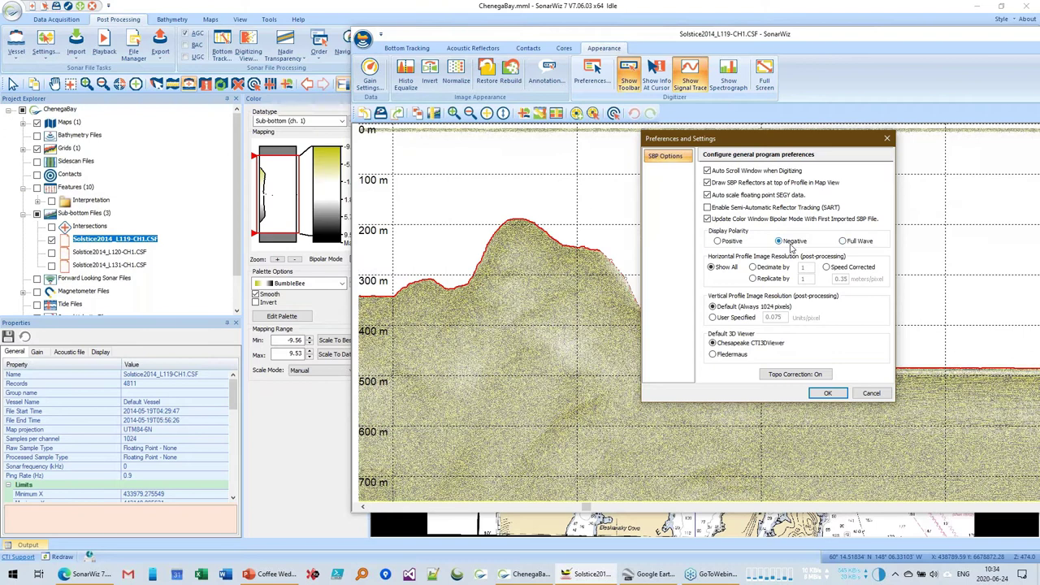
{"action": "left_click", "coordinate": [828, 394]}
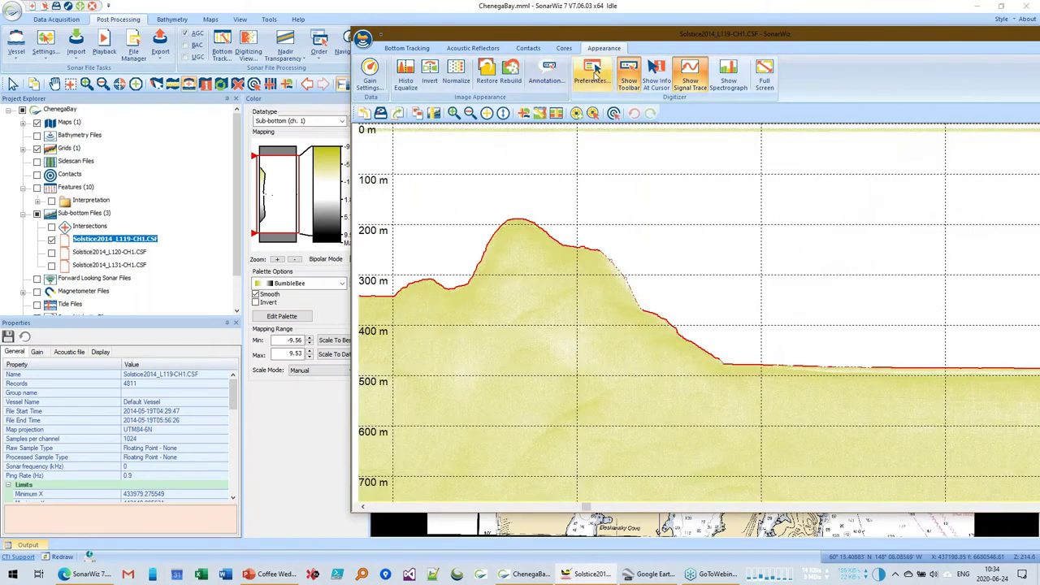
- Set the display polarity of line L119's profile to Positive and inspect the hill and flat seabed
{"action": "left_click", "coordinate": [595, 73]}
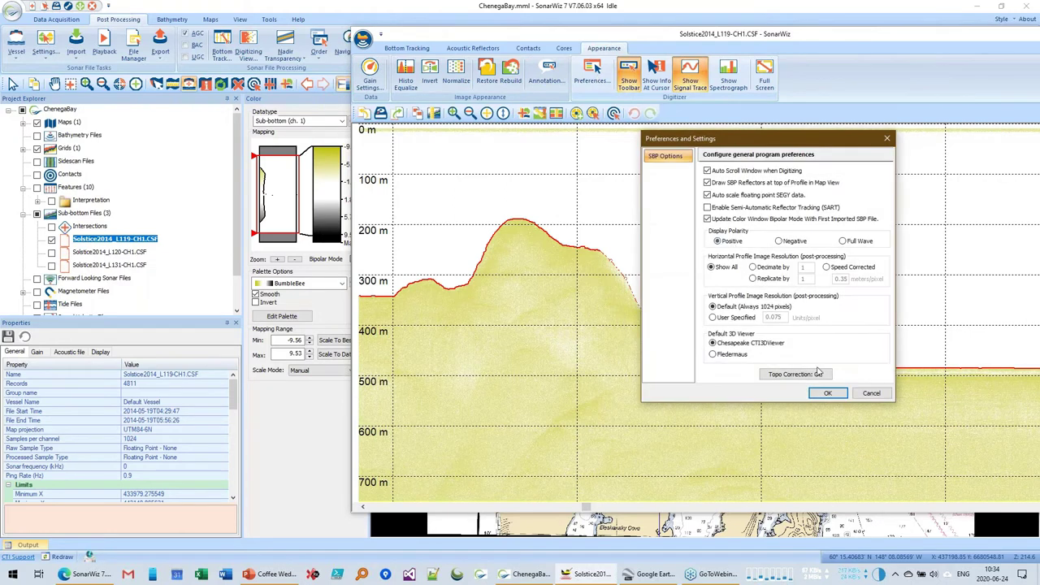
{"action": "left_click", "coordinate": [827, 392]}
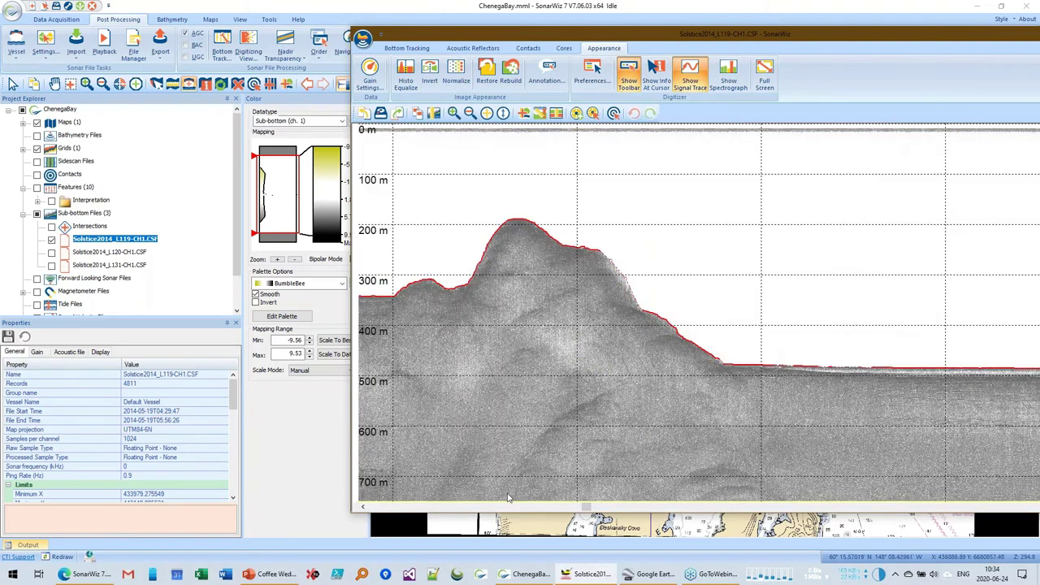
{"action": "left_click_drag", "start_coordinate": [601, 508], "coordinate": [936, 475]}
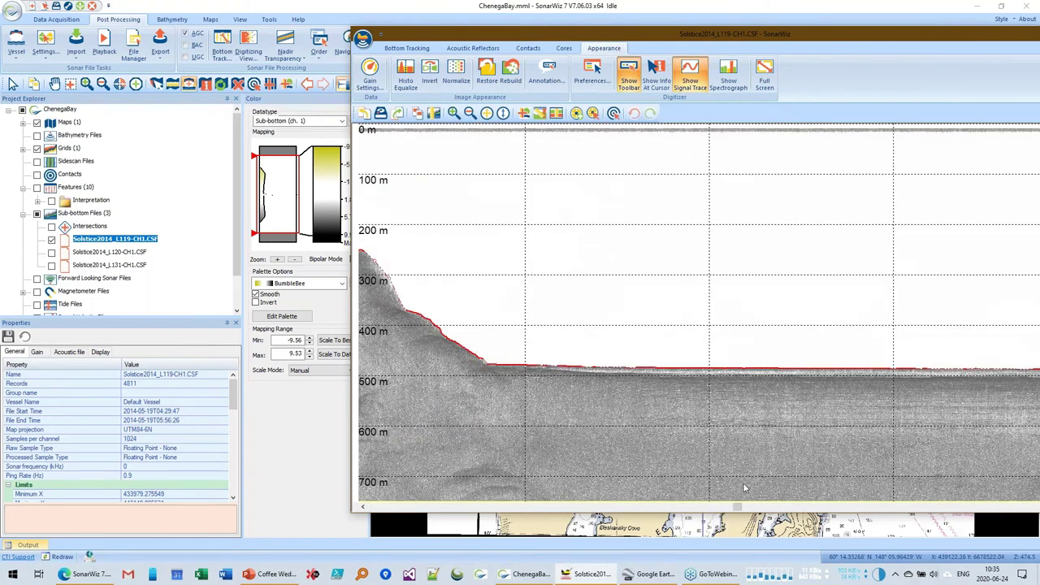
{"action": "left_click_drag", "start_coordinate": [737, 508], "coordinate": [731, 508]}
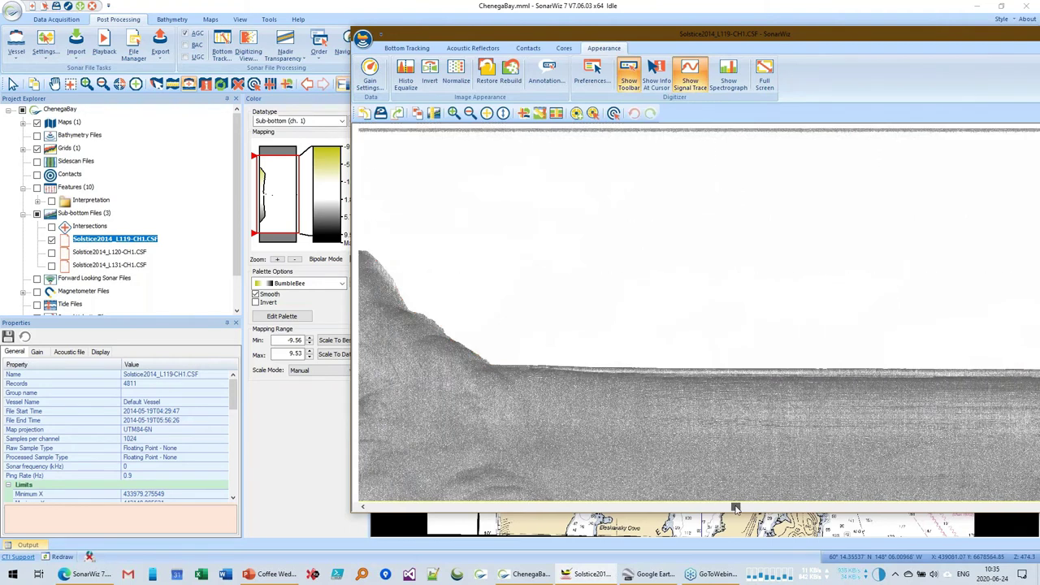
- Set the profile's display polarity to Full Wave in the SBP preferences and its color palette to BoomerWhite
{"action": "left_click_drag", "start_coordinate": [421, 41], "coordinate": [311, 35]}
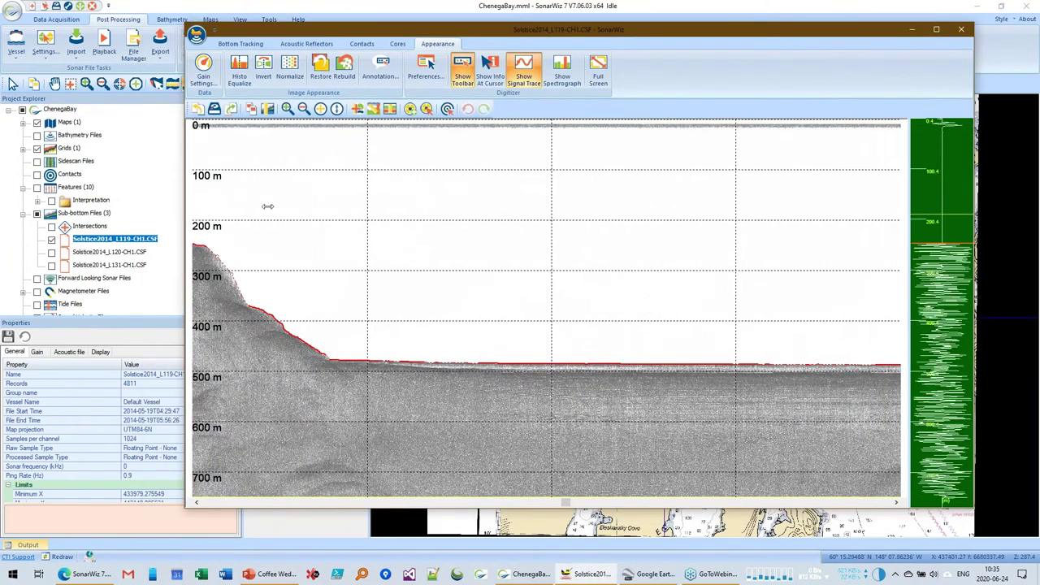
{"action": "left_click_drag", "start_coordinate": [269, 206], "coordinate": [387, 204]}
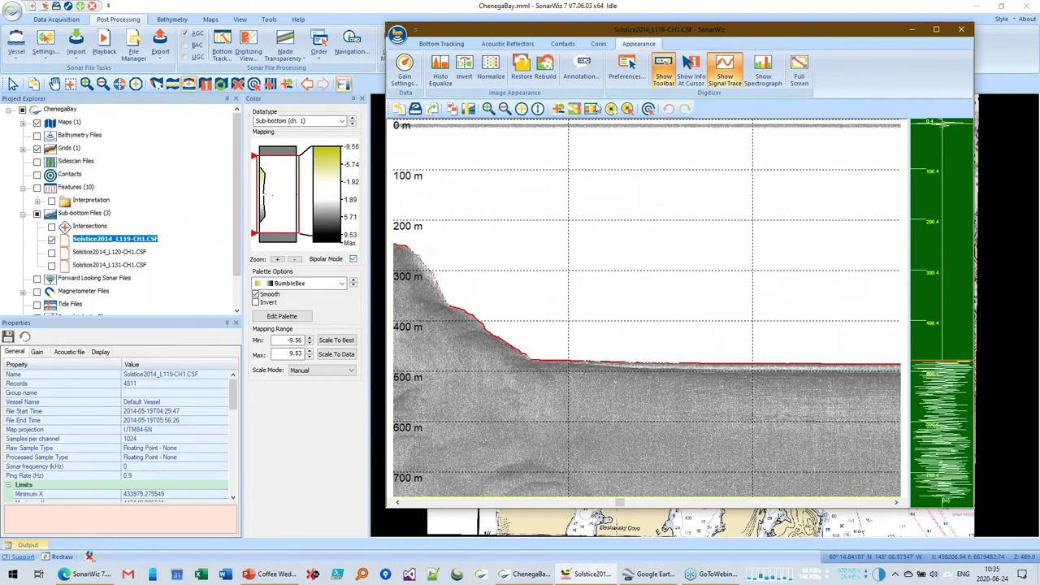
{"action": "left_click", "coordinate": [626, 72]}
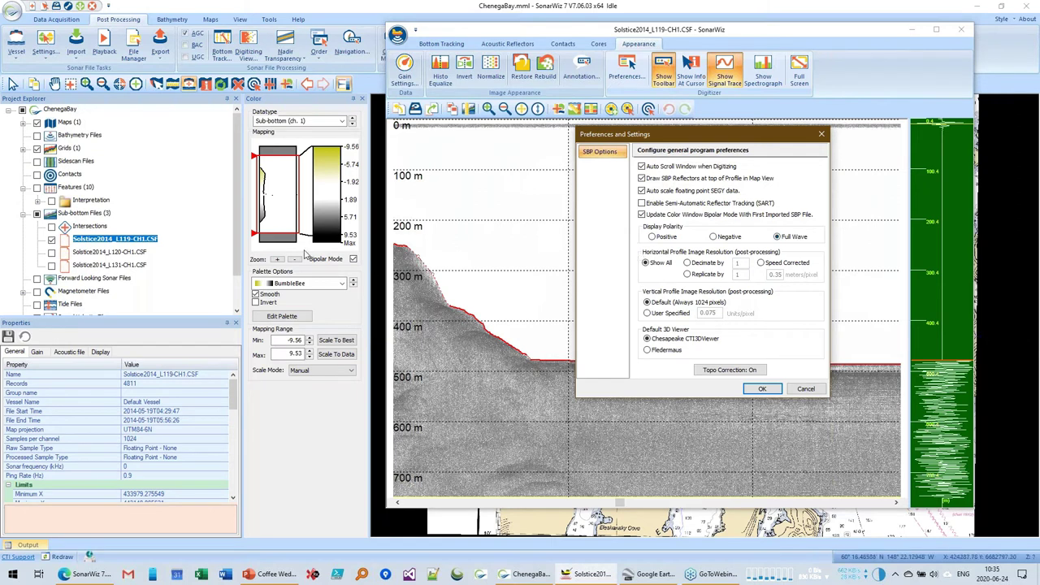
{"action": "left_click", "coordinate": [306, 284]}
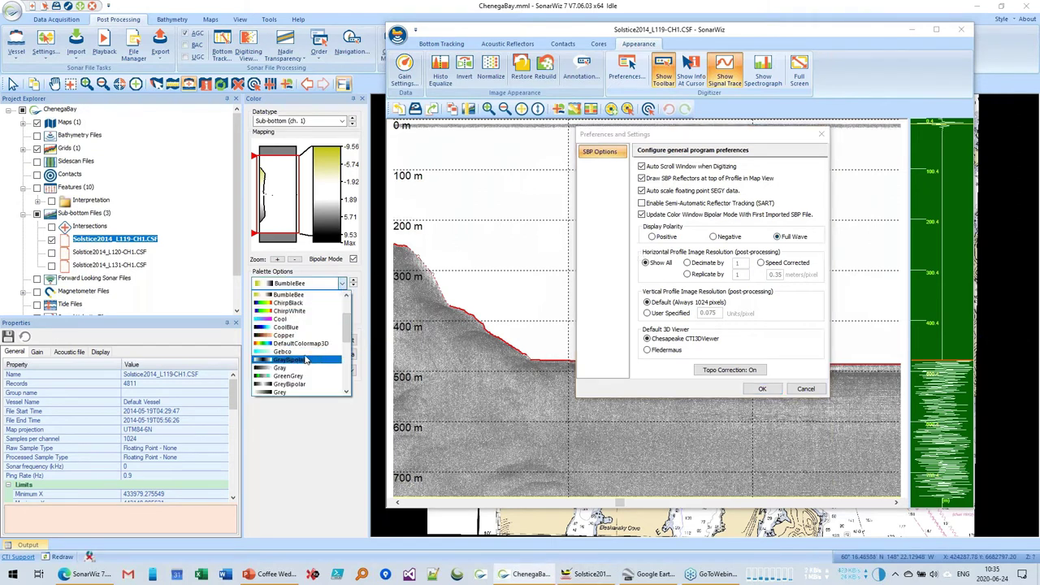
{"action": "scroll", "coordinate": [297, 356], "scroll_direction": "down", "scroll_amount": 3}
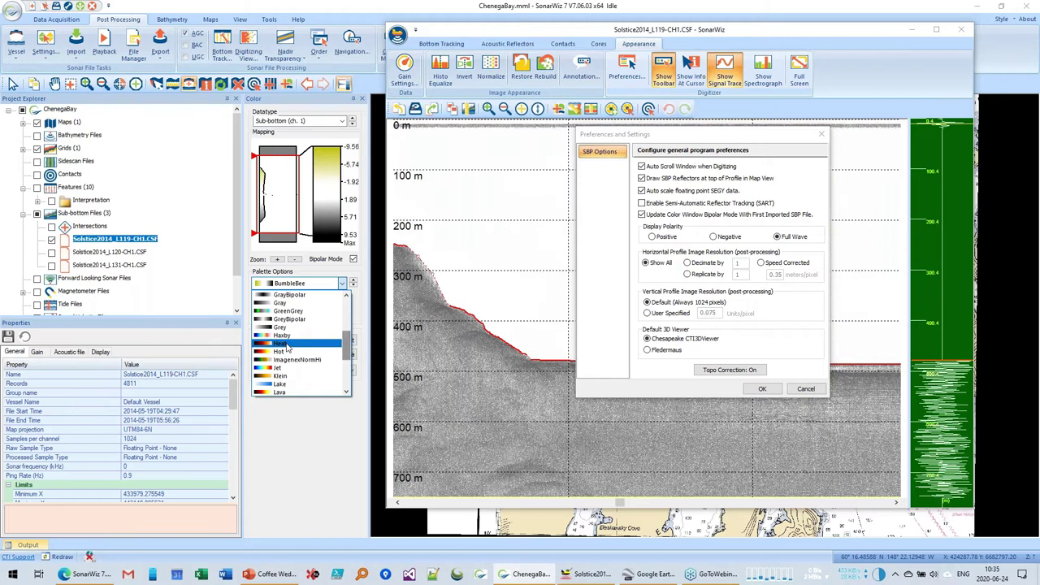
{"action": "left_click_drag", "start_coordinate": [349, 340], "coordinate": [350, 371]}
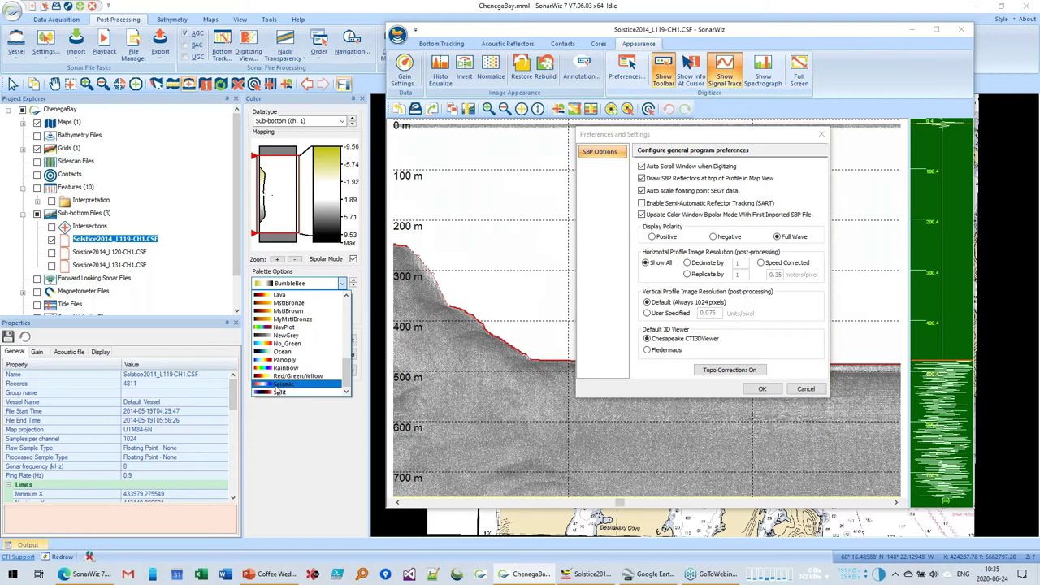
{"action": "left_click_drag", "start_coordinate": [348, 373], "coordinate": [343, 299]}
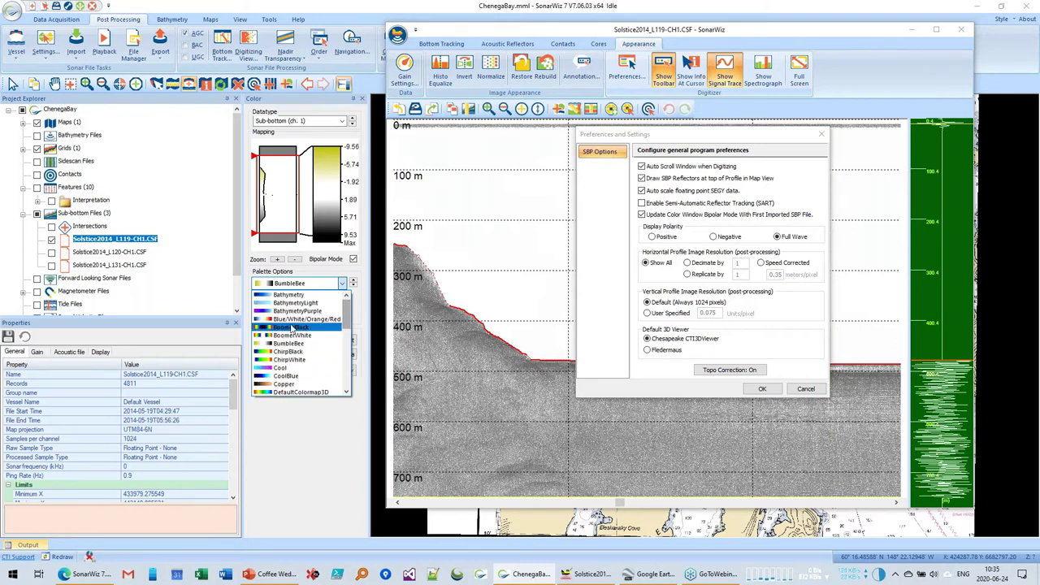
{"action": "left_click", "coordinate": [290, 337]}
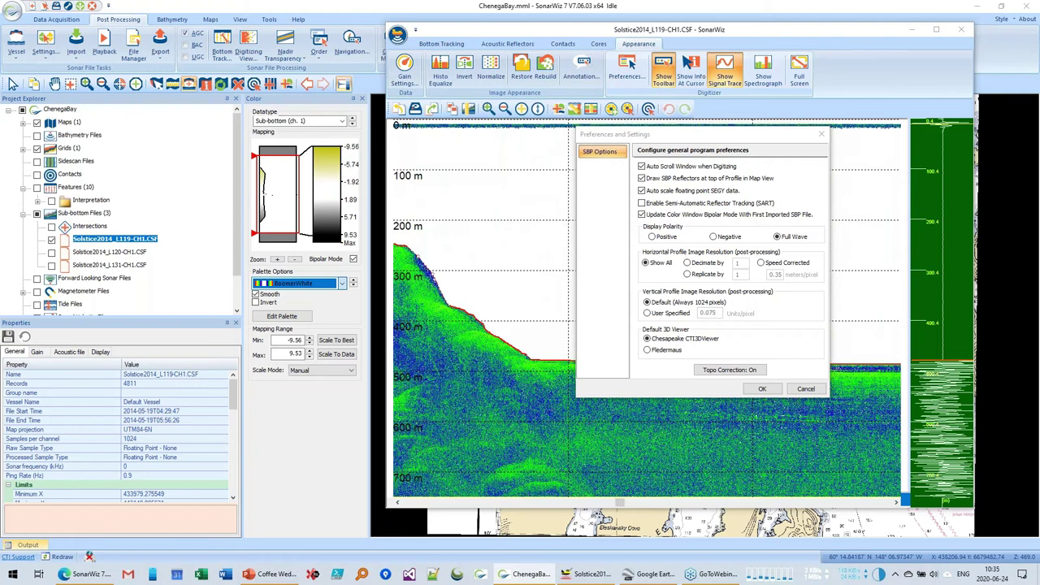
{"action": "left_click", "coordinate": [761, 389]}
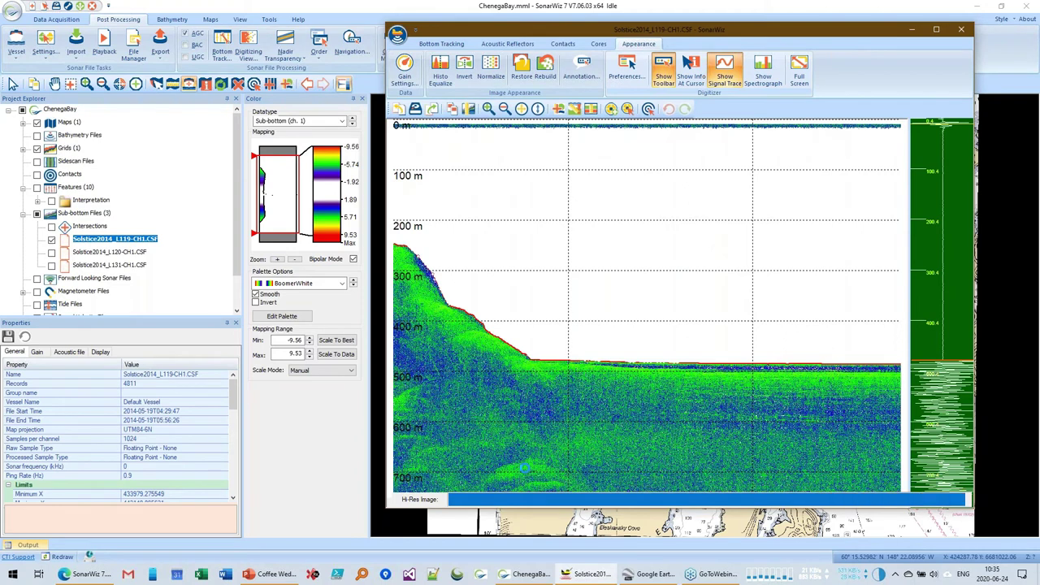
- Switch the profile's color palette back to BumbleBee
{"action": "left_click", "coordinate": [343, 282]}
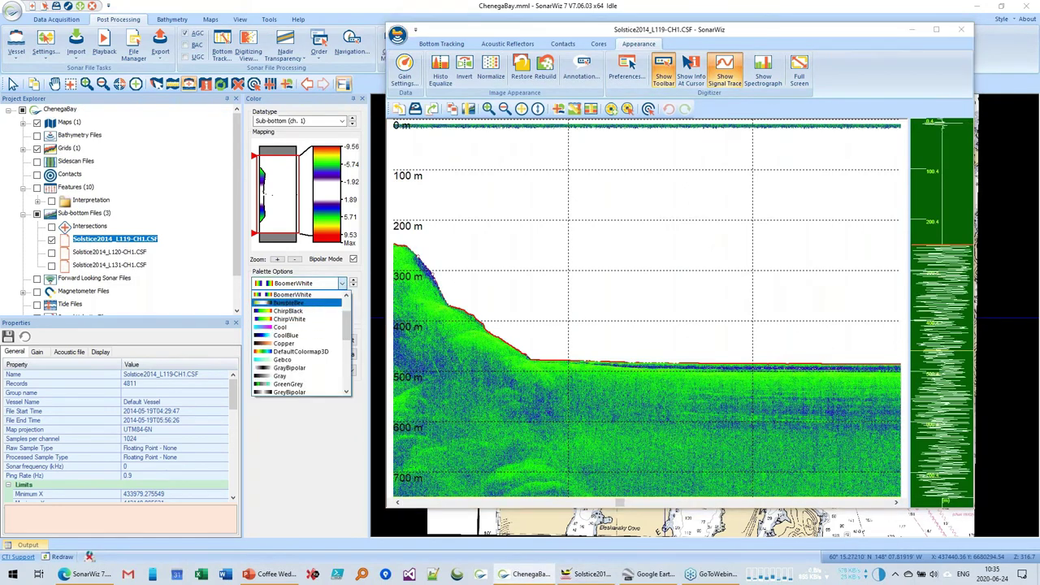
{"action": "left_click", "coordinate": [305, 307]}
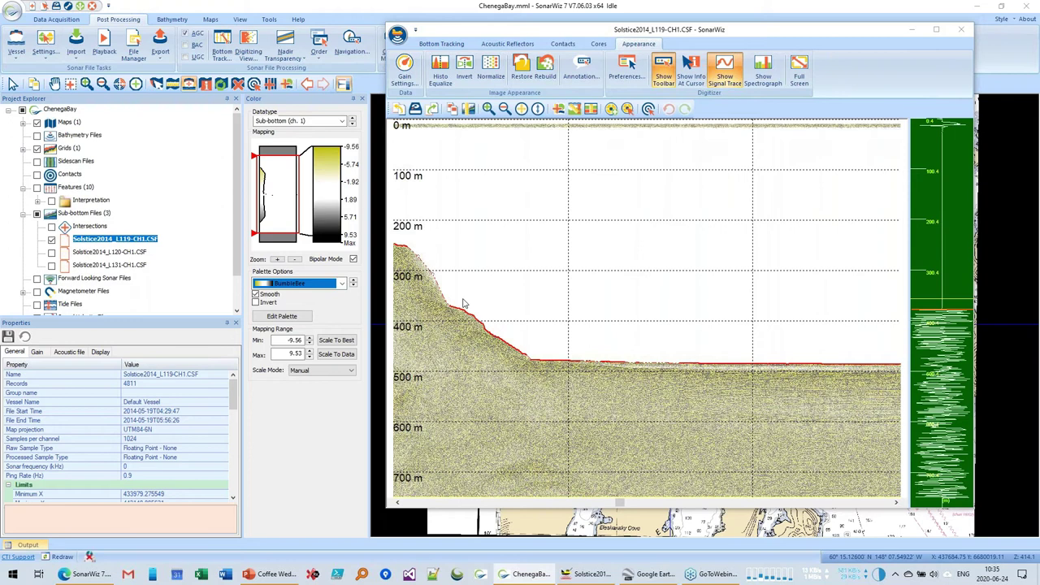
{"action": "key", "text": "alt+Tab"}
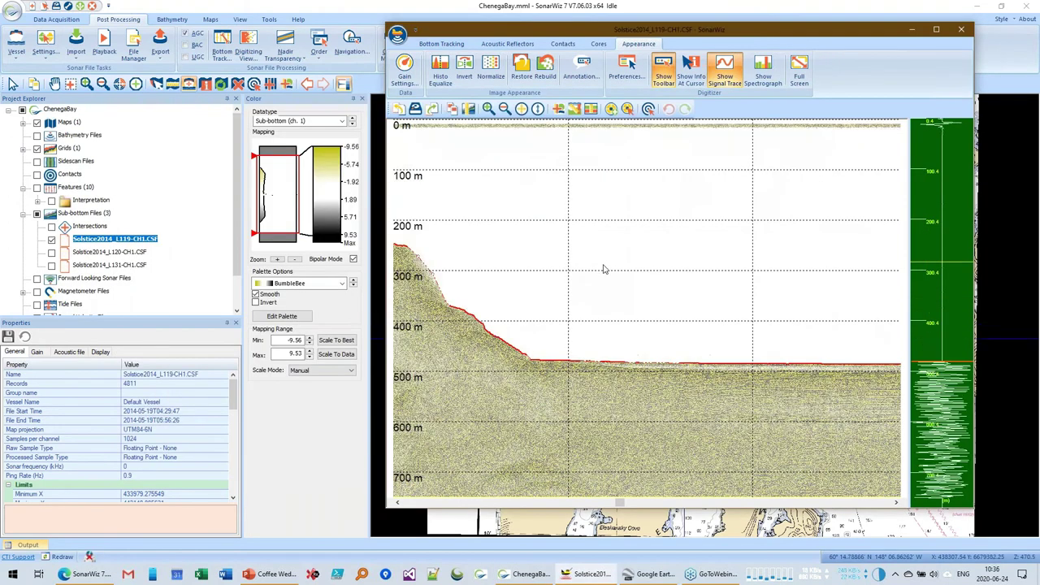
- Widen the profile window, disable AGC in line L119's gain settings, and reprocess the gain
{"action": "left_click_drag", "start_coordinate": [569, 29], "coordinate": [326, 31]}
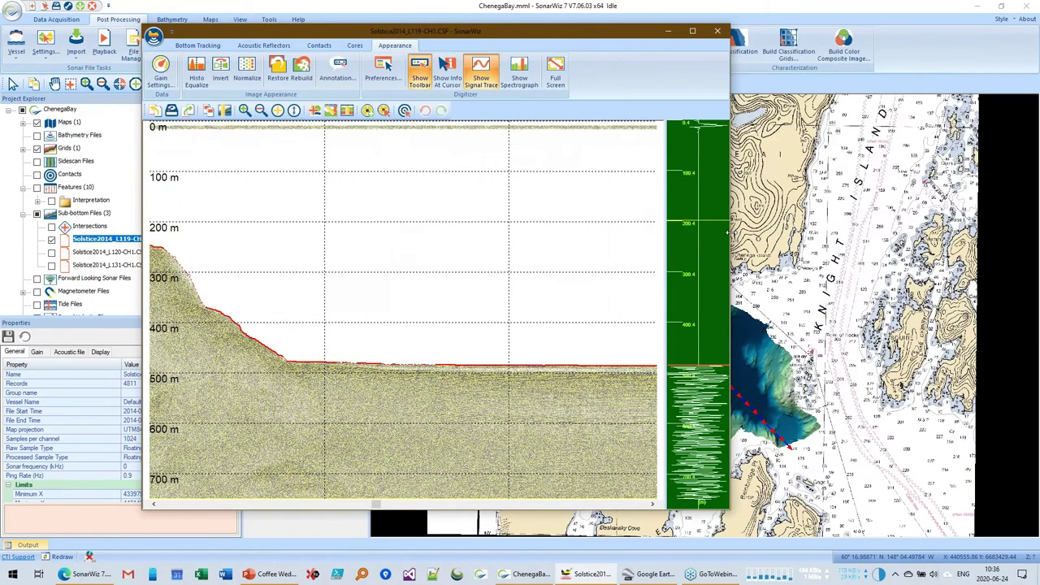
{"action": "left_click_drag", "start_coordinate": [730, 268], "coordinate": [882, 268]}
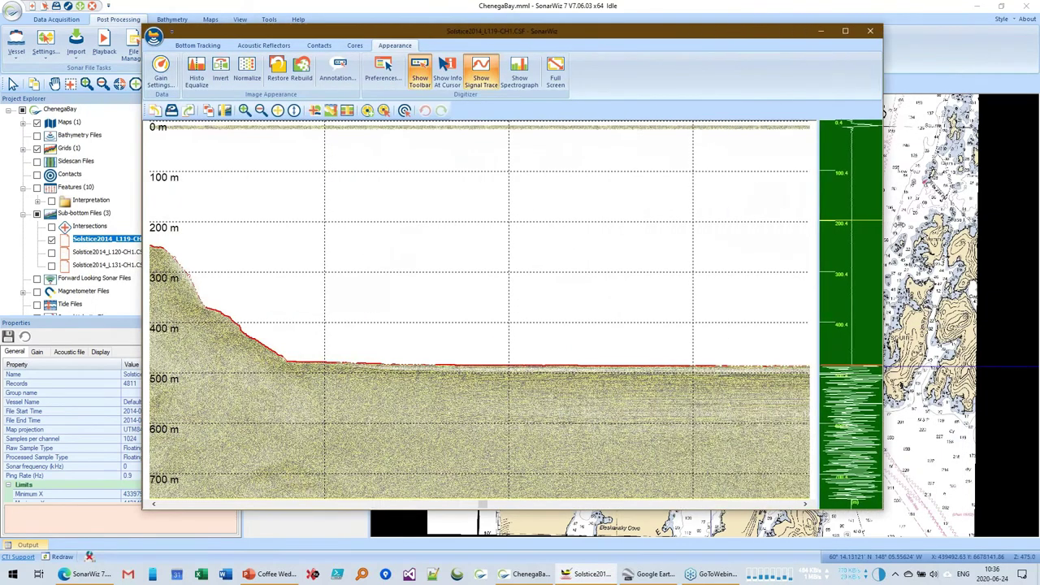
{"action": "double_click", "coordinate": [414, 155]}
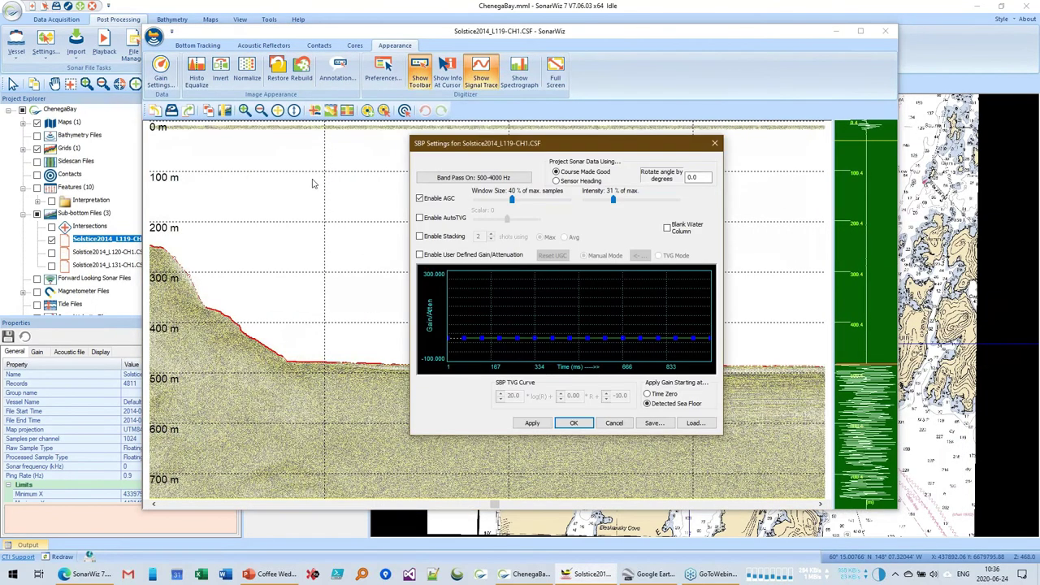
{"action": "left_click_drag", "start_coordinate": [512, 199], "coordinate": [493, 206]}
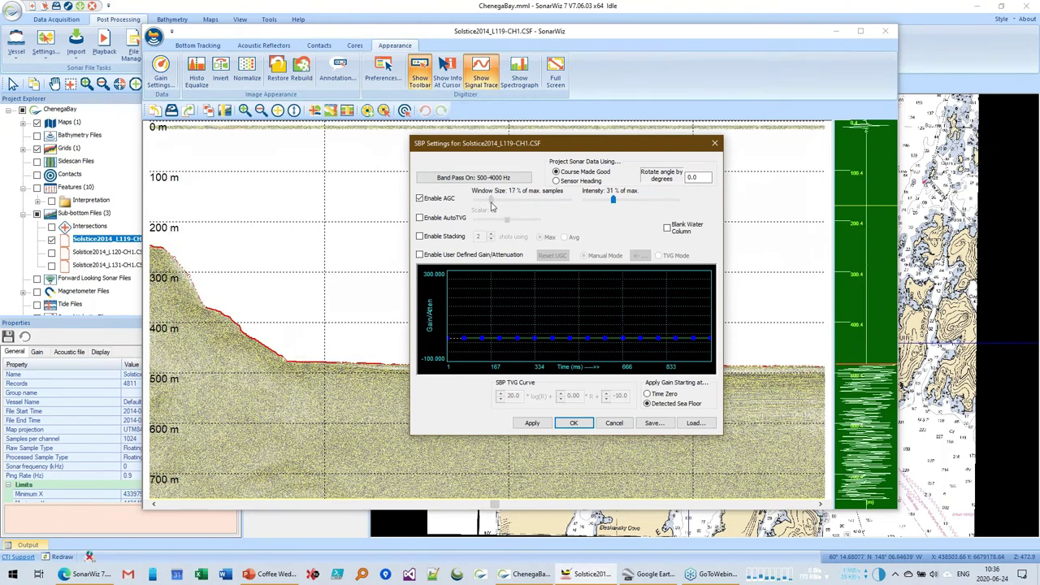
{"action": "left_click_drag", "start_coordinate": [491, 207], "coordinate": [492, 207]}
{"action": "left_click", "coordinate": [443, 202]}
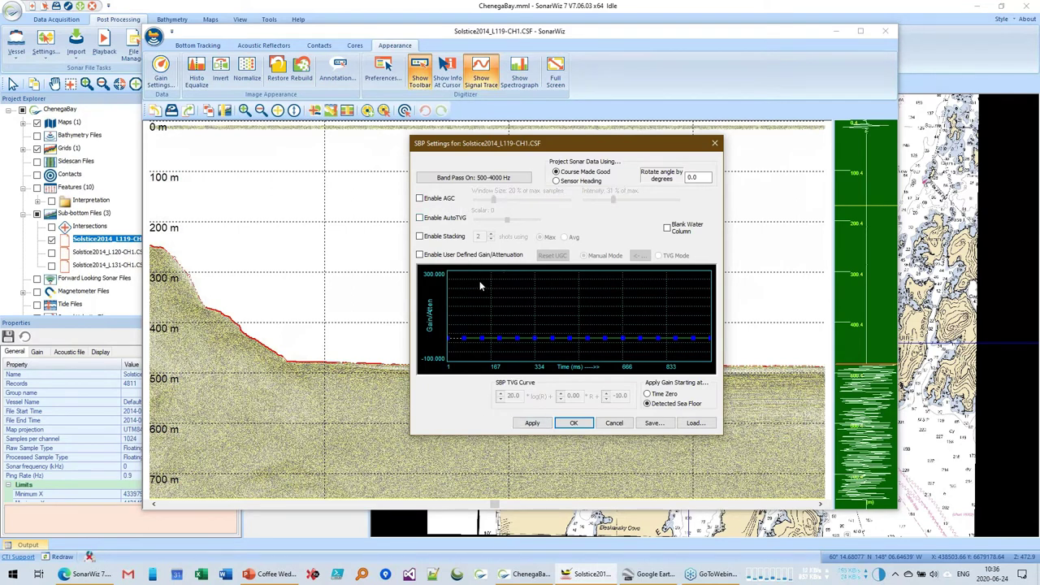
{"action": "left_click", "coordinate": [574, 424]}
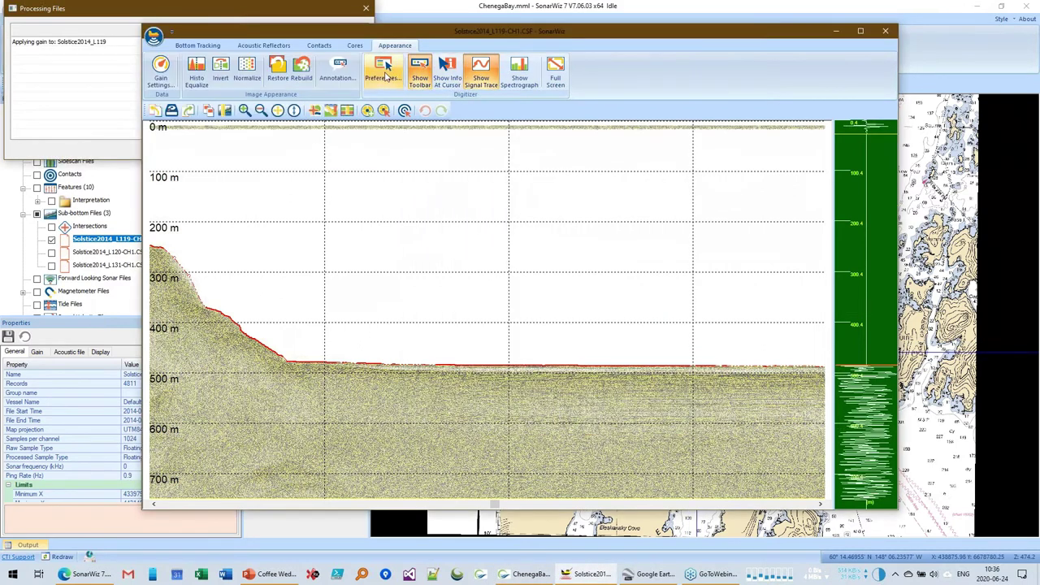
- Check the display polarity in the SBP preferences and narrow the color mapping range to -1.87 to 1.84
{"action": "left_click", "coordinate": [385, 75]}
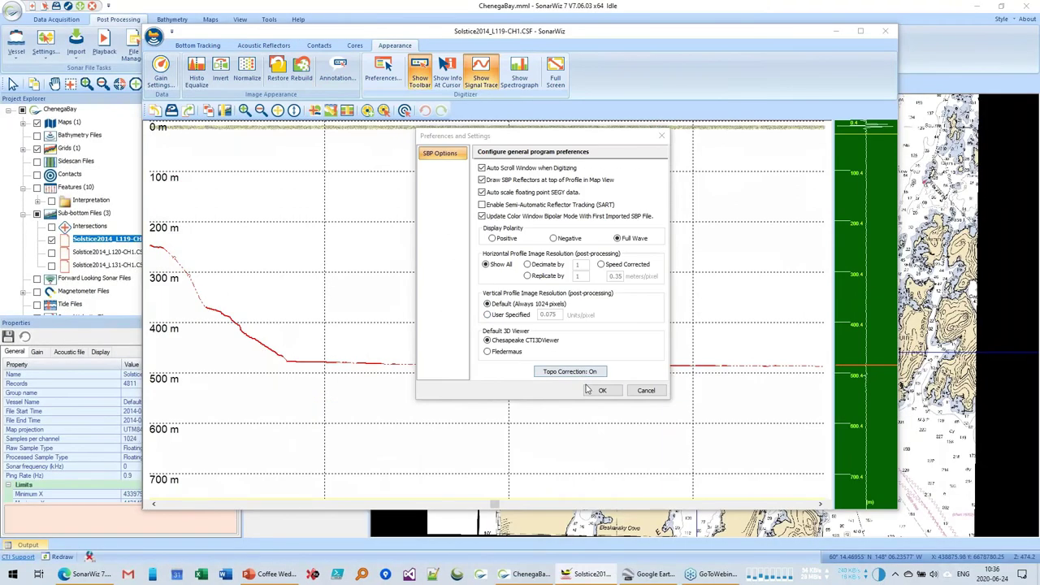
{"action": "left_click", "coordinate": [602, 391]}
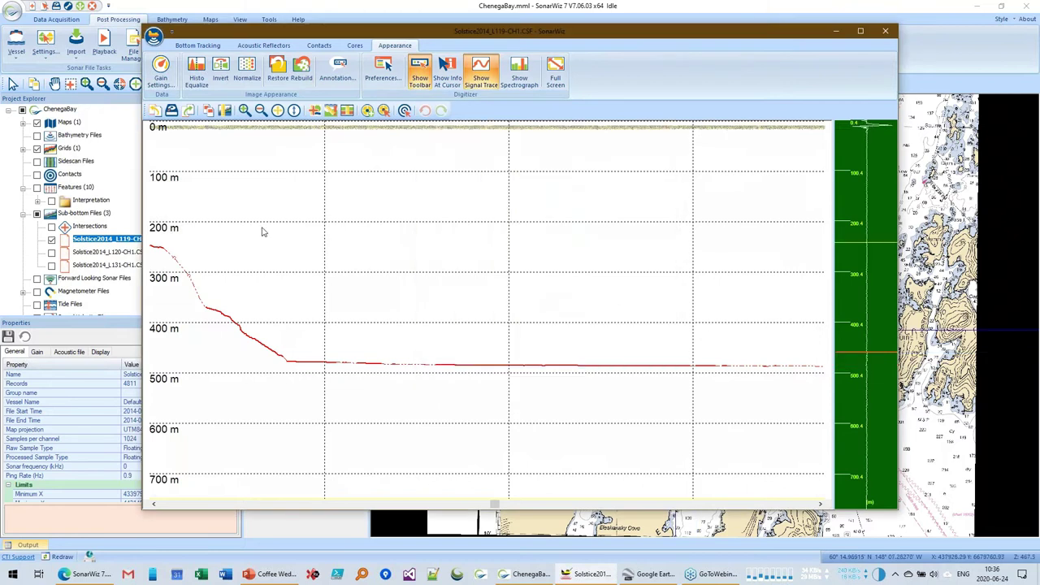
{"action": "left_click_drag", "start_coordinate": [271, 48], "coordinate": [500, 63]}
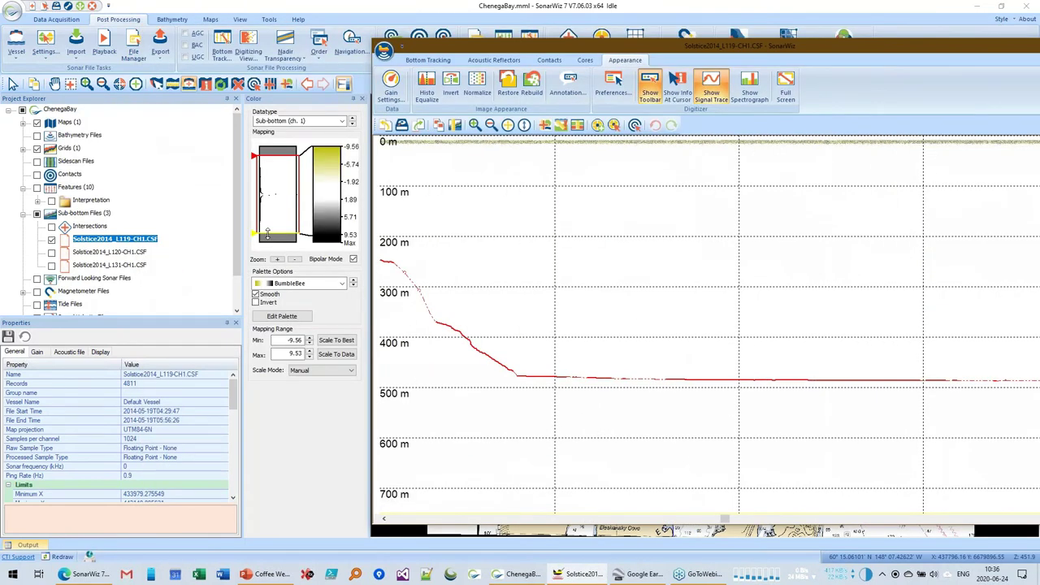
{"action": "left_click_drag", "start_coordinate": [266, 233], "coordinate": [258, 191]}
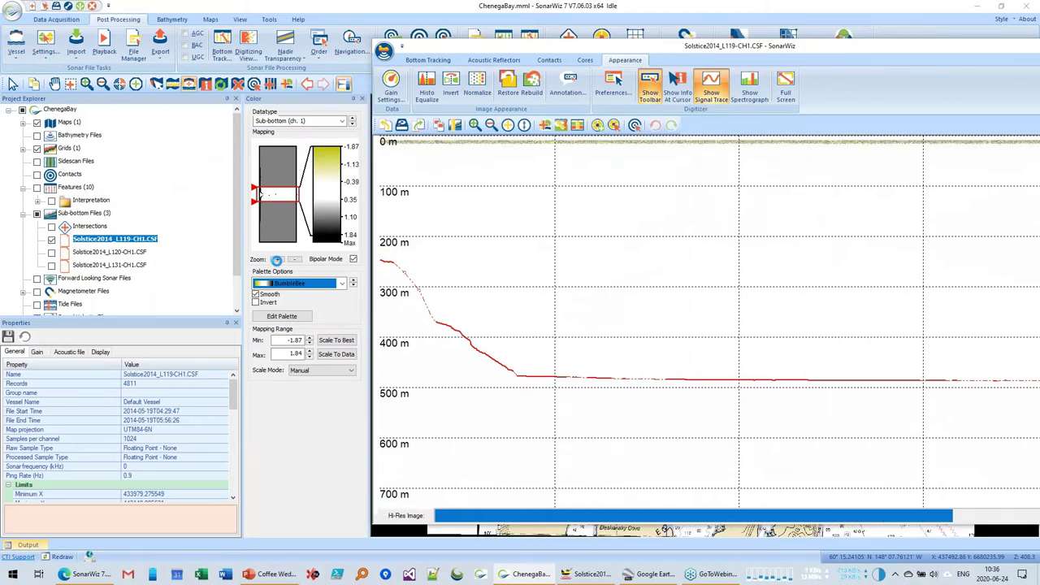
- Try the Auto - This Data scale mode for the color mapping, and return it to Manual
{"action": "left_click", "coordinate": [327, 370]}
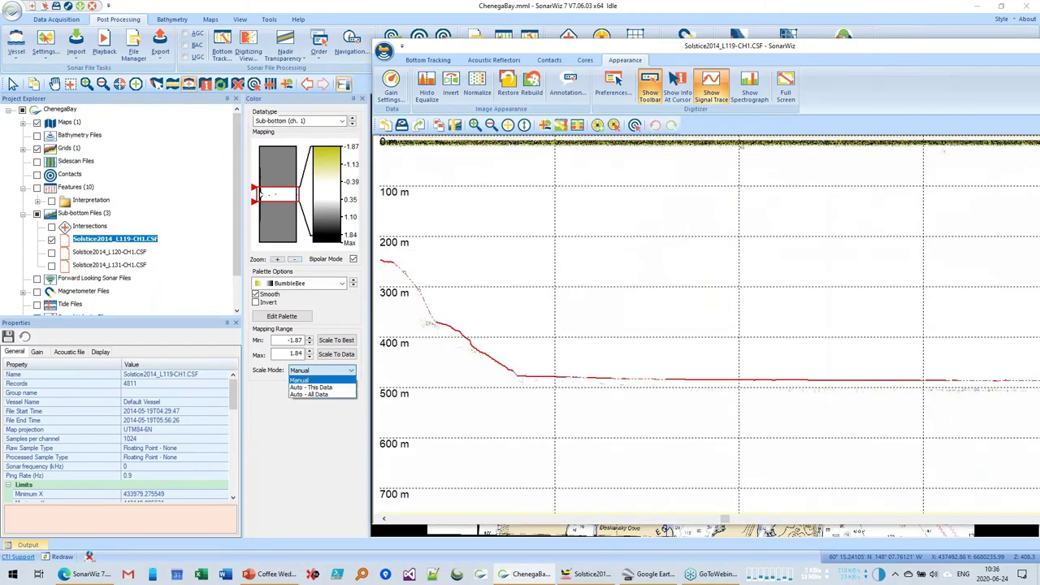
{"action": "left_click", "coordinate": [313, 386]}
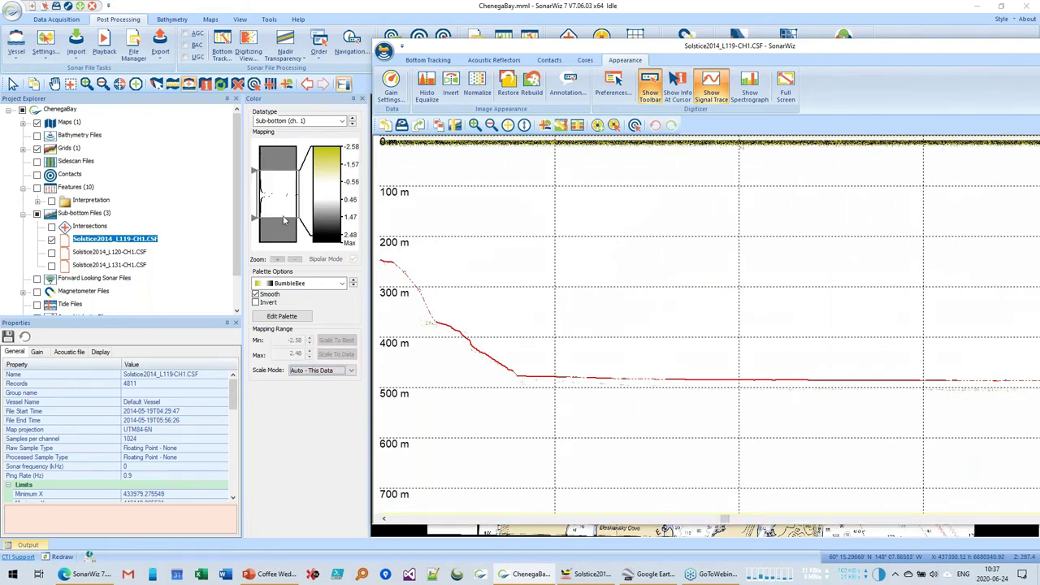
{"action": "left_click", "coordinate": [318, 370]}
{"action": "left_click", "coordinate": [309, 395]}
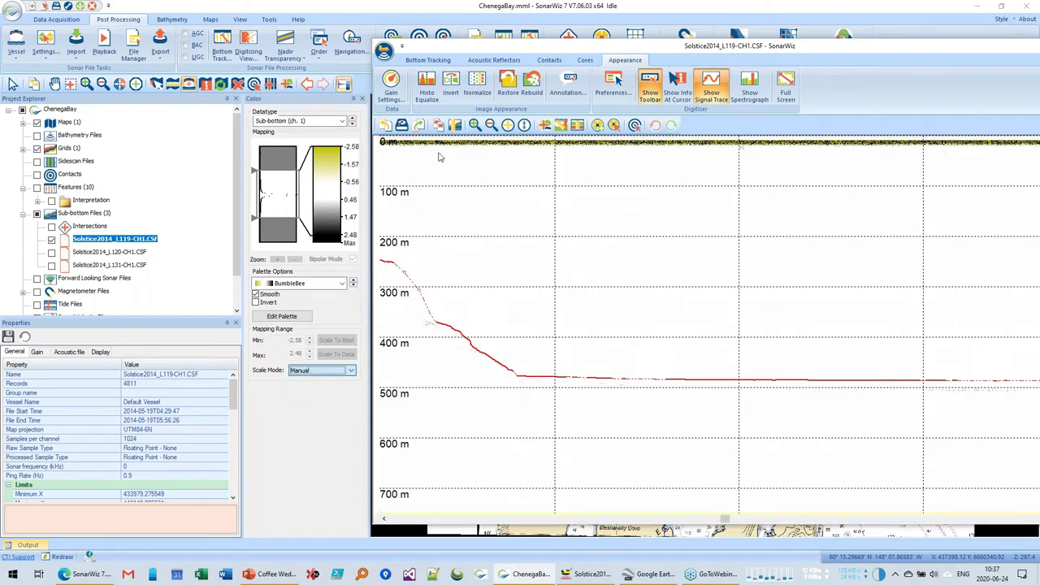
- Turn off Bipolar Mode and narrow the profile's color mapping range to -0.28 to 0.23
{"action": "left_click_drag", "start_coordinate": [277, 169], "coordinate": [281, 201]}
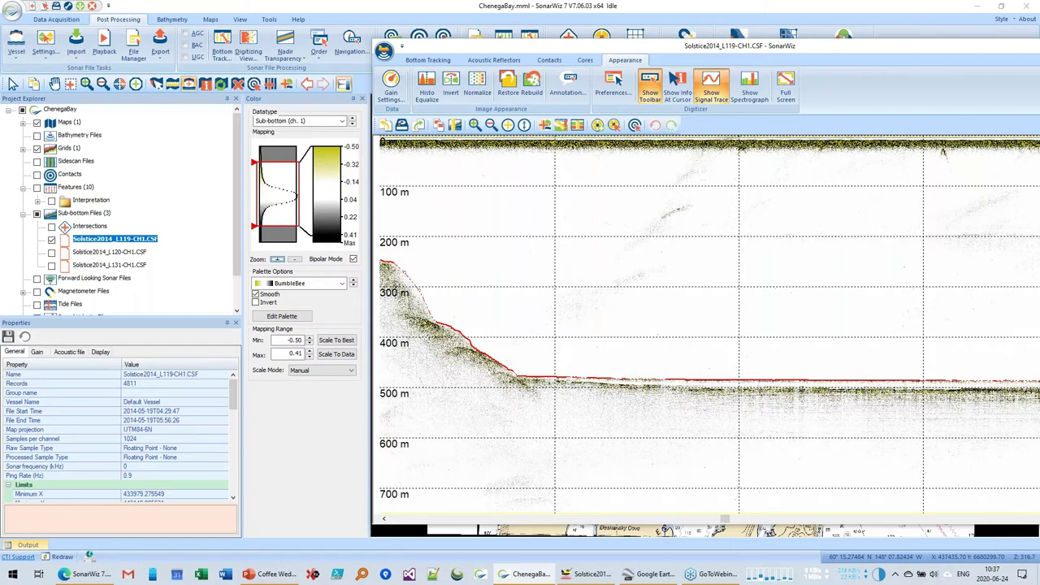
{"action": "left_click_drag", "start_coordinate": [279, 168], "coordinate": [279, 176]}
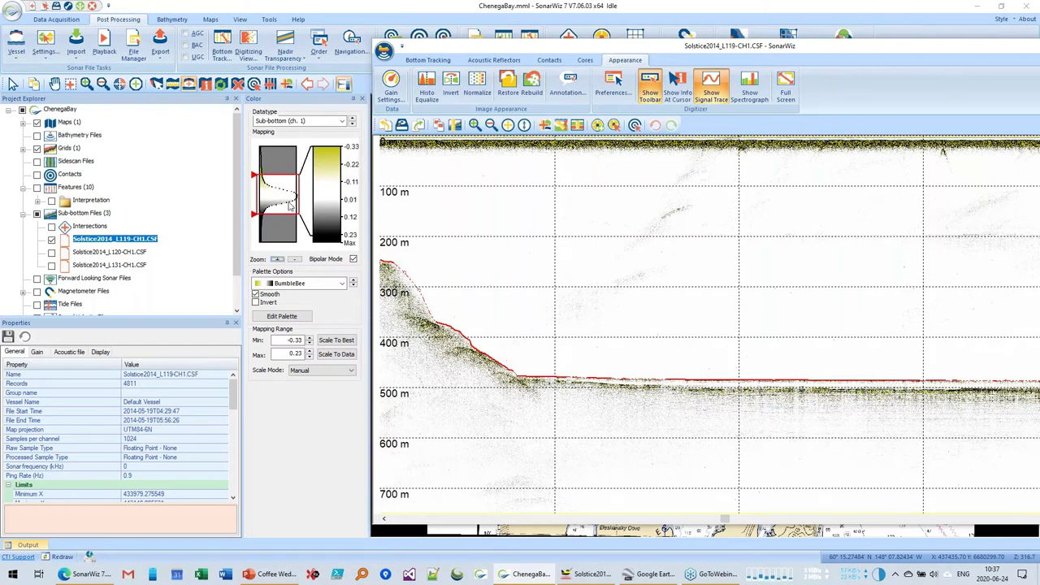
{"action": "left_click", "coordinate": [352, 260]}
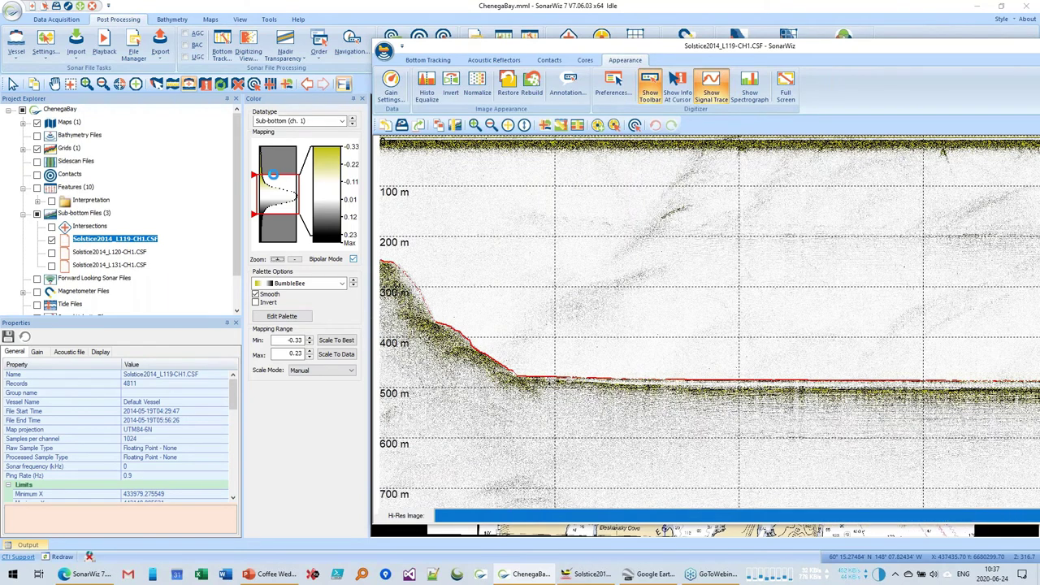
{"action": "left_click_drag", "start_coordinate": [273, 174], "coordinate": [271, 177]}
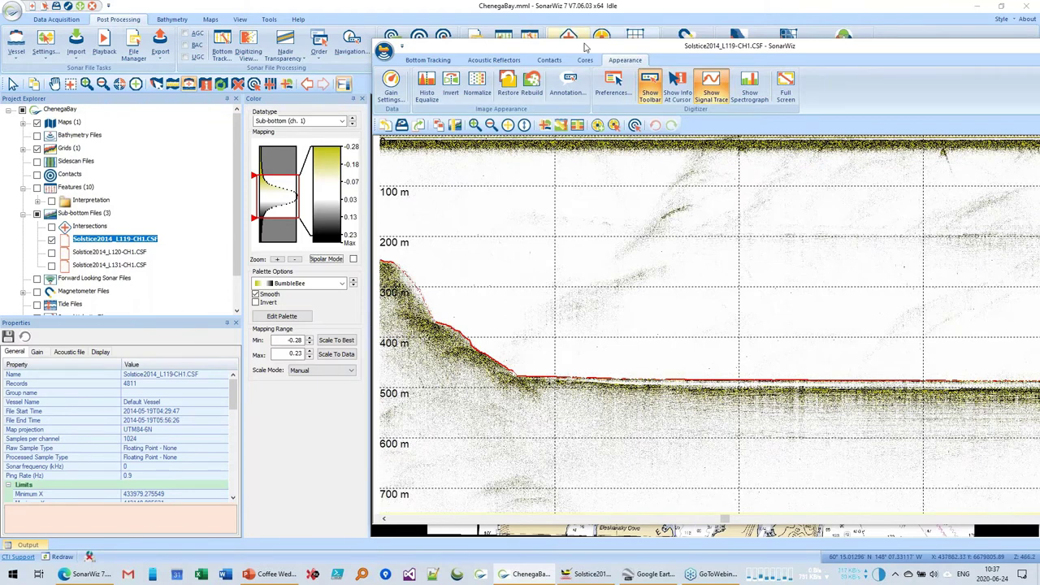
- Set the SBP profile resolution to Speed Corrected at 0.35 meters/pixel horizontally and User Specified at 0.075 units/pixel vertically
{"action": "left_click_drag", "start_coordinate": [583, 48], "coordinate": [383, 51]}
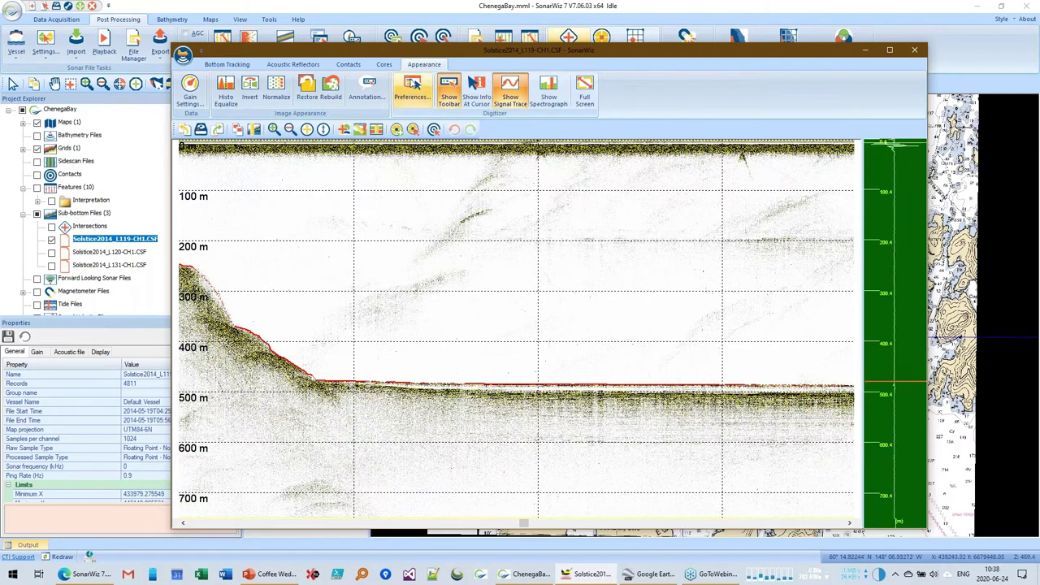
{"action": "left_click", "coordinate": [412, 86]}
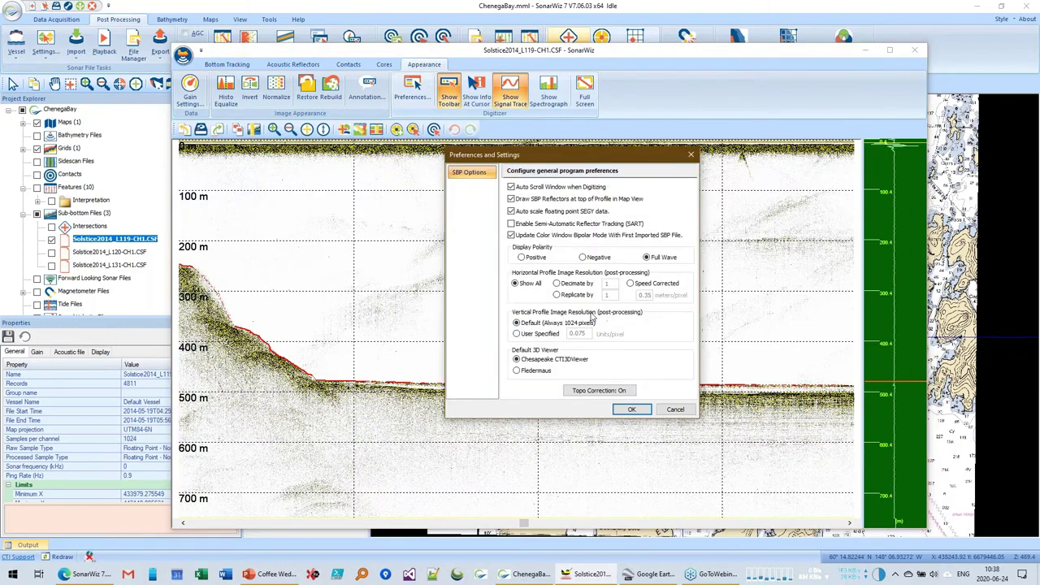
{"action": "left_click", "coordinate": [517, 335]}
{"action": "left_click", "coordinate": [586, 334]}
{"action": "left_click", "coordinate": [629, 284]}
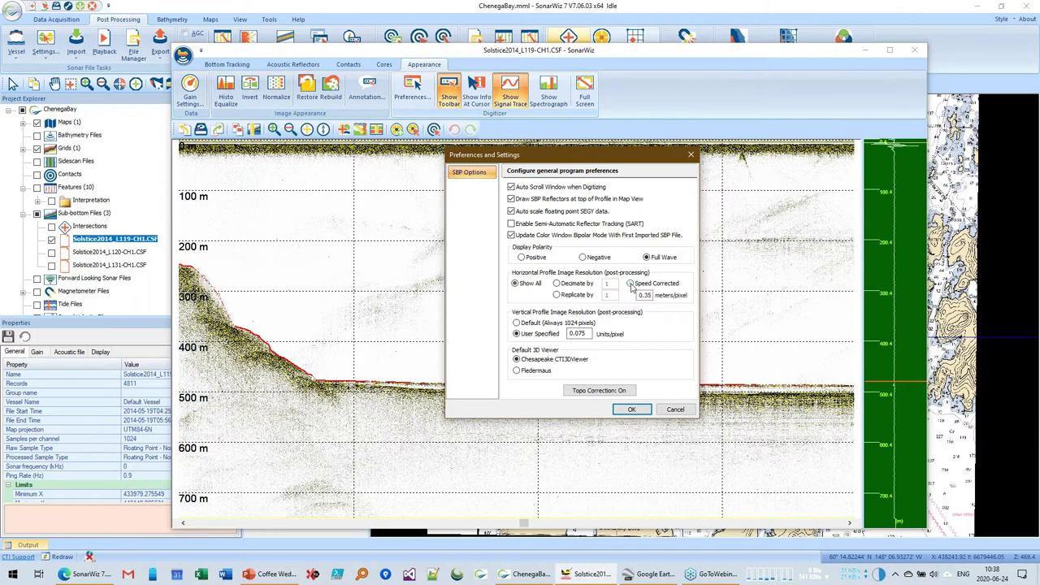
{"action": "left_click", "coordinate": [632, 409]}
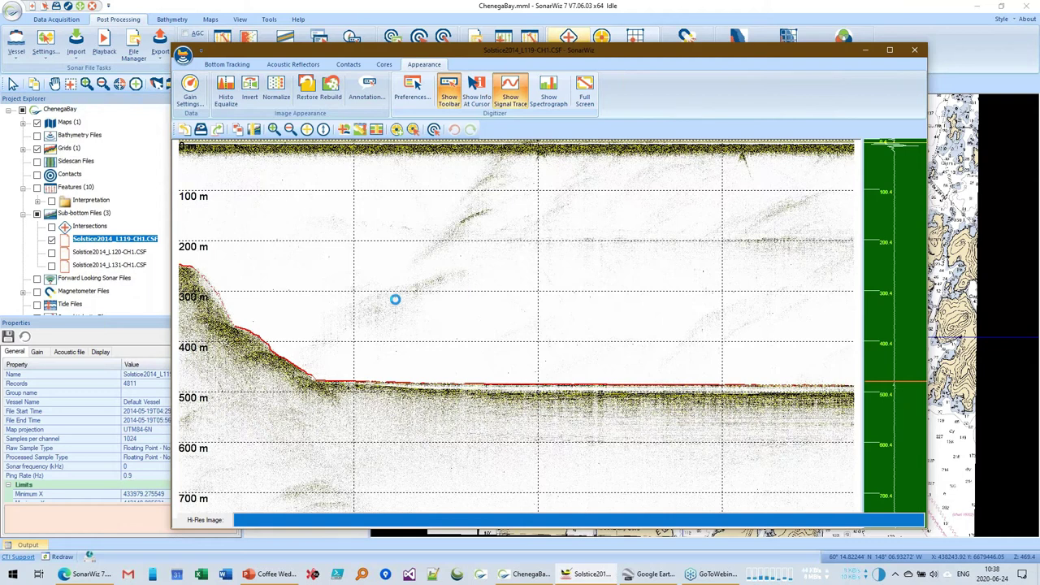
- Examine the regenerated L119 profile at full depth and along its length
{"action": "left_click", "coordinate": [323, 131]}
{"action": "scroll", "coordinate": [379, 266], "scroll_direction": "up", "scroll_amount": 2}
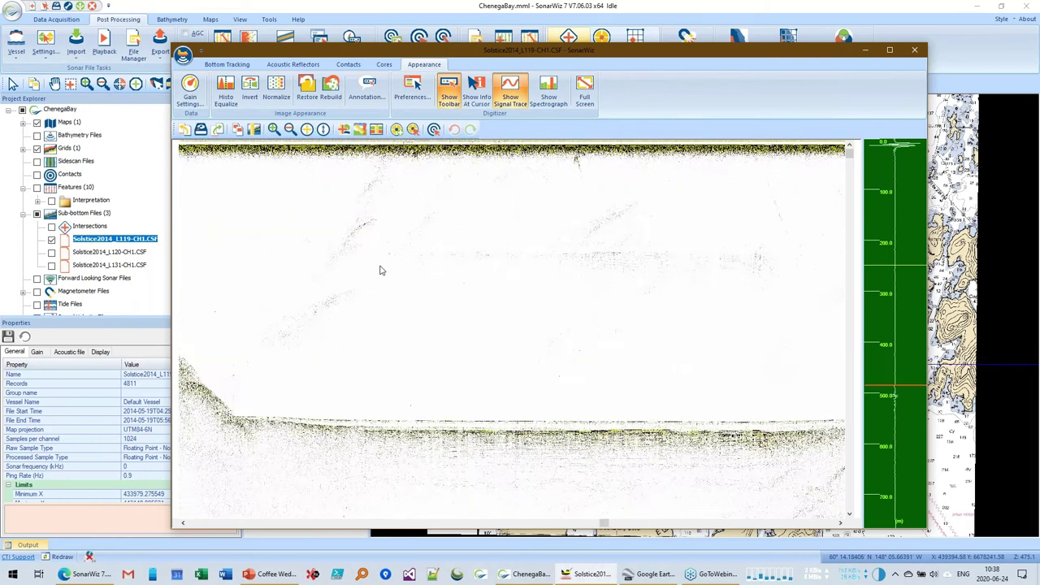
{"action": "scroll", "coordinate": [379, 266], "scroll_direction": "down", "scroll_amount": 2}
{"action": "scroll", "coordinate": [383, 263], "scroll_direction": "down", "scroll_amount": 1}
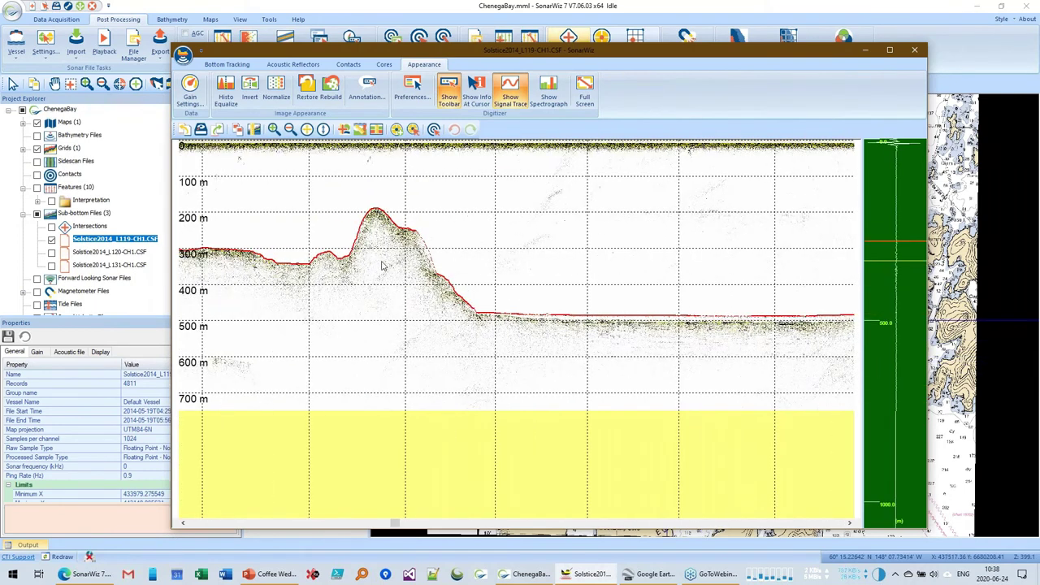
{"action": "left_click", "coordinate": [222, 521]}
{"action": "left_click_drag", "start_coordinate": [222, 521], "coordinate": [345, 522]}
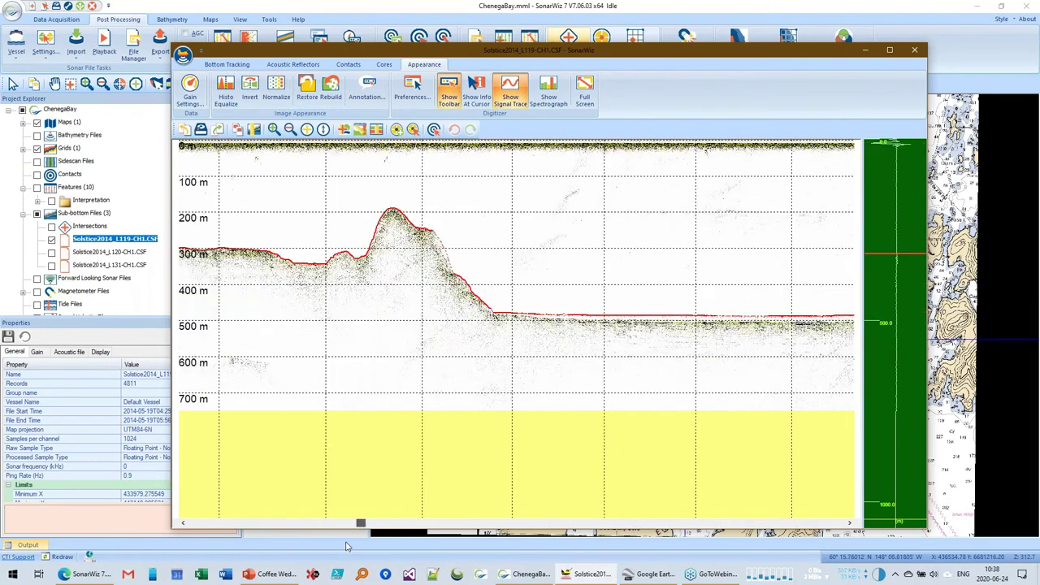
- Blank the water column in line L119's gain settings, and check the SBP preferences without changing them
{"action": "left_click_drag", "start_coordinate": [483, 69], "coordinate": [423, 234]}
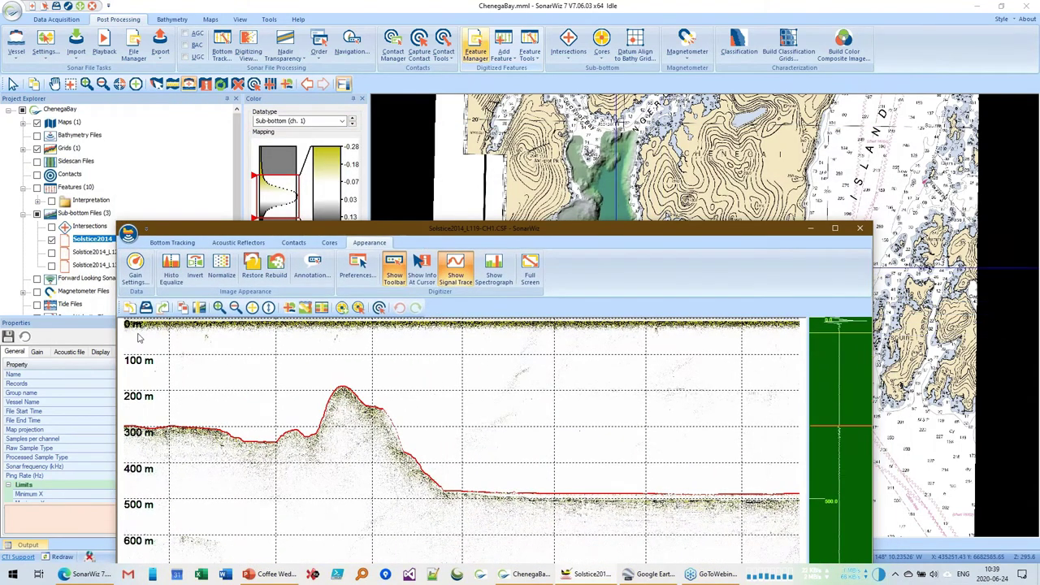
{"action": "left_click_drag", "start_coordinate": [436, 231], "coordinate": [476, 153]}
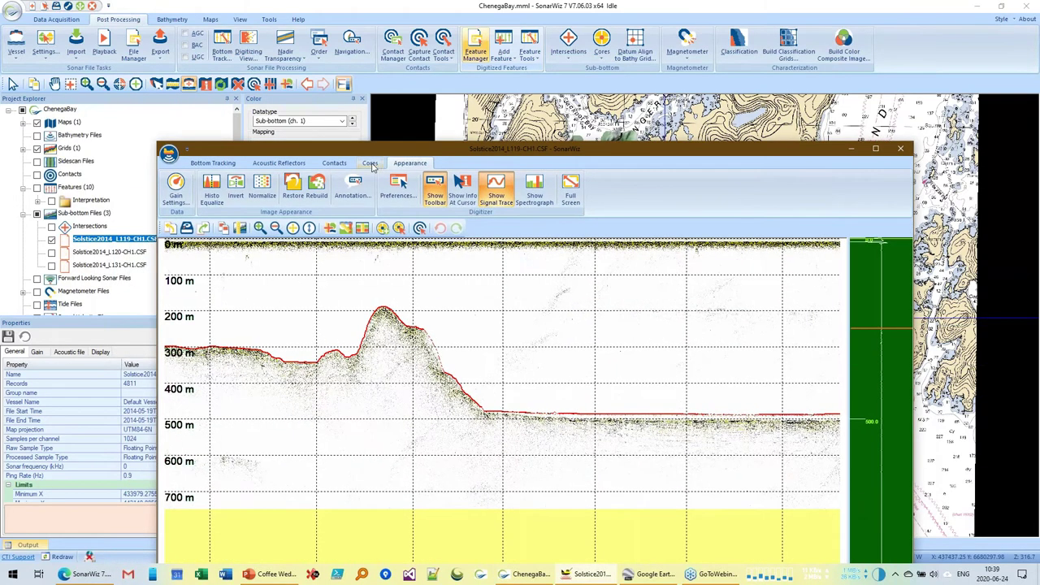
{"action": "left_click", "coordinate": [171, 188]}
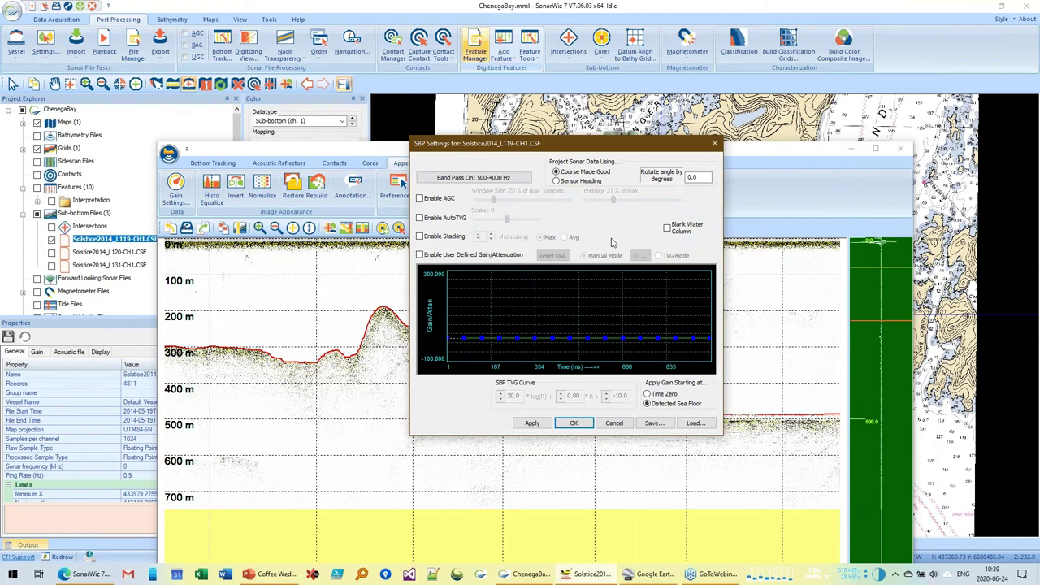
{"action": "left_click", "coordinate": [575, 424]}
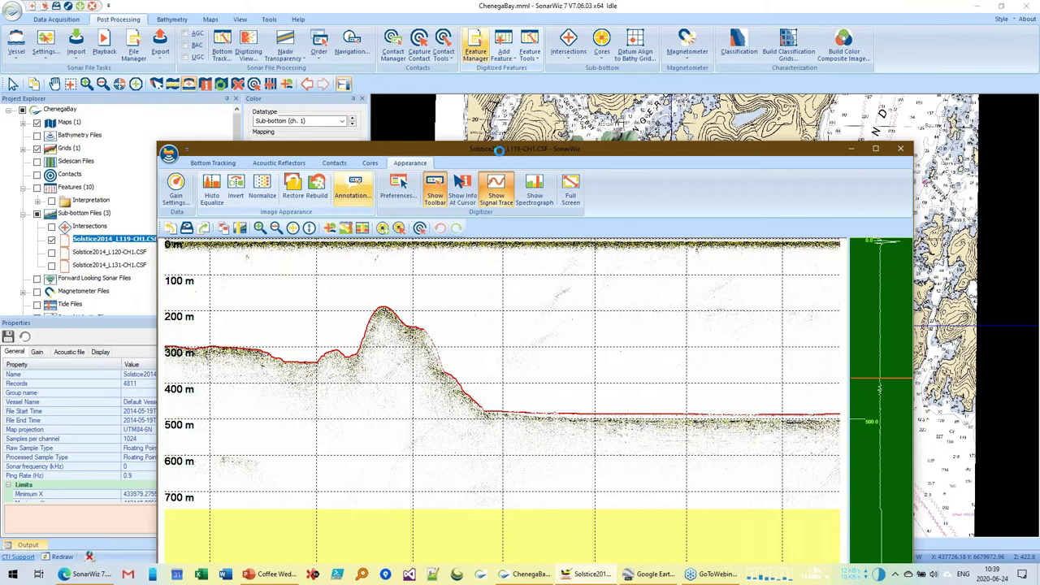
{"action": "mouse_move", "coordinate": [499, 151]}
{"action": "left_mouse_down"}
{"action": "mouse_move", "coordinate": [434, 155]}
{"action": "mouse_move", "coordinate": [135, 110]}
{"action": "left_mouse_up"}
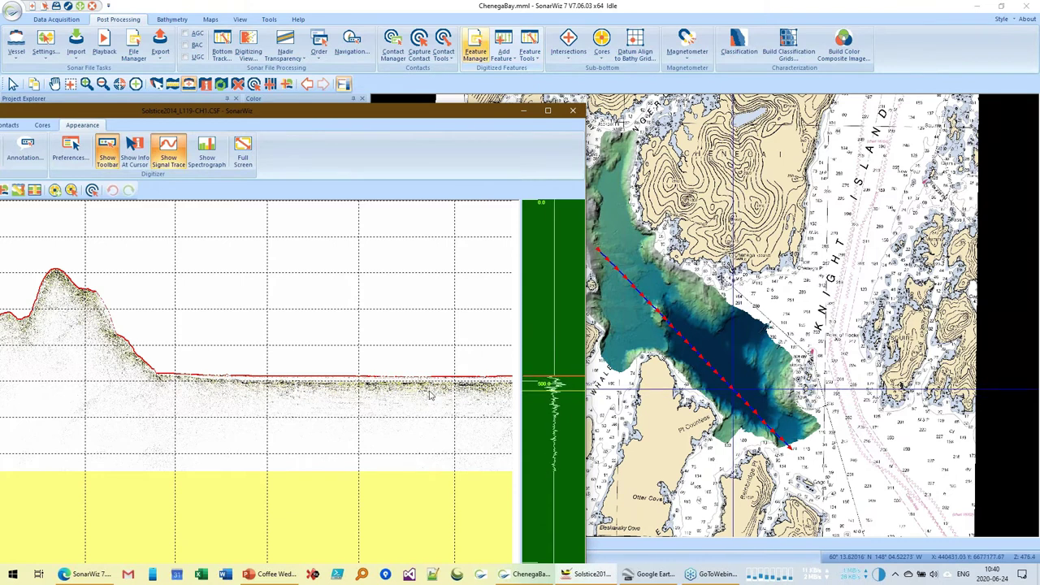
{"action": "left_click_drag", "start_coordinate": [318, 116], "coordinate": [503, 90]}
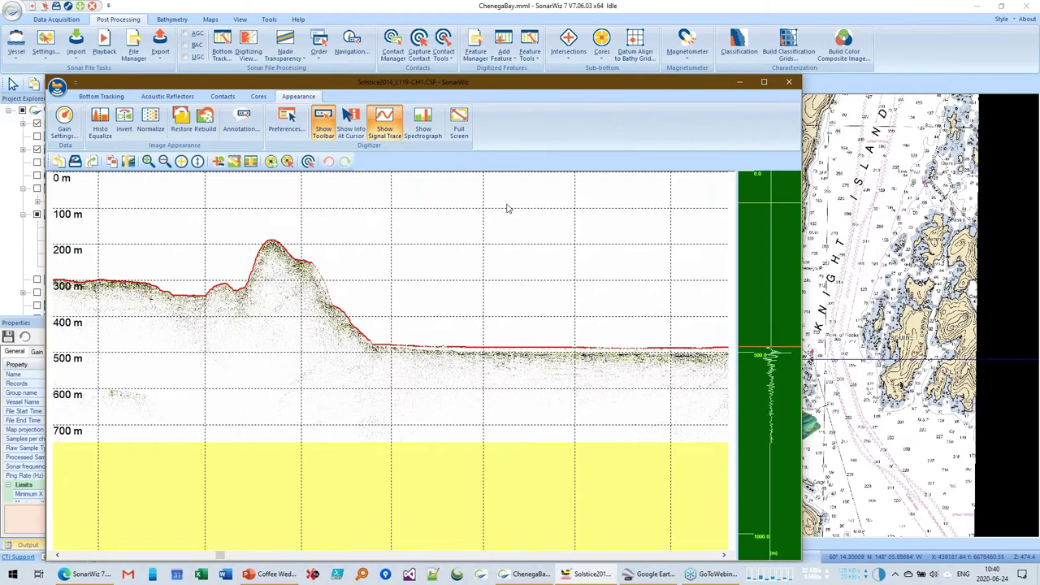
{"action": "left_click", "coordinate": [303, 123]}
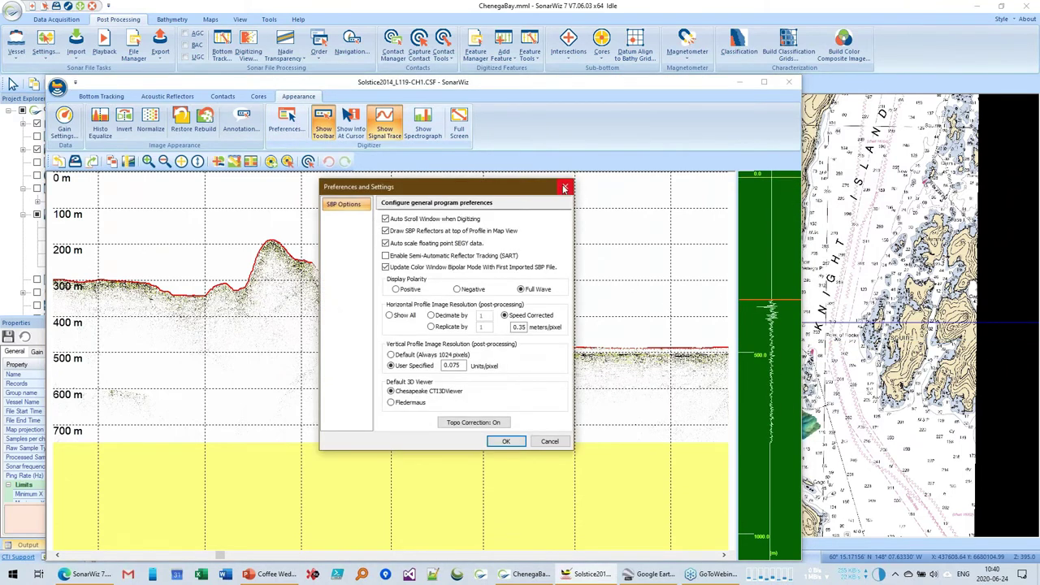
{"action": "left_click", "coordinate": [565, 189]}
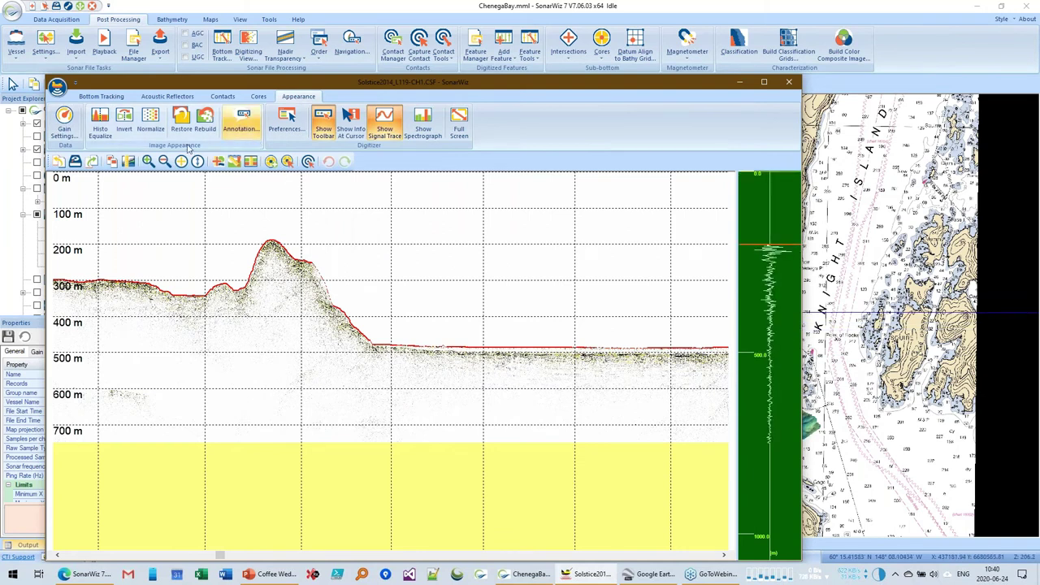
- Overlay the blend_20m-interpolated_DEP grid on the L119 profile as a blue 4 px line
{"action": "left_click", "coordinate": [247, 124]}
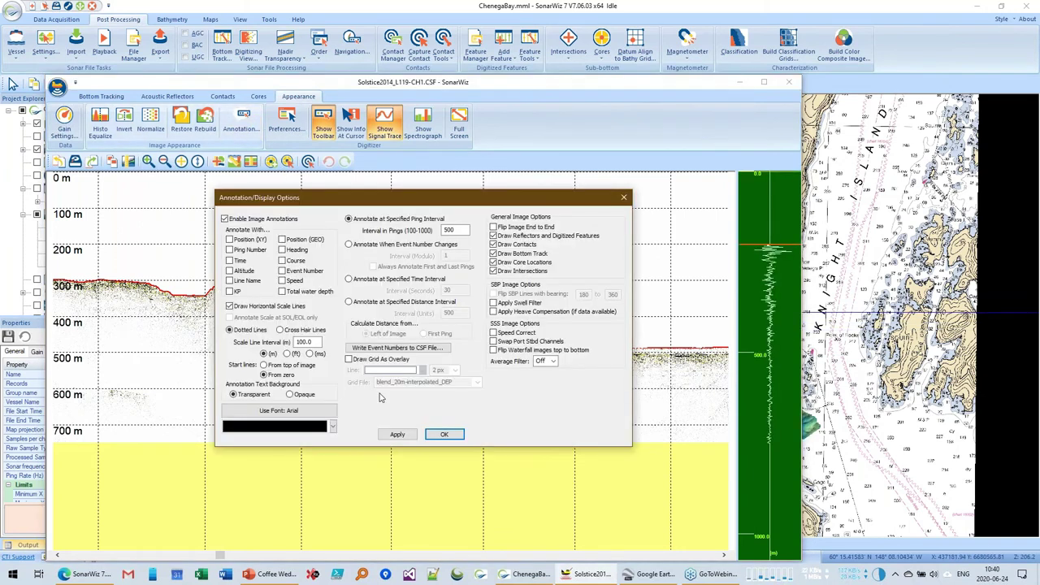
{"action": "left_click", "coordinate": [348, 359]}
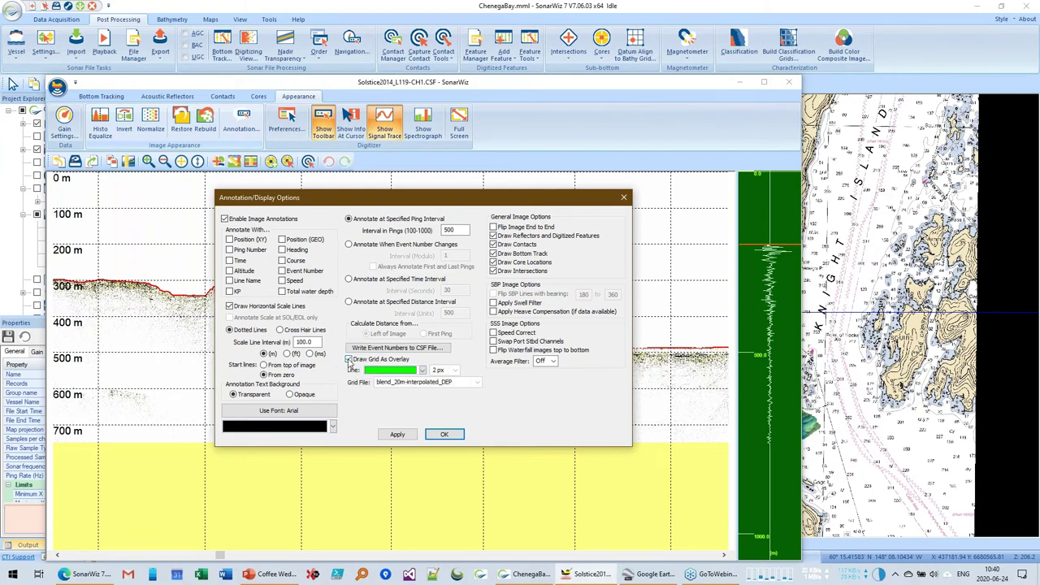
{"action": "left_click", "coordinate": [423, 371]}
{"action": "left_click", "coordinate": [428, 395]}
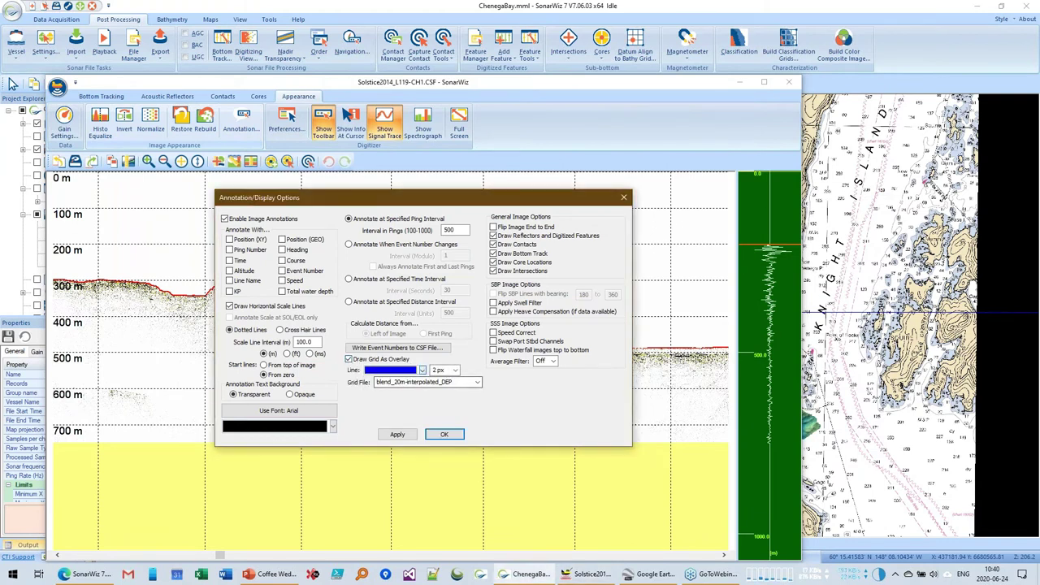
{"action": "left_click", "coordinate": [457, 372]}
{"action": "left_click", "coordinate": [443, 405]}
{"action": "left_click", "coordinate": [447, 434]}
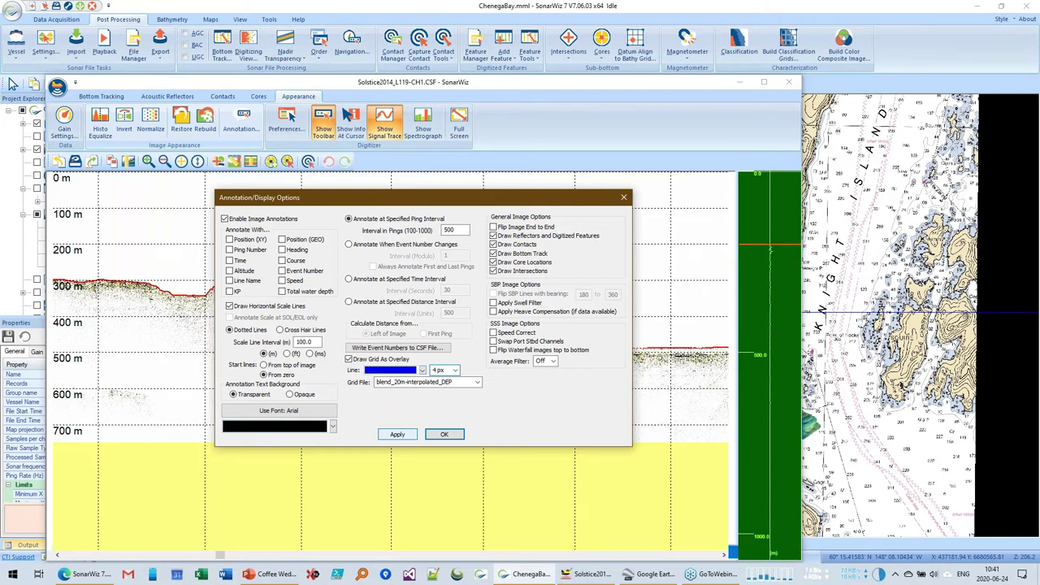
{"action": "left_click", "coordinate": [441, 436]}
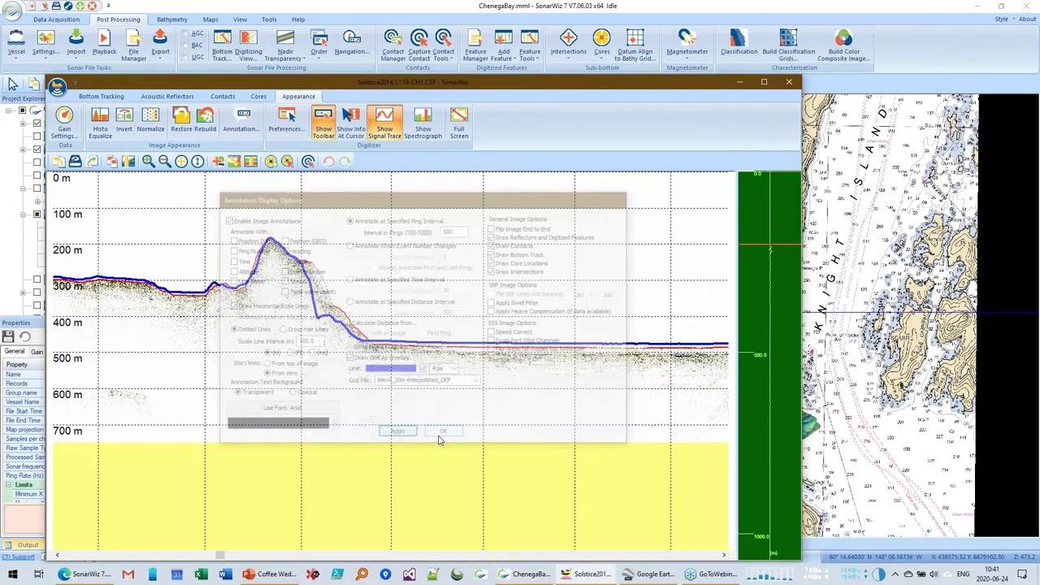
- Compare the blue grid overlay with the red bottom track toward the start of L119, with the map visible beside the profile
{"action": "left_click_drag", "start_coordinate": [458, 85], "coordinate": [253, 89]}
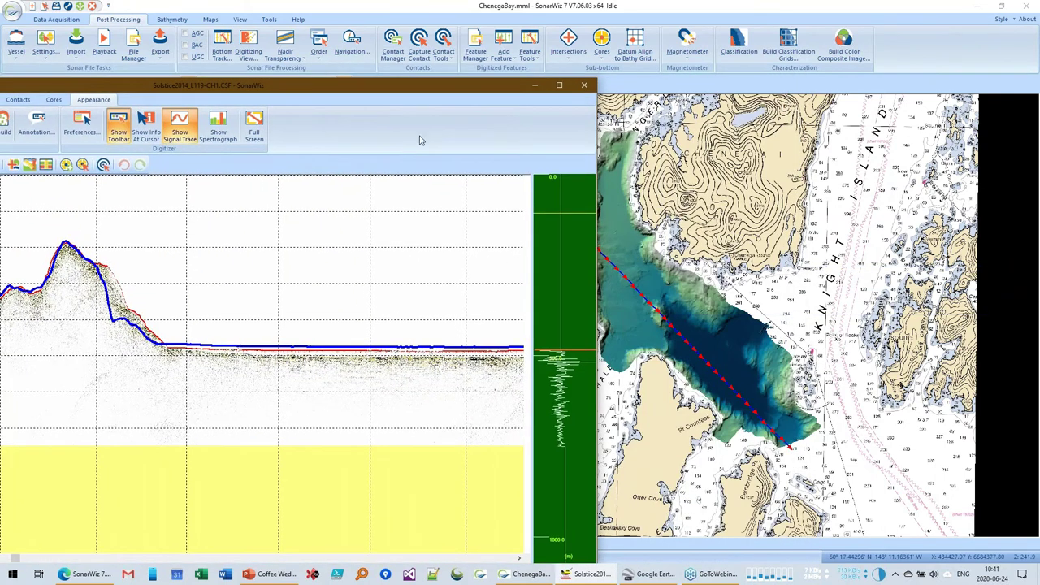
{"action": "left_click", "coordinate": [87, 94]}
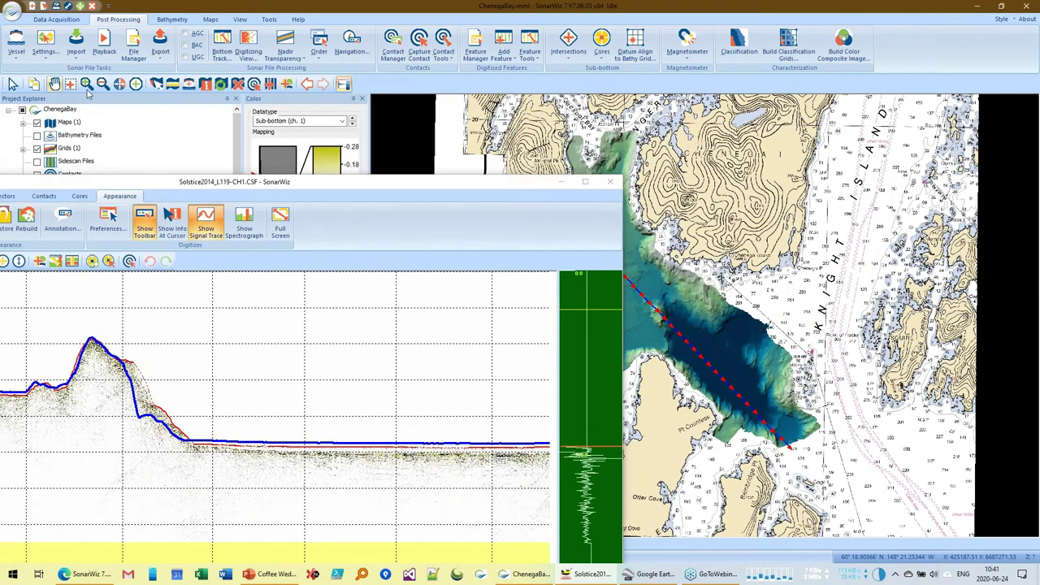
{"action": "left_click", "coordinate": [469, 167]}
{"action": "left_click_drag", "start_coordinate": [470, 181], "coordinate": [602, 59]}
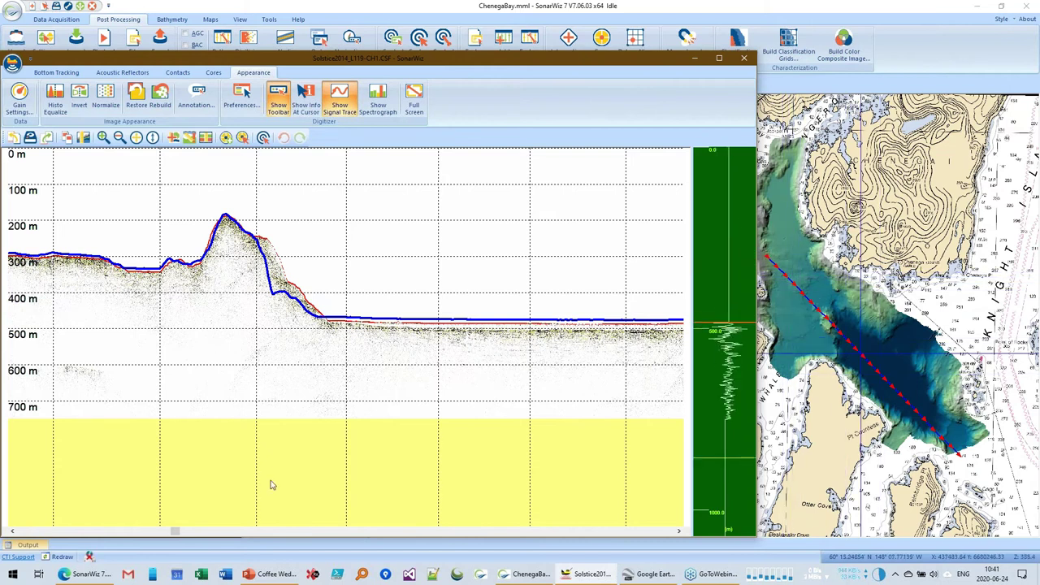
{"action": "left_click", "coordinate": [152, 531]}
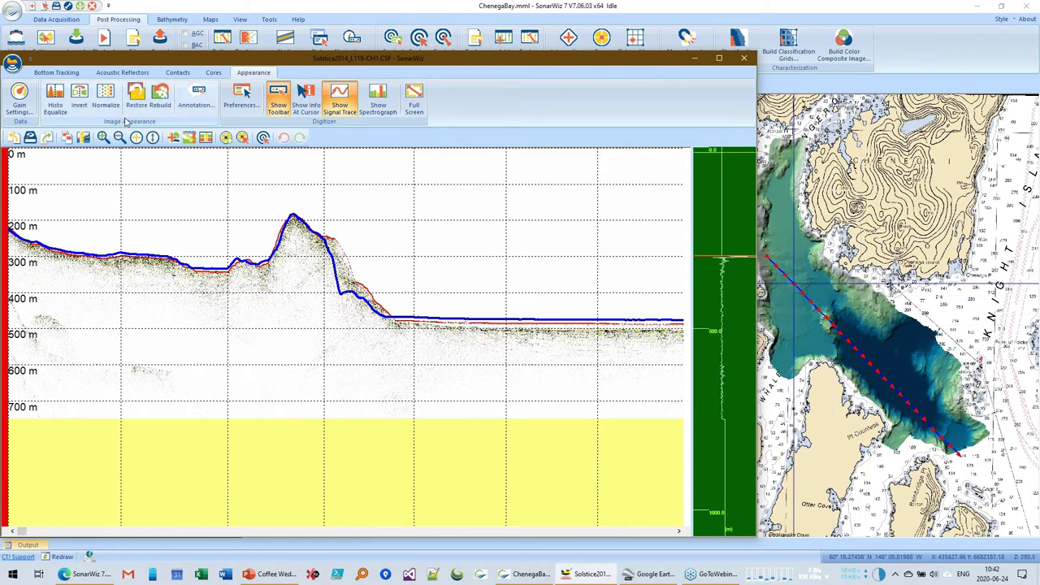
{"action": "left_click_drag", "start_coordinate": [244, 58], "coordinate": [369, 42]}
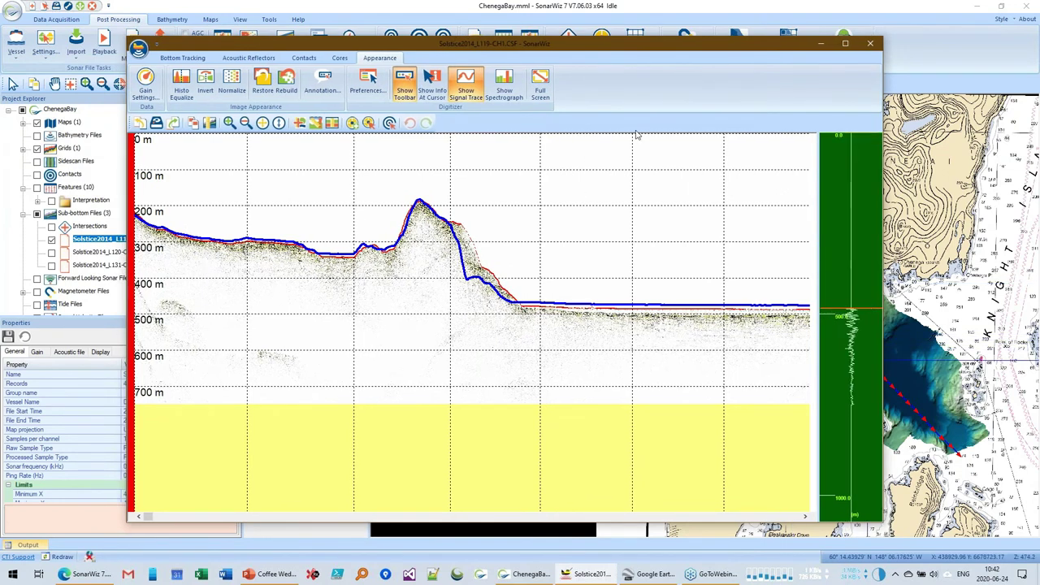
- Close the L119 profile and display sub-bottom lines L120 and L131 on the map
{"action": "left_click", "coordinate": [871, 44]}
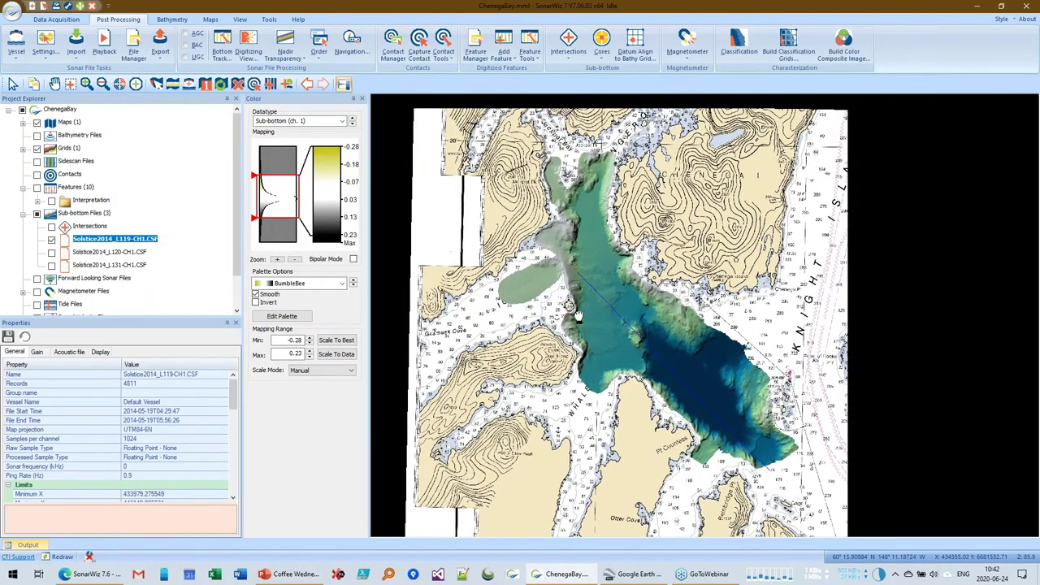
{"action": "left_click", "coordinate": [51, 252]}
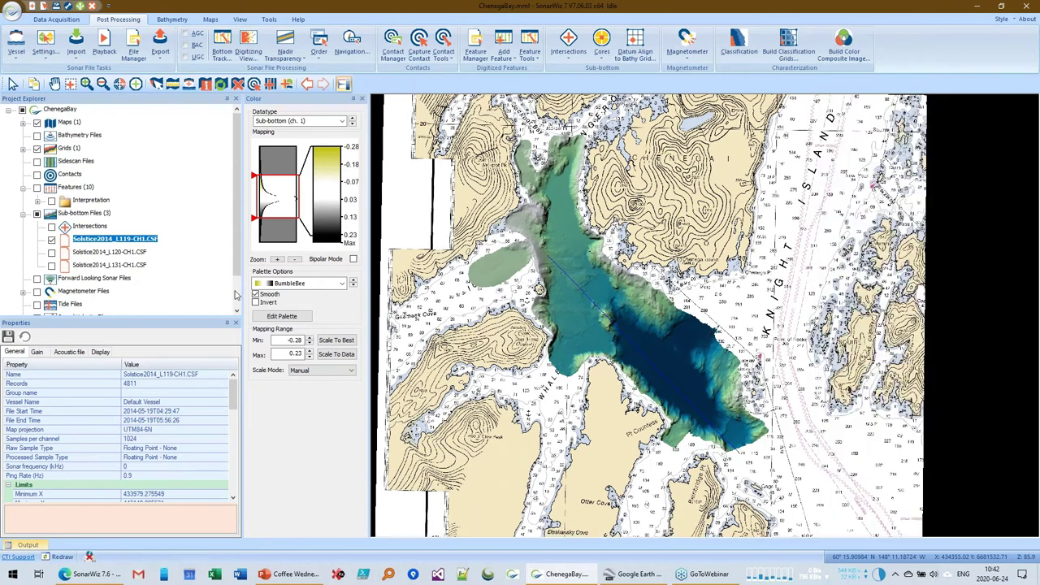
{"action": "left_click", "coordinate": [52, 265]}
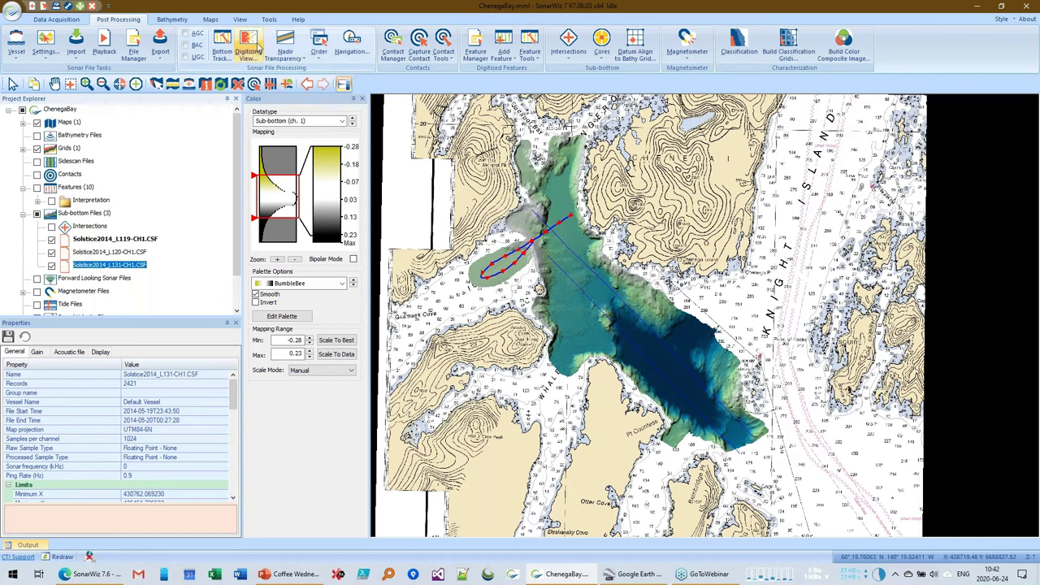
- Enable the 3D view and place the 3D Viewer clear of the project tree
{"action": "left_click", "coordinate": [240, 19]}
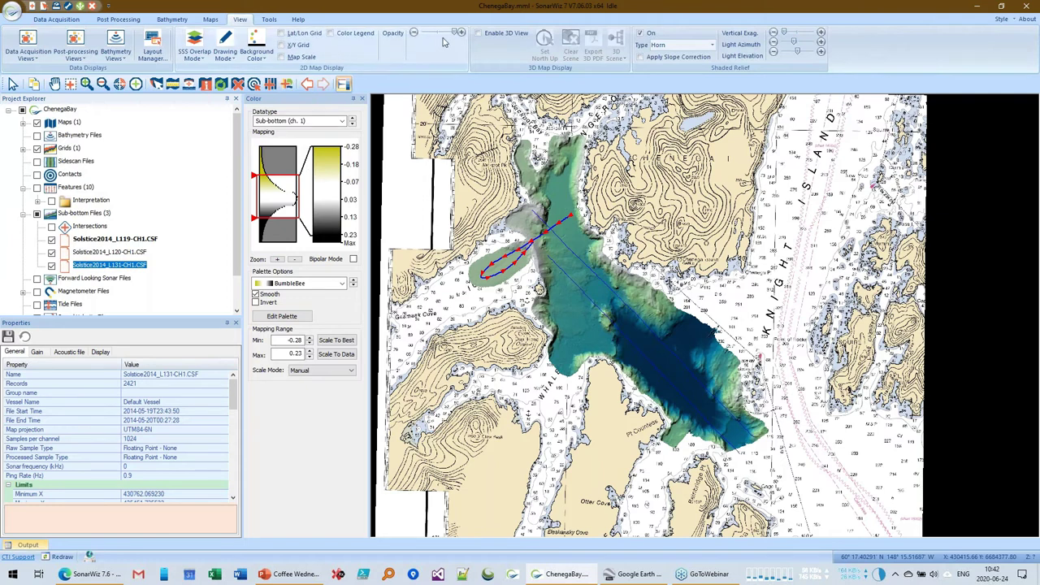
{"action": "left_click", "coordinate": [479, 34]}
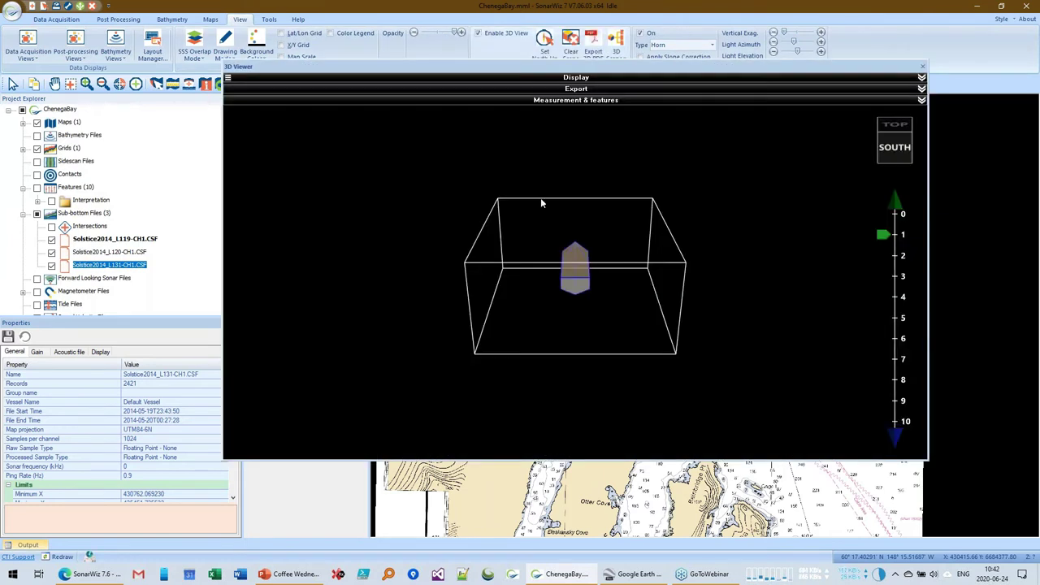
{"action": "left_click_drag", "start_coordinate": [518, 106], "coordinate": [583, 153]}
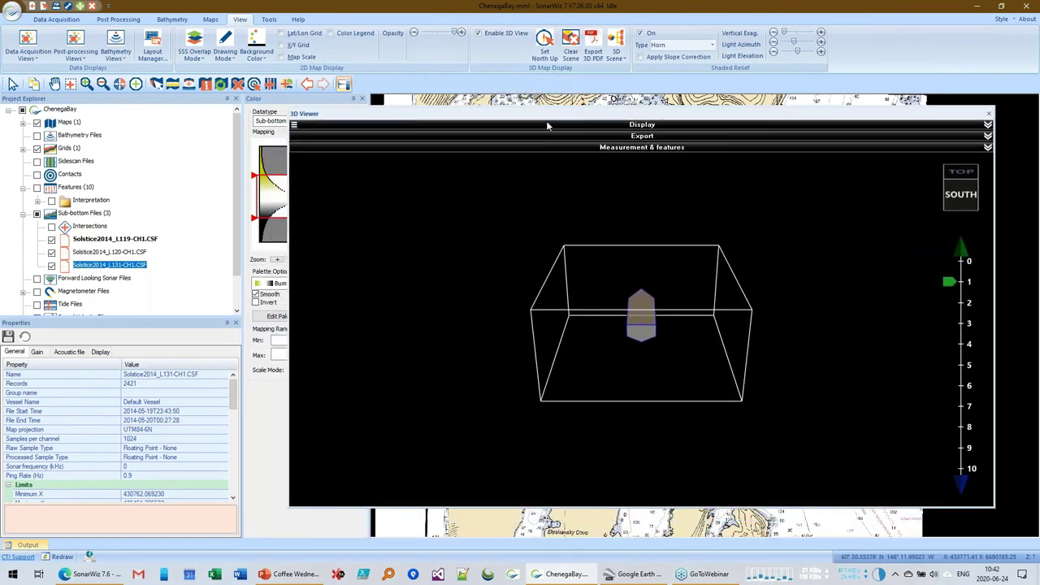
{"action": "left_click_drag", "start_coordinate": [546, 116], "coordinate": [516, 120]}
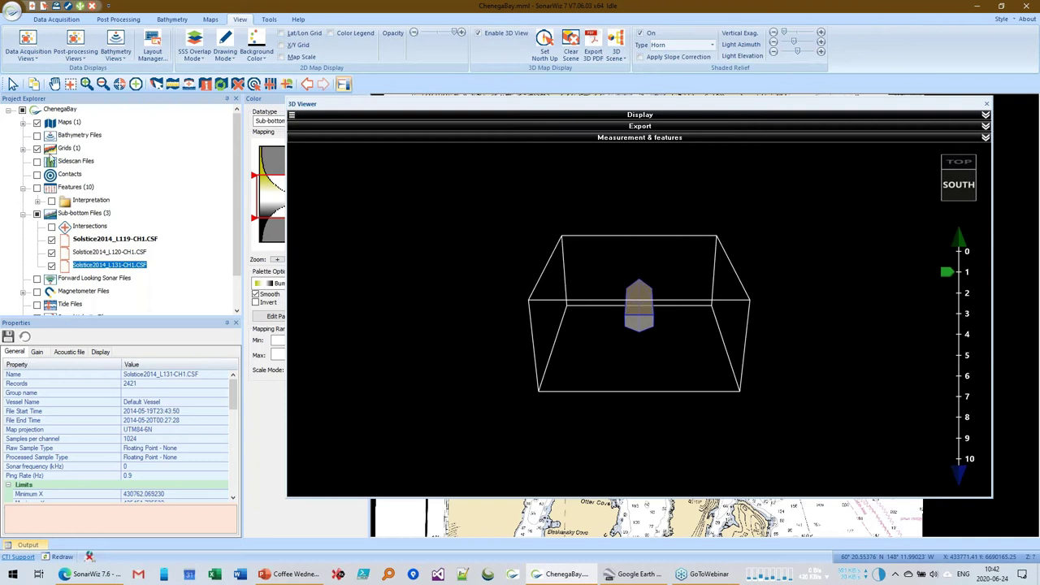
- Display the blend_20m-interpolated_DEP bathymetry grid in the 3D view
{"action": "left_click", "coordinate": [23, 148]}
{"action": "left_click", "coordinate": [111, 162]}
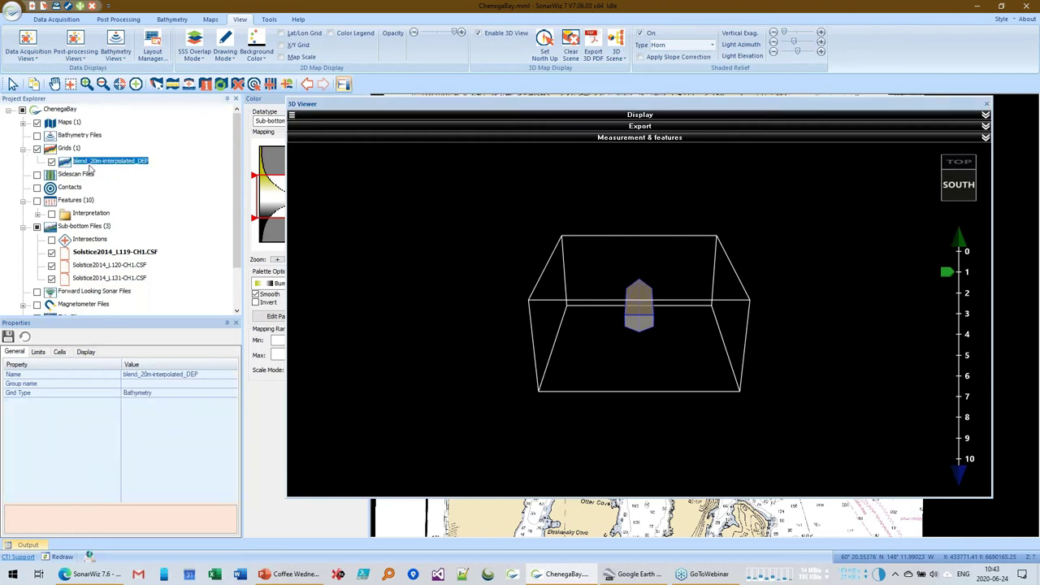
{"action": "left_click", "coordinate": [85, 352]}
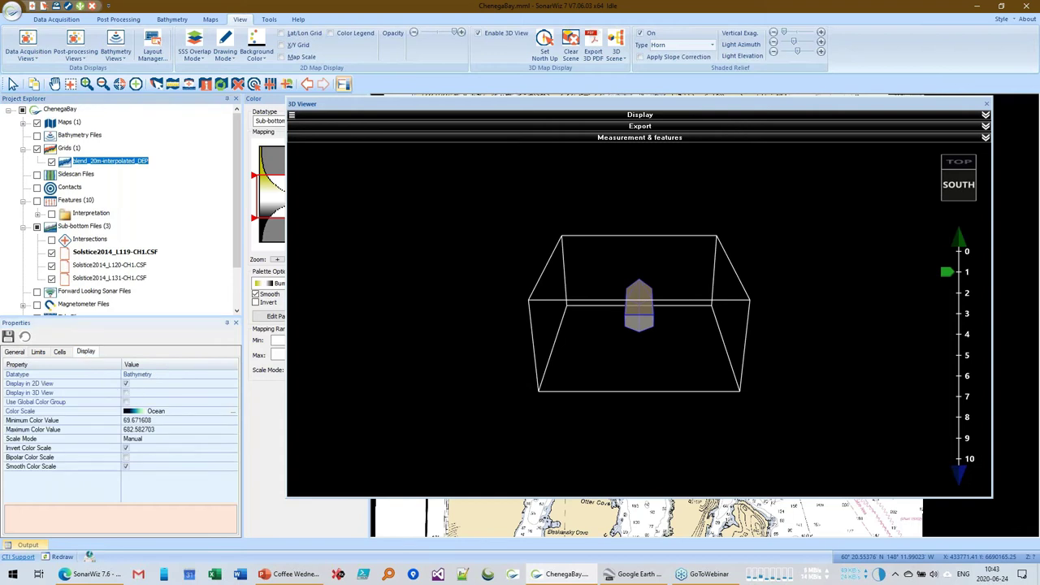
{"action": "left_click", "coordinate": [126, 394]}
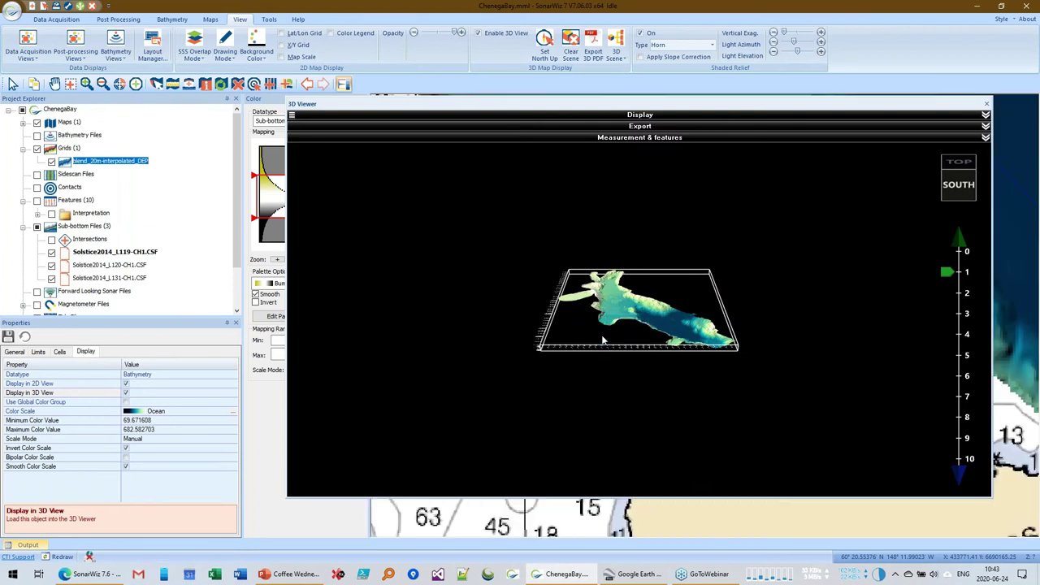
- Display sub-bottom lines L119, L120 and L131 in the 3D view alongside the bathymetry grid
{"action": "left_click", "coordinate": [95, 253]}
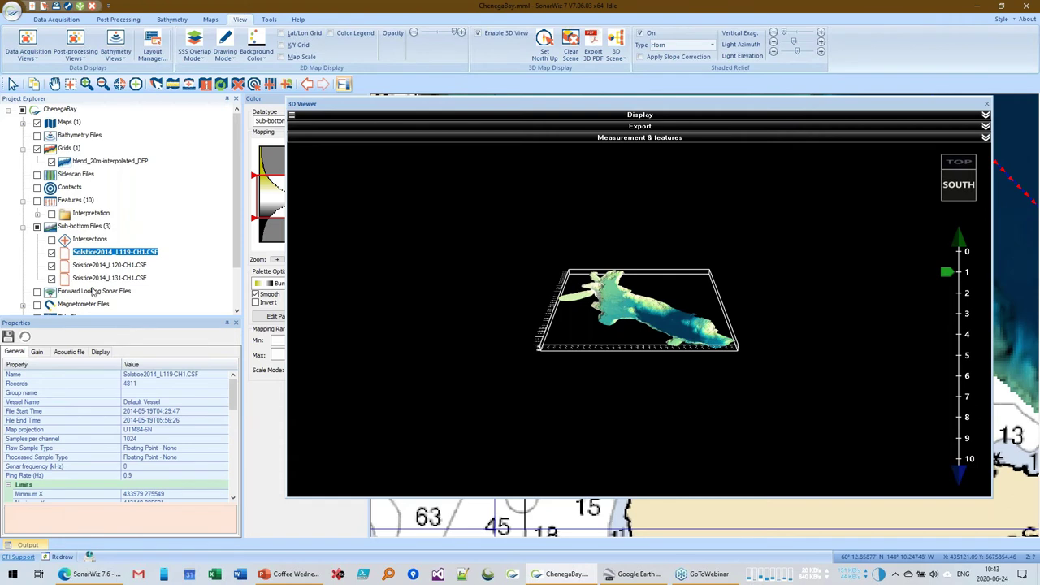
{"action": "left_click", "coordinate": [100, 352]}
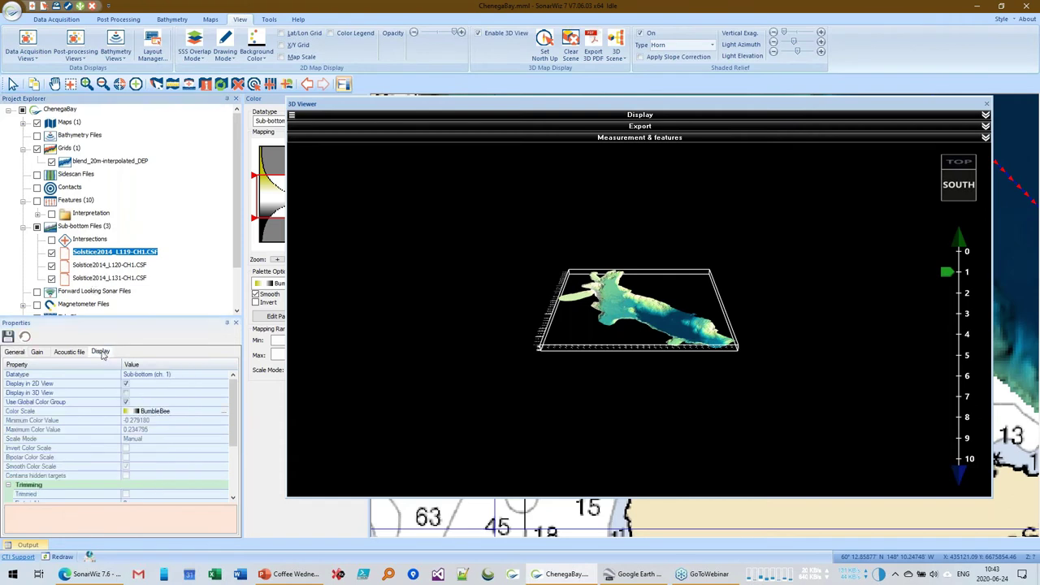
{"action": "left_click", "coordinate": [125, 393]}
{"action": "left_click_drag", "start_coordinate": [626, 335], "coordinate": [627, 292]}
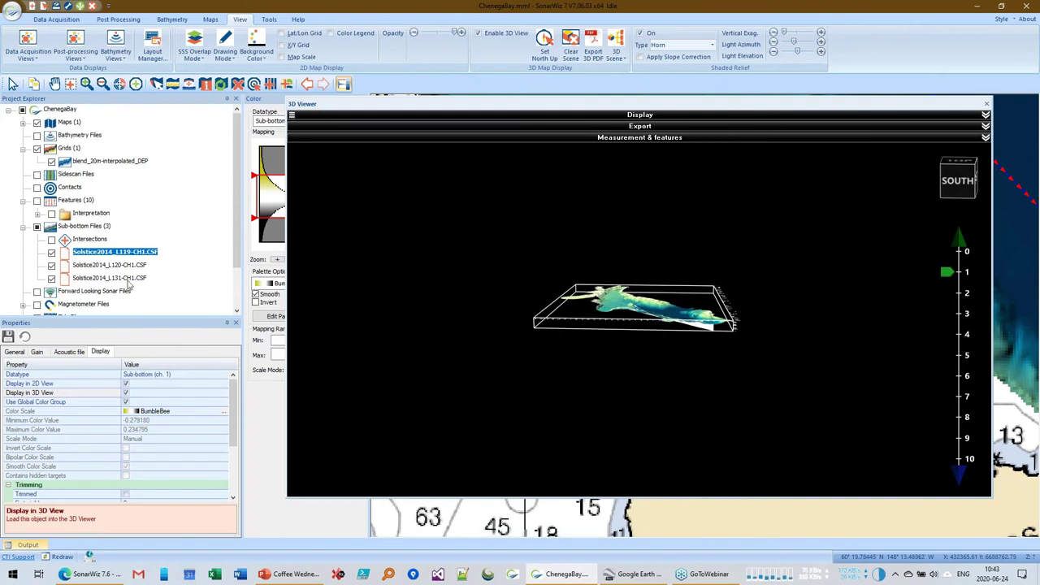
{"action": "left_click", "coordinate": [126, 279], "text": "shift"}
{"action": "left_click", "coordinate": [100, 352]}
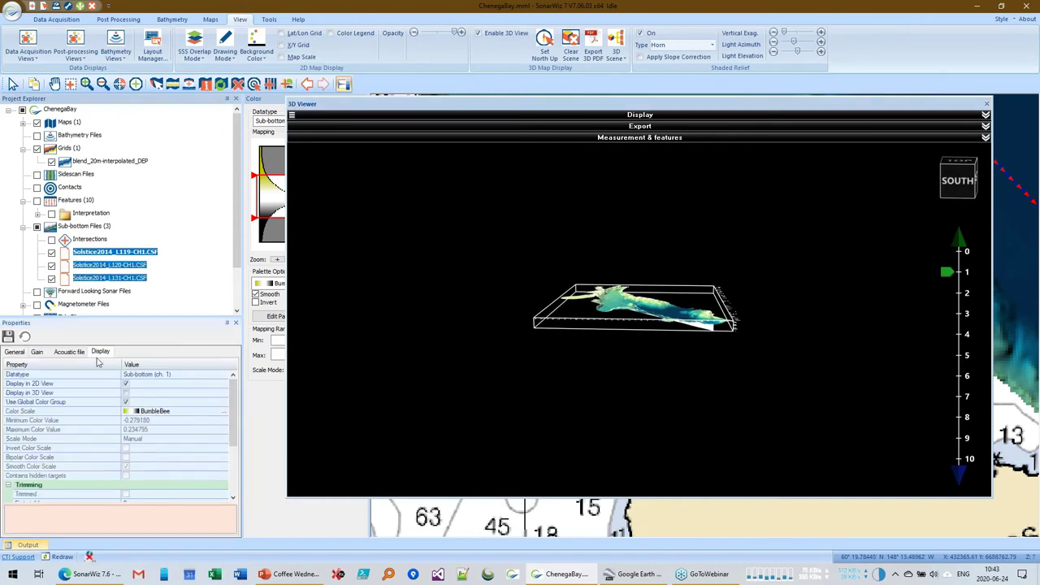
{"action": "left_click", "coordinate": [126, 393]}
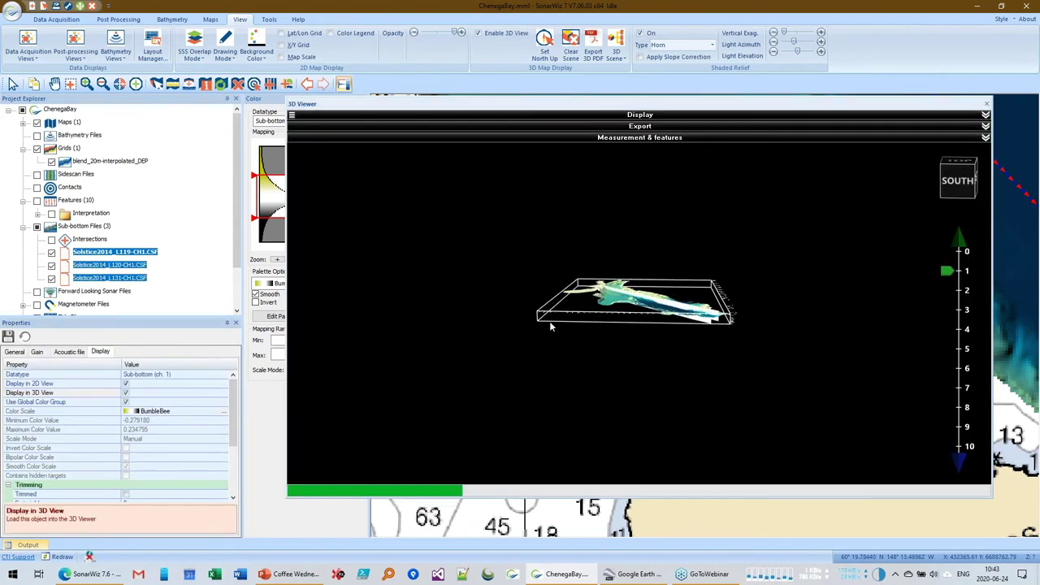
- Set the 3D vertical exaggeration to about 6 and inspect the sub-bottom lines against the bathymetry surface from several angles
{"action": "left_click_drag", "start_coordinate": [947, 274], "coordinate": [948, 371]}
{"action": "left_click_drag", "start_coordinate": [593, 254], "coordinate": [596, 364]}
{"action": "scroll", "coordinate": [595, 358], "scroll_direction": "up", "scroll_amount": 5}
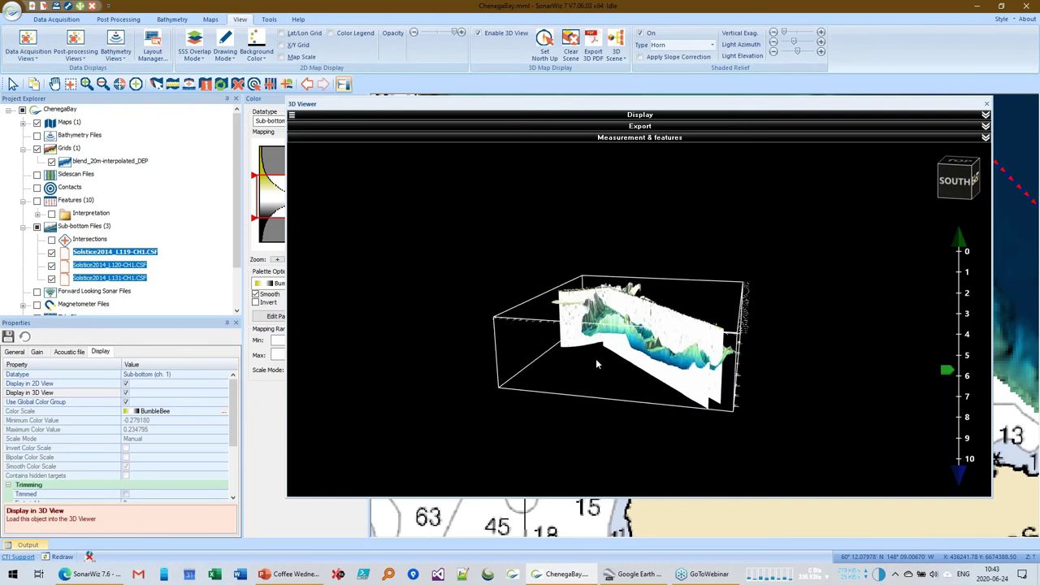
{"action": "left_click_drag", "start_coordinate": [692, 405], "coordinate": [614, 429]}
{"action": "scroll", "coordinate": [614, 430], "scroll_direction": "down", "scroll_amount": 5}
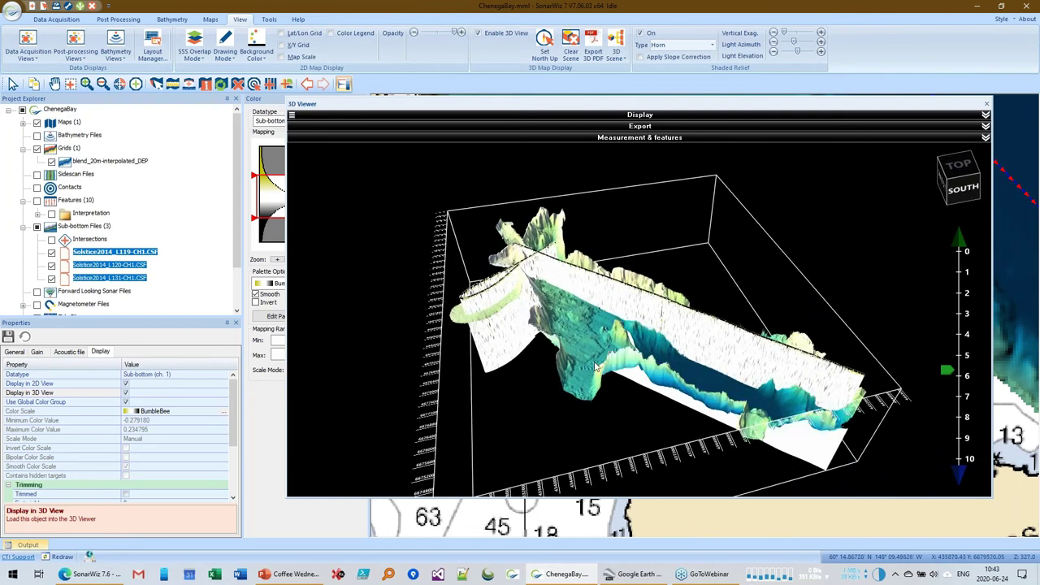
{"action": "left_click_drag", "start_coordinate": [582, 356], "coordinate": [608, 404]}
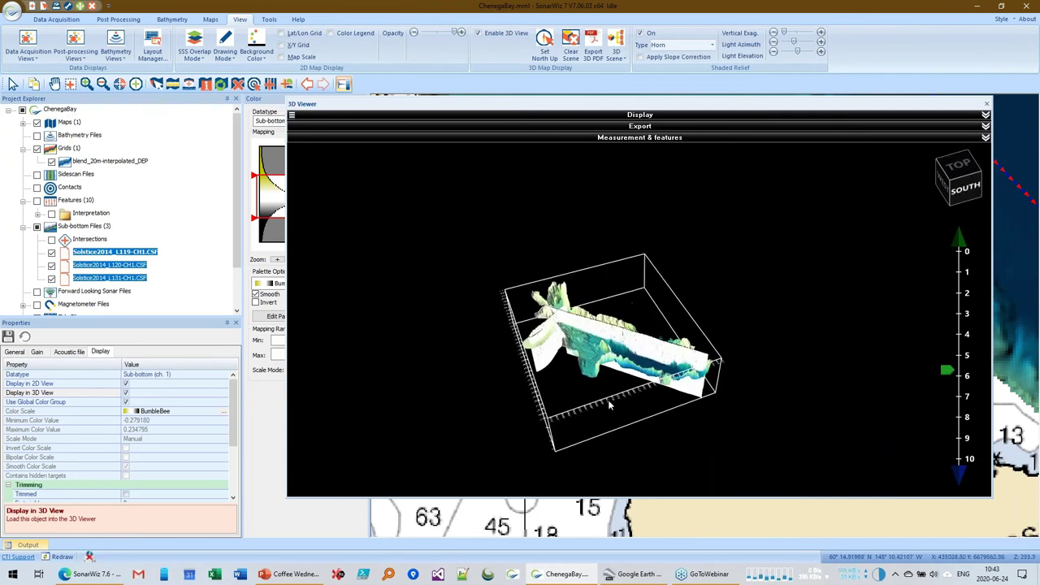
{"action": "scroll", "coordinate": [586, 356], "scroll_direction": "up", "scroll_amount": 3}
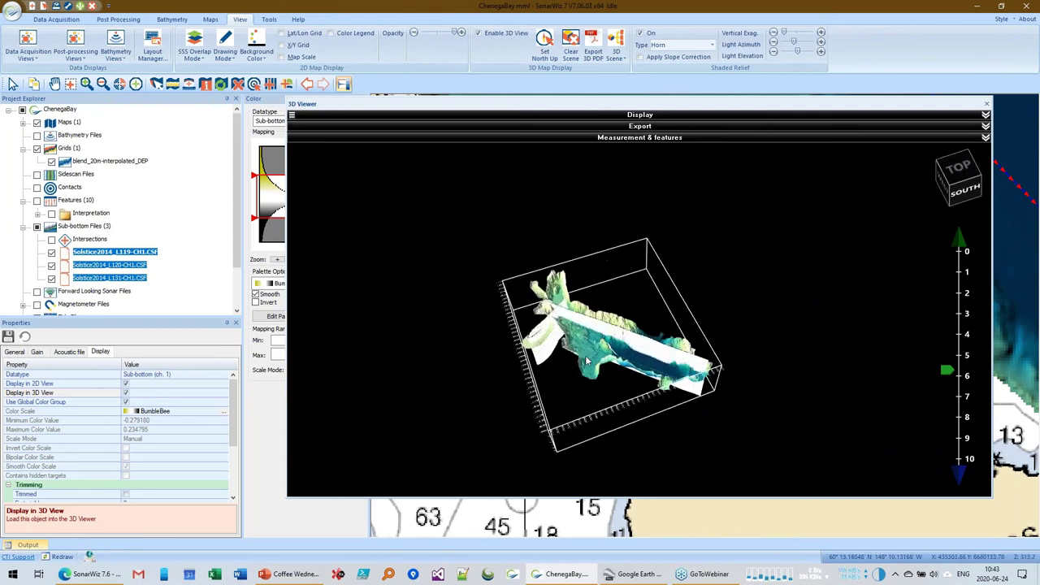
- Close the 3D Viewer and fit the map to the full extent of the survey
{"action": "left_click", "coordinate": [988, 105]}
{"action": "left_click", "coordinate": [121, 85]}
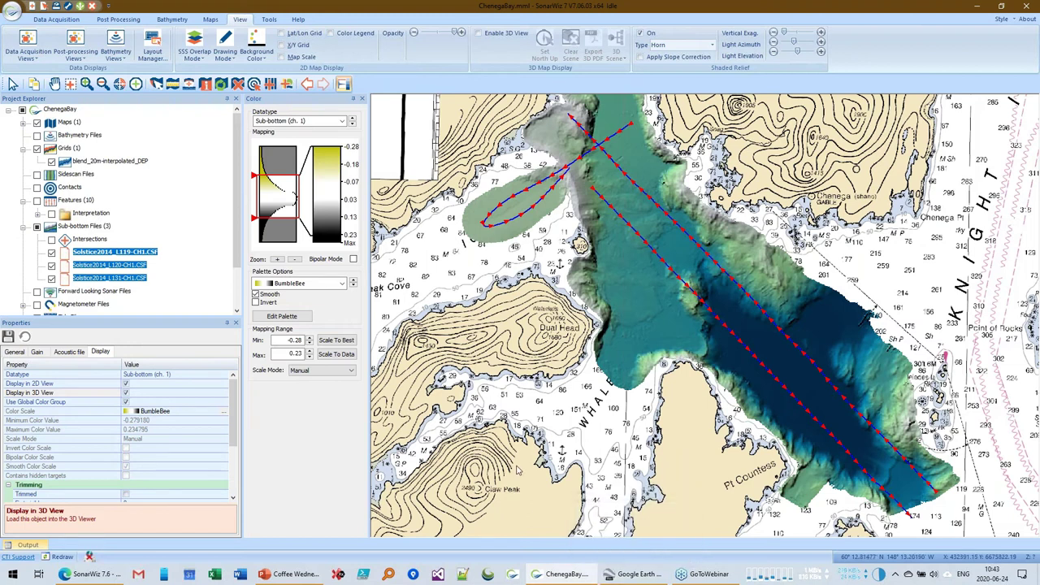
- Review the SEG-Y file type options for importing sub-bottom files, leaving without importing anything
{"action": "left_click", "coordinate": [117, 19]}
{"action": "left_click", "coordinate": [75, 45]}
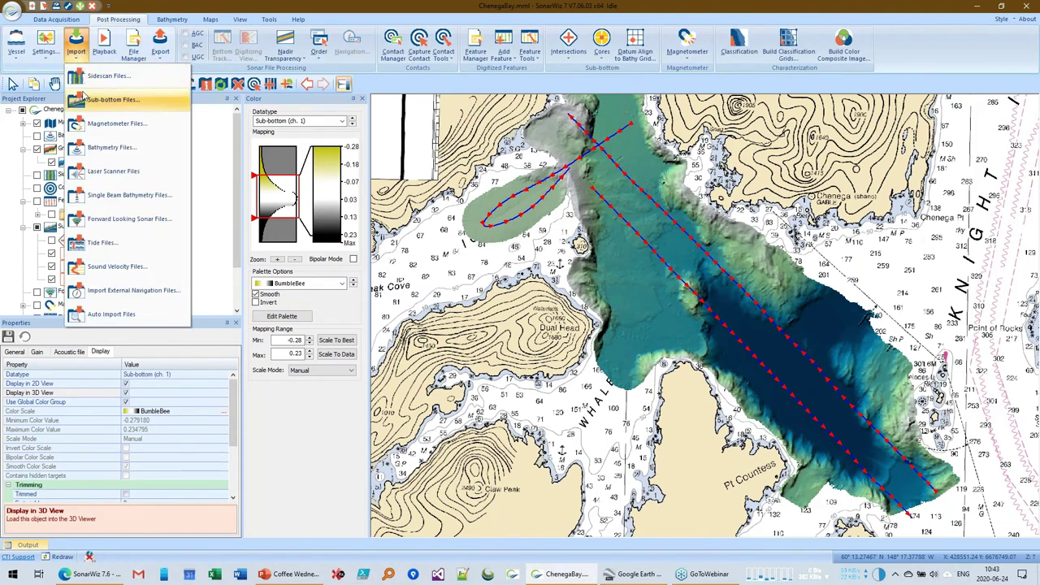
{"action": "left_click", "coordinate": [101, 98]}
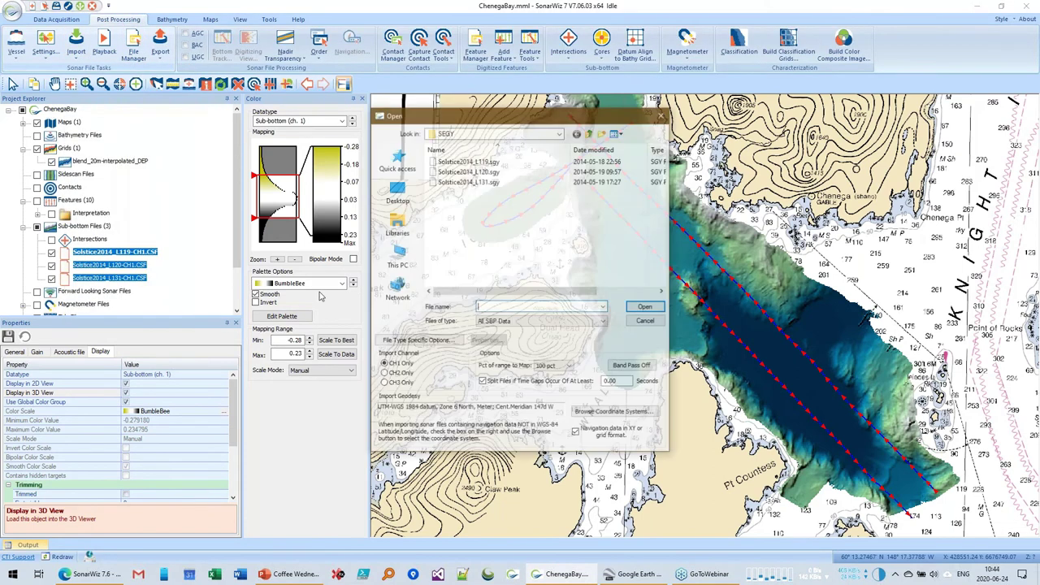
{"action": "left_click", "coordinate": [440, 343]}
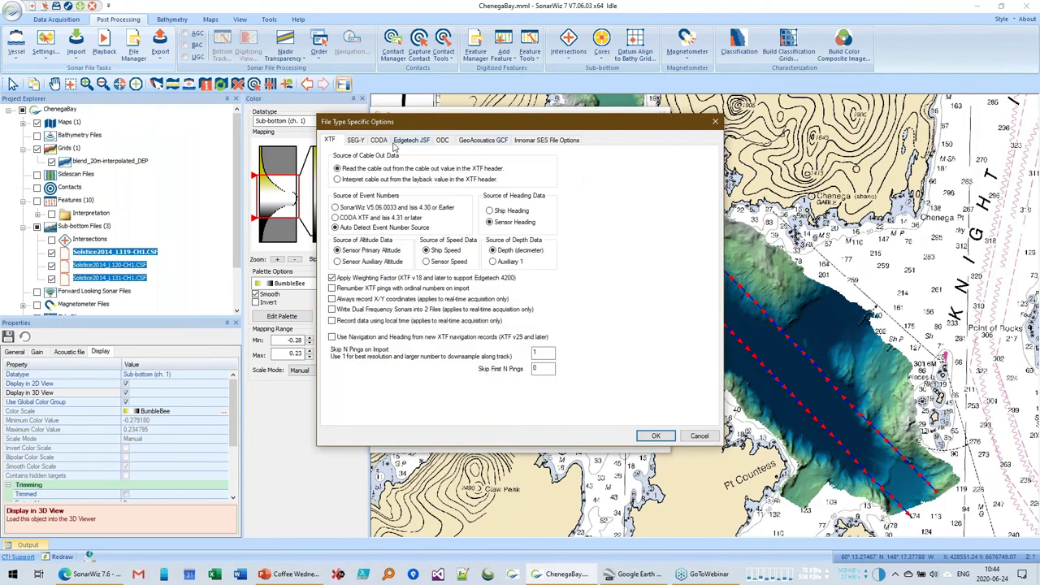
{"action": "left_click", "coordinate": [362, 142]}
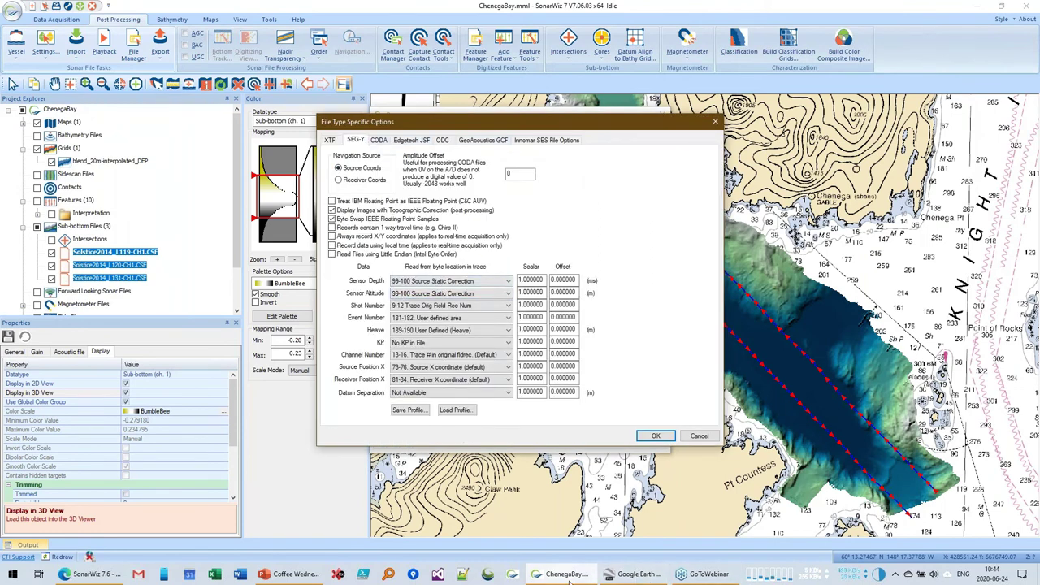
{"action": "left_click", "coordinate": [697, 437]}
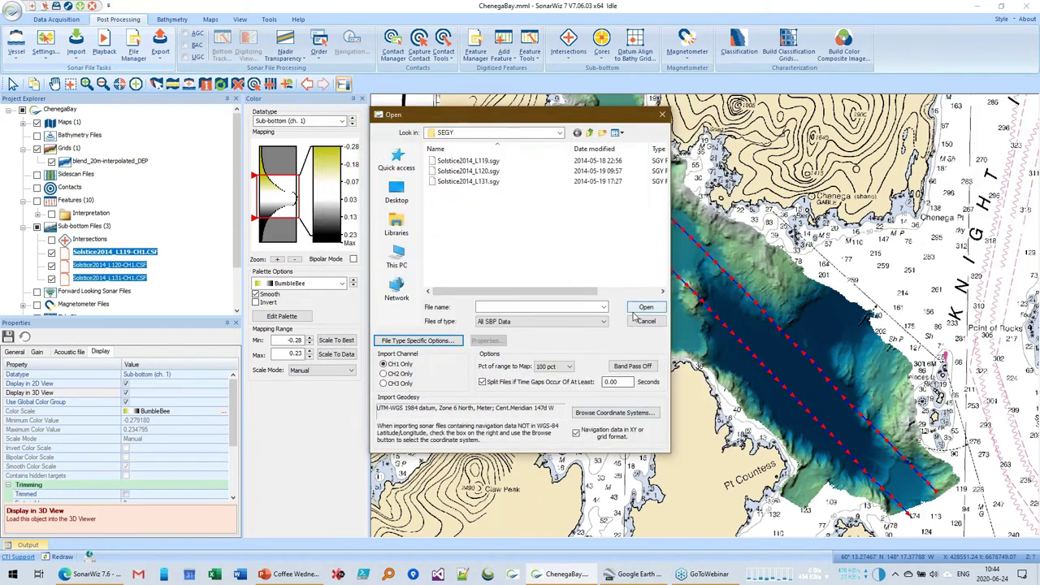
{"action": "left_click", "coordinate": [642, 322]}
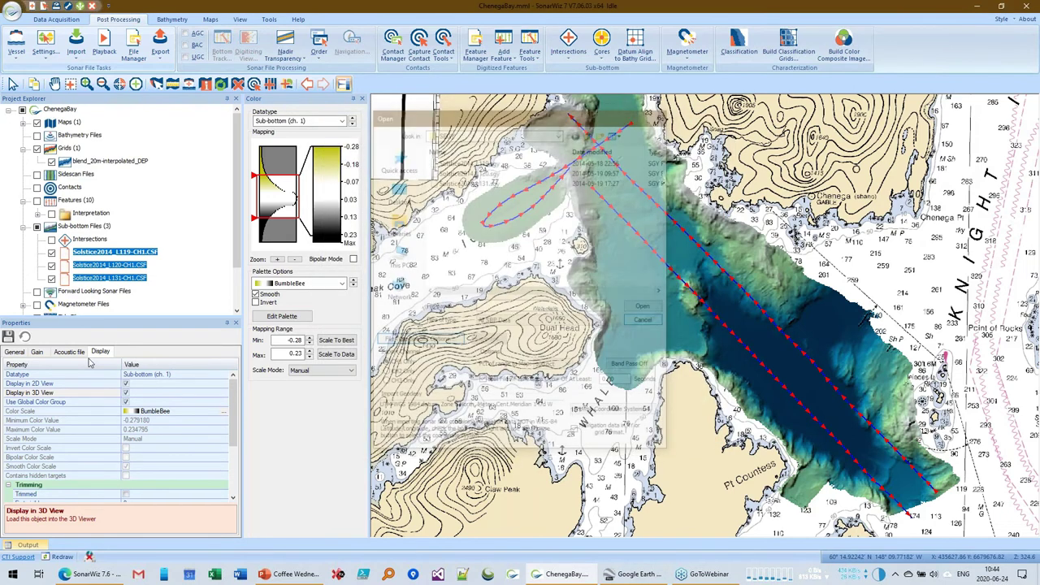
- Examine the gain and filter properties of the three sub-bottom lines and the sound velocity properties of L119
{"action": "scroll", "coordinate": [89, 363], "scroll_direction": "down", "scroll_amount": 1}
{"action": "left_click", "coordinate": [37, 352]}
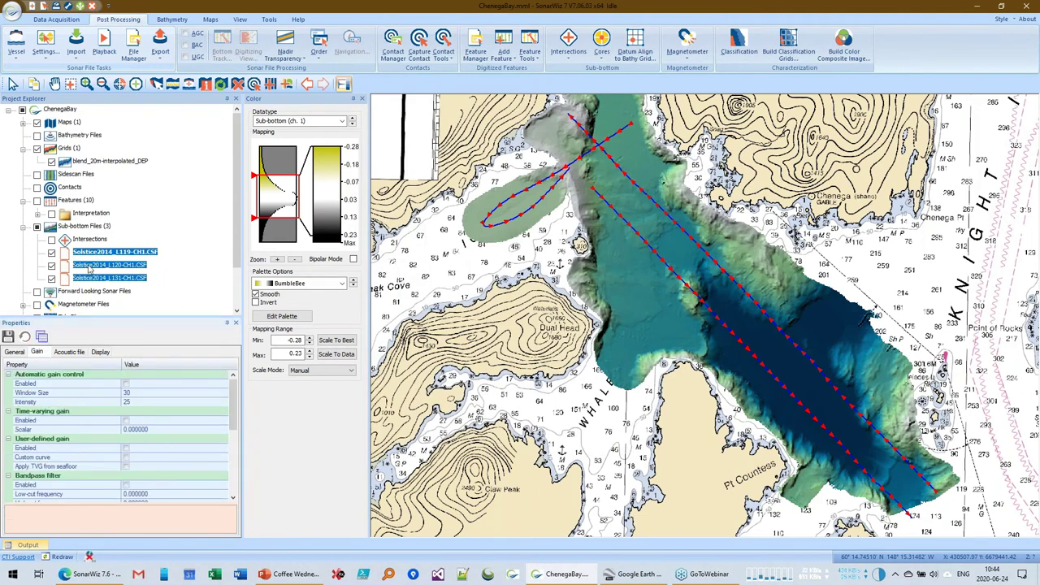
{"action": "scroll", "coordinate": [226, 495], "scroll_direction": "down", "scroll_amount": 5}
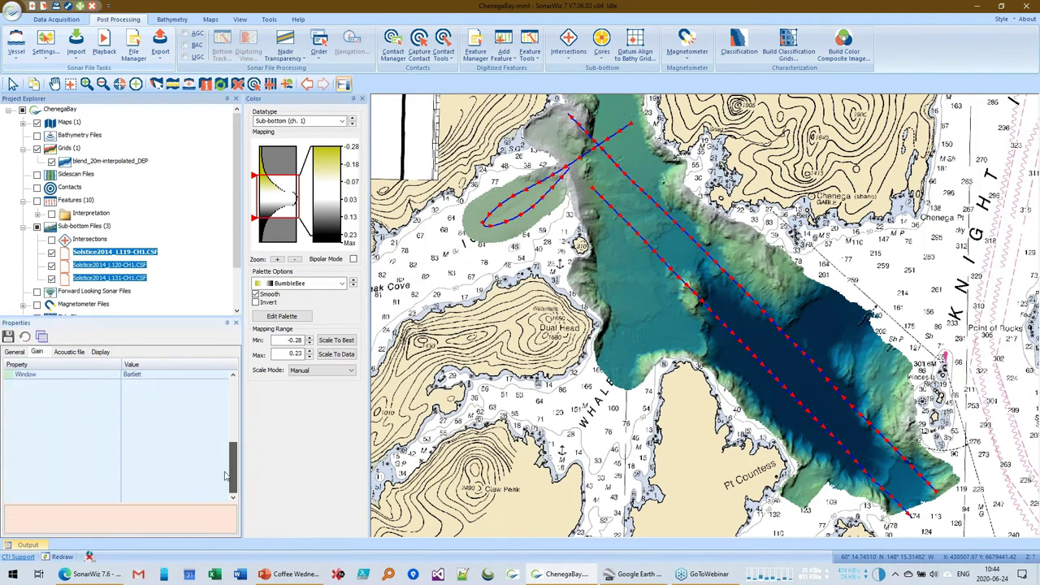
{"action": "scroll", "coordinate": [226, 477], "scroll_direction": "up", "scroll_amount": 5}
{"action": "left_click", "coordinate": [99, 256]}
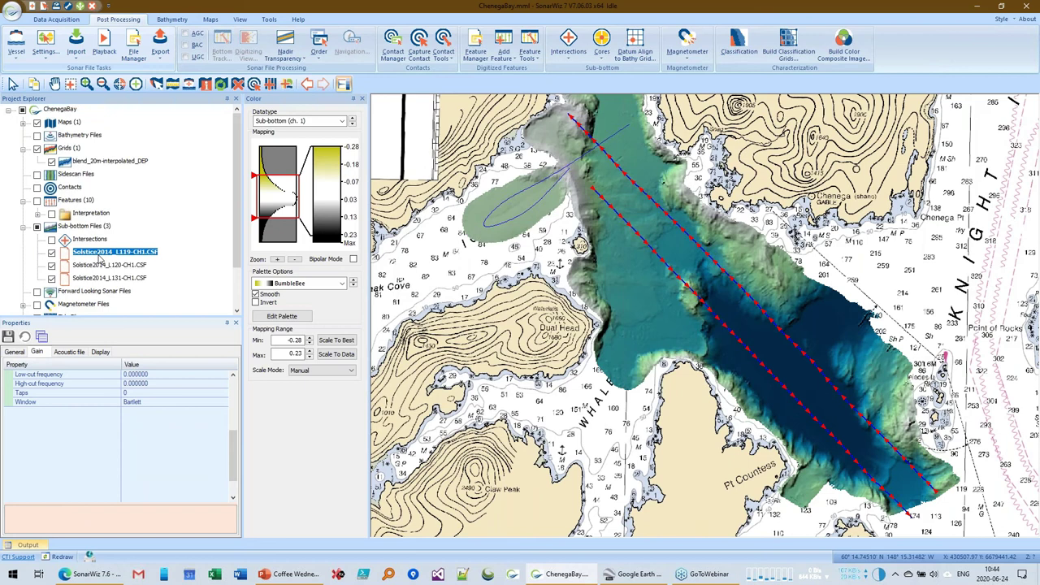
{"action": "left_click", "coordinate": [14, 352]}
{"action": "scroll", "coordinate": [232, 397], "scroll_direction": "down", "scroll_amount": 6}
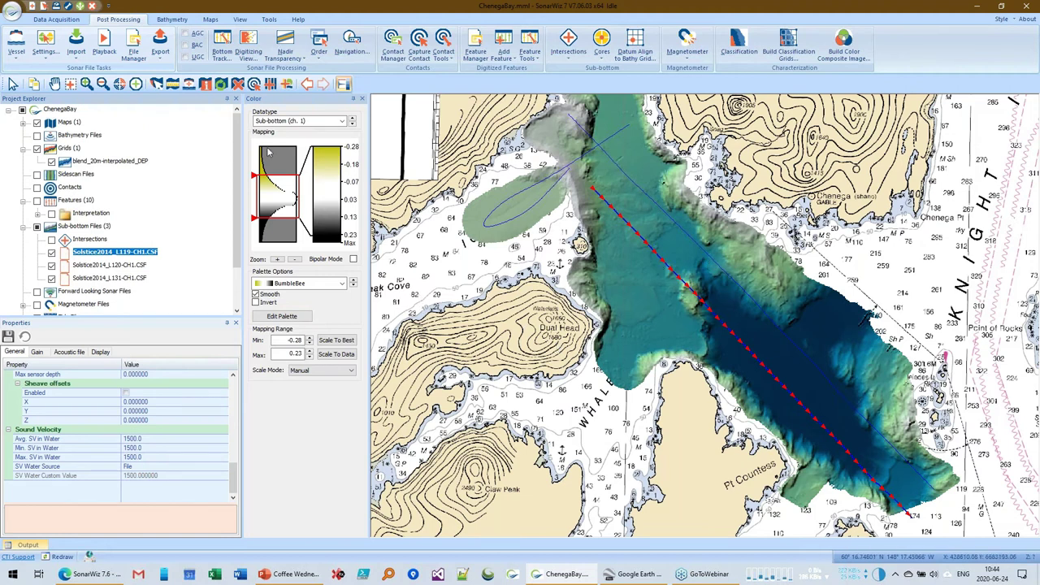
- Open the recent project 03_SmartReflectorTracing.mml
{"action": "left_click", "coordinate": [11, 11]}
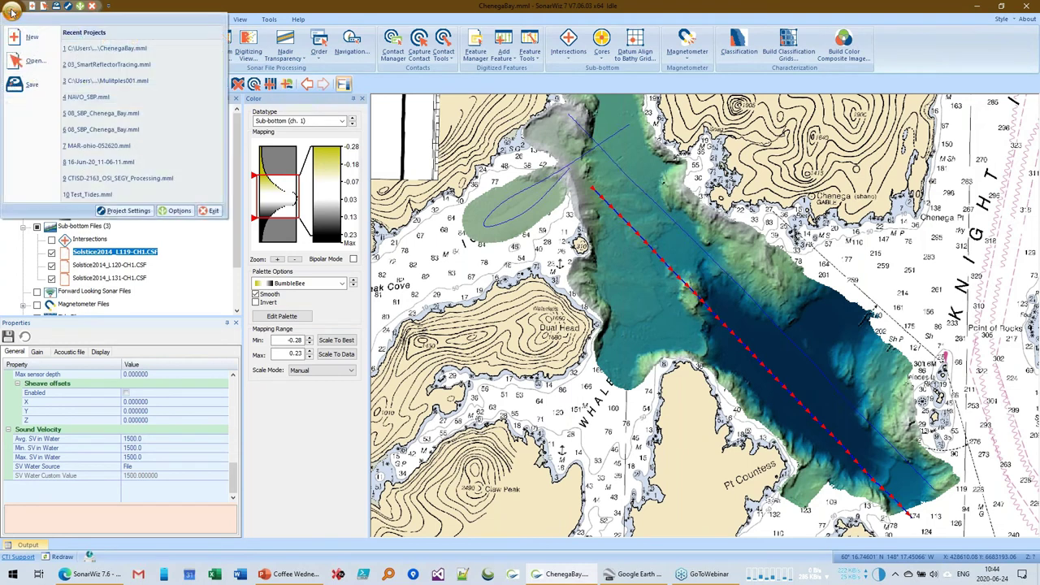
{"action": "left_click", "coordinate": [106, 48]}
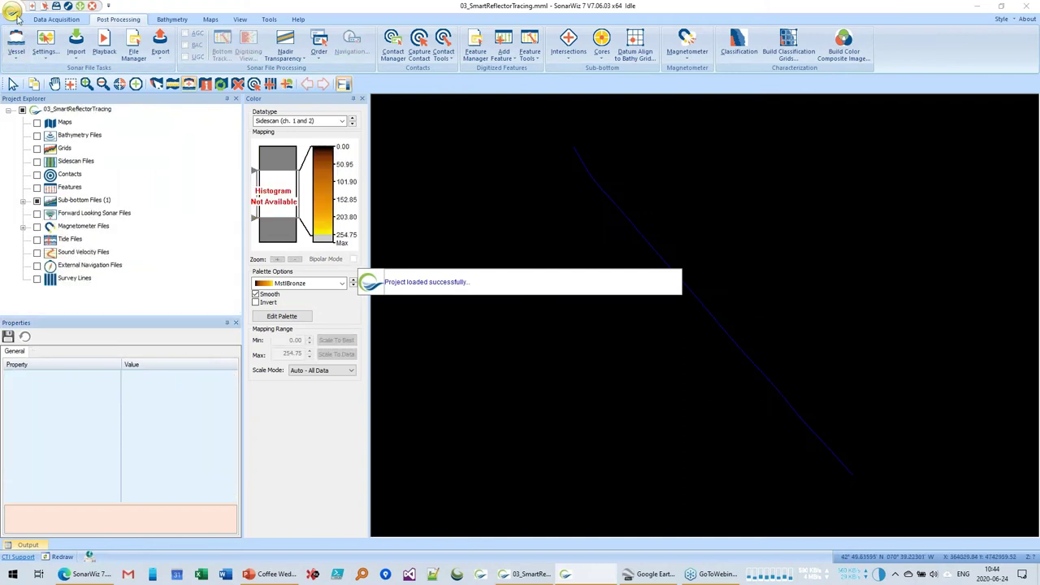
{"action": "left_click", "coordinate": [14, 12]}
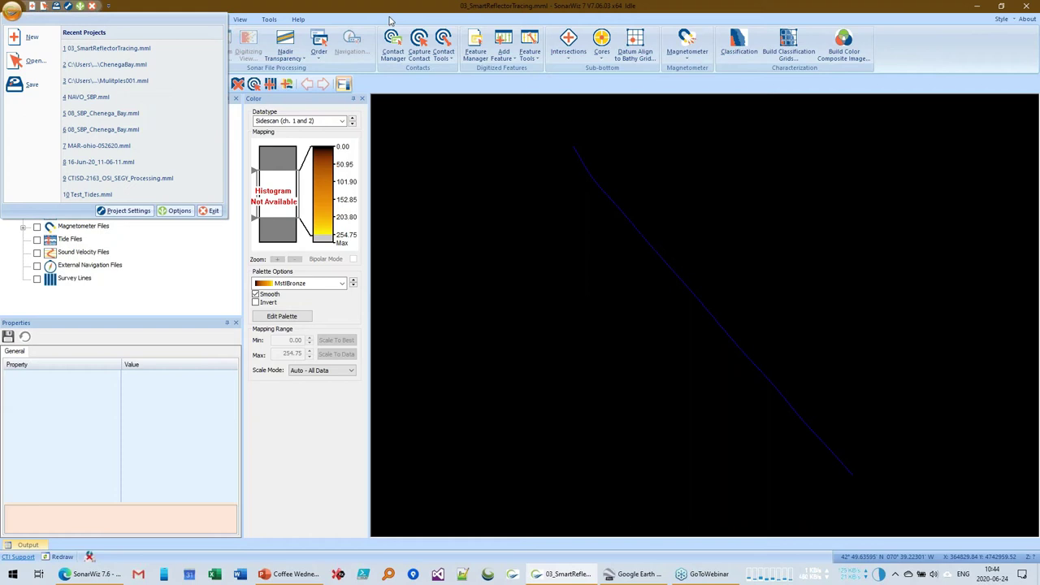
{"action": "left_click", "coordinate": [514, 155]}
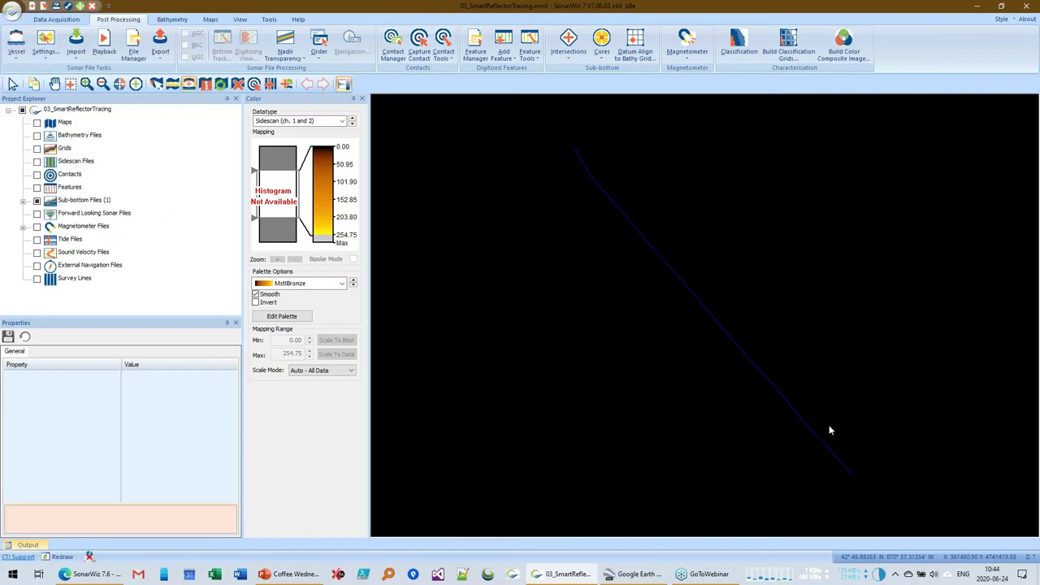
- Open the project's only sub-bottom line for digitizing and bring up the section with the buried channel beneath the seafloor
{"action": "left_click", "coordinate": [24, 201]}
{"action": "double_click", "coordinate": [103, 227]}
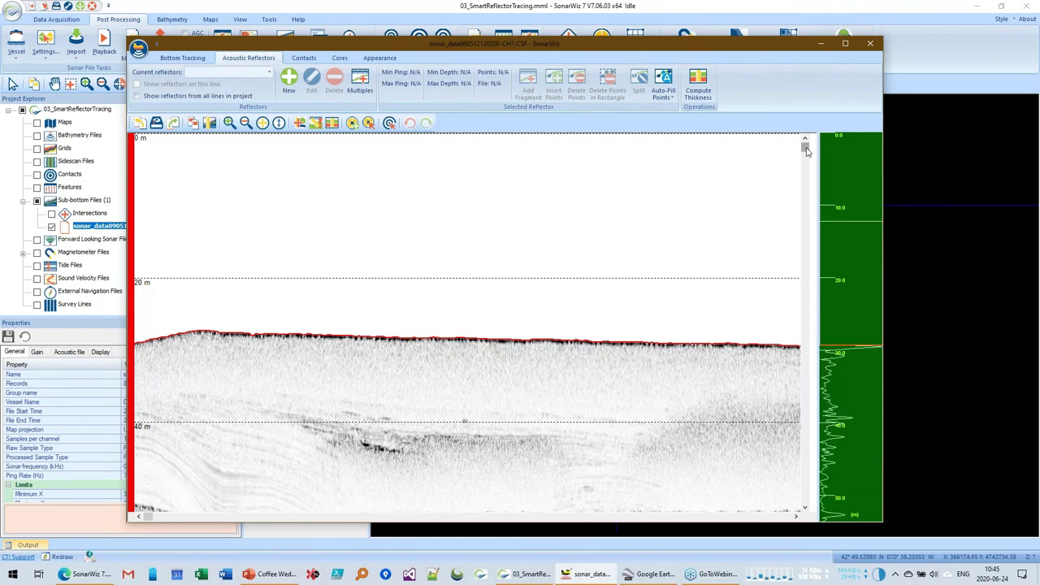
{"action": "left_click_drag", "start_coordinate": [807, 151], "coordinate": [827, 294]}
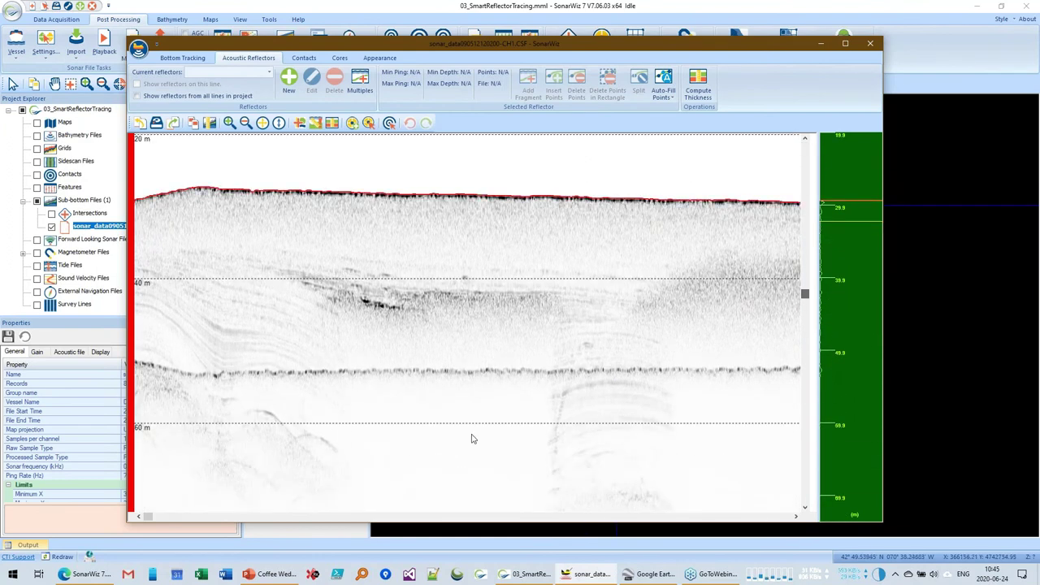
{"action": "left_click_drag", "start_coordinate": [147, 518], "coordinate": [444, 507]}
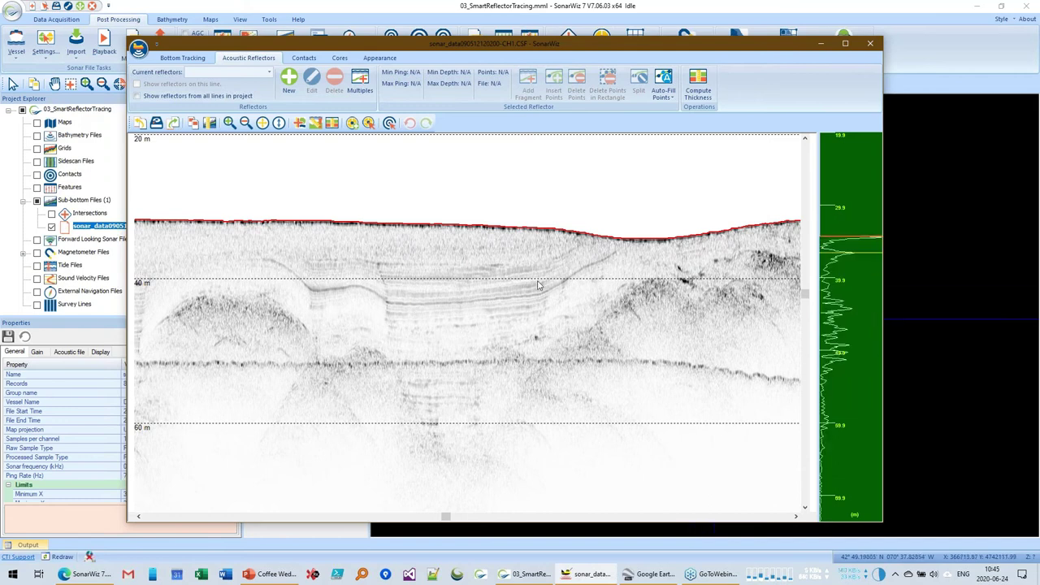
- Create reflector RF1 and trace it point by point along the buried channel base, about 35 to 43 m deep
{"action": "left_click", "coordinate": [288, 79]}
{"action": "left_click_drag", "start_coordinate": [500, 140], "coordinate": [241, 150]}
{"action": "type", "text": "F1"}
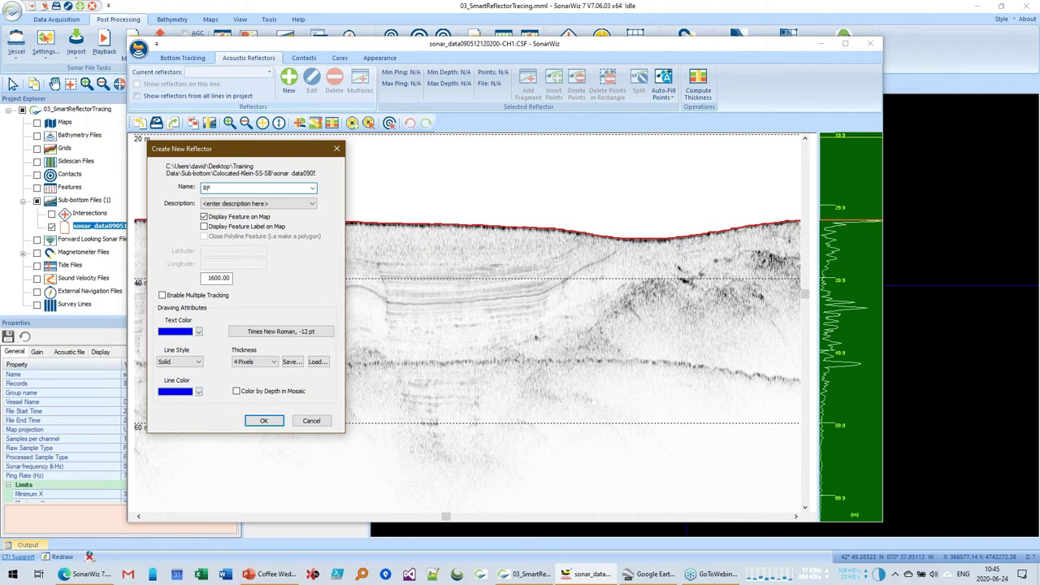
{"action": "left_click", "coordinate": [264, 422]}
{"action": "mouse_move", "coordinate": [267, 260]}
{"action": "left_mouse_down"}
{"action": "mouse_move", "coordinate": [300, 284]}
{"action": "mouse_move", "coordinate": [359, 283]}
{"action": "mouse_move", "coordinate": [395, 302]}
{"action": "mouse_move", "coordinate": [488, 303]}
{"action": "mouse_move", "coordinate": [537, 296]}
{"action": "mouse_move", "coordinate": [627, 251]}
{"action": "left_mouse_up"}
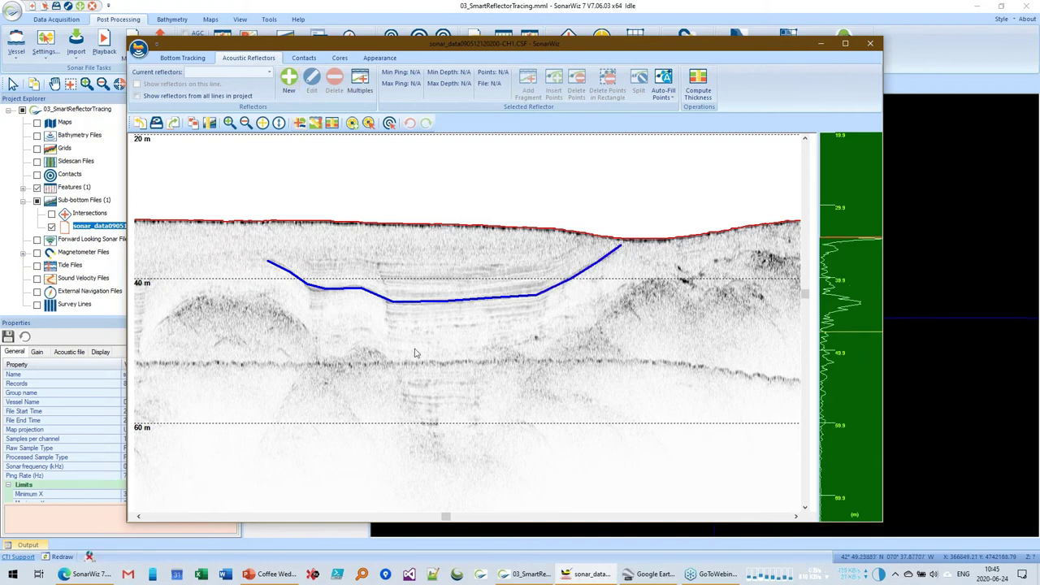
- Delete the manually traced RF1 reflector from the profile
{"action": "left_click", "coordinate": [409, 304]}
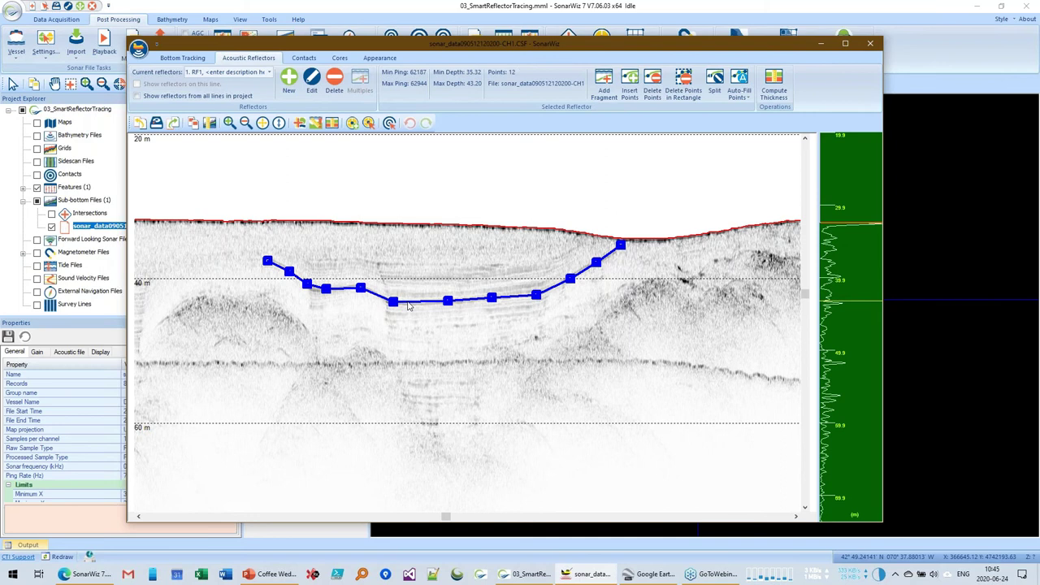
{"action": "left_click", "coordinate": [335, 79]}
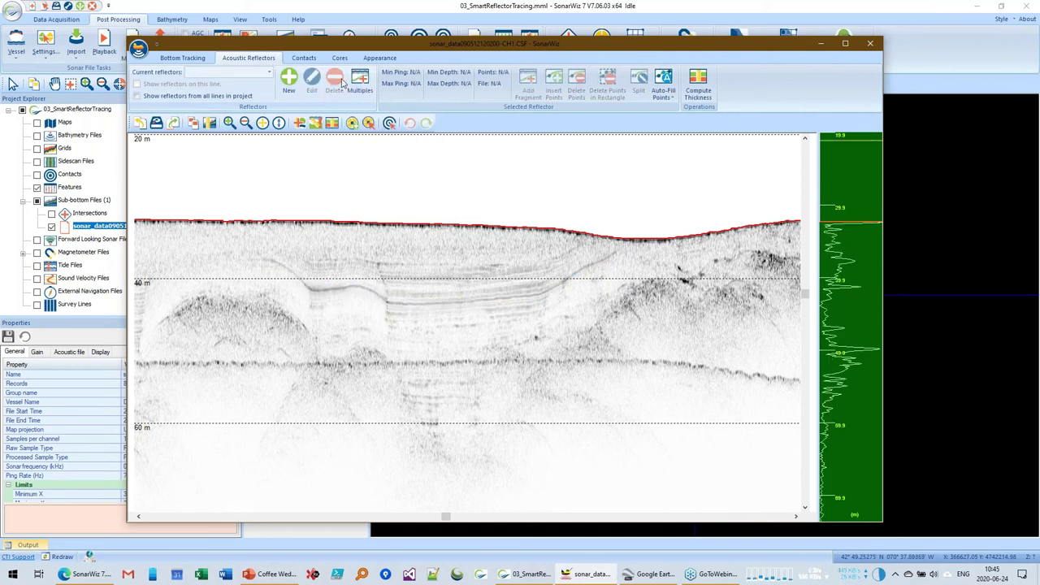
- Start reflector RF2 with auto-fill tracing, using smoothing over 10 pings, a snap range of 10 samples and a point spacing of 10 pings
{"action": "left_click", "coordinate": [295, 91]}
{"action": "type", "text": "RF2"}
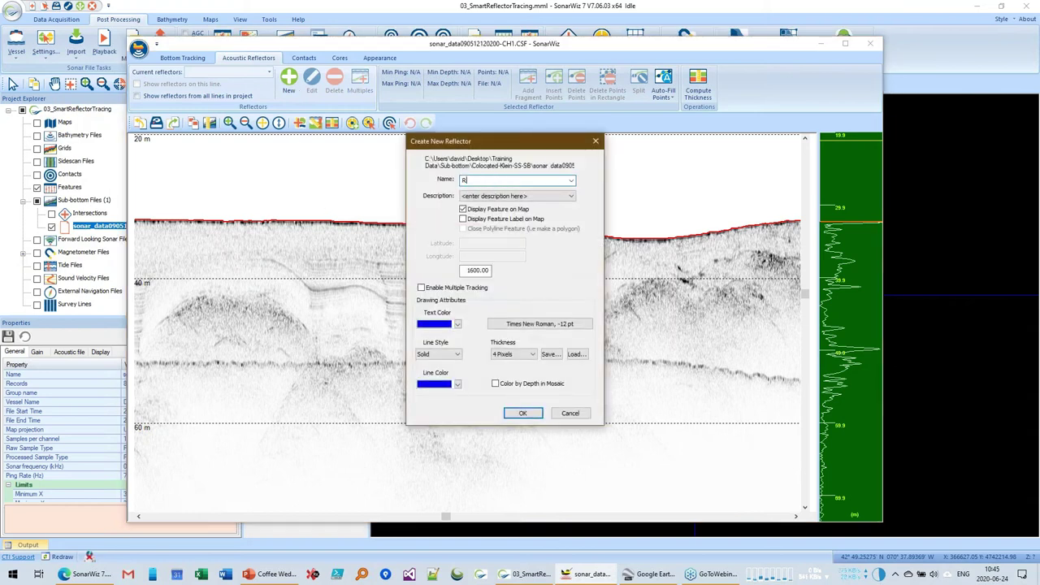
{"action": "left_click", "coordinate": [524, 413]}
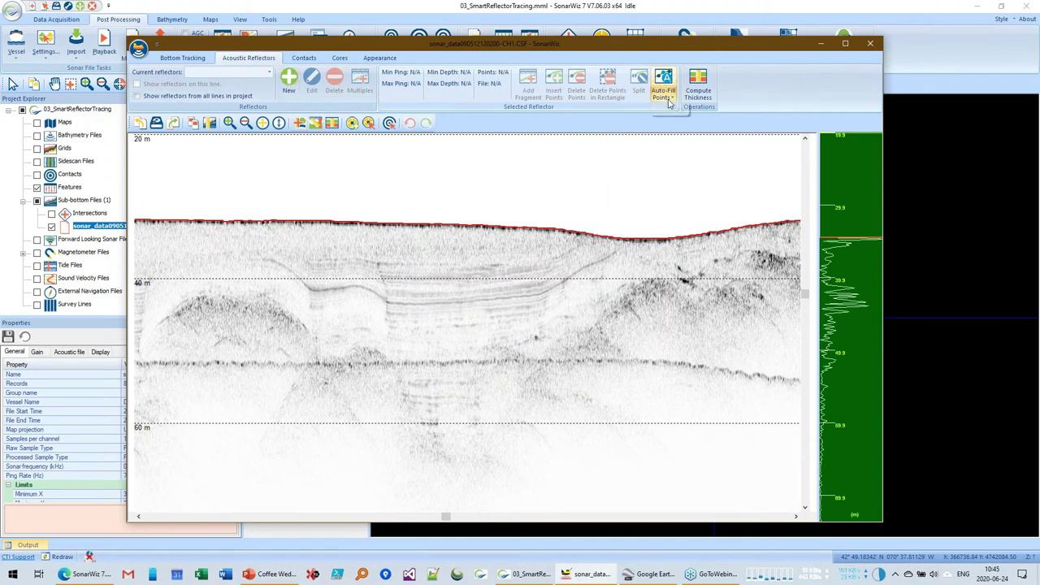
{"action": "left_click", "coordinate": [663, 86]}
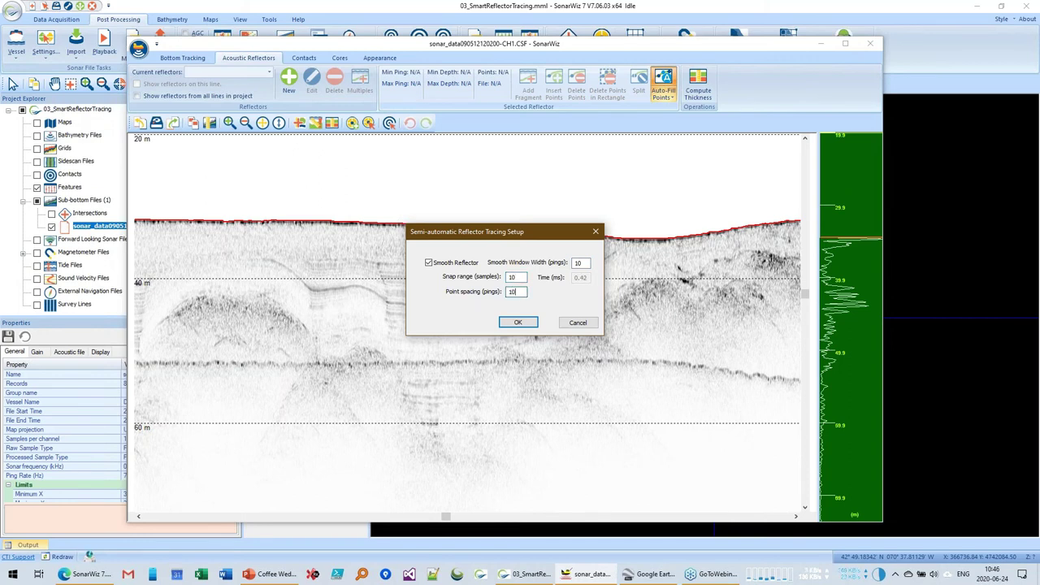
{"action": "left_click", "coordinate": [518, 323]}
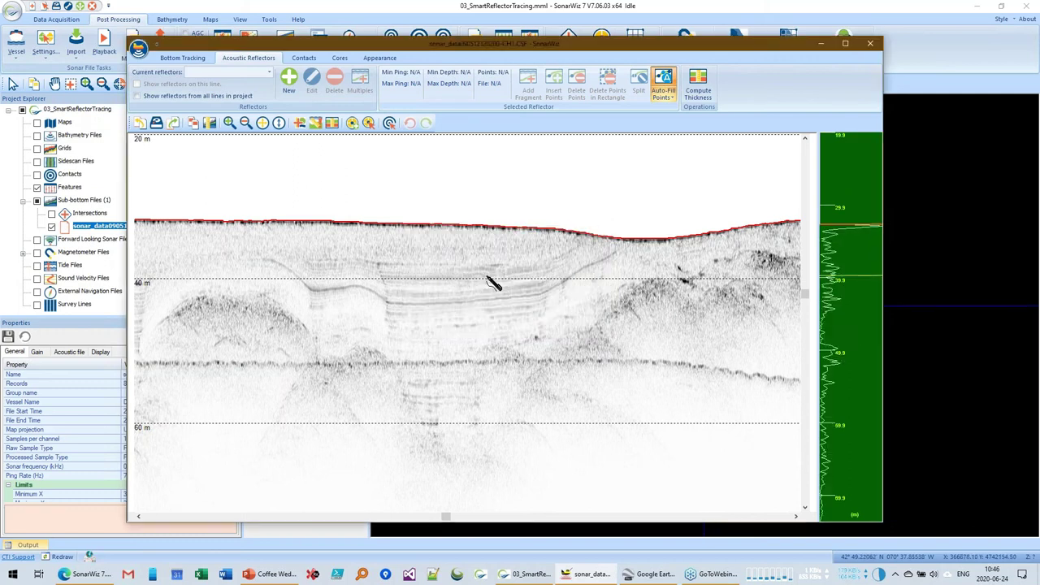
- Auto-fill RF2 across the buried channel and add correction points until it follows the channel base, about 36 to 43 m deep
{"action": "left_click", "coordinate": [275, 264]}
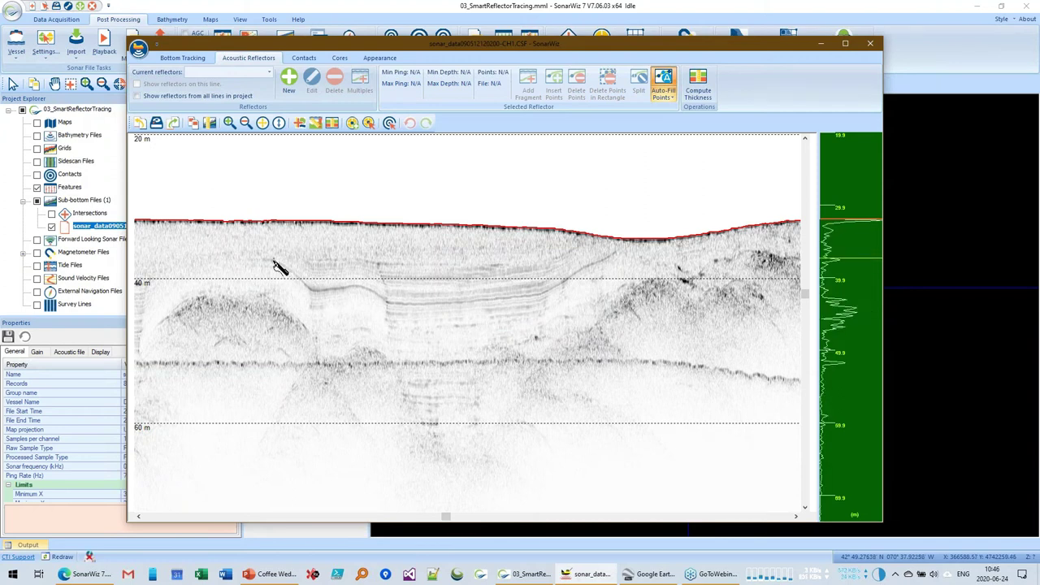
{"action": "left_click", "coordinate": [609, 257]}
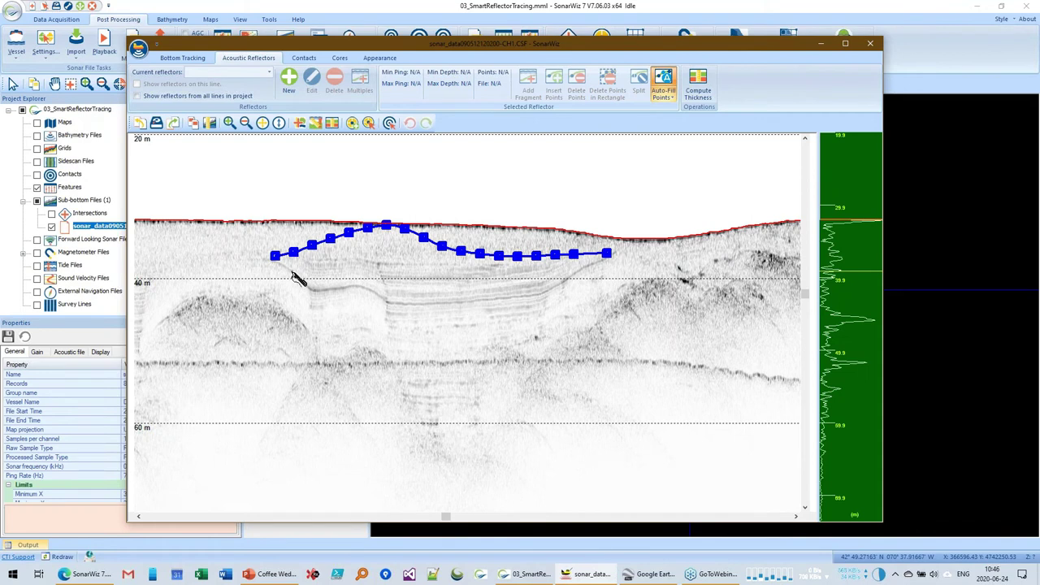
{"action": "left_click", "coordinate": [333, 293]}
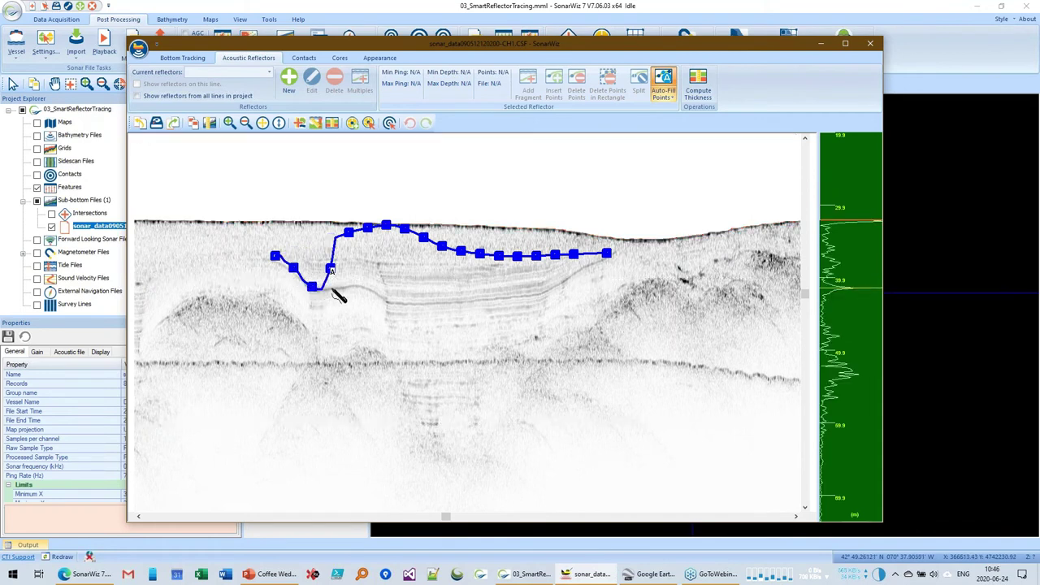
{"action": "left_click", "coordinate": [413, 306]}
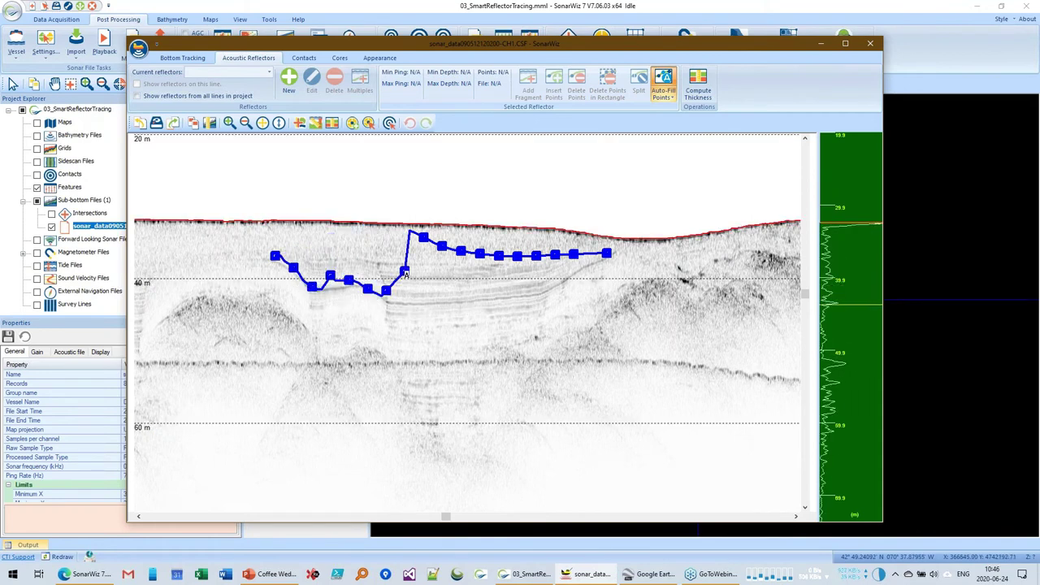
{"action": "left_click", "coordinate": [470, 308]}
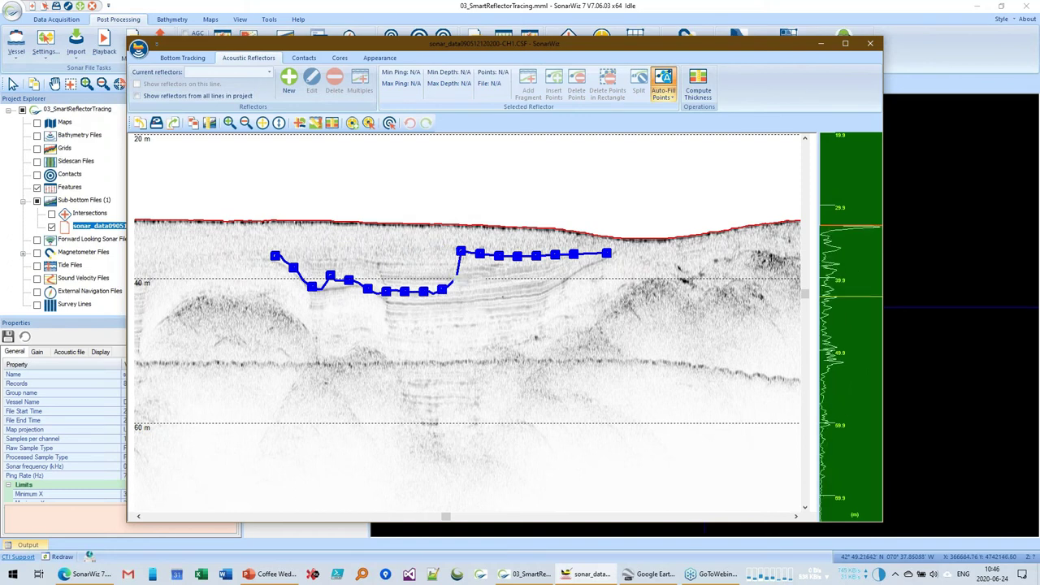
{"action": "left_click", "coordinate": [507, 303]}
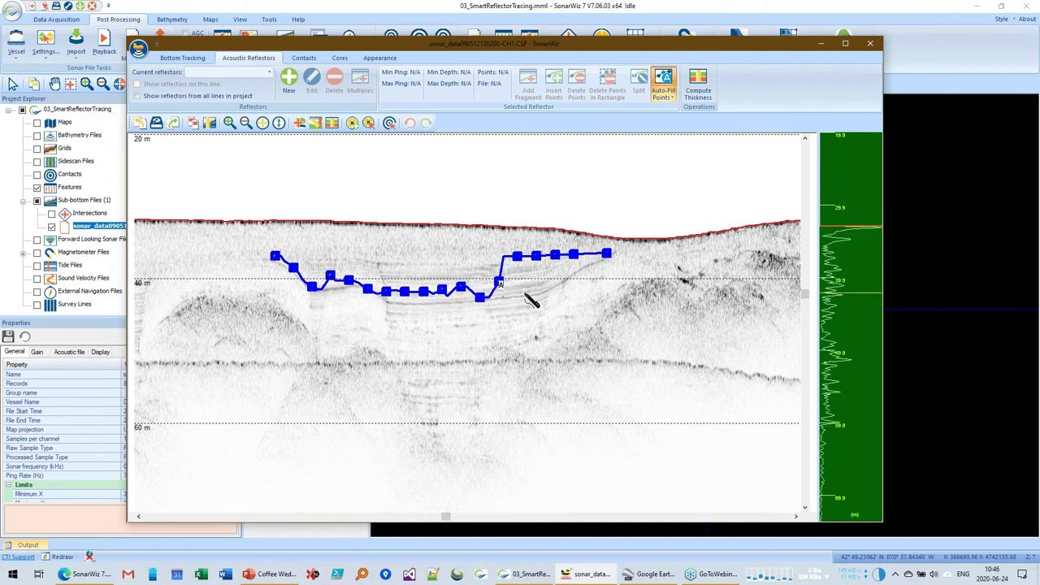
{"action": "left_click", "coordinate": [578, 288]}
{"action": "left_click", "coordinate": [589, 267]}
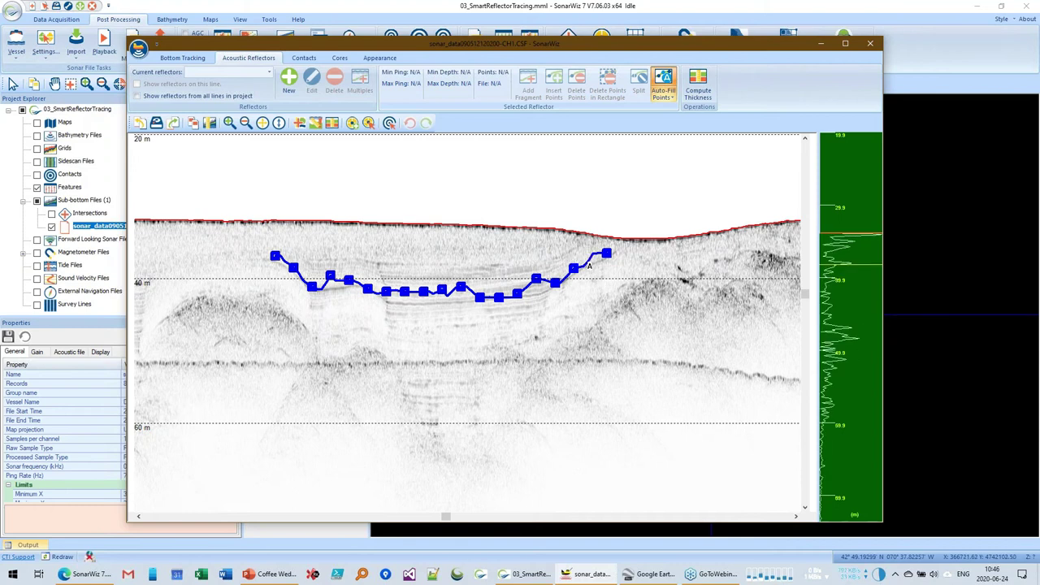
{"action": "left_click", "coordinate": [605, 268]}
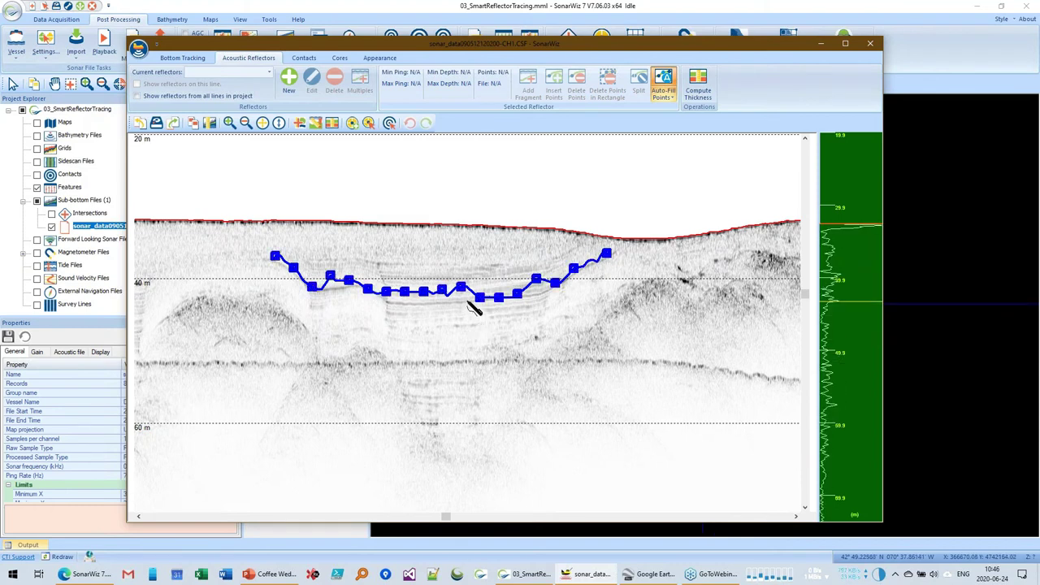
{"action": "left_click", "coordinate": [424, 302]}
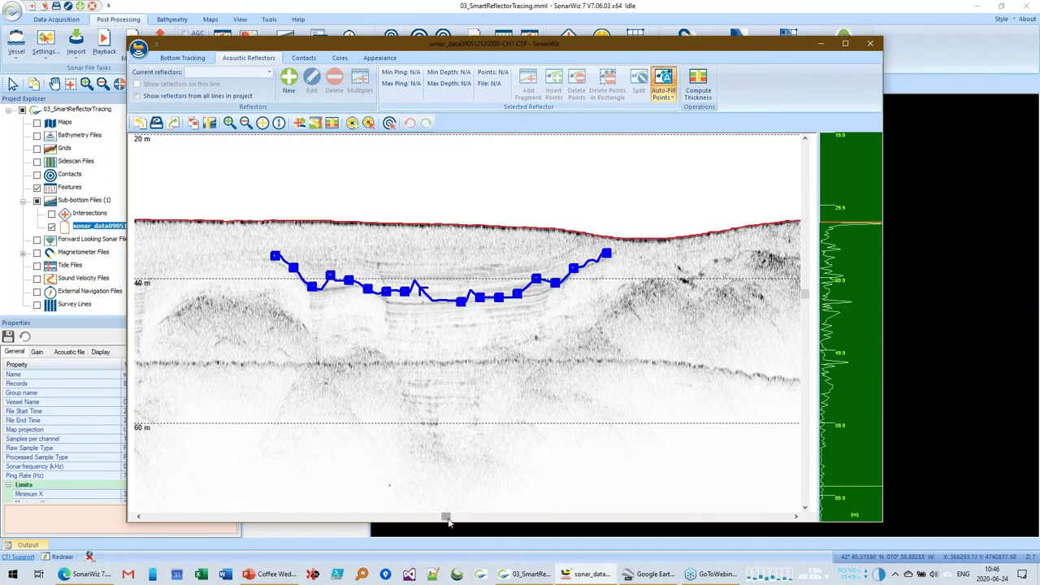
- Create reflector RF1 with auto-fill tracing in the section further along the line that shows the strong undulating layer
{"action": "left_click_drag", "start_coordinate": [447, 517], "coordinate": [720, 504]}
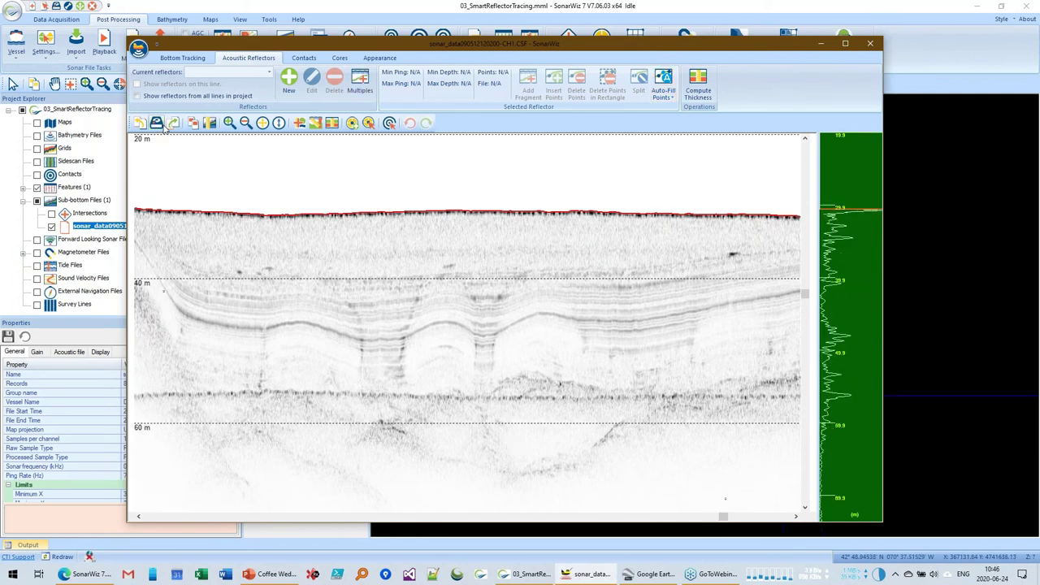
{"action": "left_click", "coordinate": [328, 162]}
{"action": "type", "text": "RF1"}
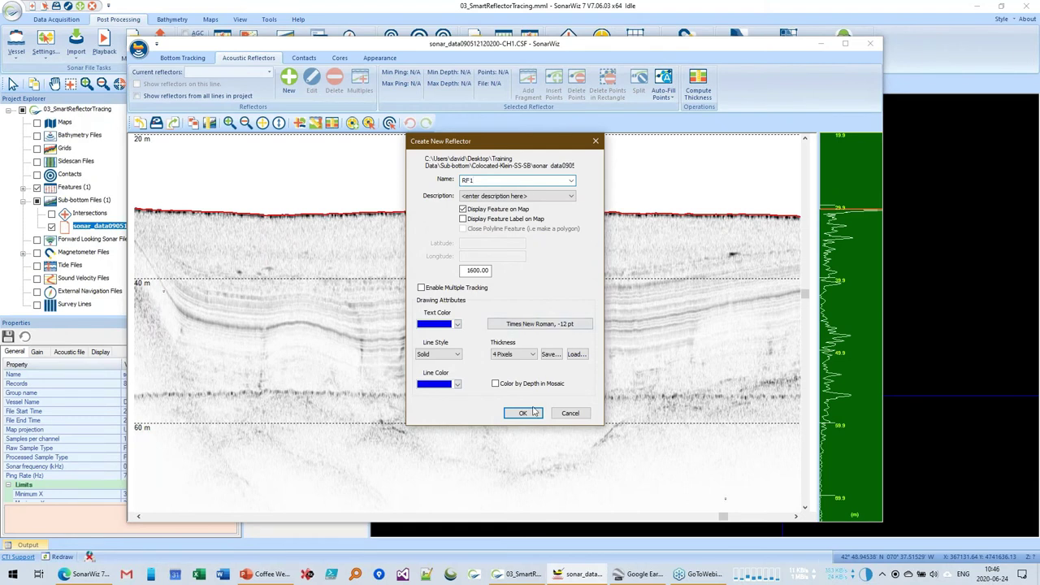
{"action": "left_click", "coordinate": [524, 414]}
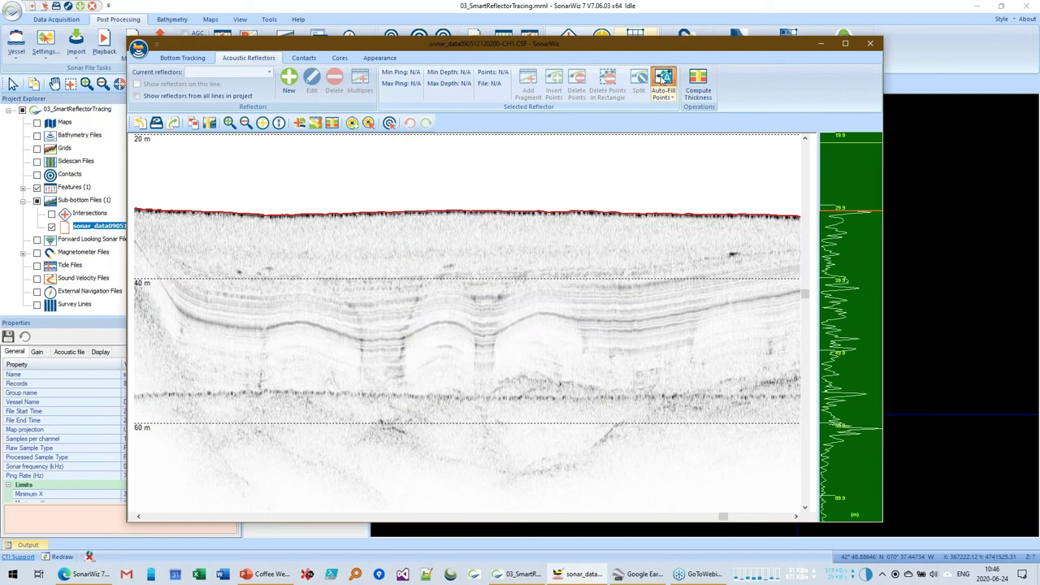
{"action": "left_click", "coordinate": [663, 78]}
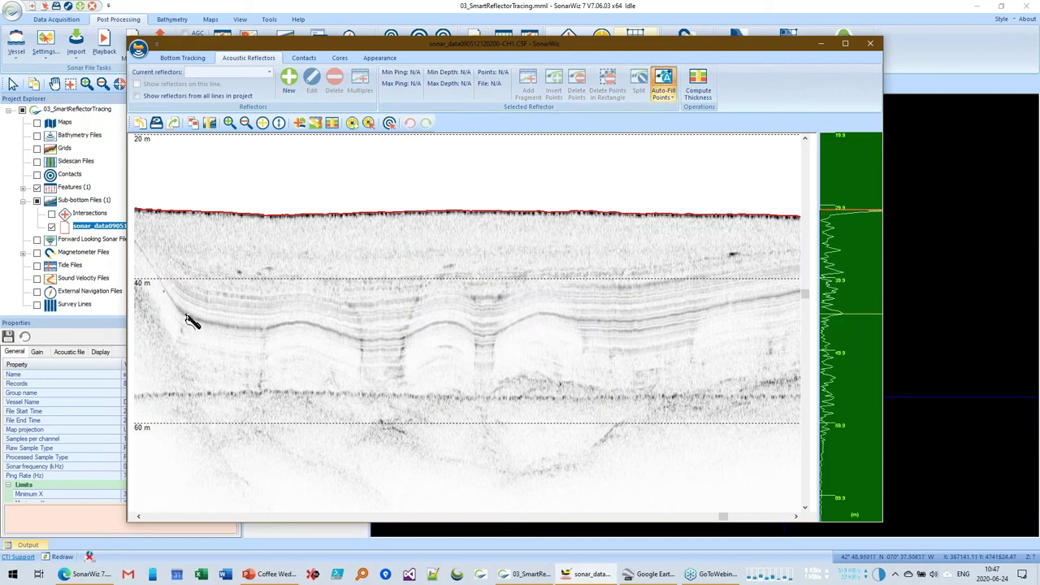
- Trace RF1 semi-automatically along the strong undulating layer, about 42 to 48 m deep, across the displayed section
{"action": "left_click", "coordinate": [372, 340]}
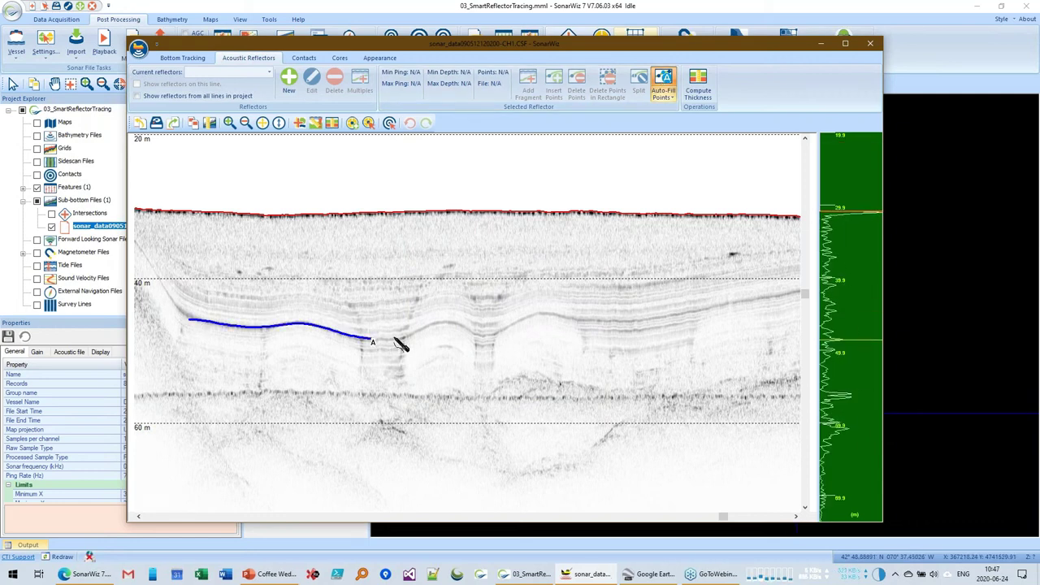
{"action": "left_click", "coordinate": [445, 328]}
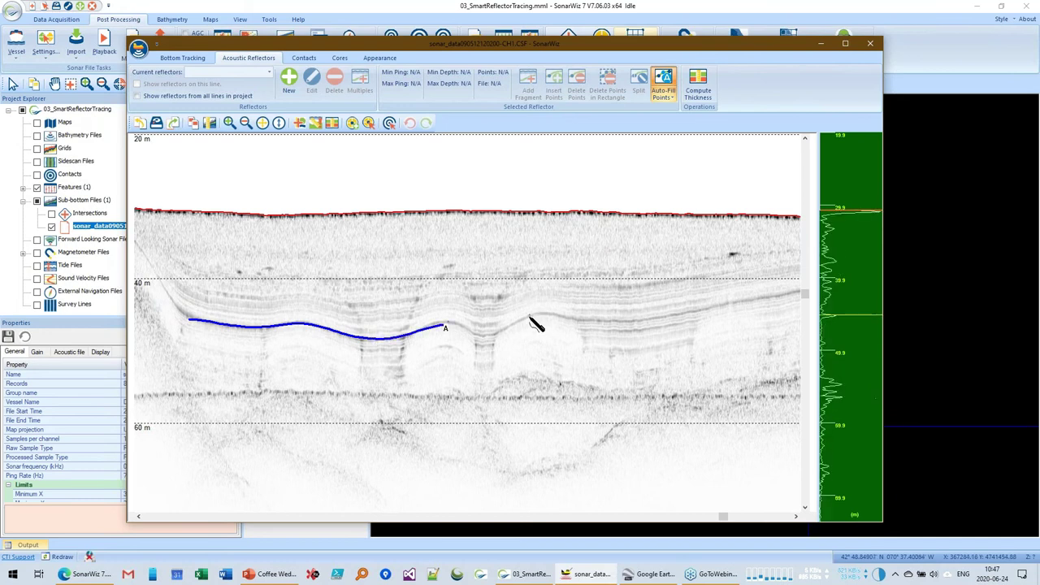
{"action": "left_click", "coordinate": [529, 325]}
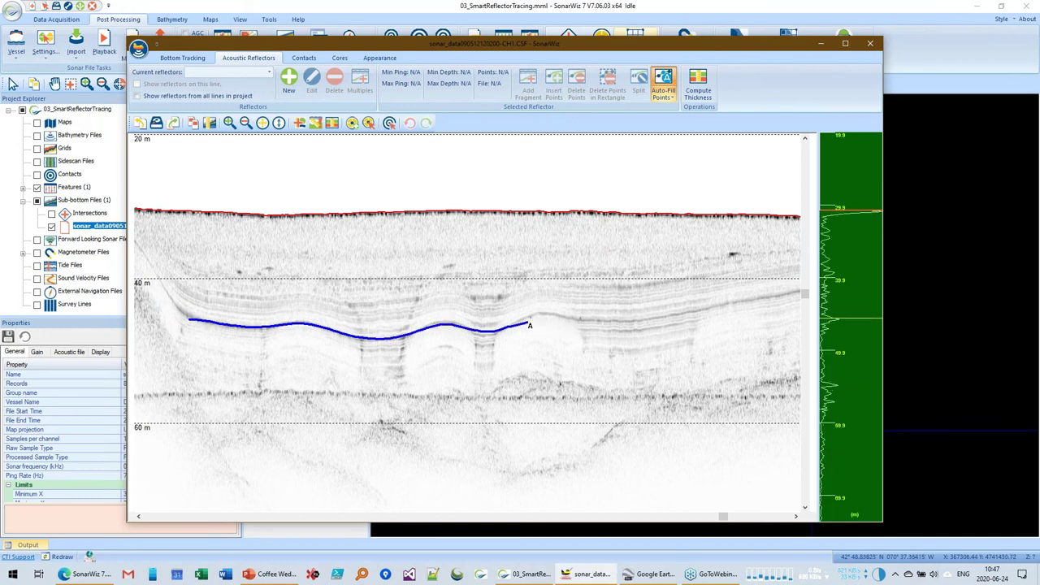
{"action": "left_click", "coordinate": [674, 320]}
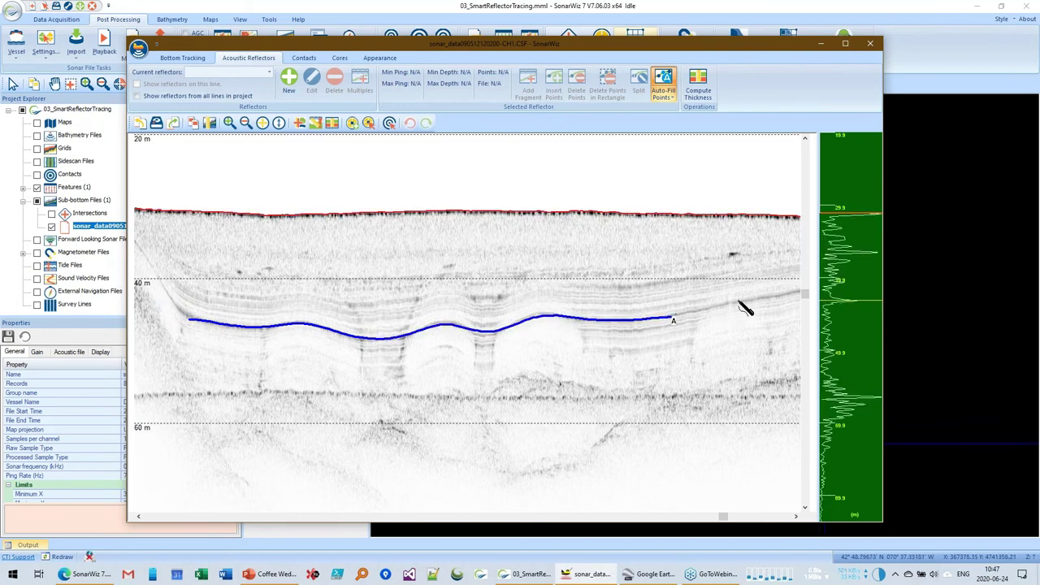
{"action": "left_click", "coordinate": [755, 303]}
{"action": "left_click", "coordinate": [787, 297]}
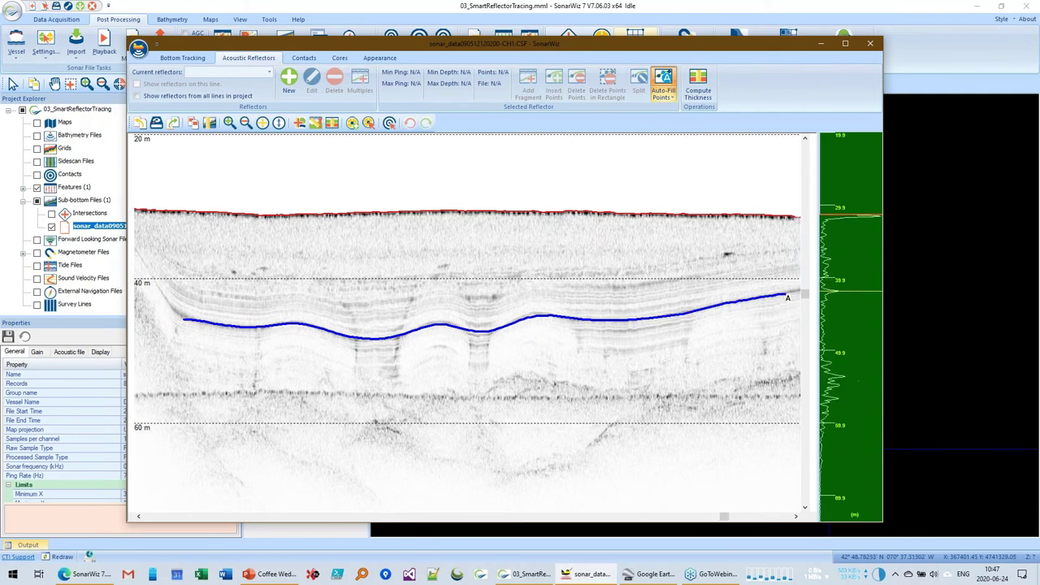
- Extend RF1 along the same layer over the next section, about 40 to 42 m deep, and finish the trace
{"action": "left_click_drag", "start_coordinate": [726, 519], "coordinate": [778, 518]}
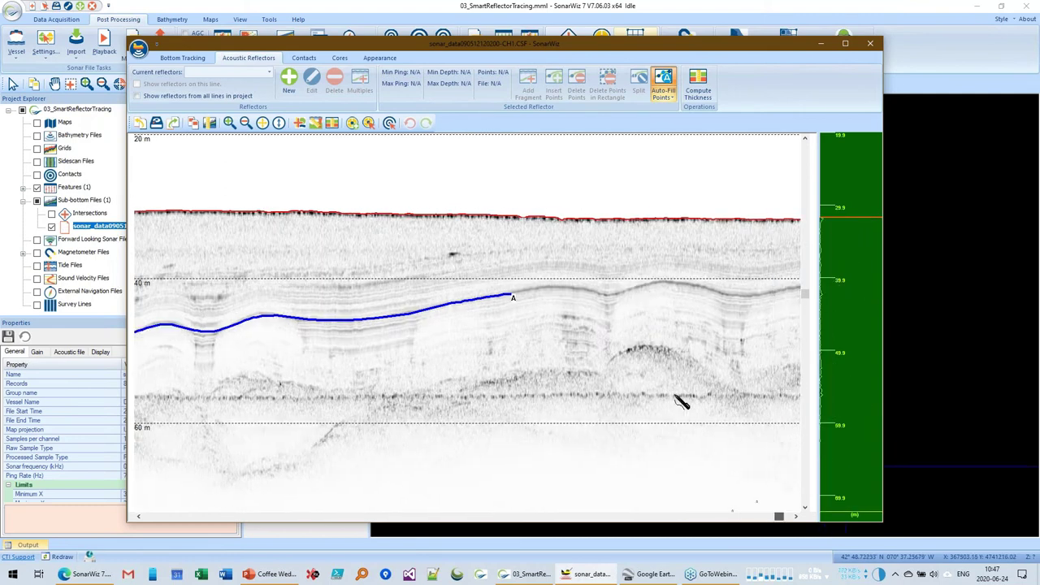
{"action": "left_click", "coordinate": [658, 287]}
{"action": "left_click", "coordinate": [748, 297]}
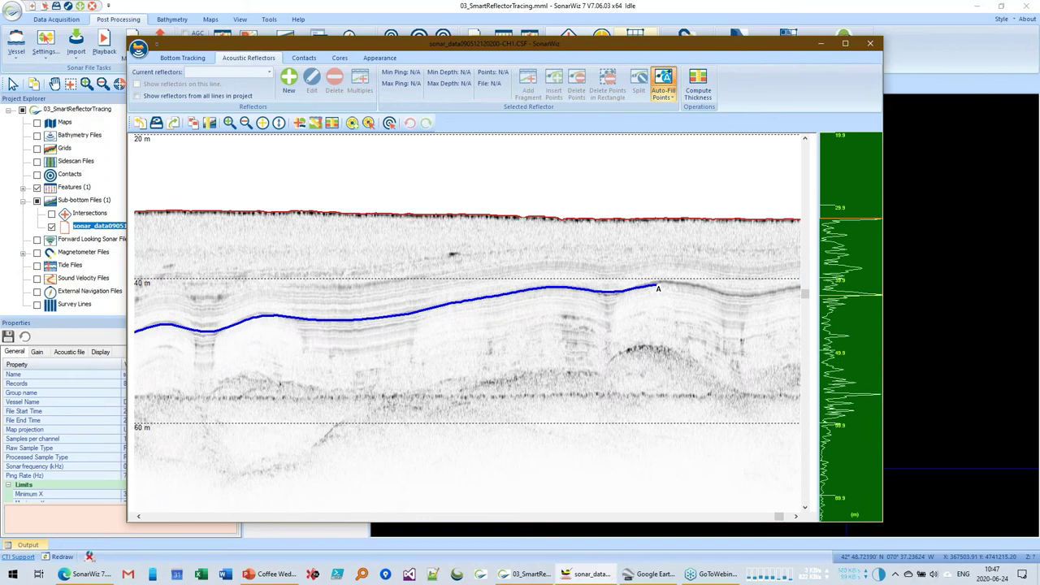
{"action": "double_click", "coordinate": [794, 289]}
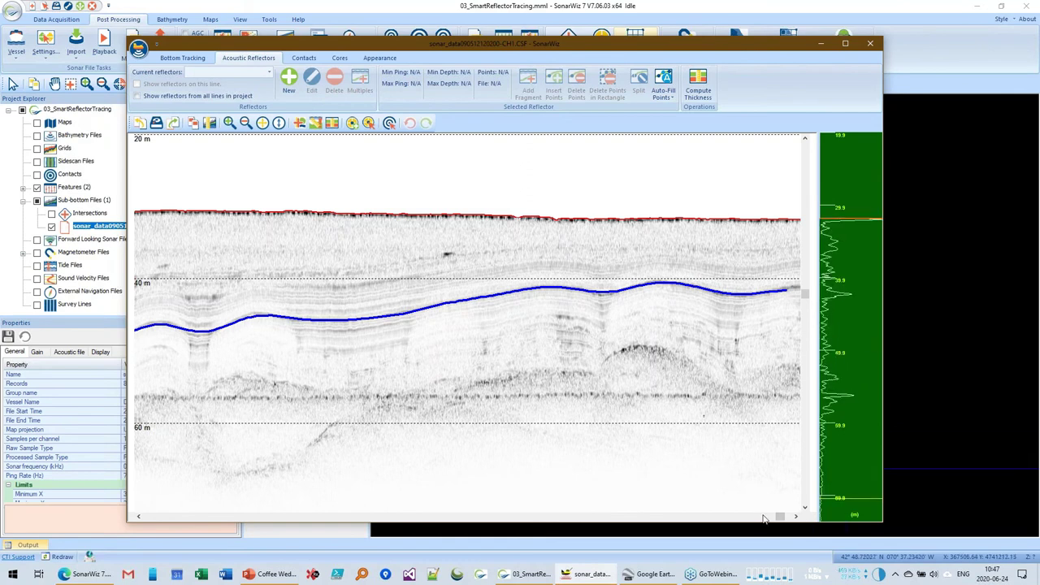
- Try tracing the shallow basin layer beneath the seafloor manually as reflector RF2, and delete the trace
{"action": "left_click_drag", "start_coordinate": [781, 521], "coordinate": [629, 524]}
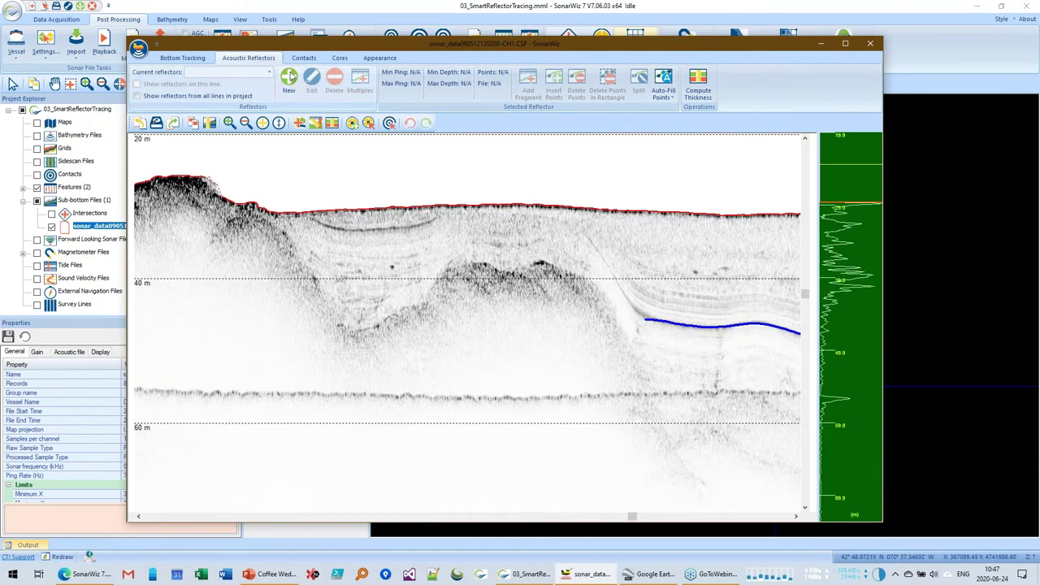
{"action": "left_click", "coordinate": [397, 169]}
{"action": "type", "text": "RF"}
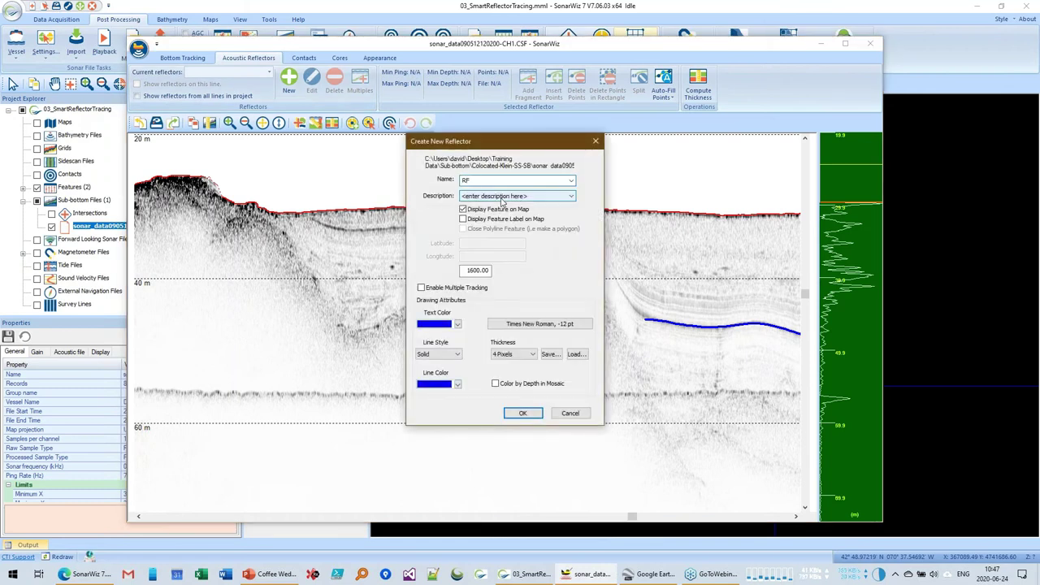
{"action": "type", "text": "2"}
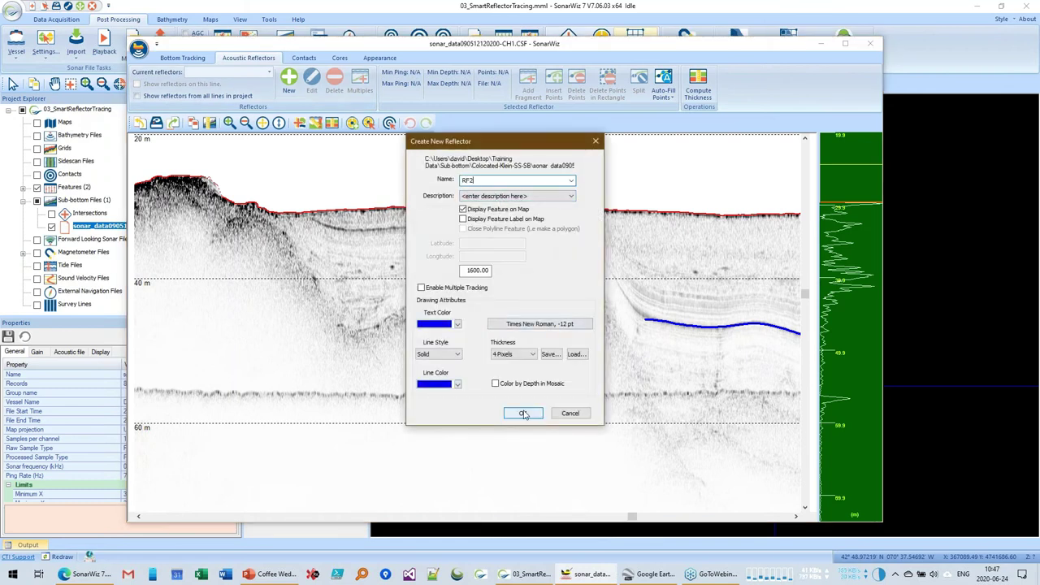
{"action": "left_click", "coordinate": [523, 412]}
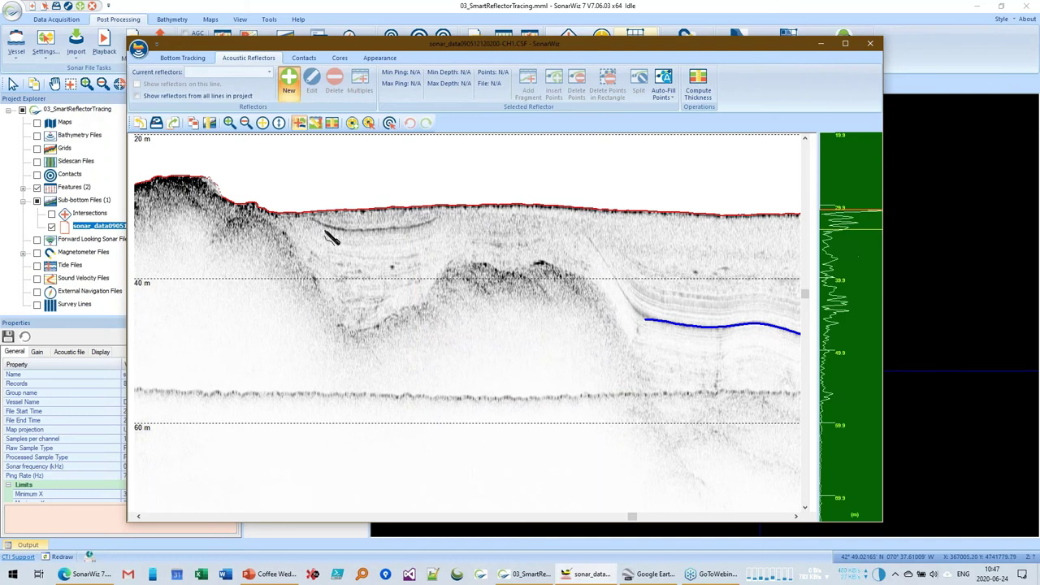
{"action": "left_click_drag", "start_coordinate": [351, 231], "coordinate": [442, 224]}
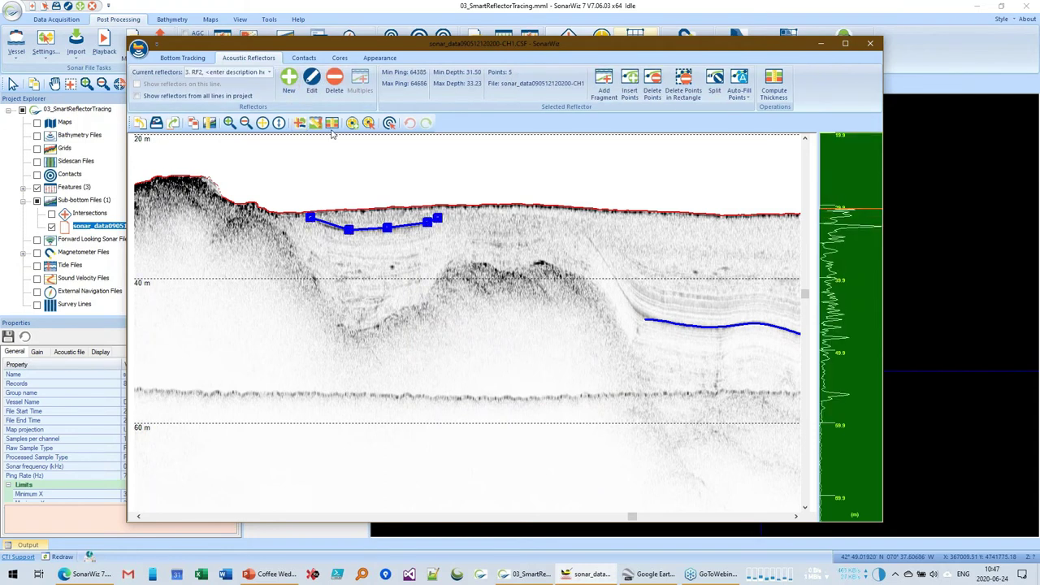
{"action": "left_click", "coordinate": [334, 77]}
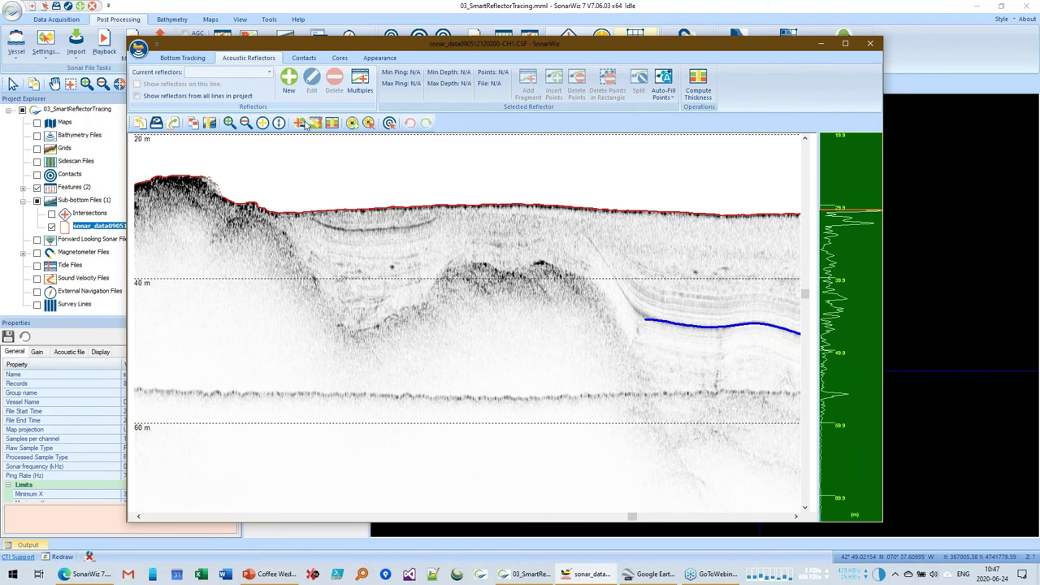
- Create a reflector with the default name Feature0000 and auto-fill tracing, and fit it to the shallow basin layer about 31 to 33 m deep
{"action": "left_click", "coordinate": [289, 79]}
{"action": "left_click", "coordinate": [524, 414]}
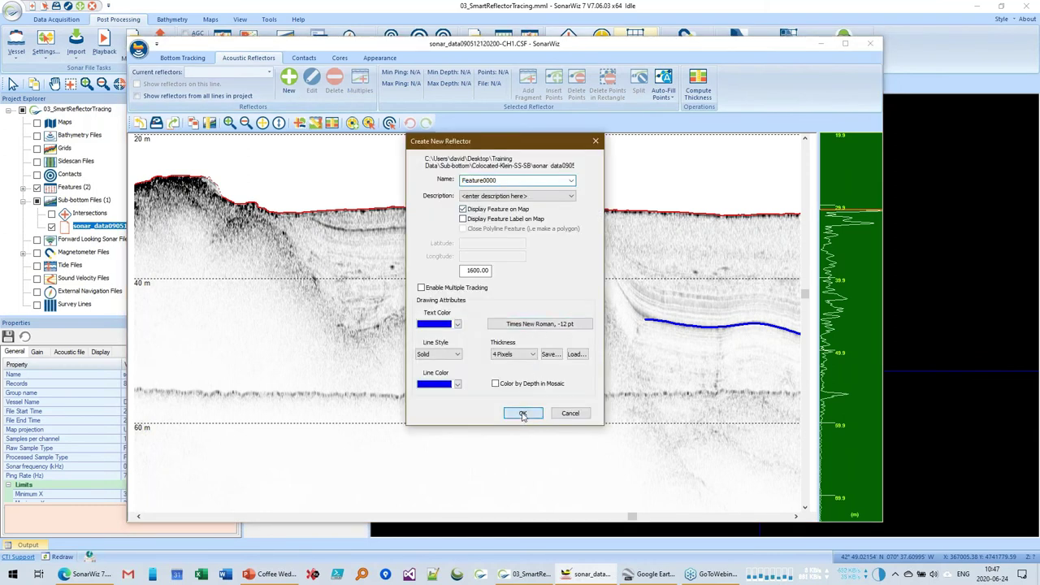
{"action": "left_click", "coordinate": [664, 77]}
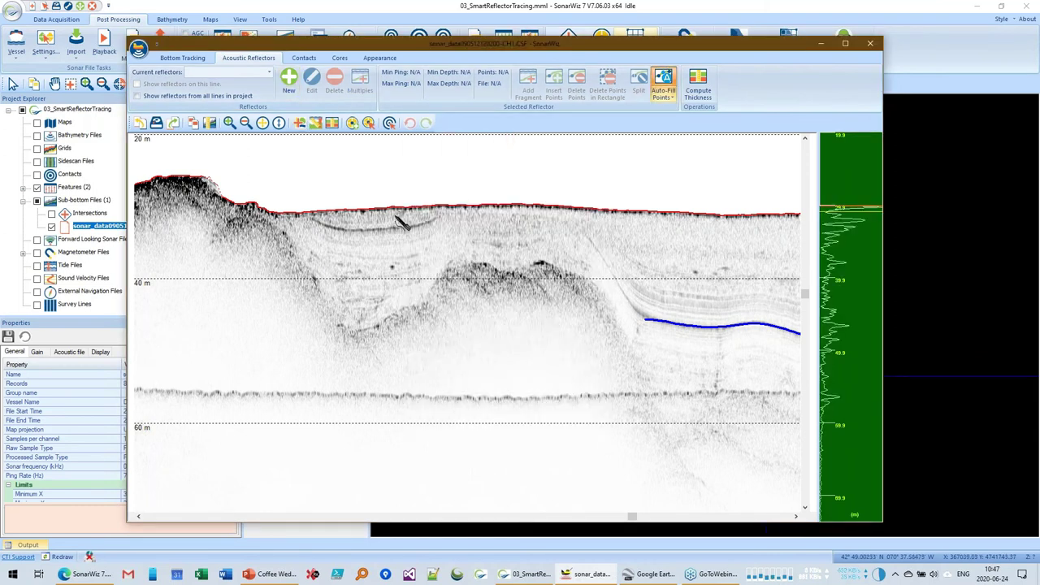
{"action": "left_click", "coordinate": [314, 222]}
{"action": "left_click", "coordinate": [439, 219]}
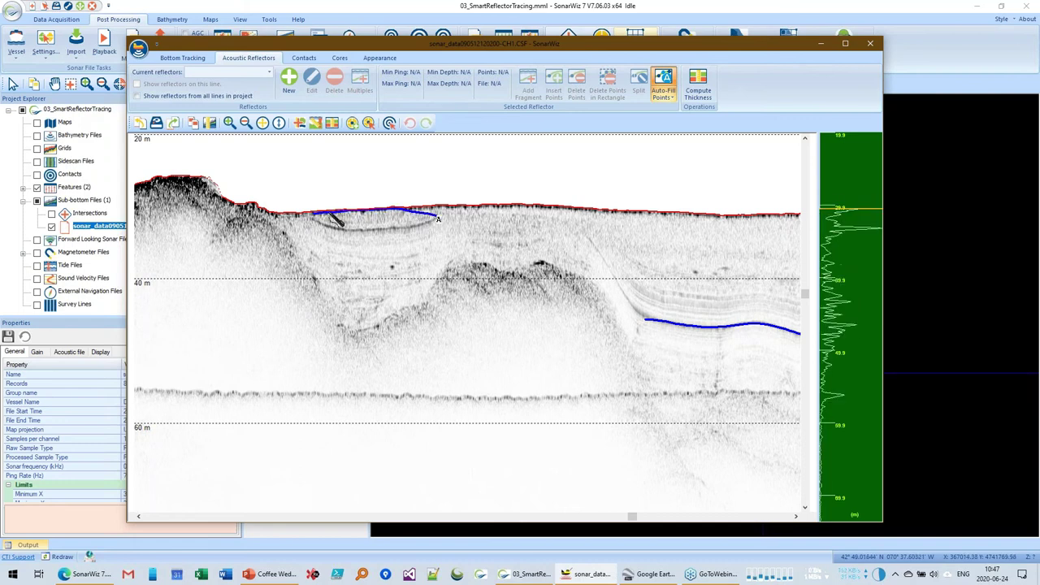
{"action": "left_click", "coordinate": [330, 230]}
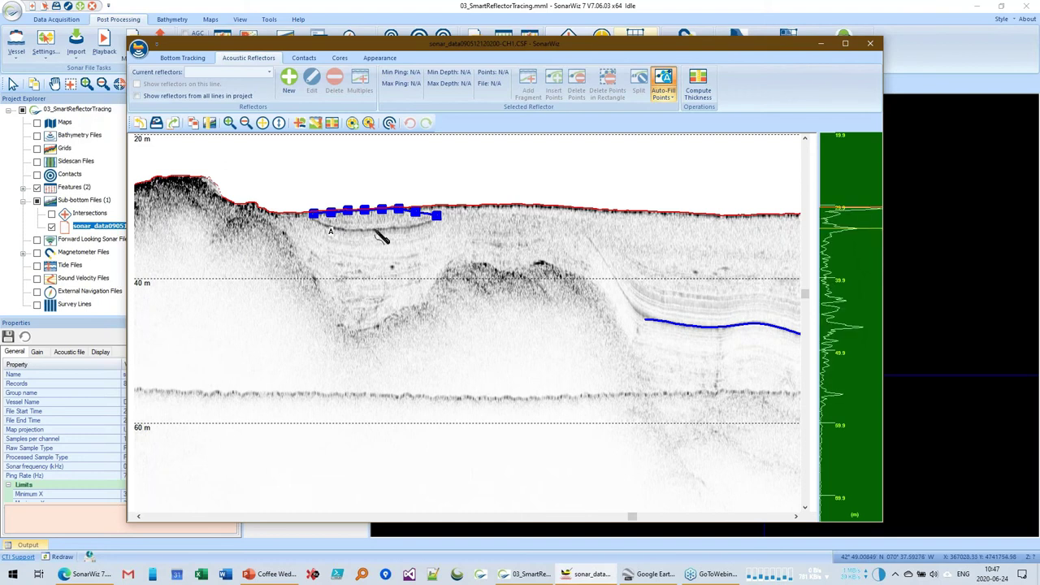
{"action": "left_click", "coordinate": [397, 231]}
{"action": "left_click", "coordinate": [428, 226]}
{"action": "right_click", "coordinate": [389, 234]}
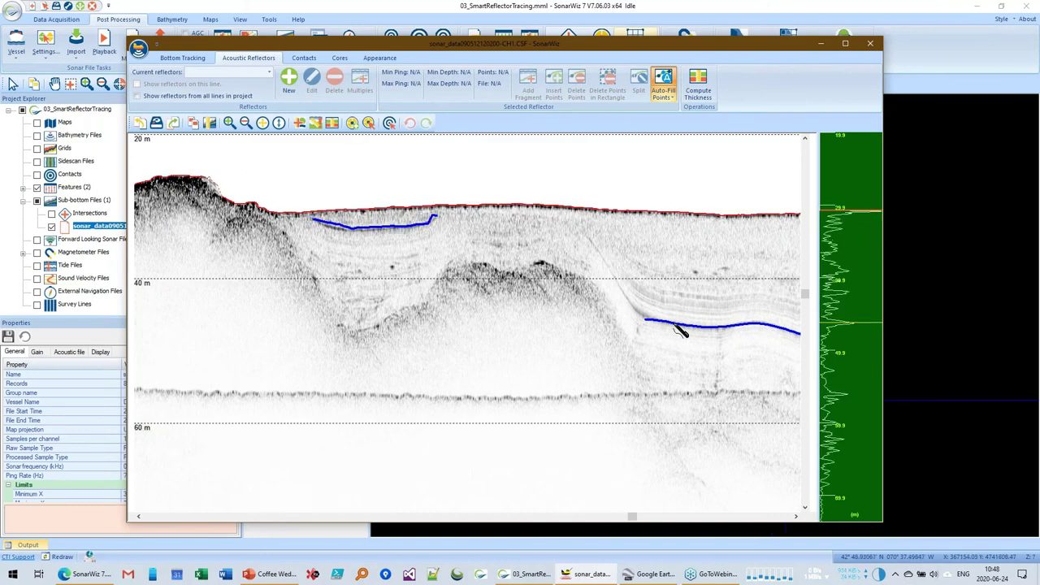
- Review the semi-automatic tracing settings for the smoothing window, snap range and point spacing
{"action": "left_click", "coordinate": [667, 94]}
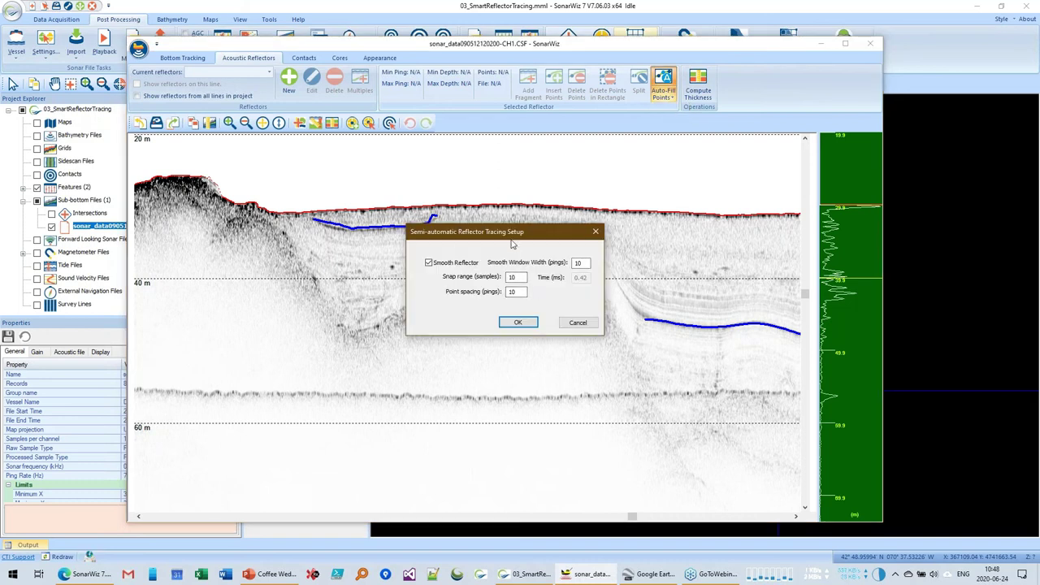
{"action": "left_click_drag", "start_coordinate": [512, 242], "coordinate": [523, 269]}
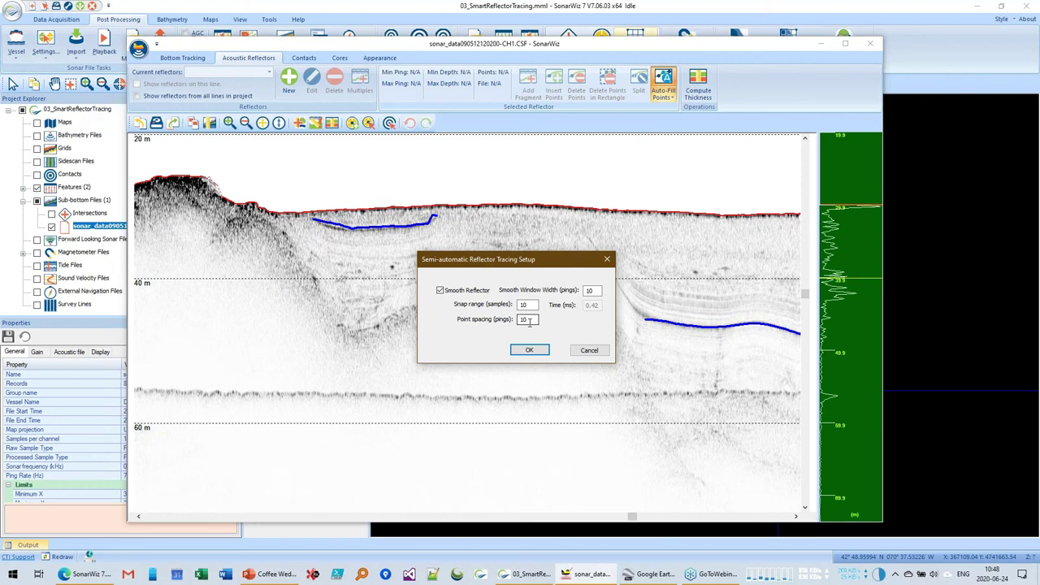
{"action": "left_click", "coordinate": [590, 350]}
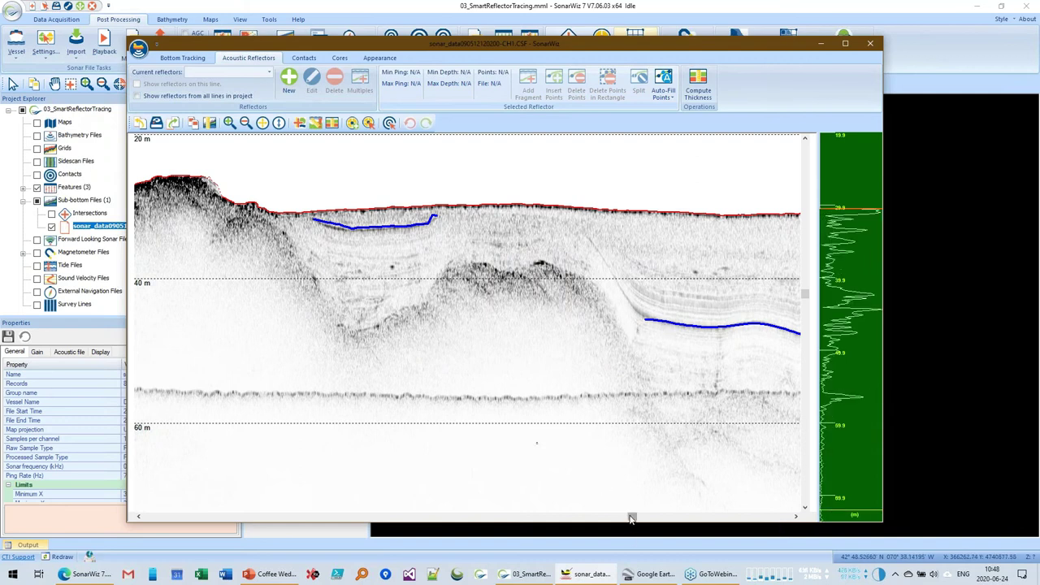
- Try to open the Mulitples001 project from the recent projects
{"action": "left_click_drag", "start_coordinate": [632, 519], "coordinate": [752, 497]}
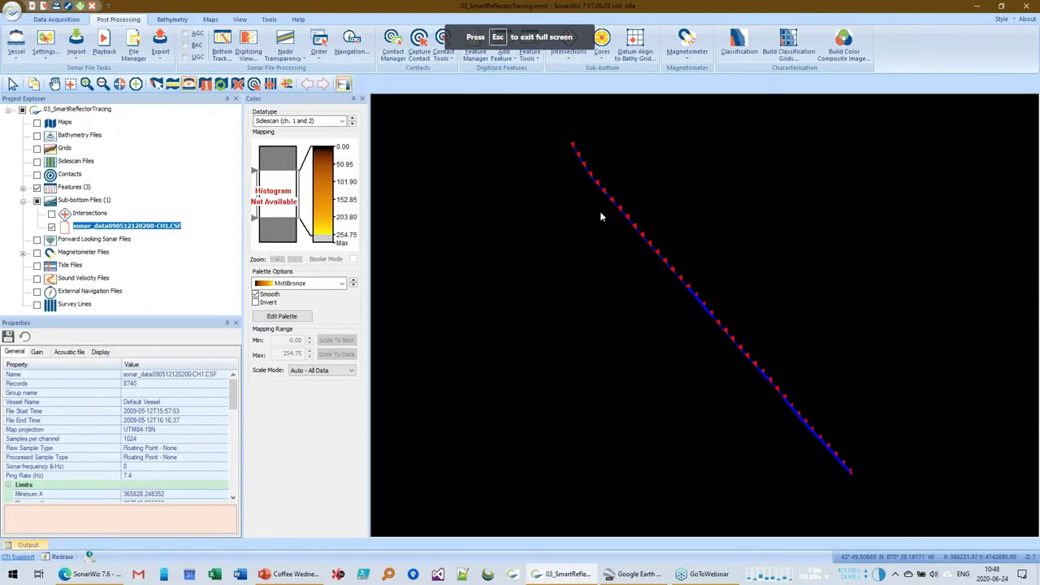
{"action": "left_click", "coordinate": [11, 11]}
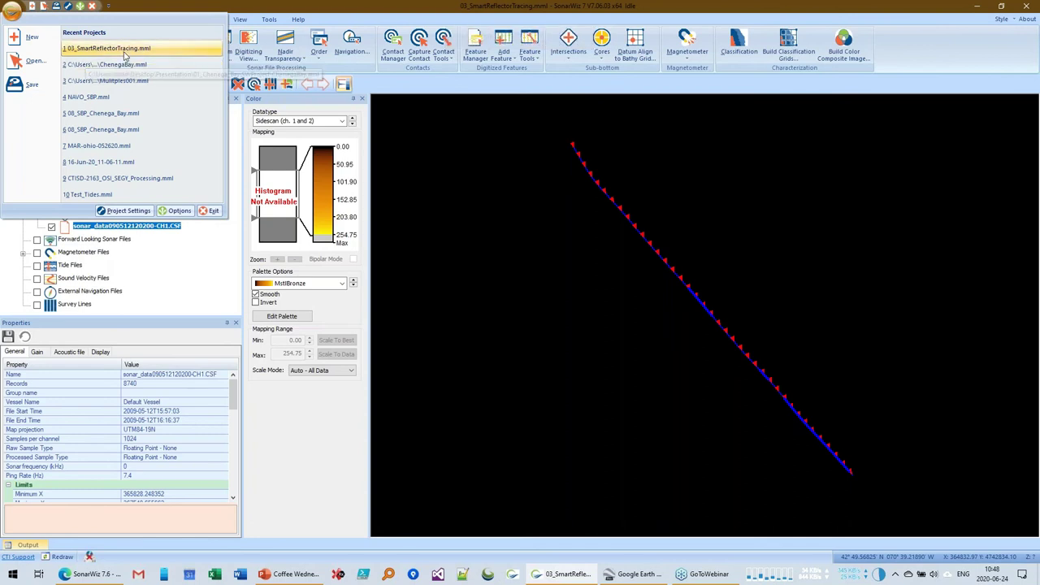
{"action": "left_click", "coordinate": [128, 81]}
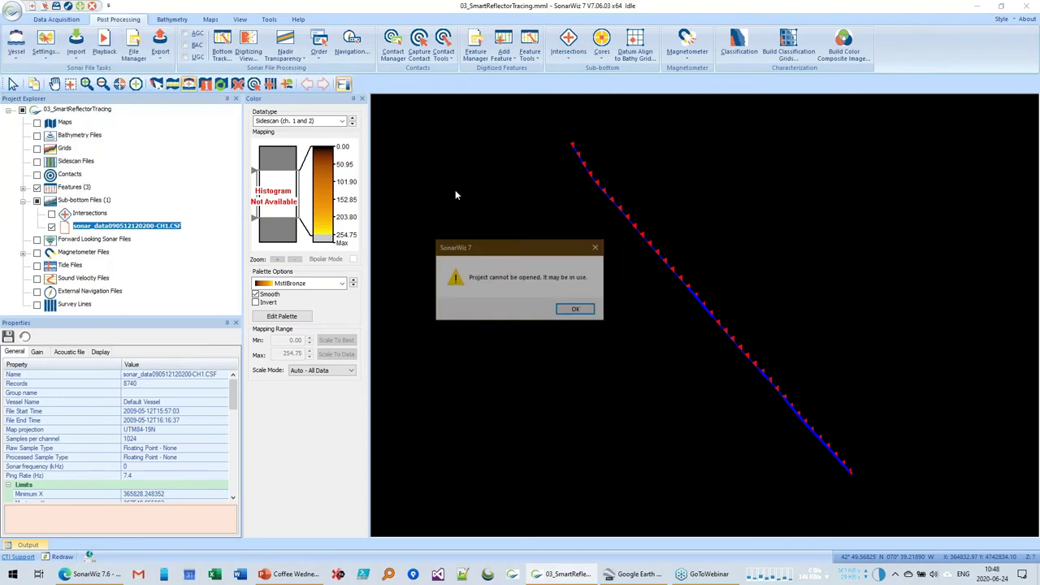
{"action": "left_click", "coordinate": [576, 312]}
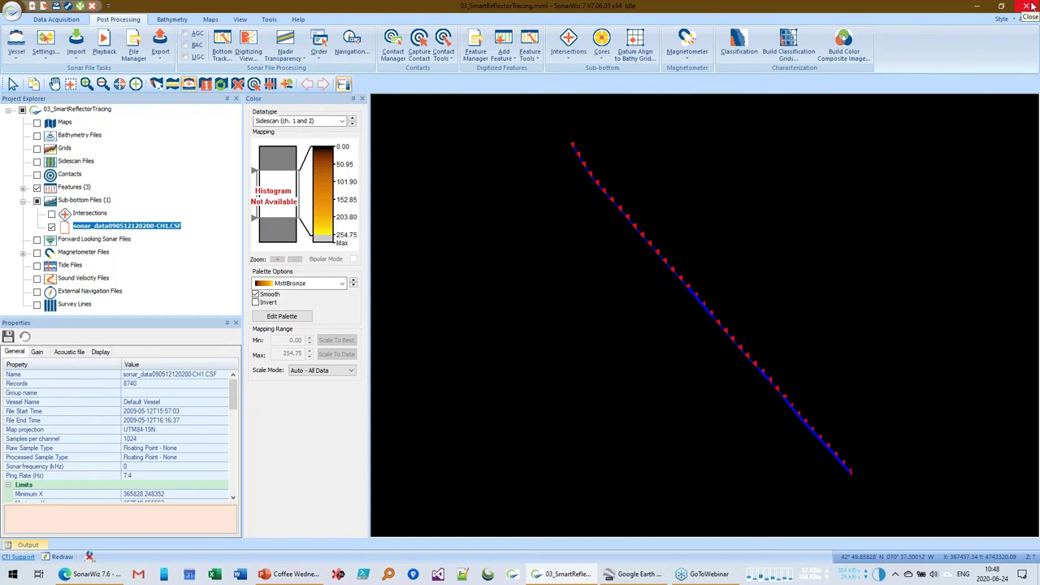
- Restart SonarWiz without a project, exiting the slide show and closing the Coffee Wednesday presentation in PowerPoint
{"action": "left_click", "coordinate": [1030, 7]}
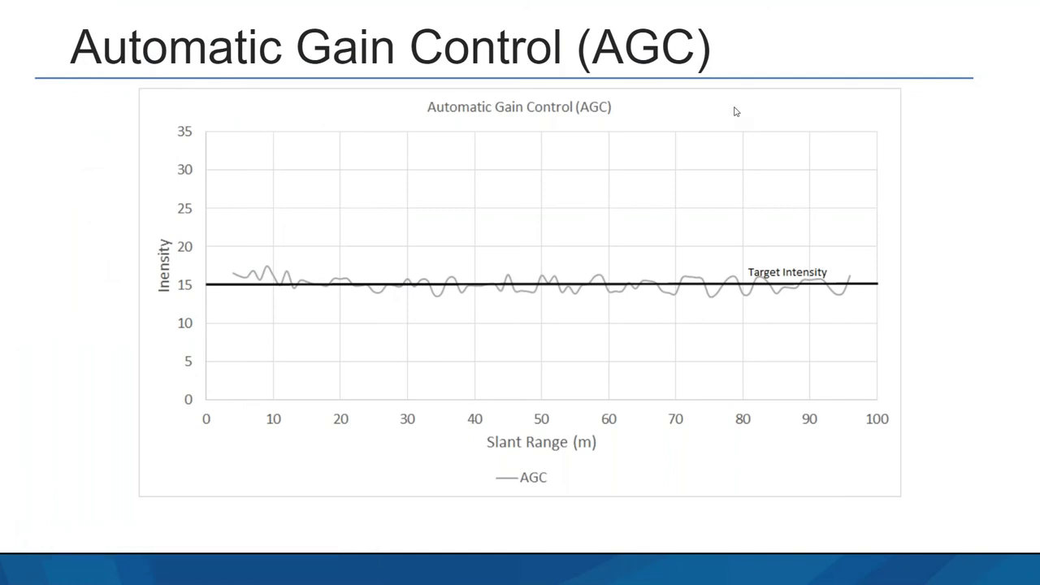
{"action": "key", "text": "Escape"}
{"action": "left_click", "coordinate": [767, 30]}
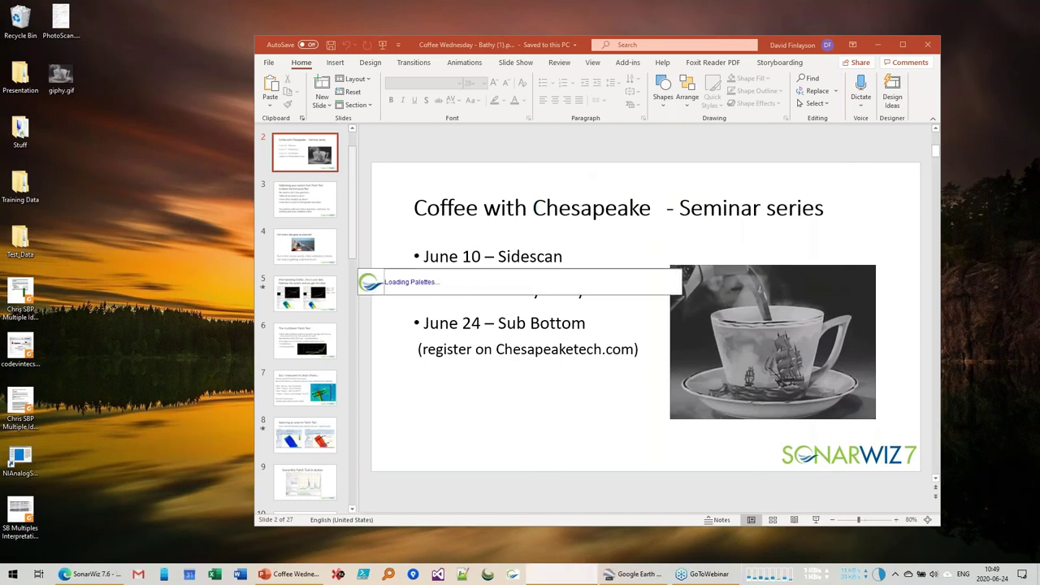
{"action": "left_click", "coordinate": [927, 46]}
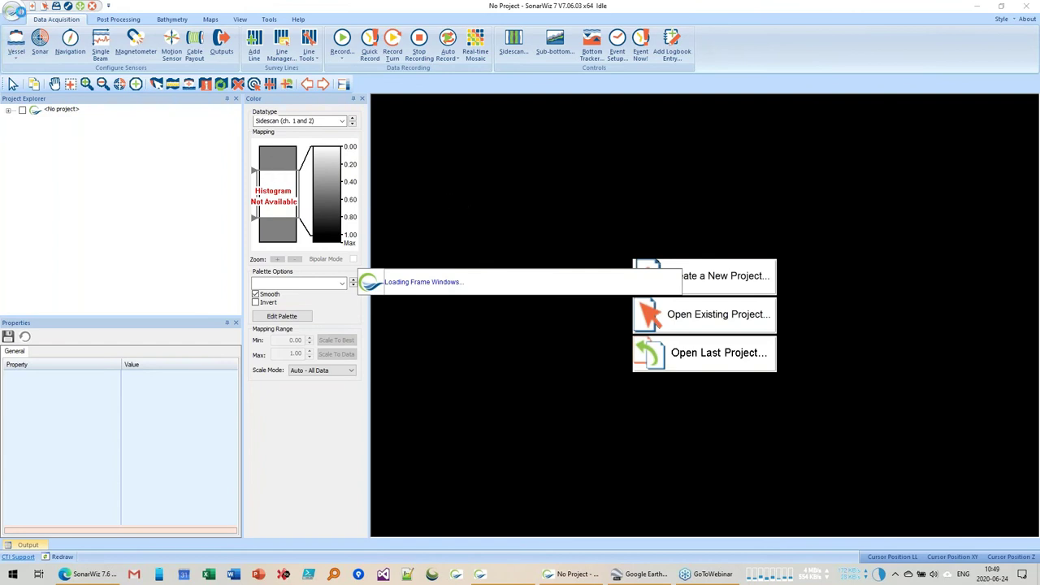
- Open the existing project Mulitples001.mml from the Presentation\02_Mulitples001 folder
{"action": "left_click", "coordinate": [673, 315]}
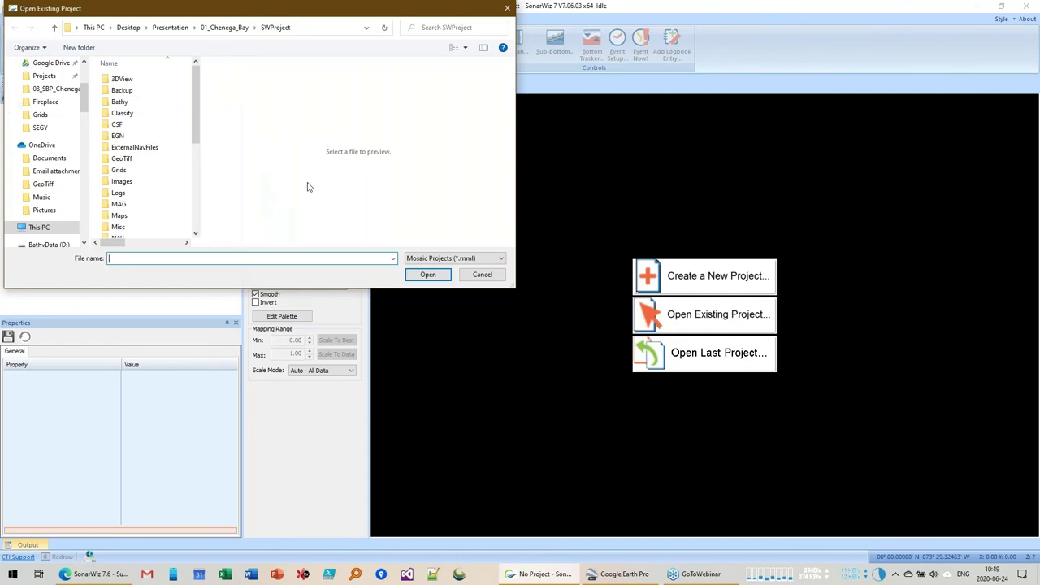
{"action": "left_click", "coordinate": [167, 30]}
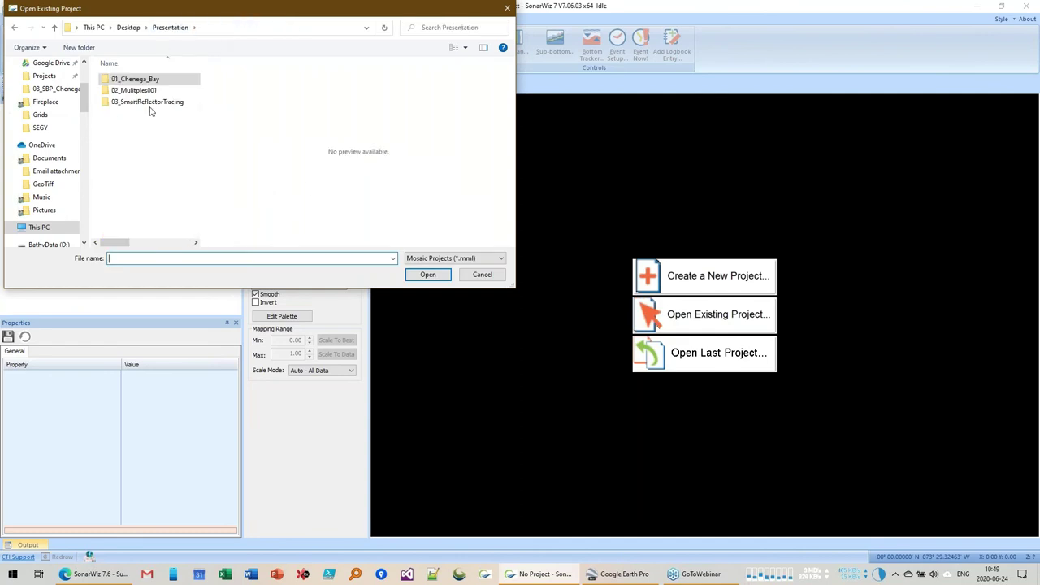
{"action": "left_click", "coordinate": [144, 93]}
{"action": "double_click", "coordinate": [145, 93]}
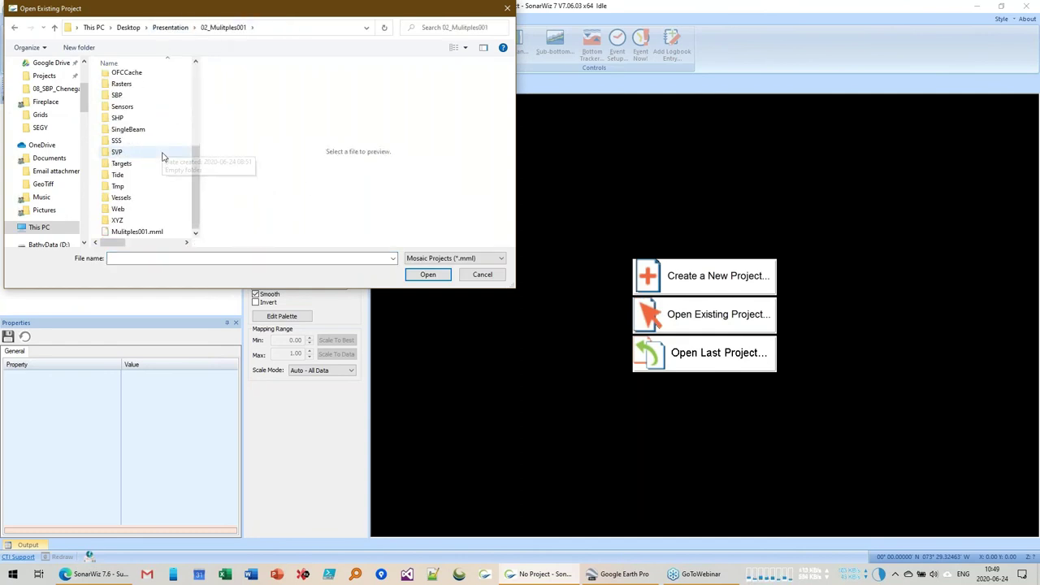
{"action": "left_click", "coordinate": [139, 231]}
{"action": "left_click", "coordinate": [429, 274]}
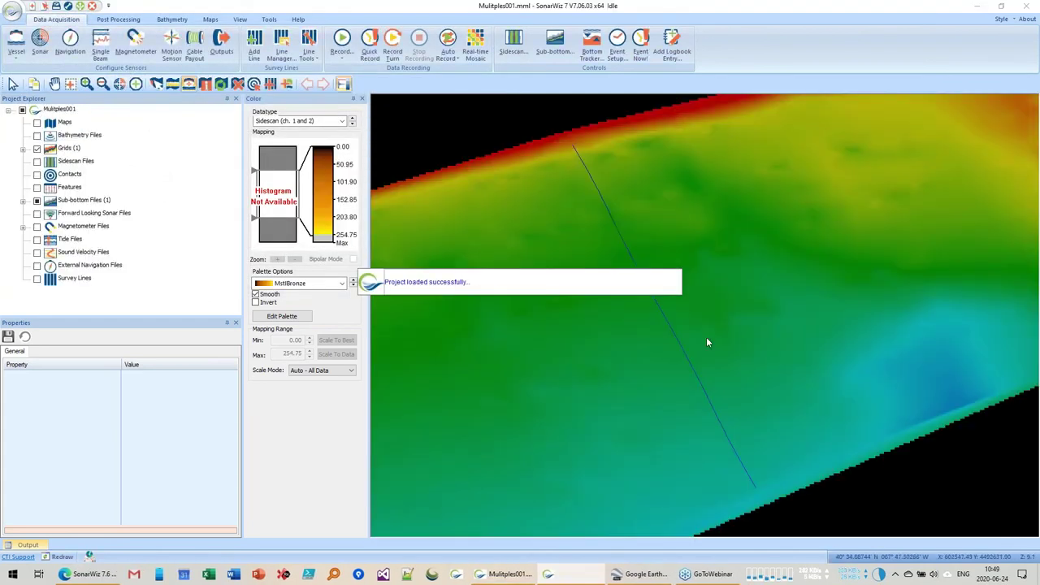
- Open the sub-bottom line e0055_1509_bp_mod-CH1-CH1 for digitizing and examine the seafloor return and the repeated echoes beneath it
{"action": "left_click", "coordinate": [679, 343]}
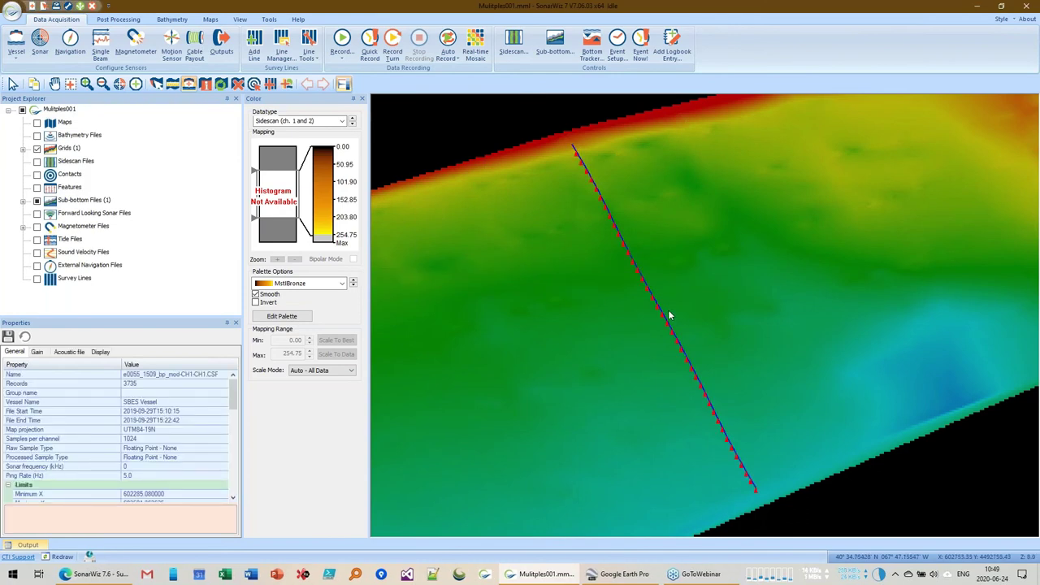
{"action": "double_click", "coordinate": [663, 317]}
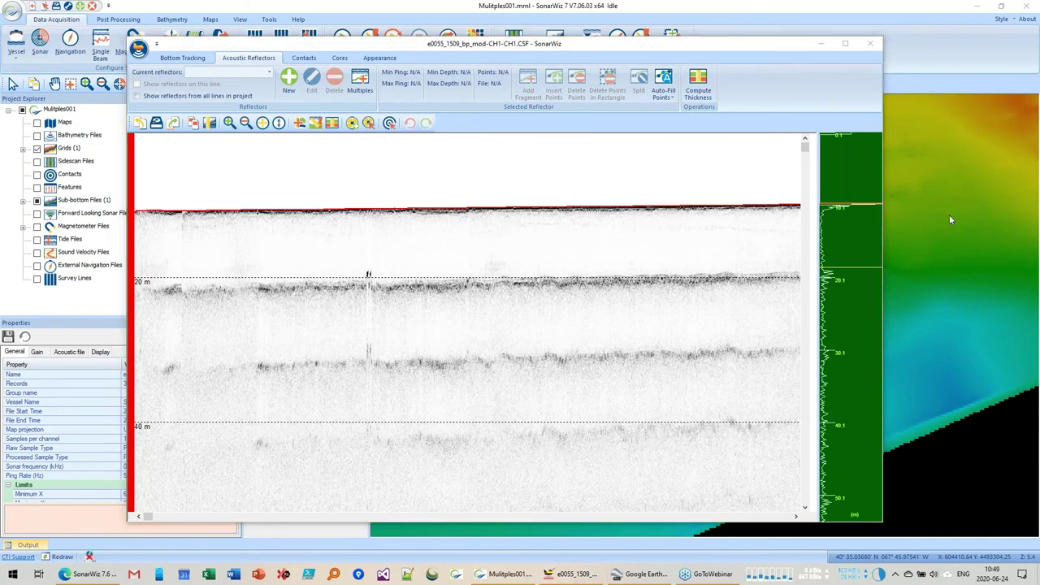
{"action": "left_click", "coordinate": [327, 209]}
{"action": "left_click", "coordinate": [321, 289]}
{"action": "left_click", "coordinate": [324, 363]}
{"action": "left_click", "coordinate": [325, 442]}
{"action": "left_click", "coordinate": [324, 210]}
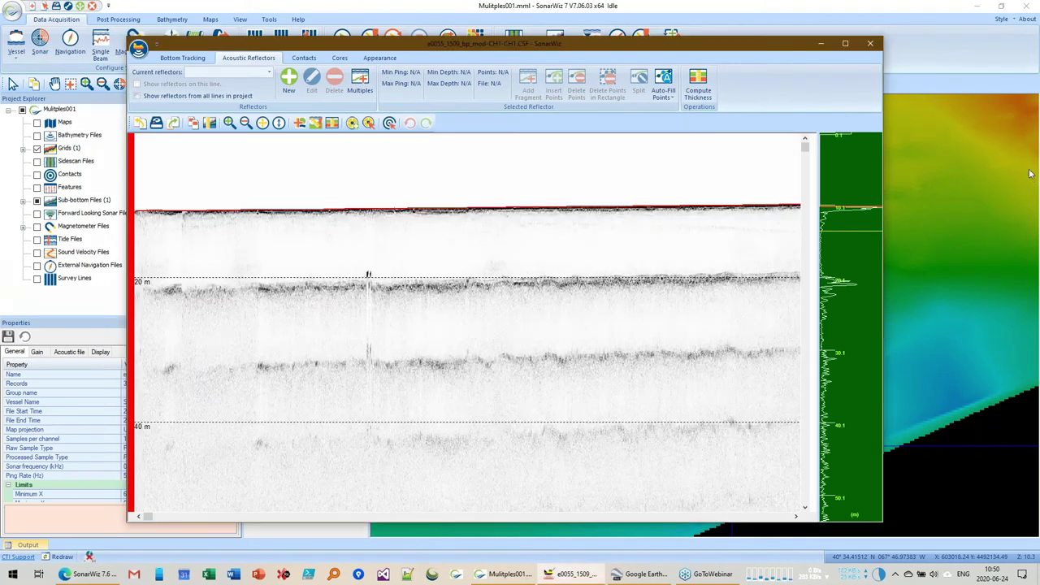
- Open the setup for tracking multiple reflectors and place its dialog beside the profile
{"action": "left_click", "coordinate": [954, 185]}
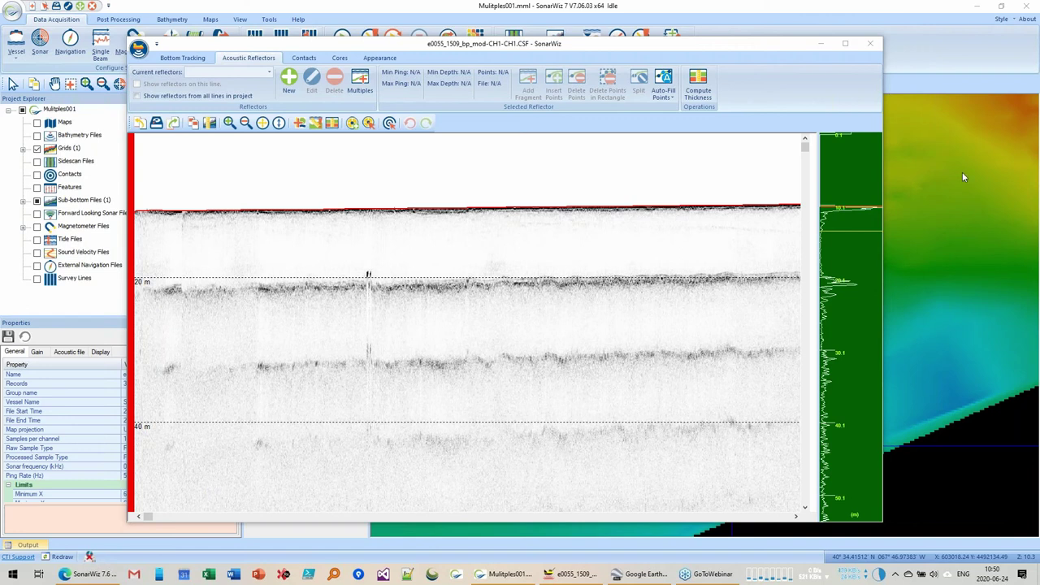
{"action": "left_click", "coordinate": [364, 78]}
{"action": "left_click_drag", "start_coordinate": [366, 46], "coordinate": [1007, 201]}
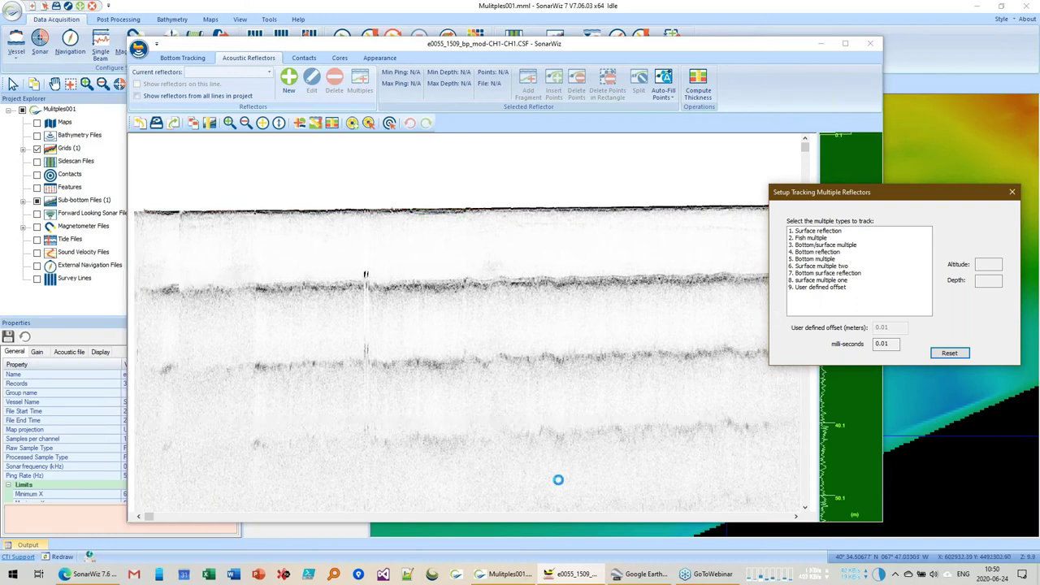
- Switch to the Sub-Bottom Processing Tips presentation in Google Slides and present the Expected Multiples slide
{"action": "mouse_move", "coordinate": [513, 582]}
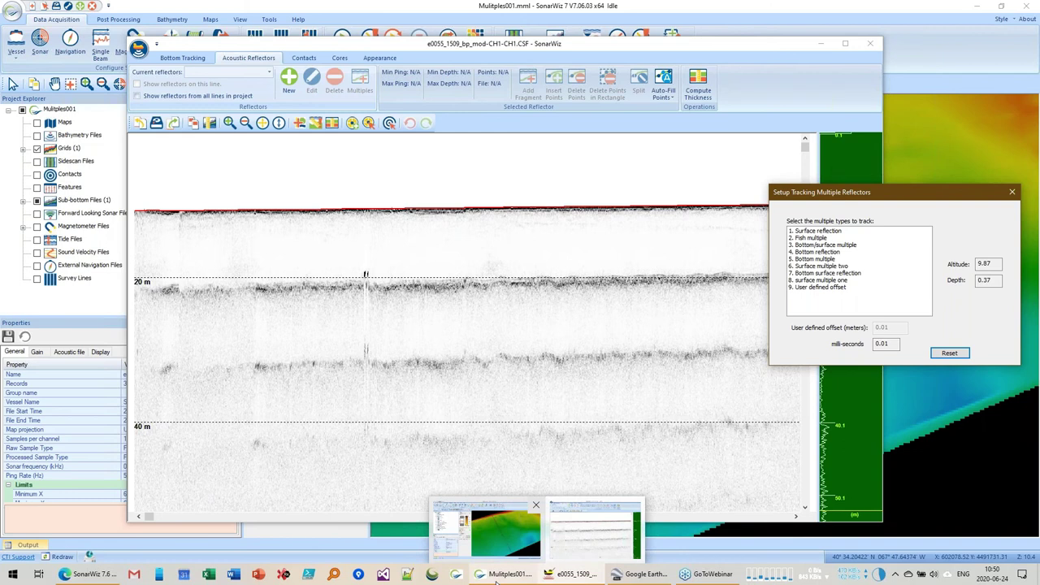
{"action": "left_click", "coordinate": [92, 576]}
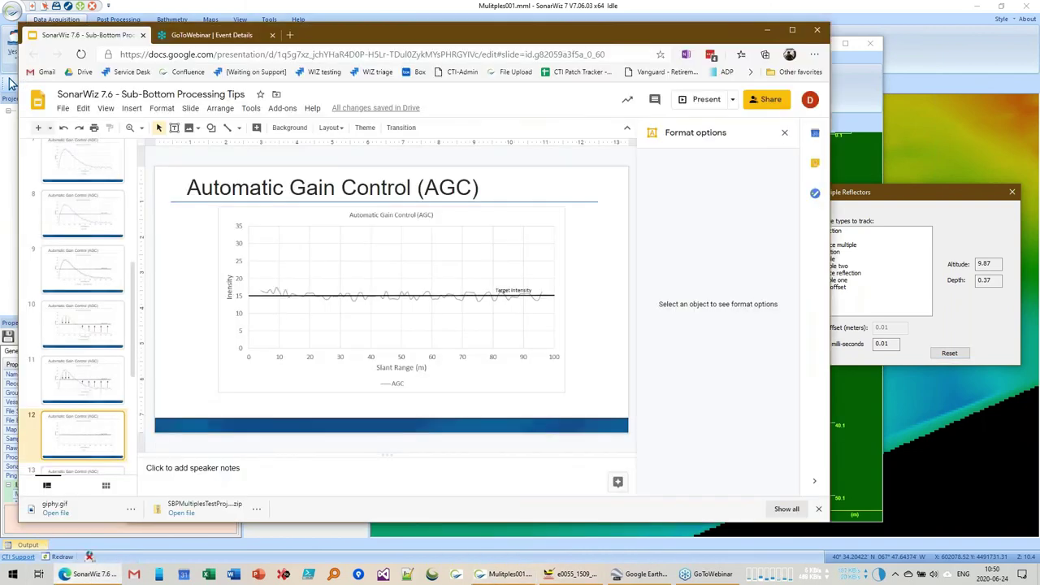
{"action": "key", "text": "Down"}
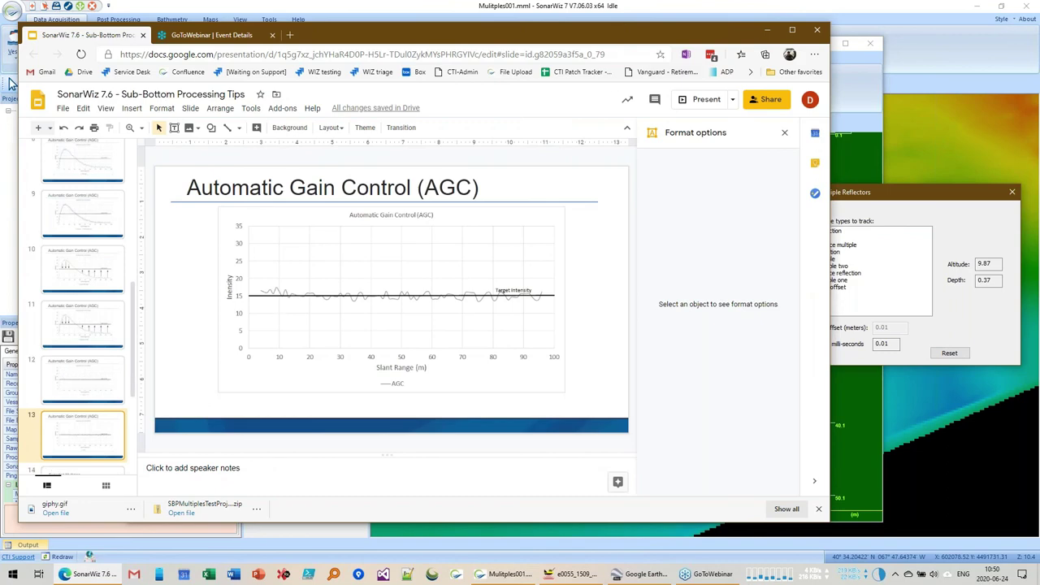
{"action": "left_click", "coordinate": [706, 99]}
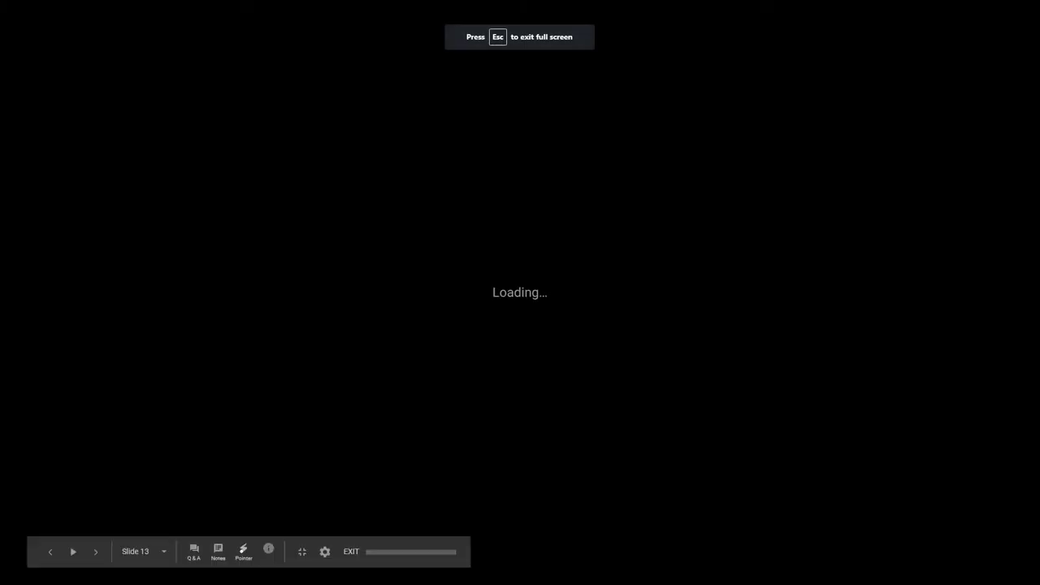
{"action": "key", "text": "Right"}
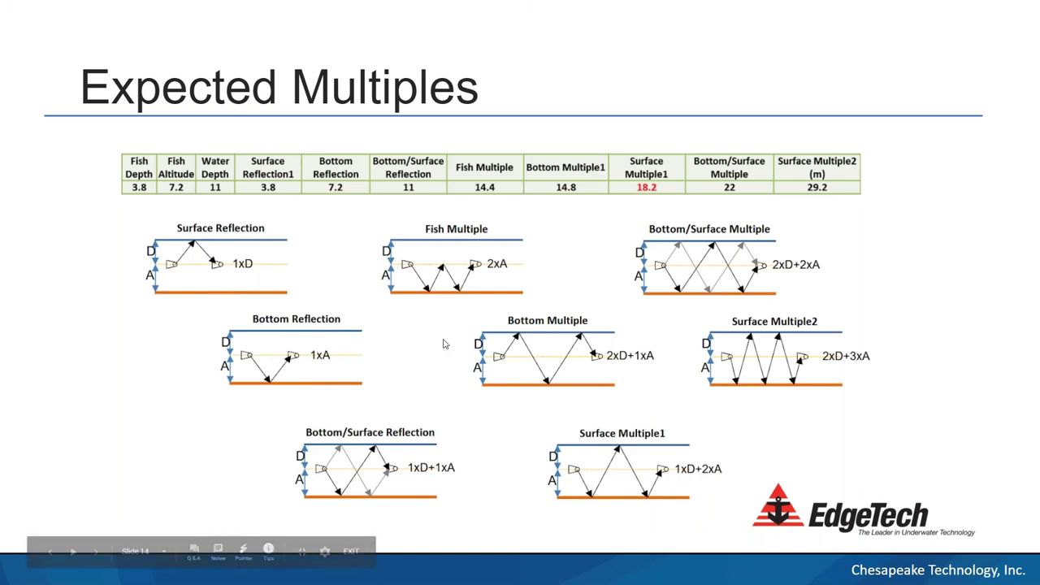
- Return to SonarWiz, select surface reflection, surface multiple one and surface multiple two for tracking, and mark their expected positions along the line
{"action": "key", "text": "alt+Tab"}
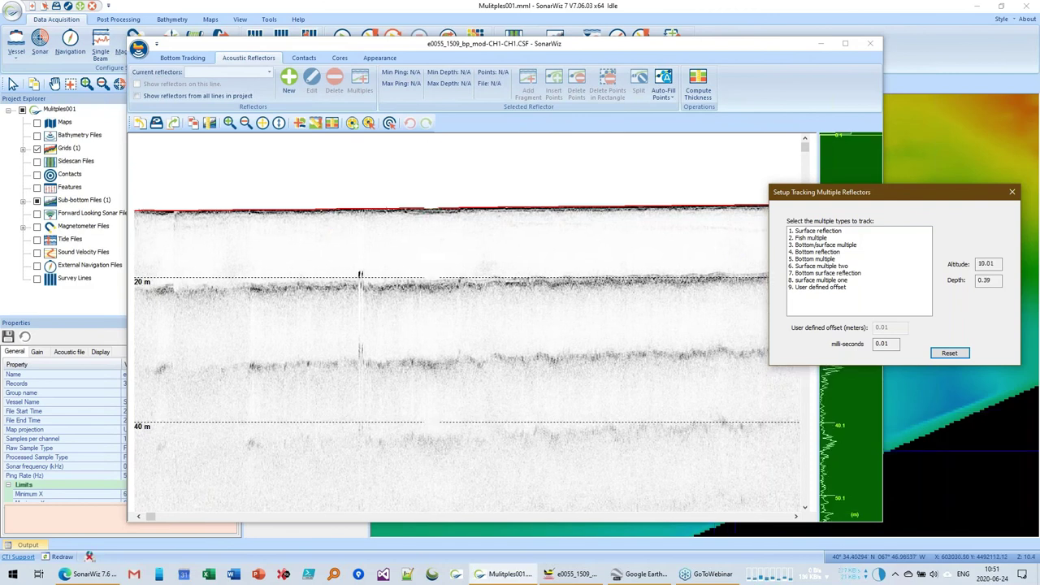
{"action": "left_click", "coordinate": [808, 232]}
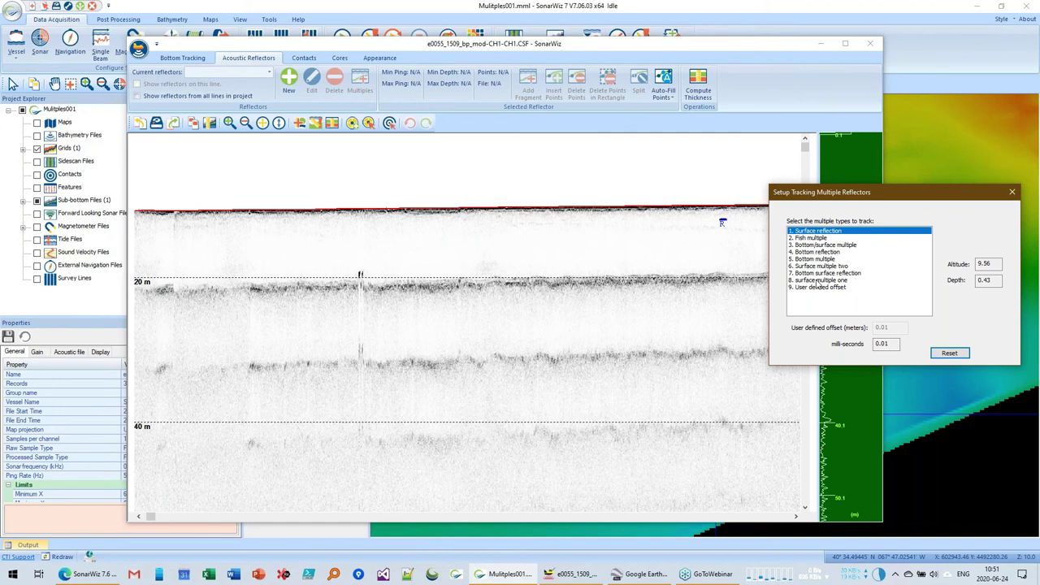
{"action": "left_click", "coordinate": [819, 279]}
{"action": "left_click", "coordinate": [819, 266]}
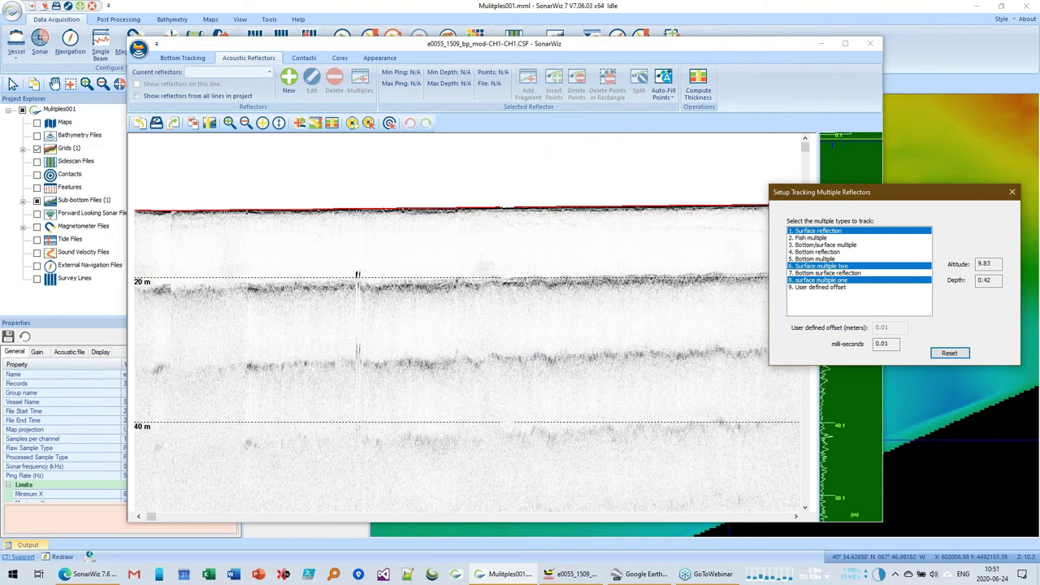
{"action": "left_click", "coordinate": [453, 145]}
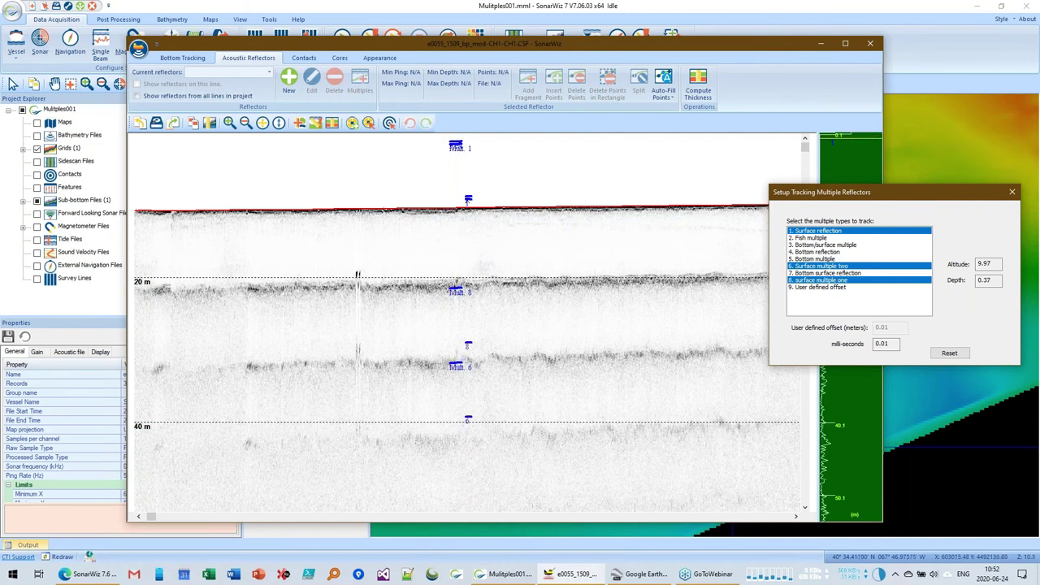
{"action": "left_click", "coordinate": [462, 292]}
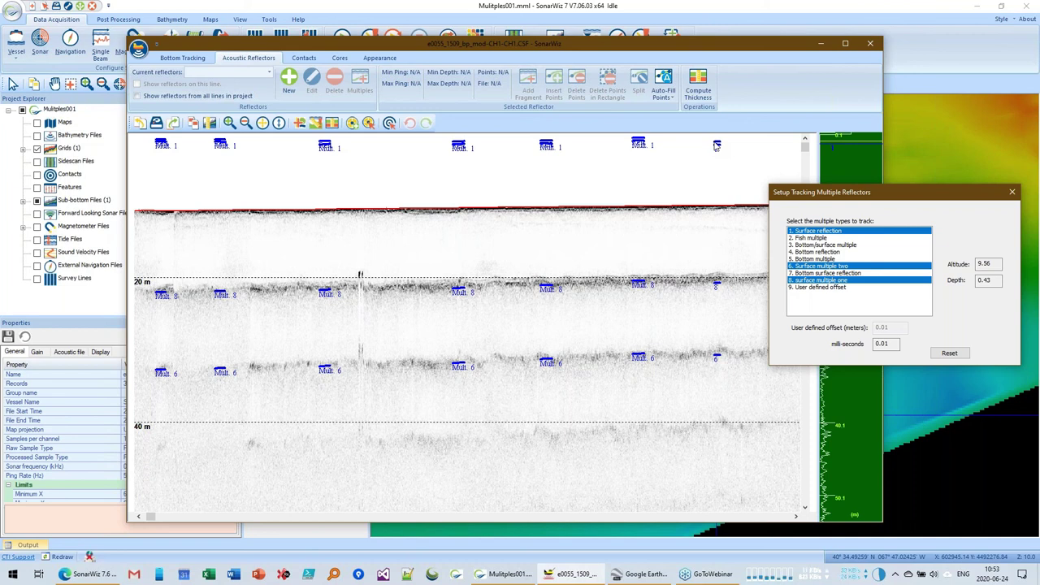
- Switch back to the Google Slides slide show and show the Sub-Bottom Processing Tips agenda
{"action": "key", "text": "alt+Tab"}
{"action": "key", "text": "alt+Tab"}
{"action": "key", "text": "alt+Tab"}
{"action": "key", "text": "alt+shift+Tab"}
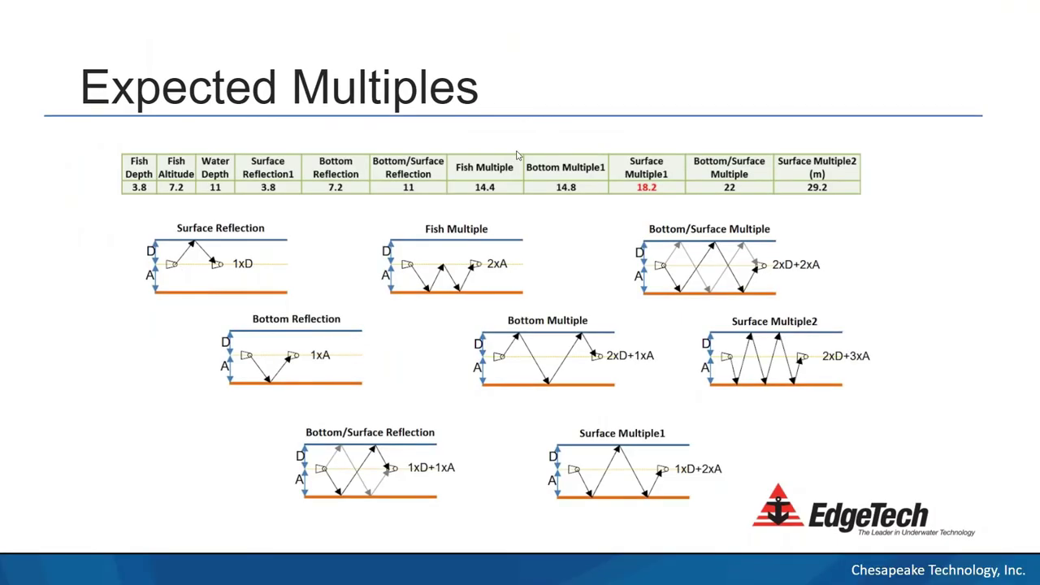
{"action": "key", "text": "Page_Up"}
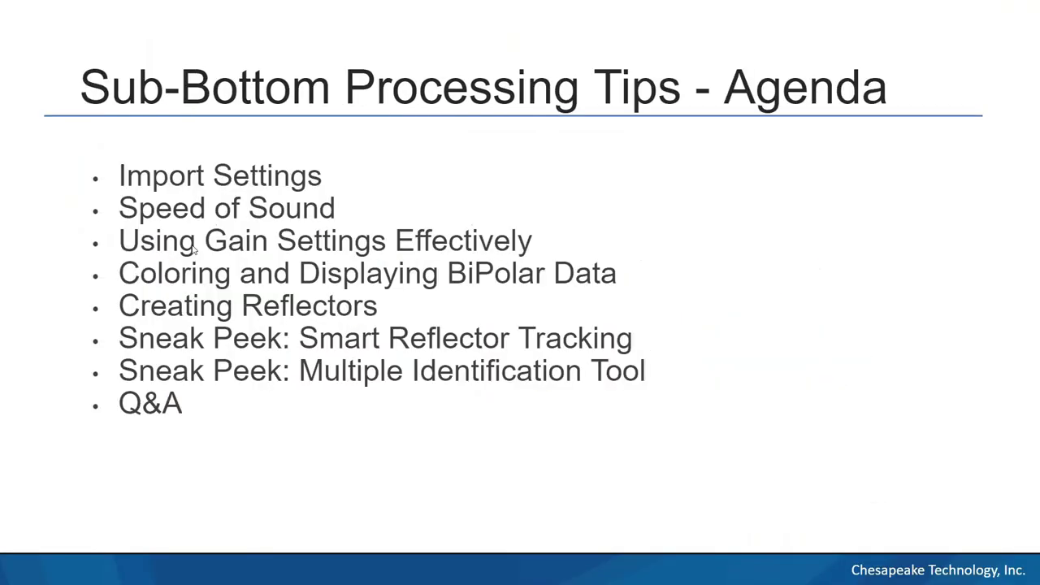